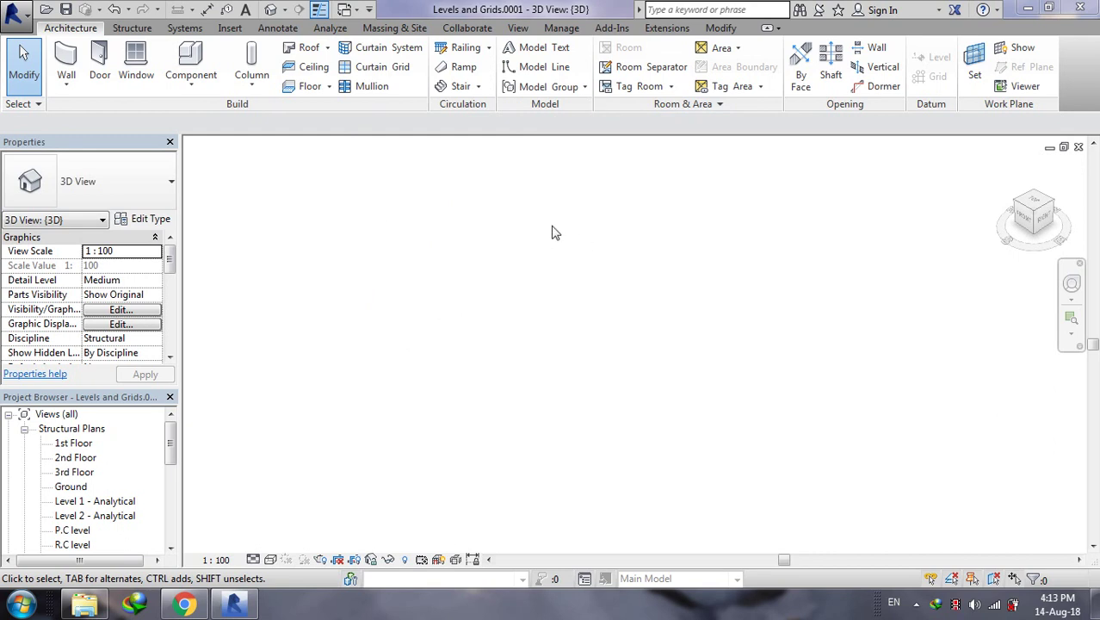
# - Set the project length units to meters with the m symbol, rounded to 2 decimal places
pyautogui.click(561, 28)
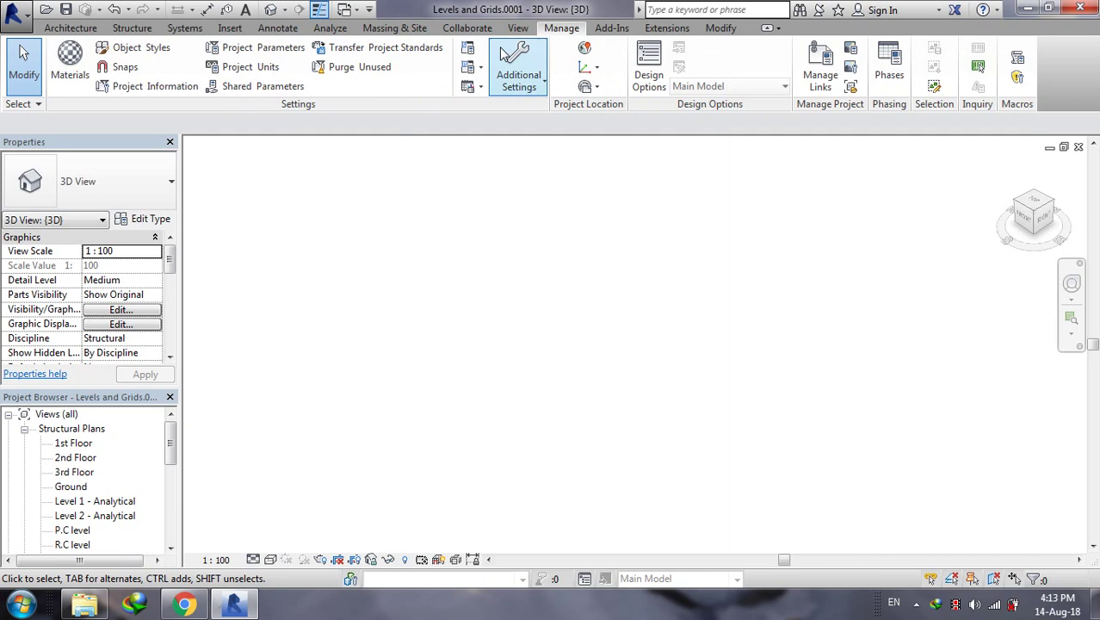
pyautogui.click(245, 66)
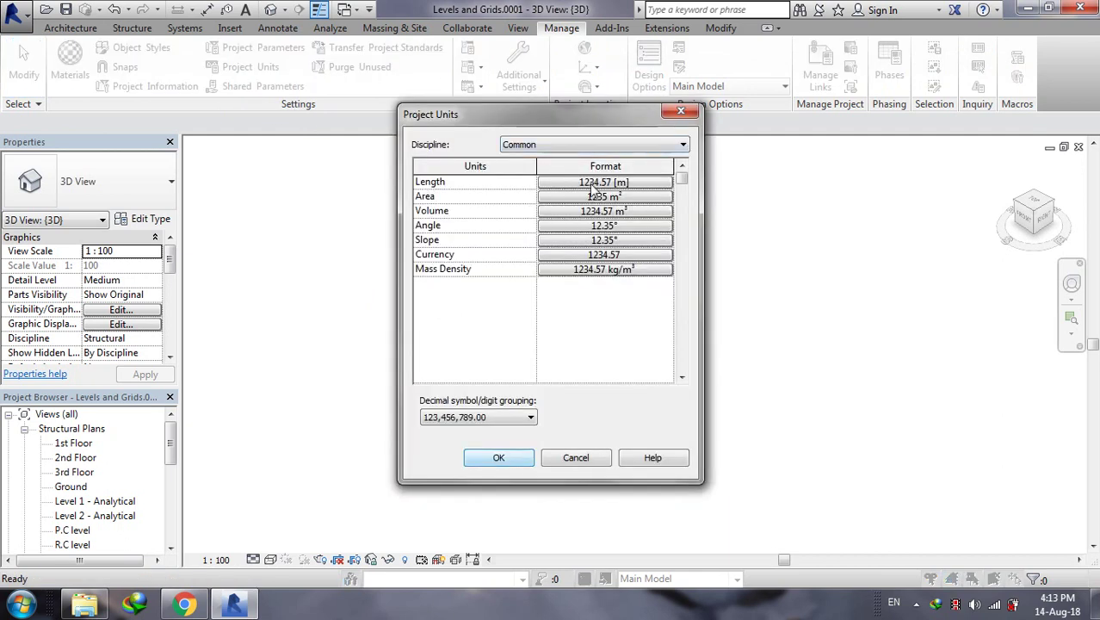
pyautogui.click(661, 184)
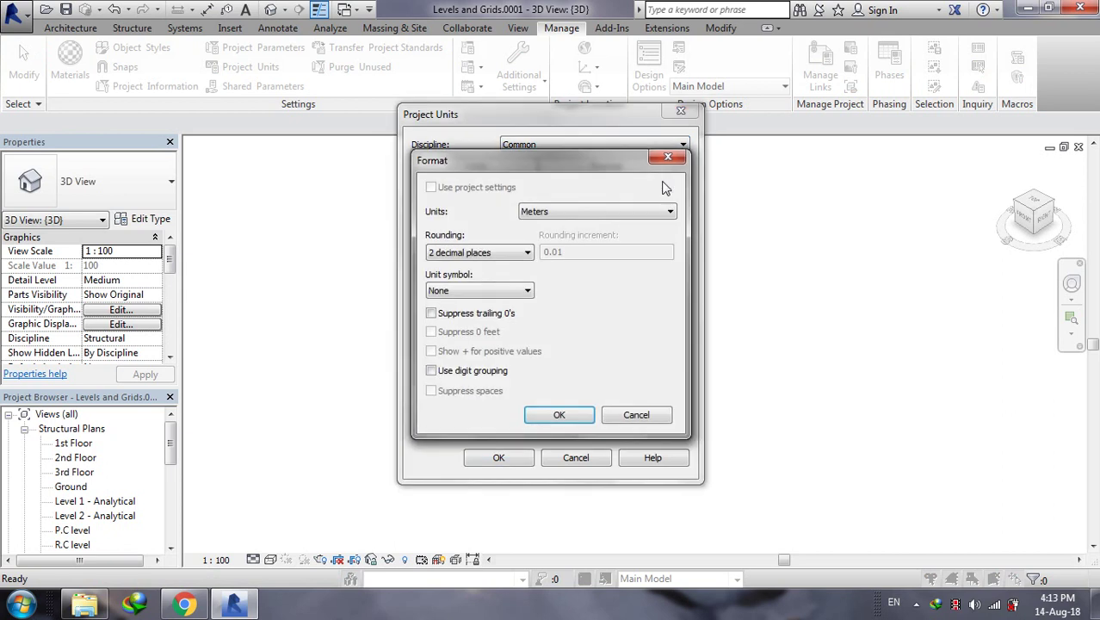
pyautogui.click(499, 293)
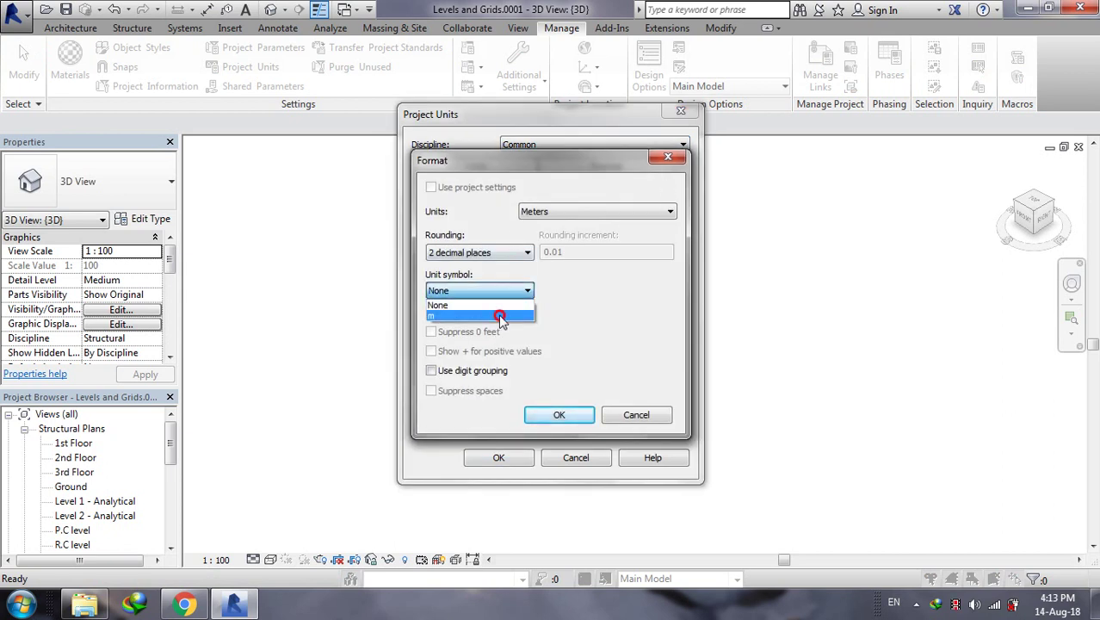
pyautogui.click(498, 313)
pyautogui.click(527, 251)
pyautogui.click(517, 317)
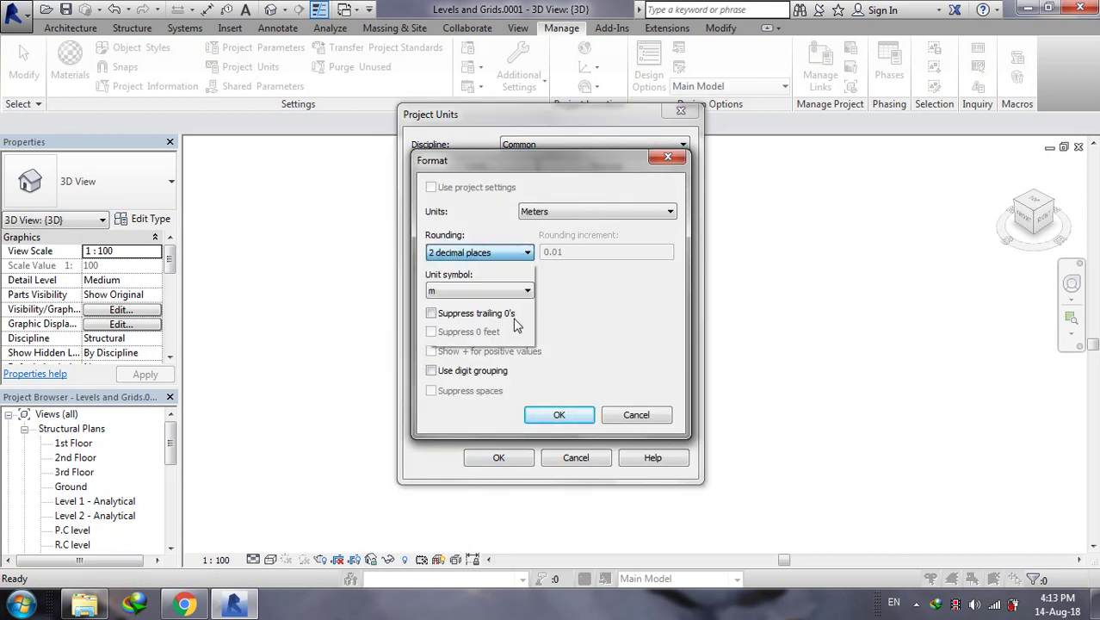
pyautogui.click(560, 415)
pyautogui.click(516, 457)
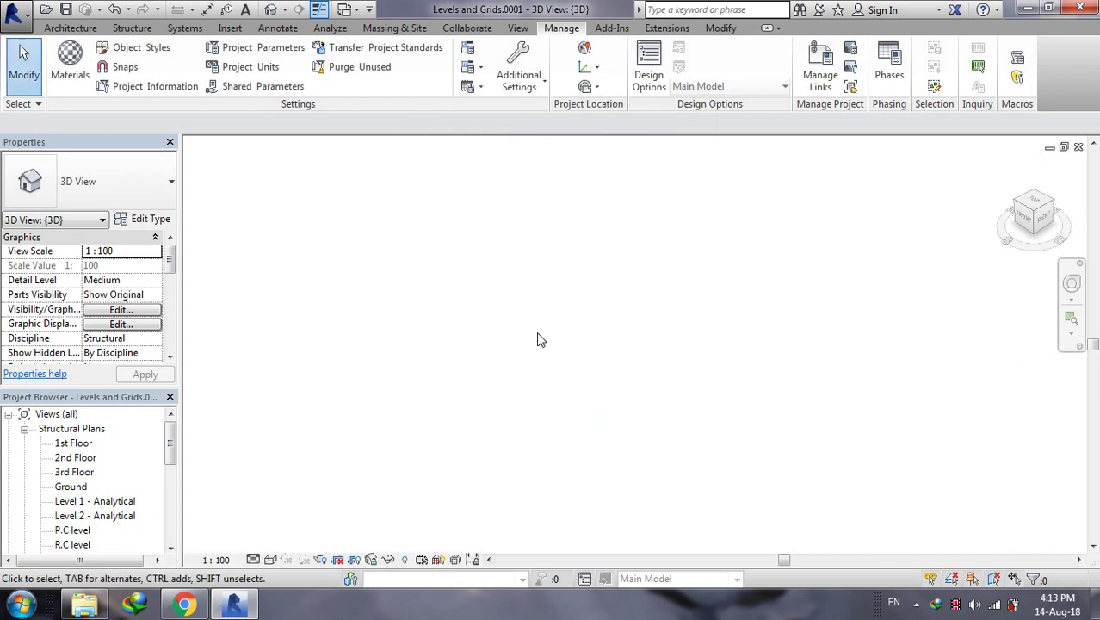
# - Open the North elevation and zoom in to inspect its levels
pyautogui.moveTo(171, 434); pyautogui.dragTo(167, 497)
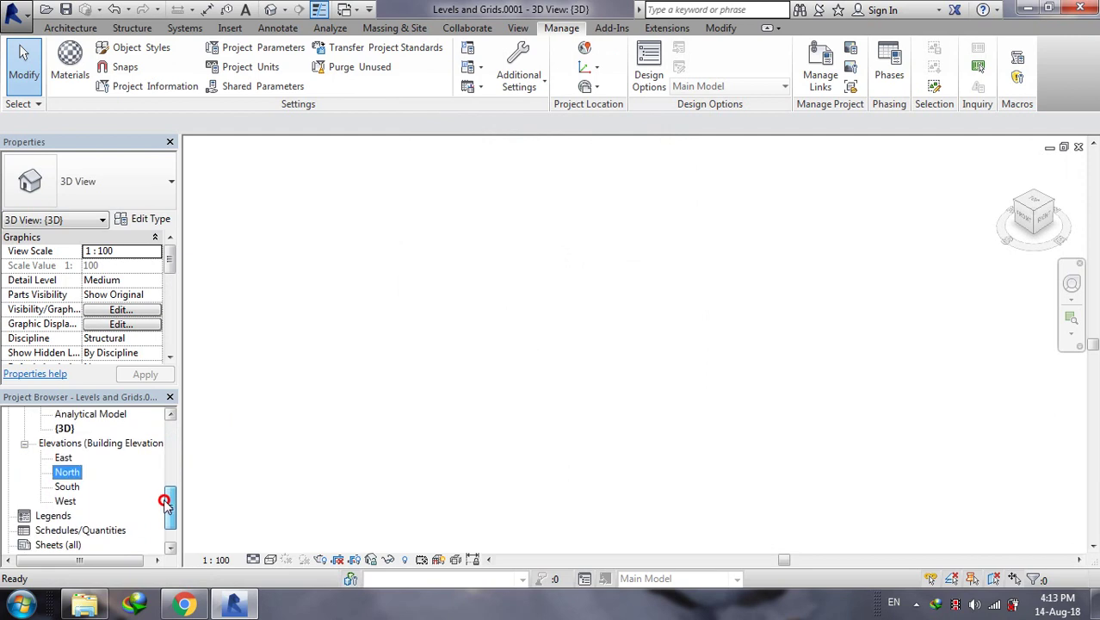
pyautogui.doubleClick(68, 472)
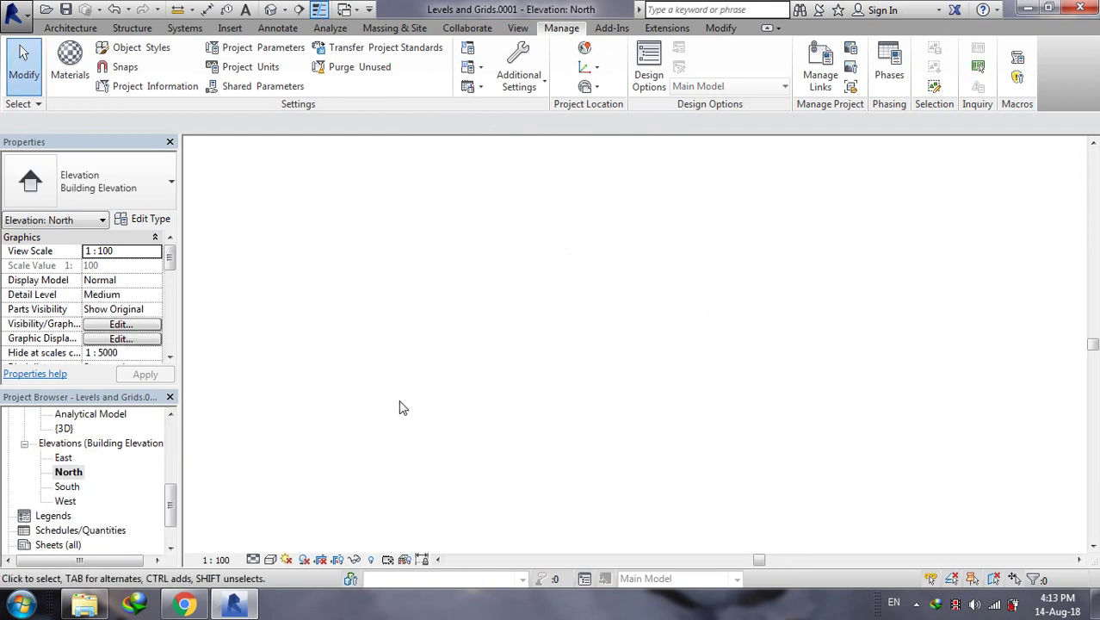
pyautogui.scroll(3, 783, 498)
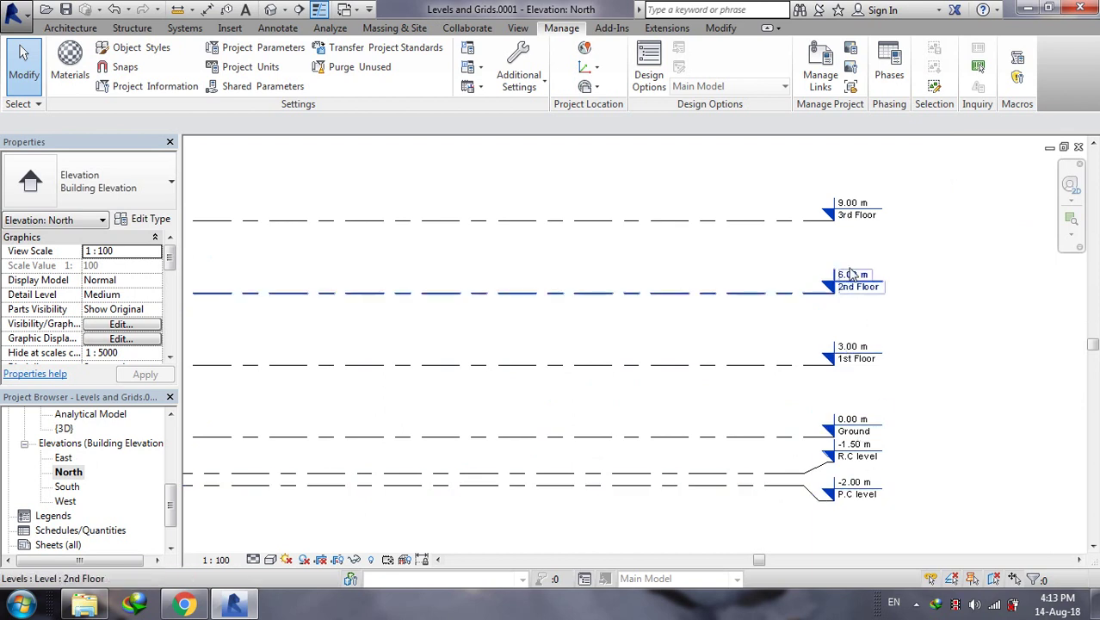
pyautogui.scroll(-1, 861, 323)
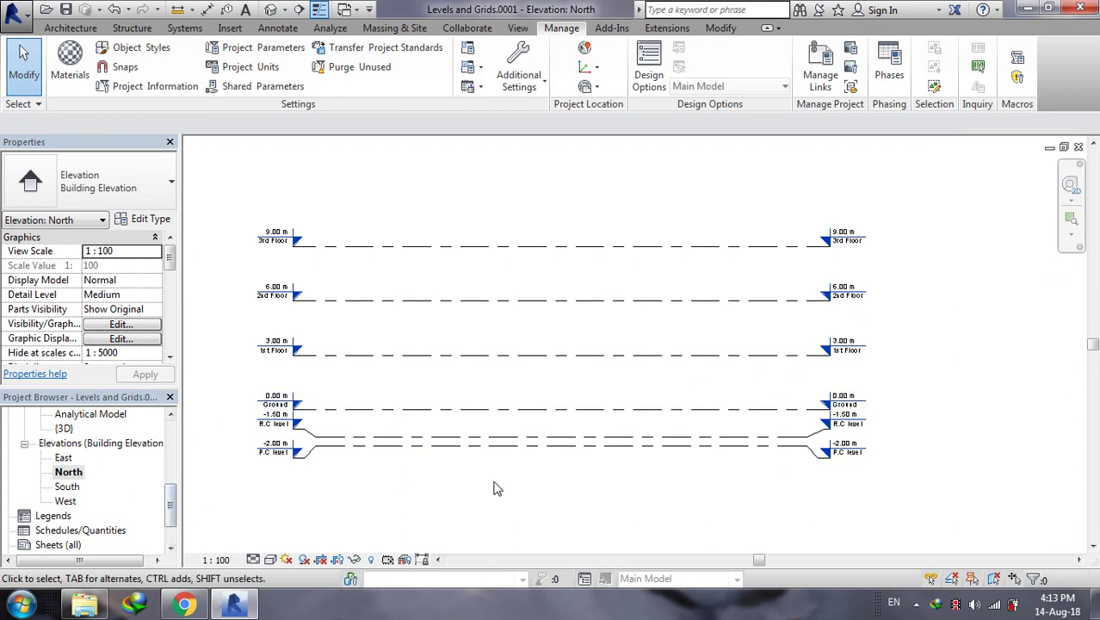
# - Open the P.C level structural plan and minimize Revit to the desktop
pyautogui.moveTo(172, 501); pyautogui.dragTo(173, 468)
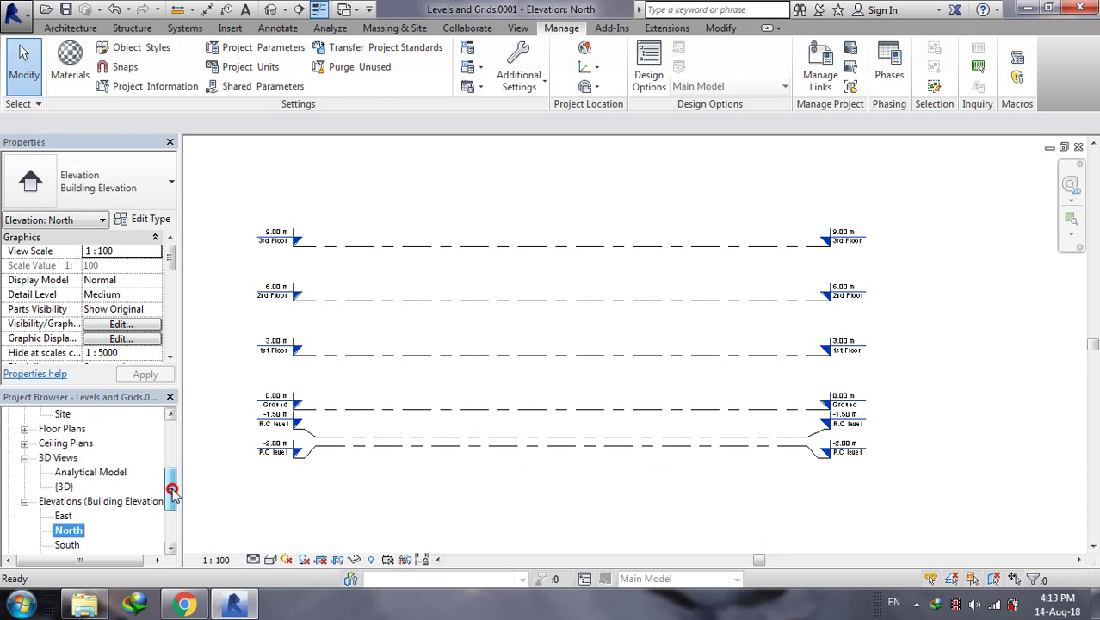
pyautogui.doubleClick(86, 458)
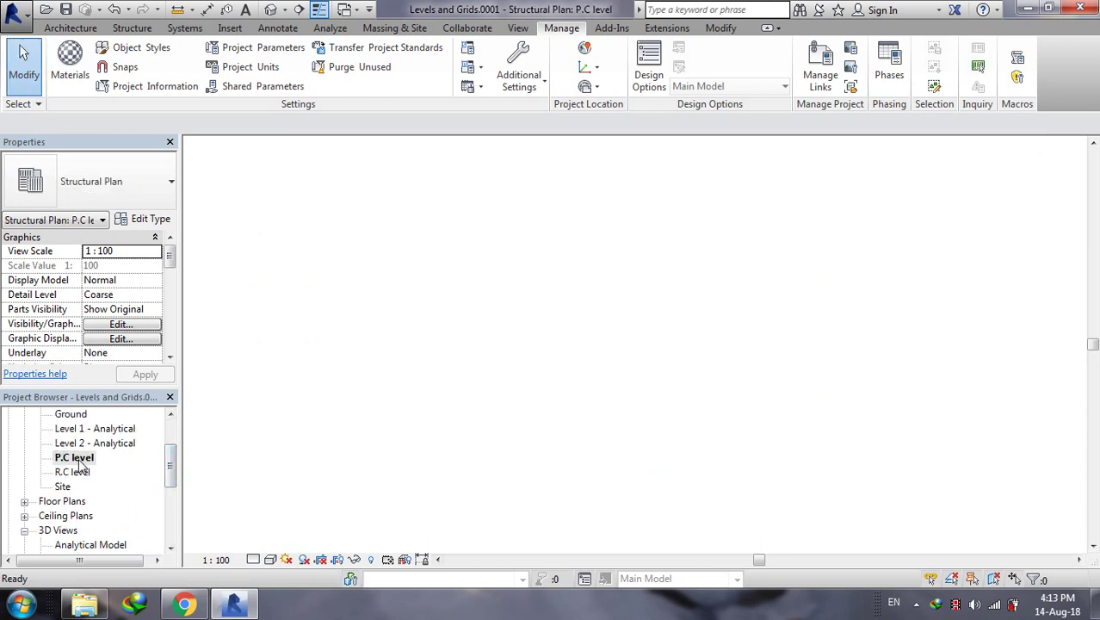
pyautogui.click(1029, 10)
# - Open the E42-1 drawing from the desktop in AutoCAD
pyautogui.doubleClick(331, 36)
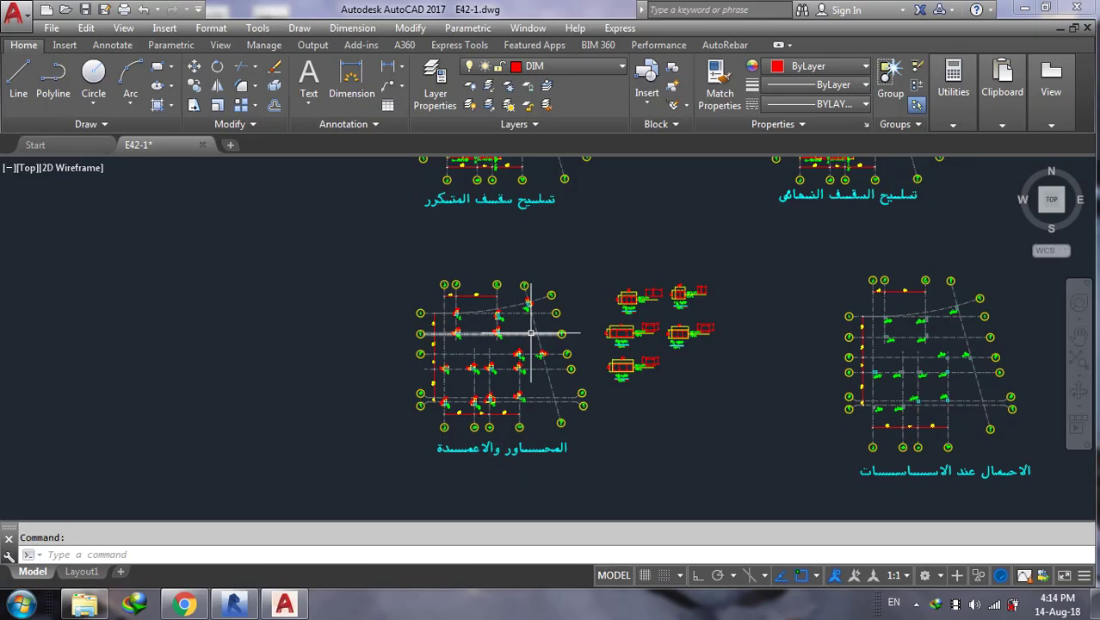
pyautogui.scroll(4, 531, 332)
pyautogui.scroll(-4, 455, 316)
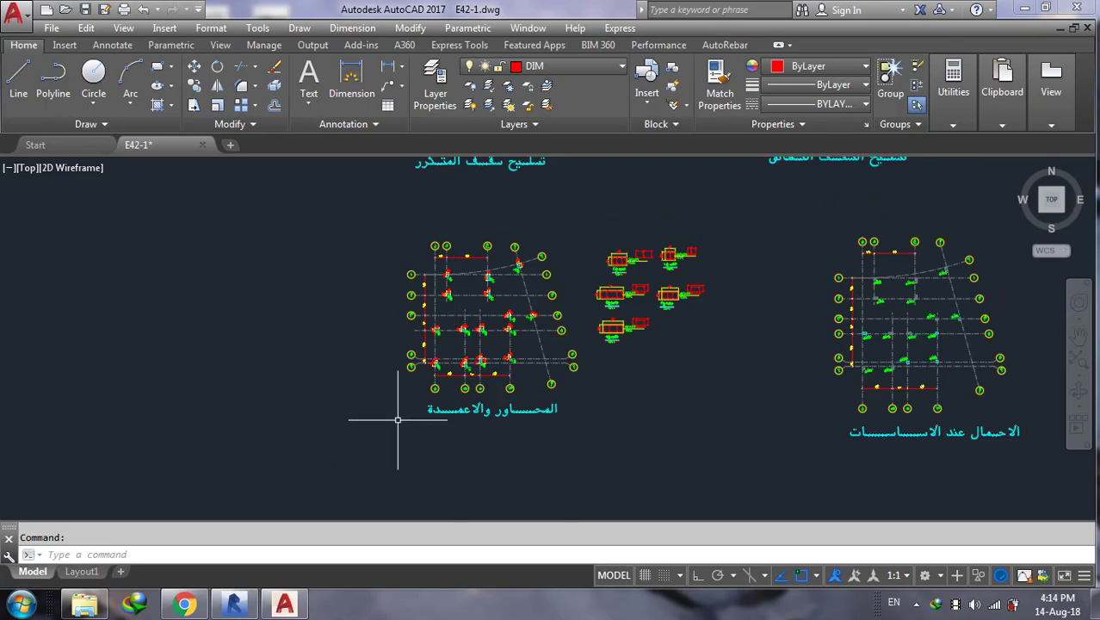
# - Window-select the left grid-and-columns plan and copy it to the clipboard
pyautogui.click(381, 451)
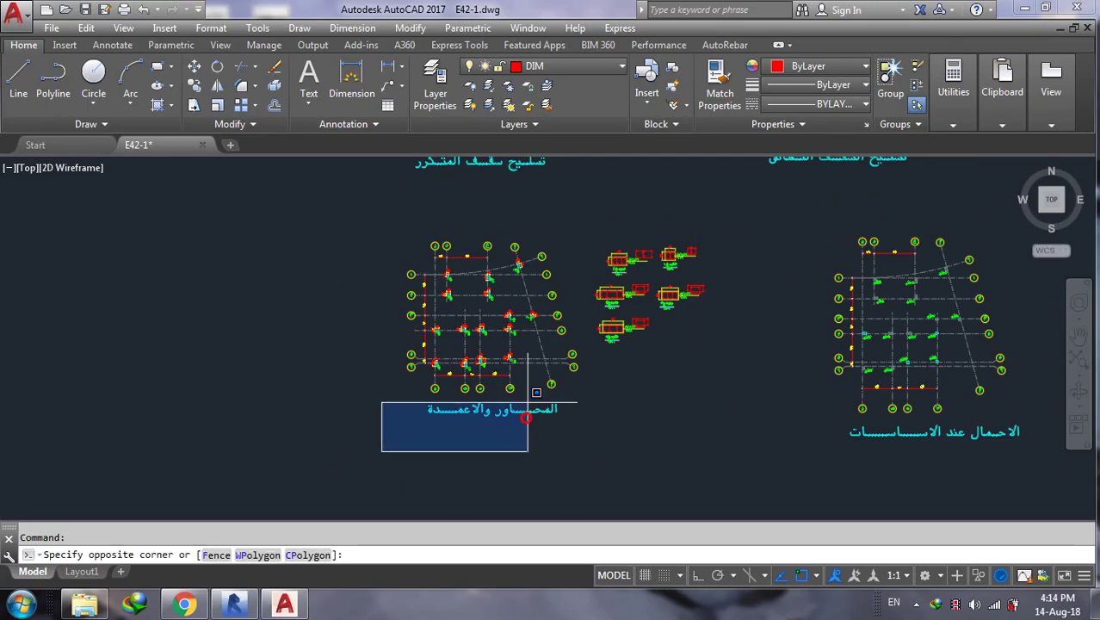
pyautogui.click(584, 216)
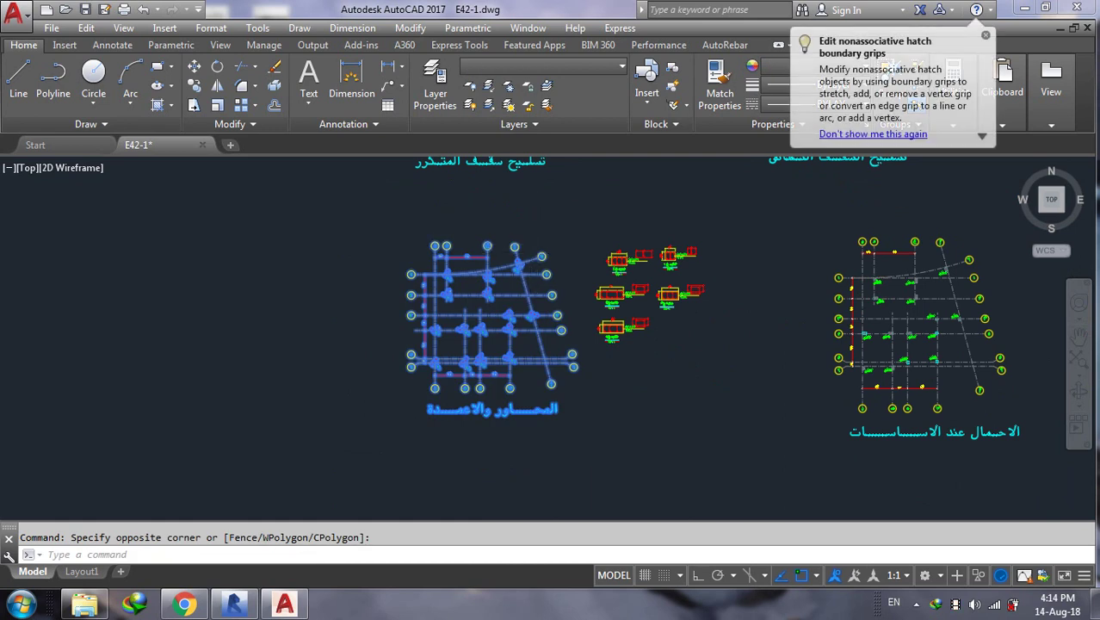
pyautogui.hotkey('ctrl', 'c')
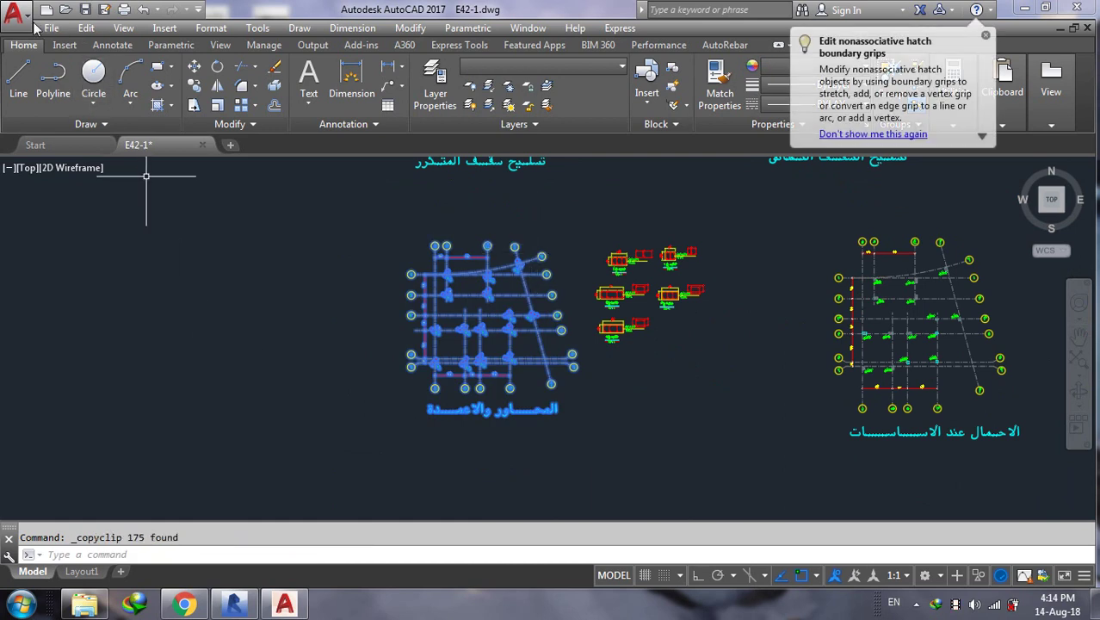
# - Create a new blank drawing, Drawing1, opened with no template
pyautogui.click(14, 12)
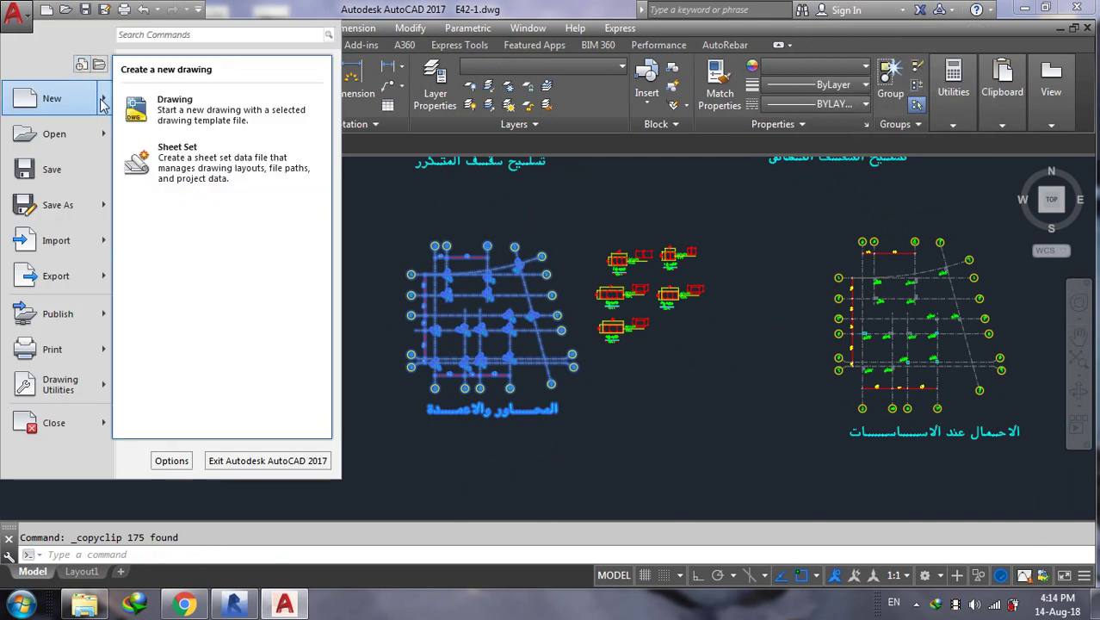
pyautogui.click(206, 197)
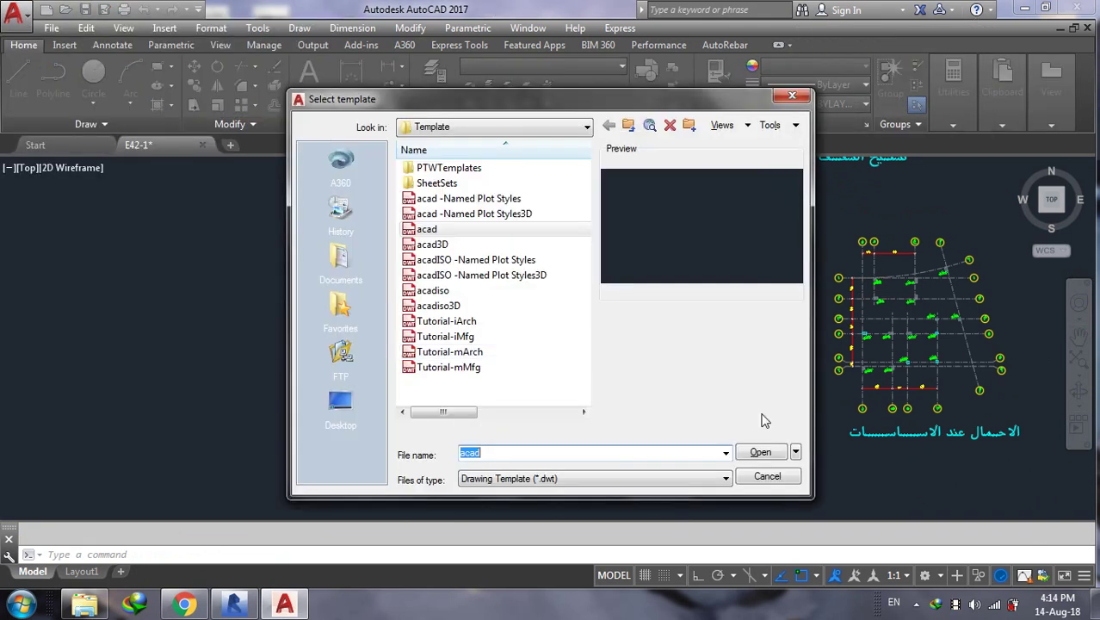
pyautogui.click(795, 452)
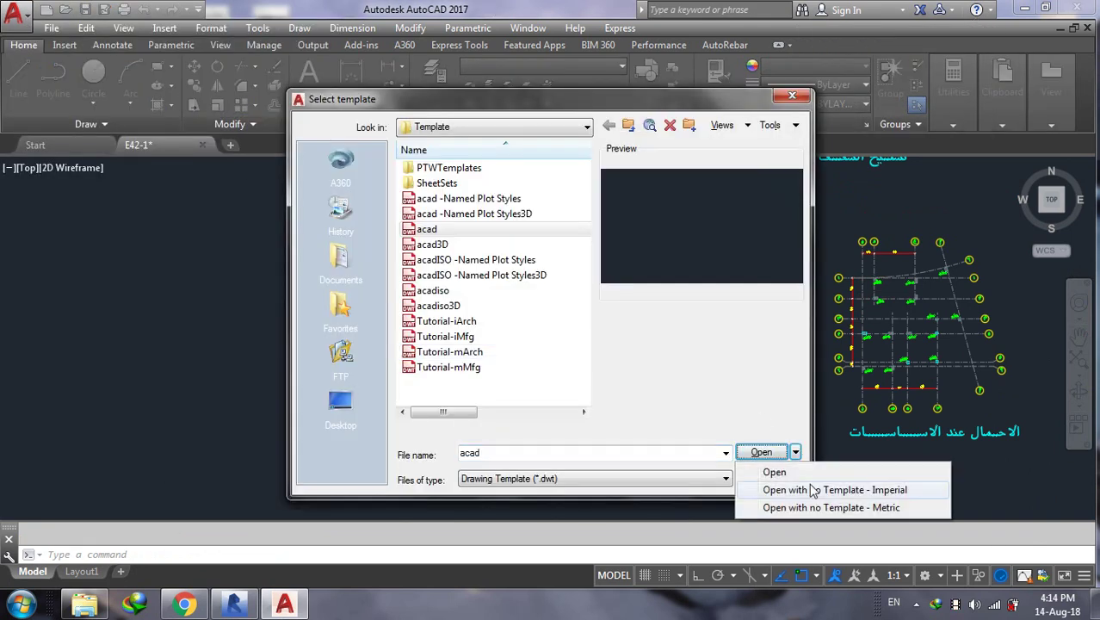
pyautogui.click(807, 489)
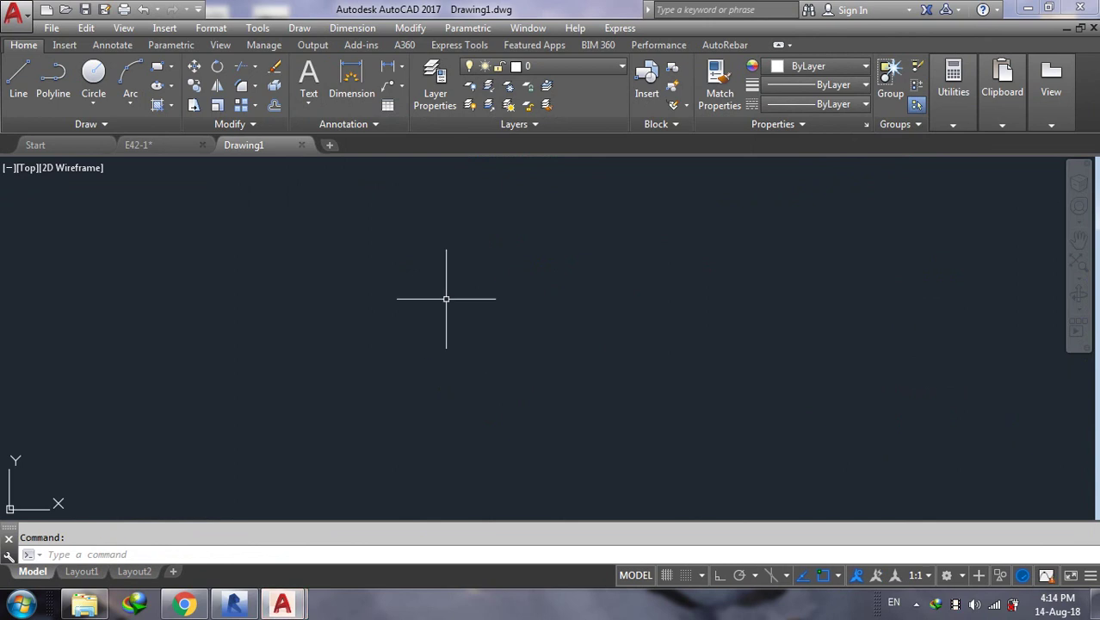
# - Paste the copied grid-and-columns plan into Drawing1 and place it
pyautogui.hotkey('ctrl', 'v')
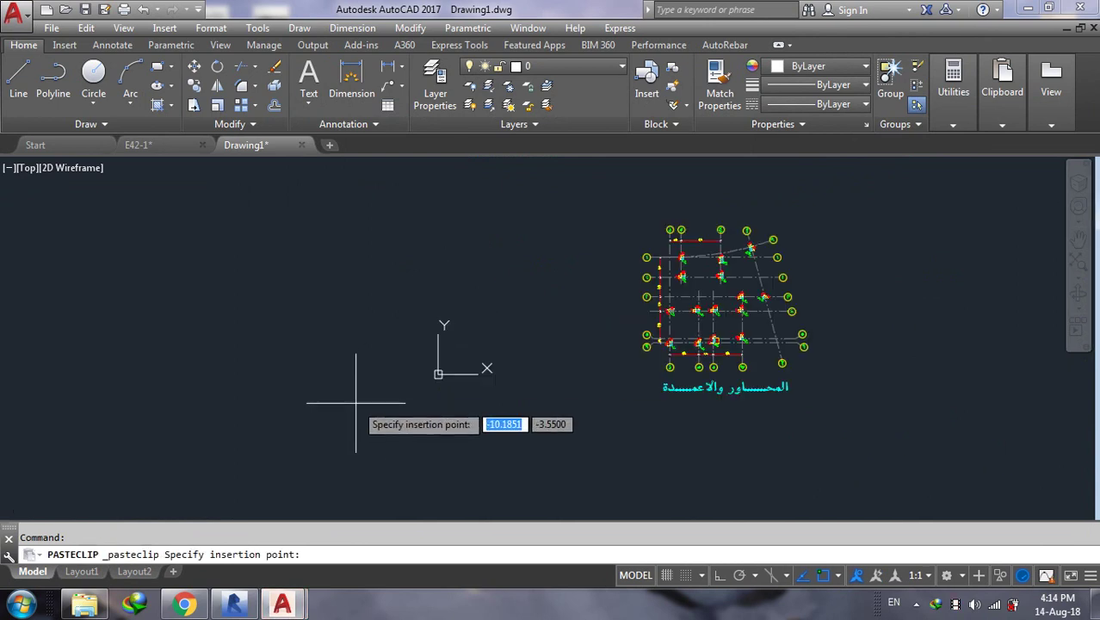
pyautogui.scroll(-1, 233, 442)
pyautogui.click(246, 402)
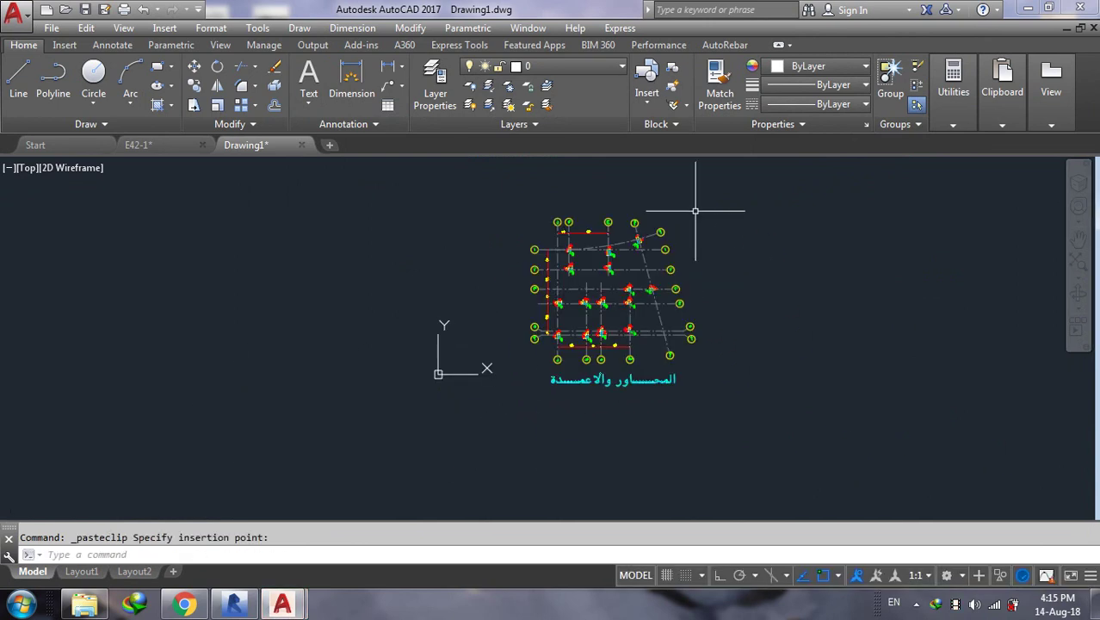
pyautogui.scroll(2, 638, 229)
pyautogui.scroll(-2, 504, 237)
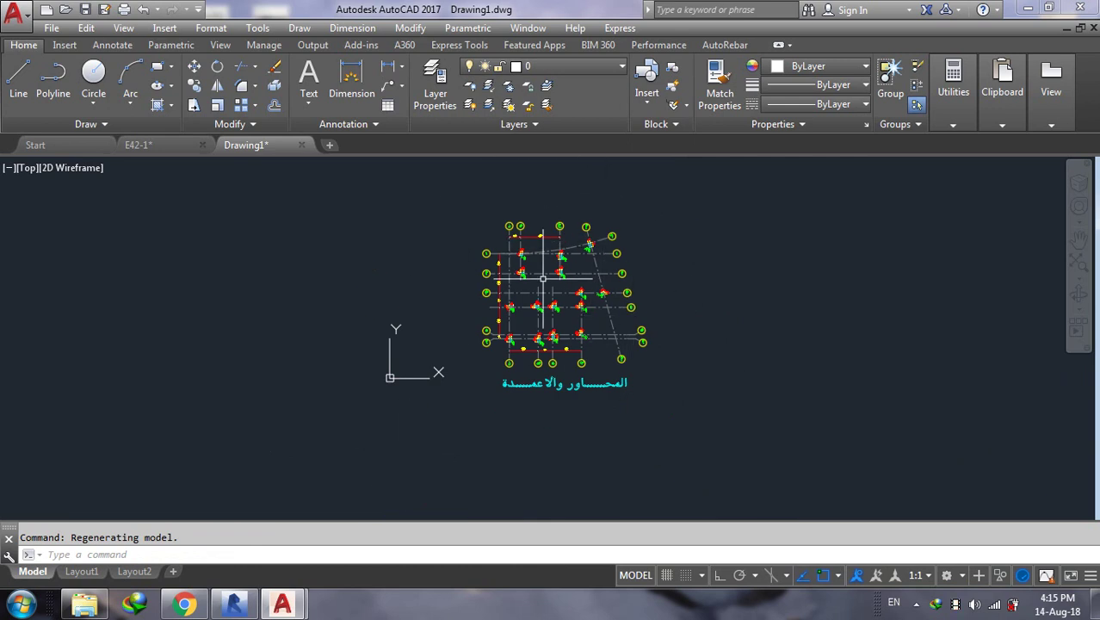
pyautogui.scroll(1, 602, 197)
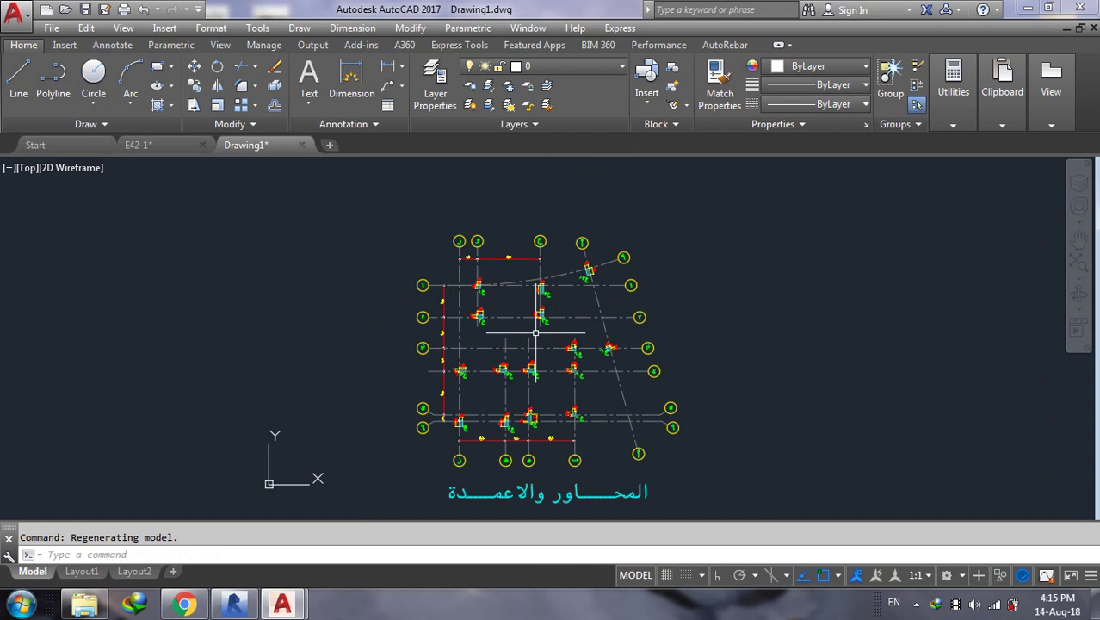
pyautogui.write('un')
# - Set the drawing units to Decimal length with Meters as the insertion scale
pyautogui.press('Return')
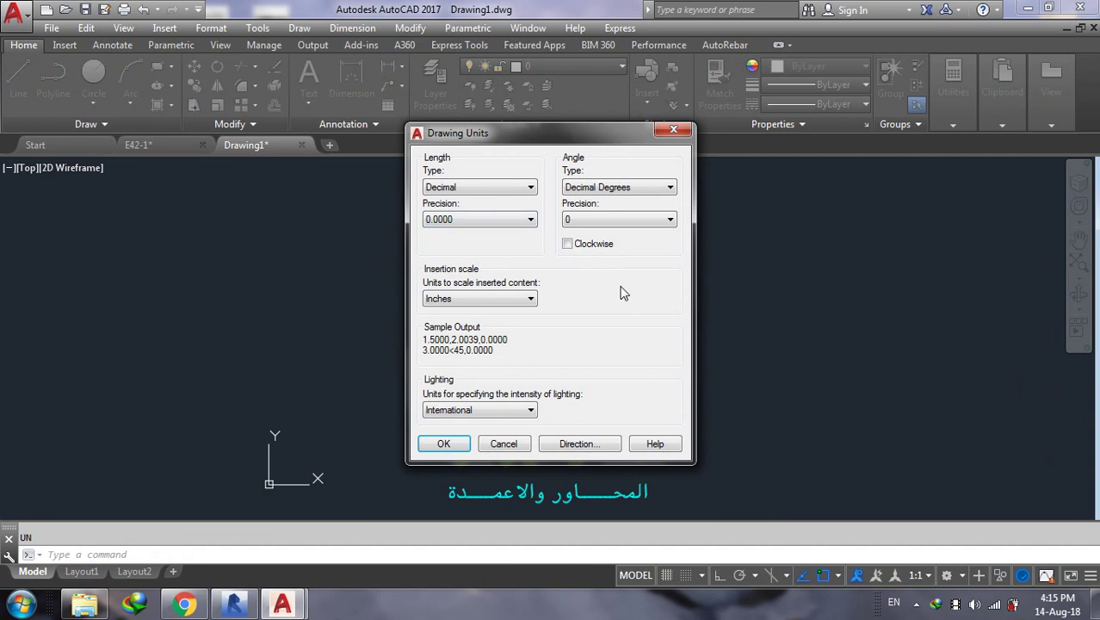
pyautogui.click(477, 300)
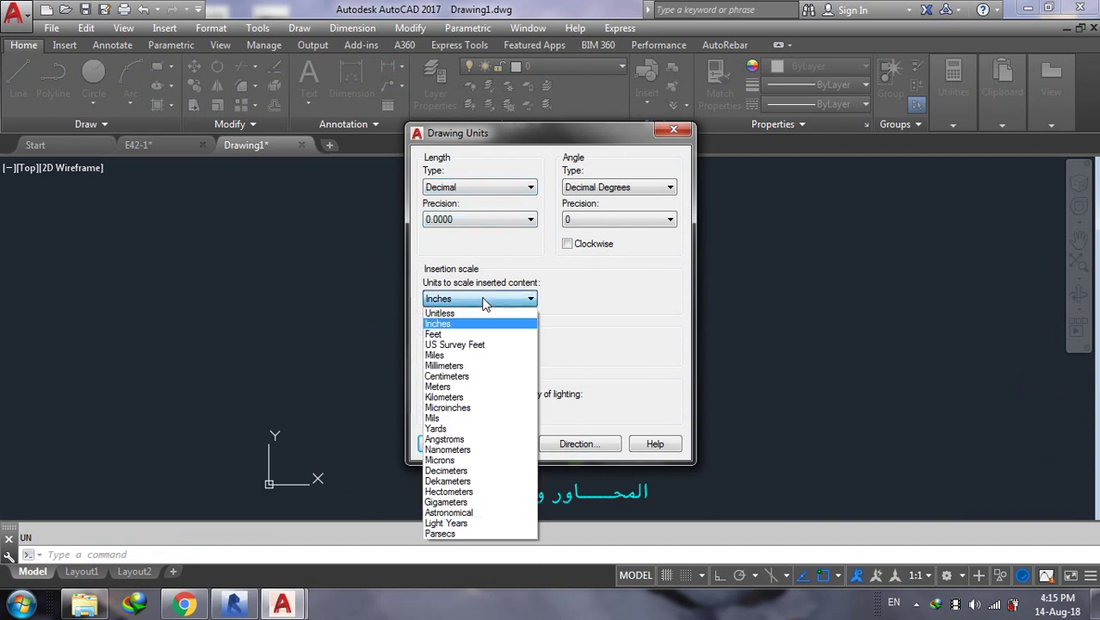
pyautogui.click(492, 389)
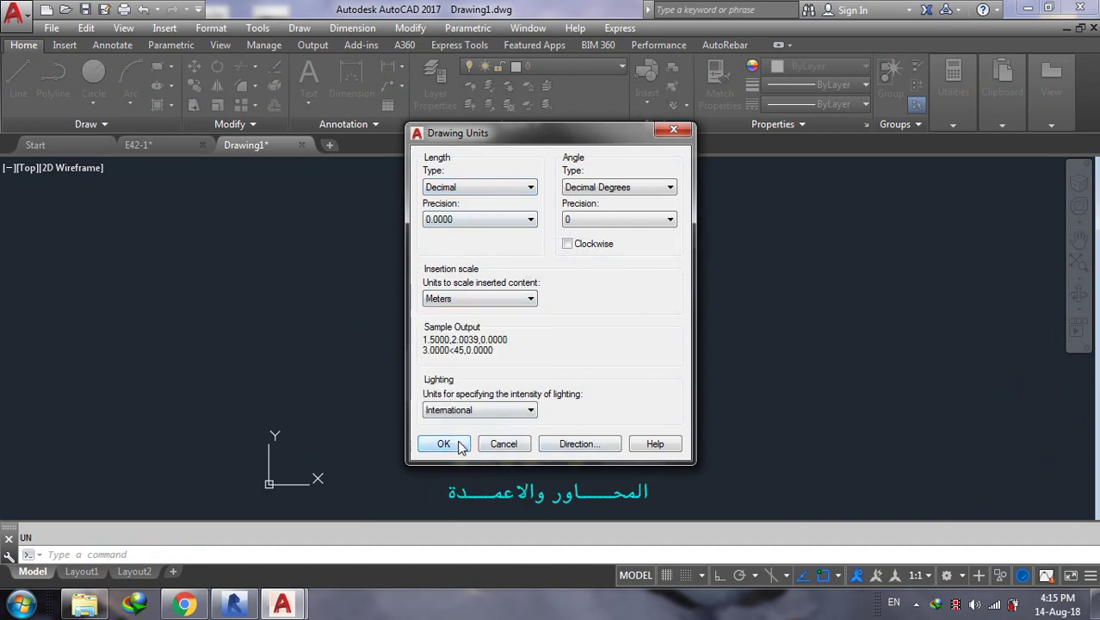
pyautogui.click(469, 186)
pyautogui.click(469, 216)
pyautogui.click(446, 445)
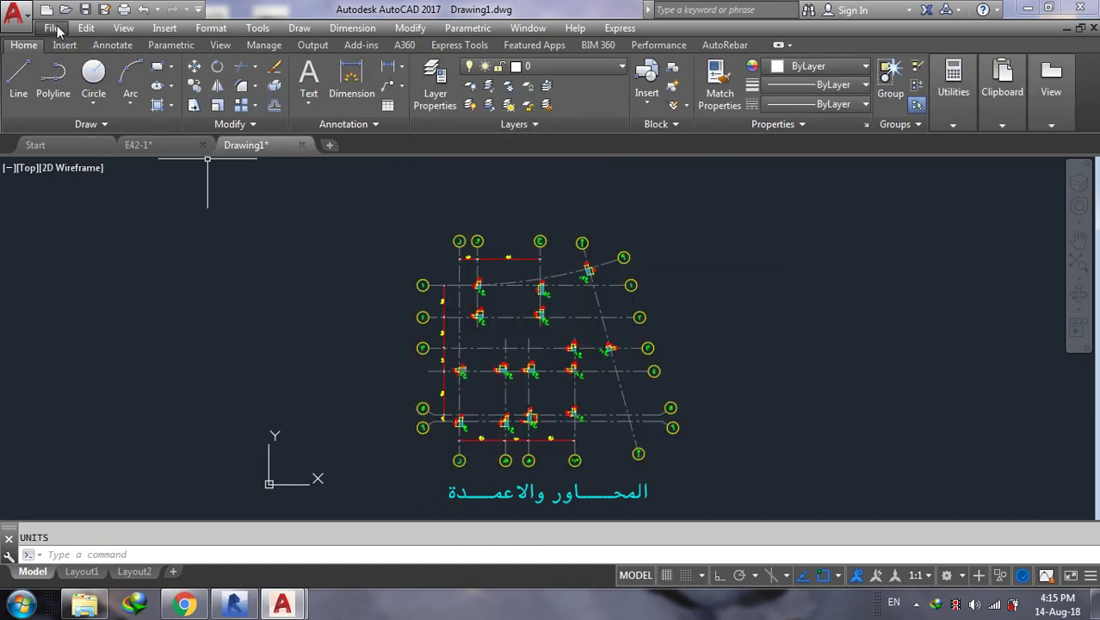
# - Save the drawing as Drawing1.dwg on the Desktop
pyautogui.click(15, 13)
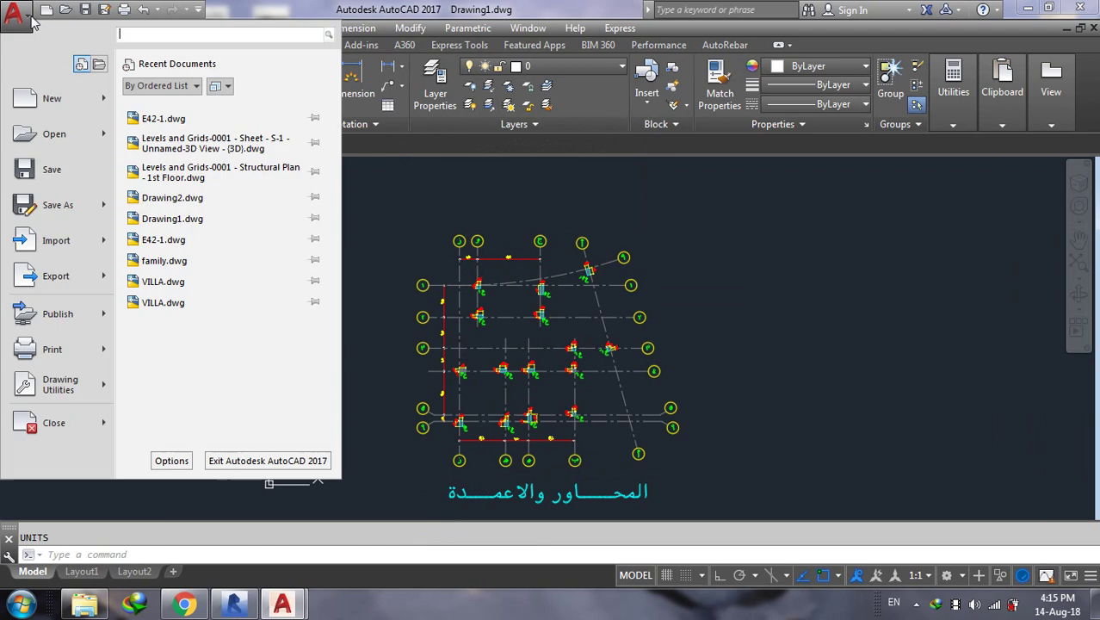
pyautogui.moveTo(59, 204)
pyautogui.click(91, 205)
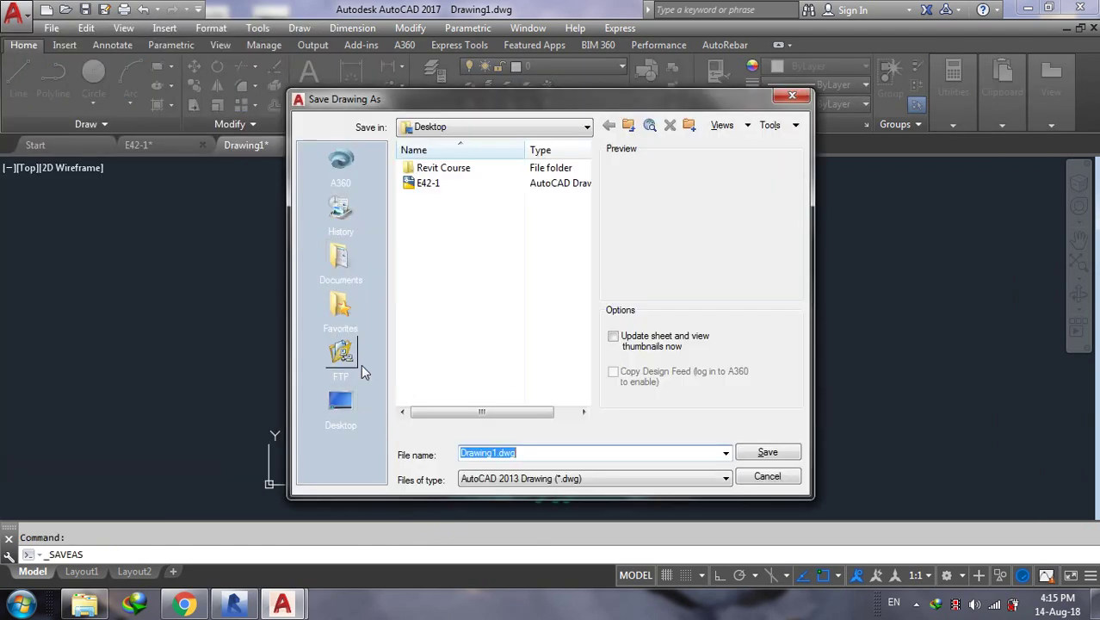
pyautogui.click(355, 398)
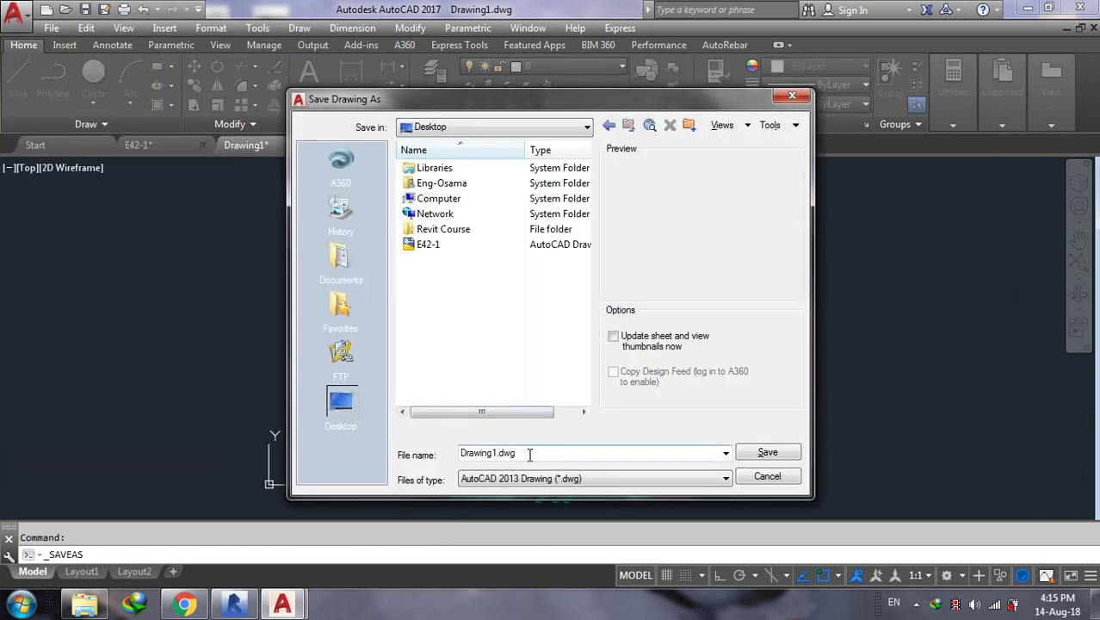
pyautogui.click(767, 452)
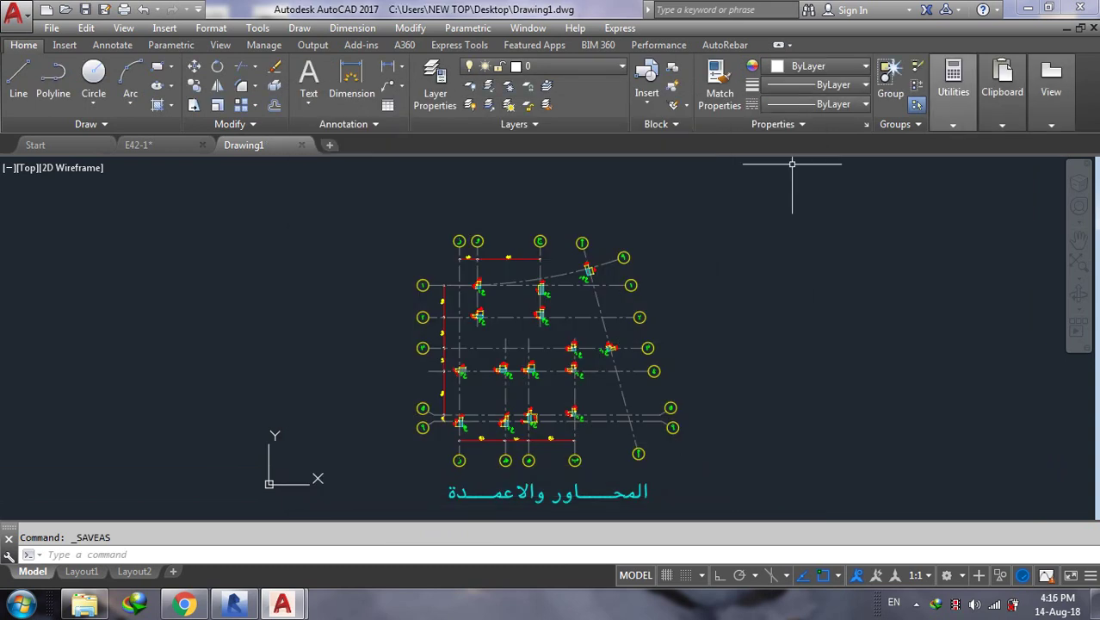
# - Return to Revit's P.C level plan, close Drawing1 in AutoCAD, and launch Import CAD
pyautogui.click(233, 605)
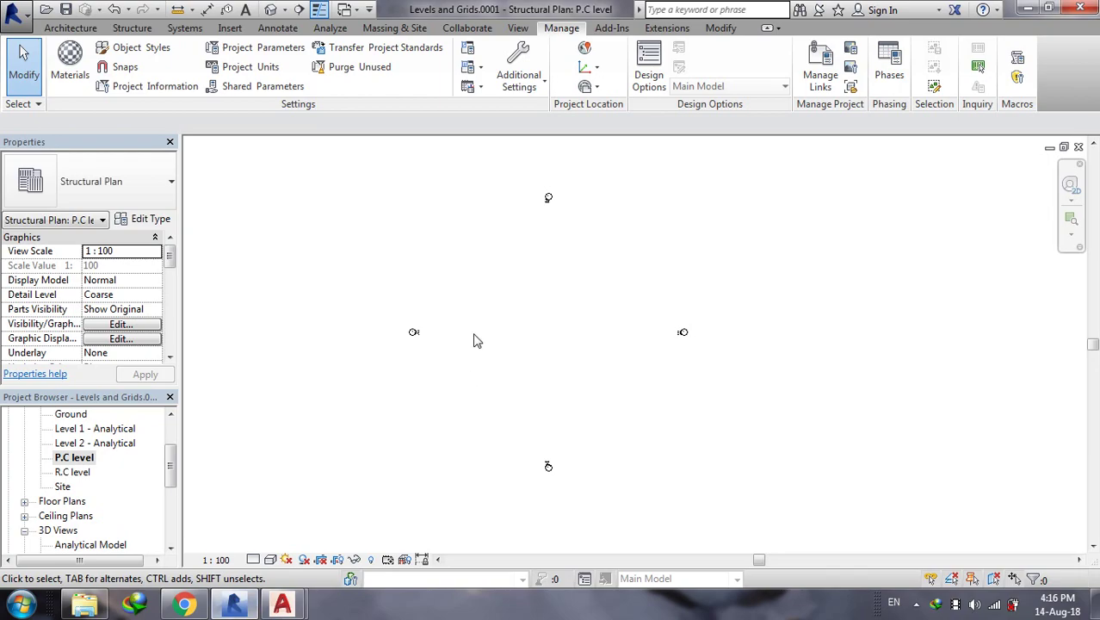
pyautogui.doubleClick(86, 459)
pyautogui.moveTo(282, 604)
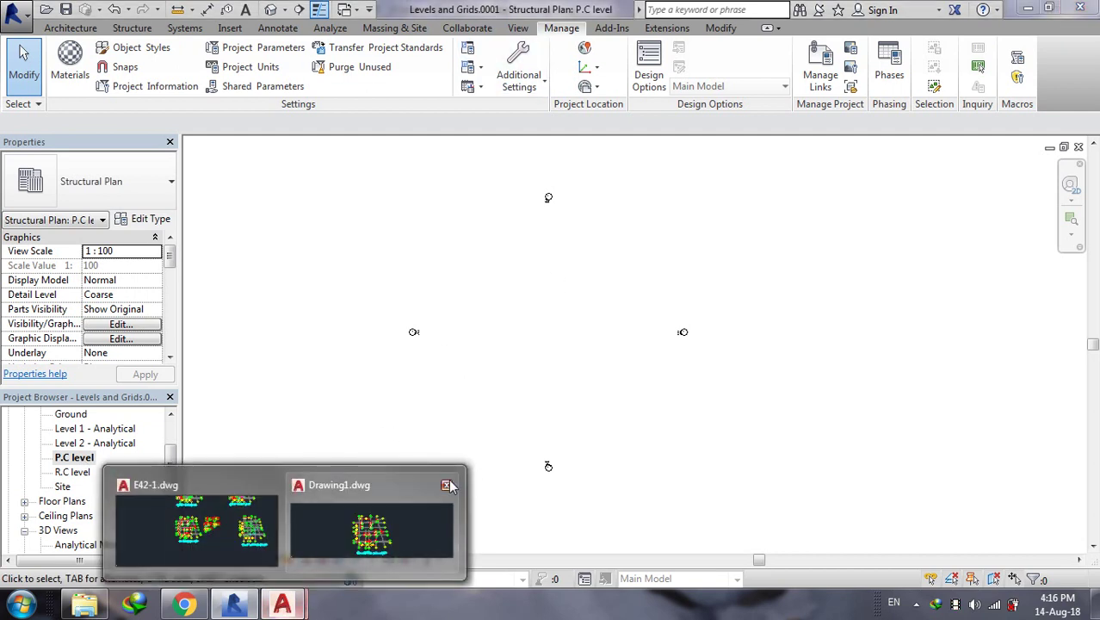
pyautogui.click(459, 508)
pyautogui.hotkey('alt', 'Tab')
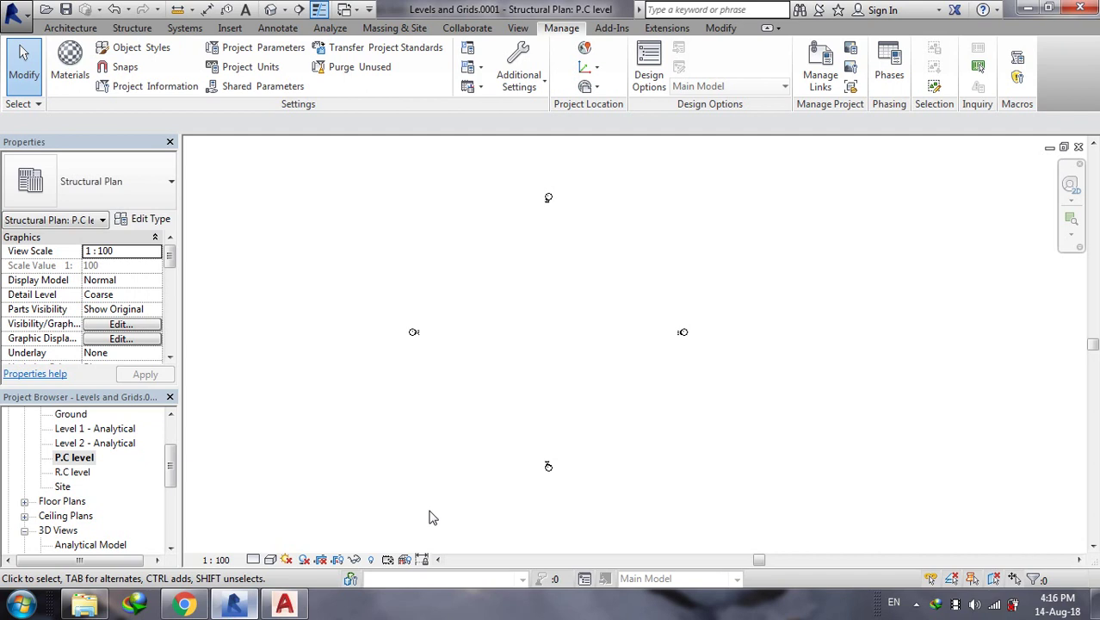
pyautogui.click(230, 28)
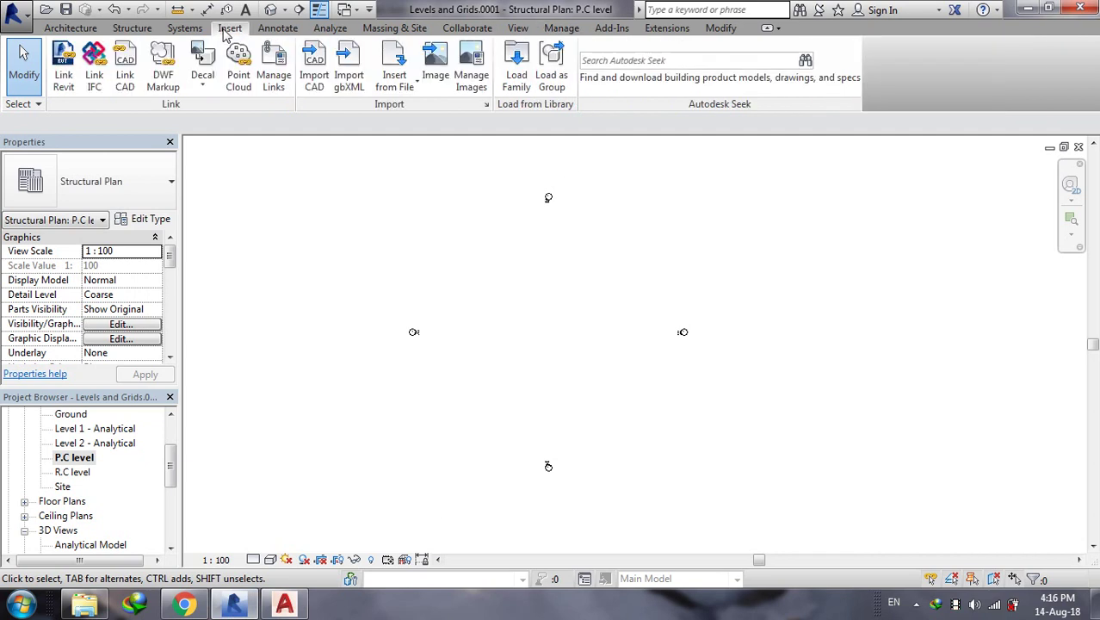
pyautogui.click(315, 69)
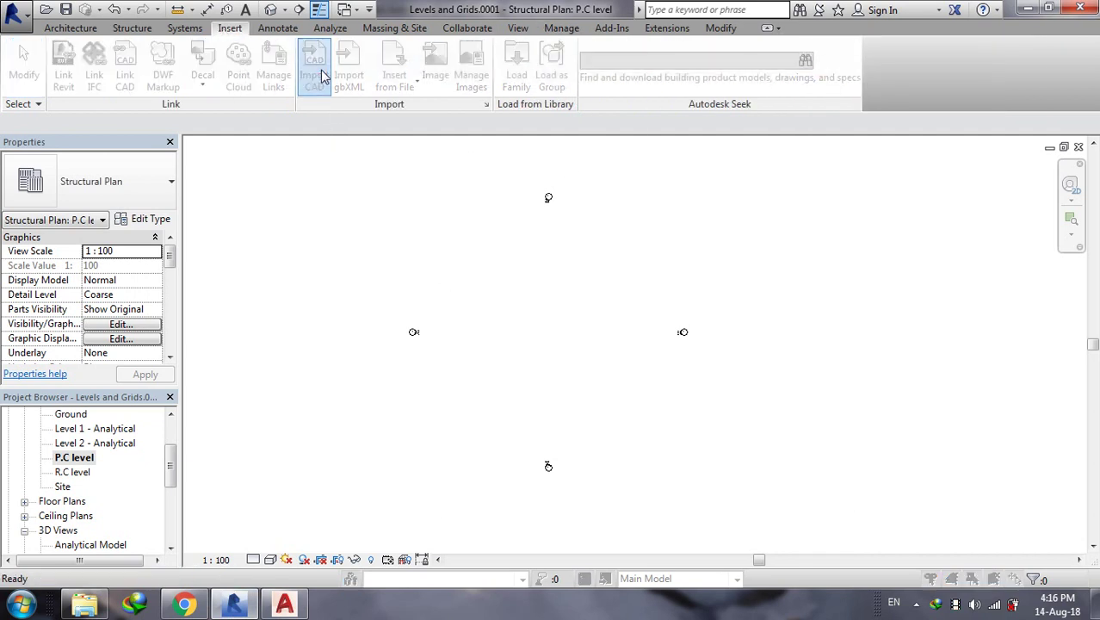
# - Import Desktop Drawing1 in Black and White, all layers, meter units, placed at P.C level
pyautogui.click(284, 383)
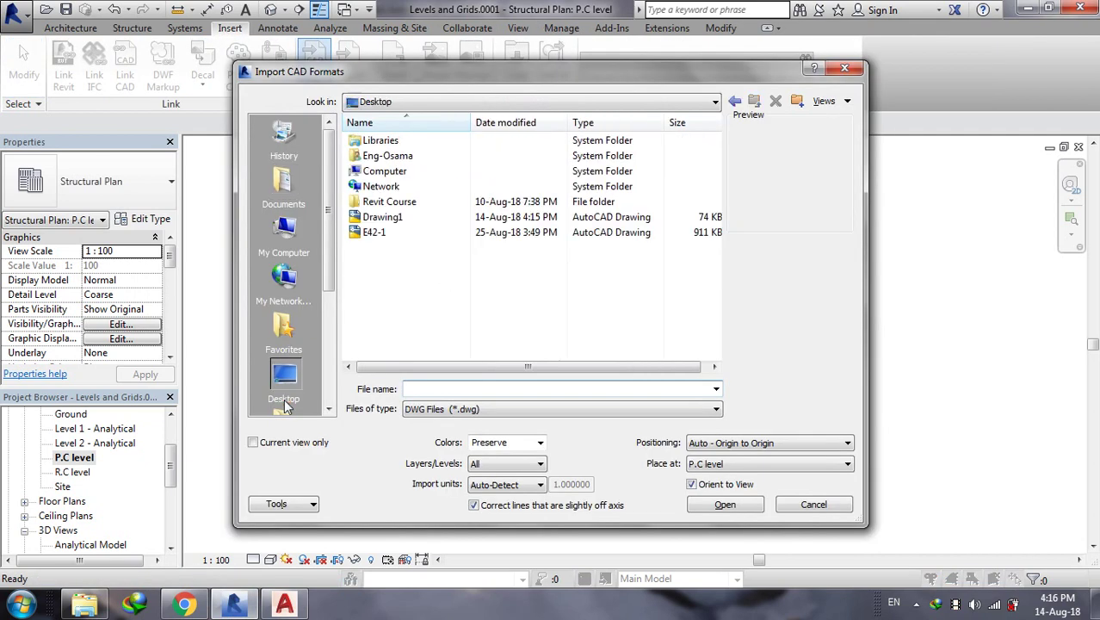
pyautogui.click(392, 218)
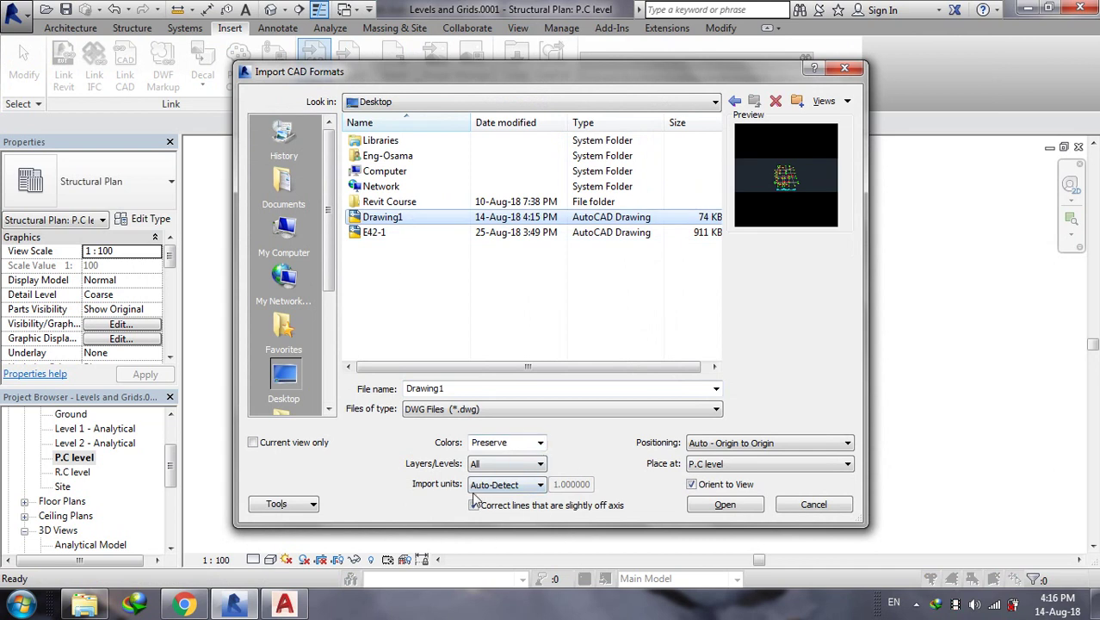
pyautogui.click(541, 444)
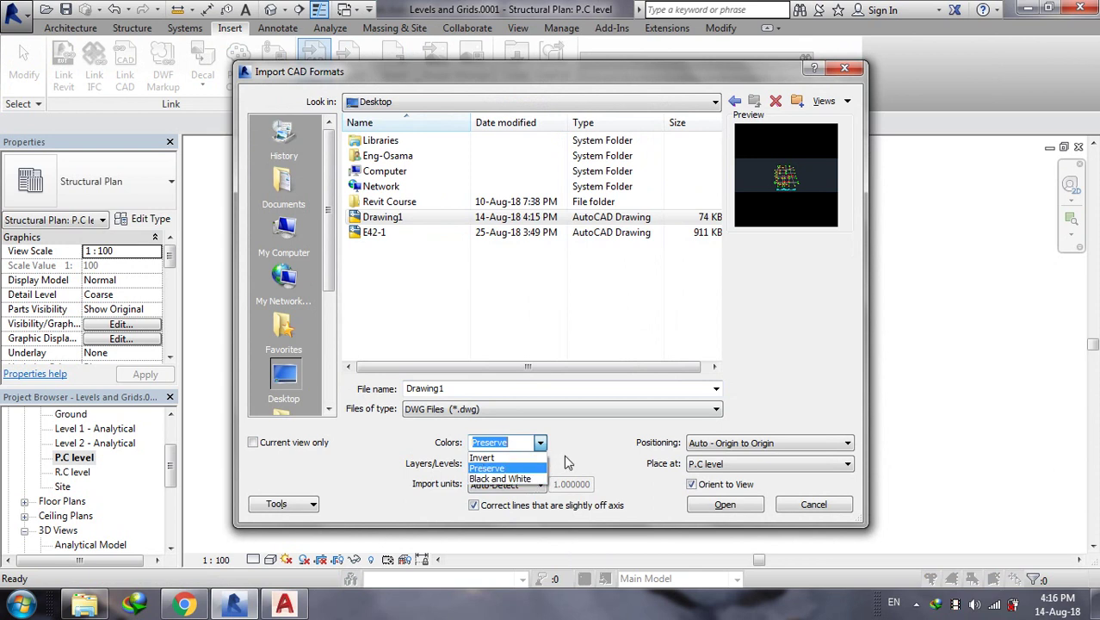
pyautogui.click(522, 480)
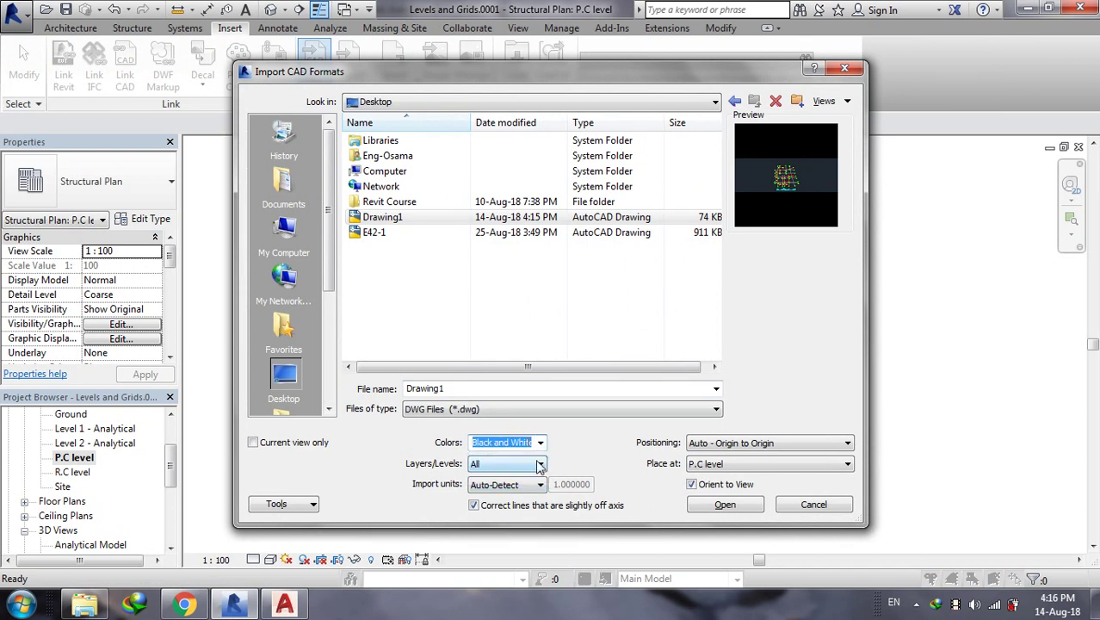
pyautogui.click(531, 467)
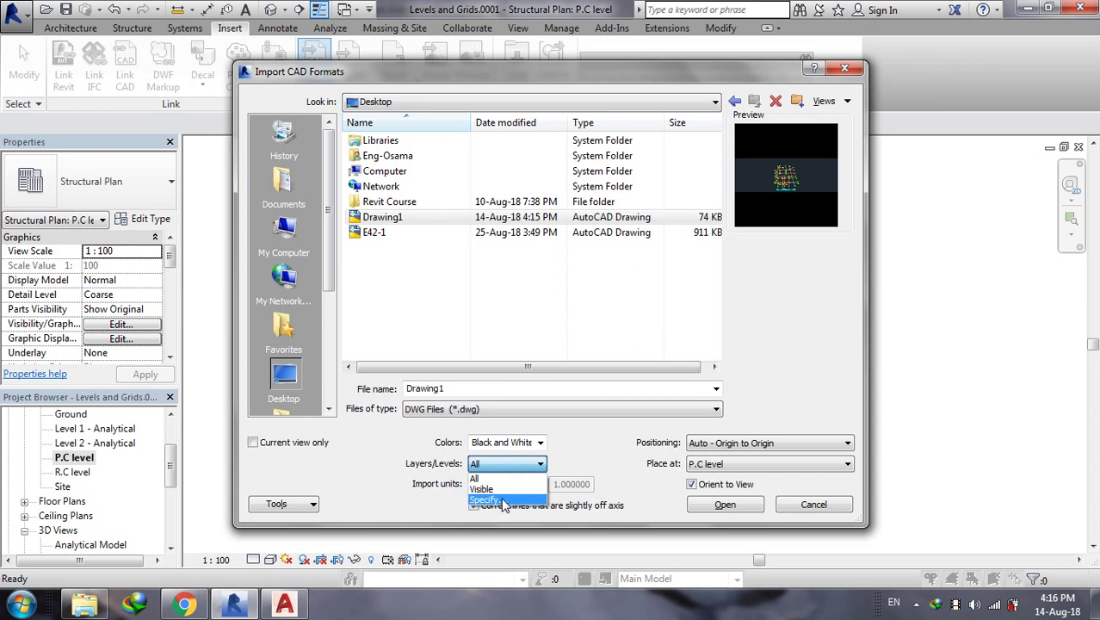
pyautogui.click(479, 478)
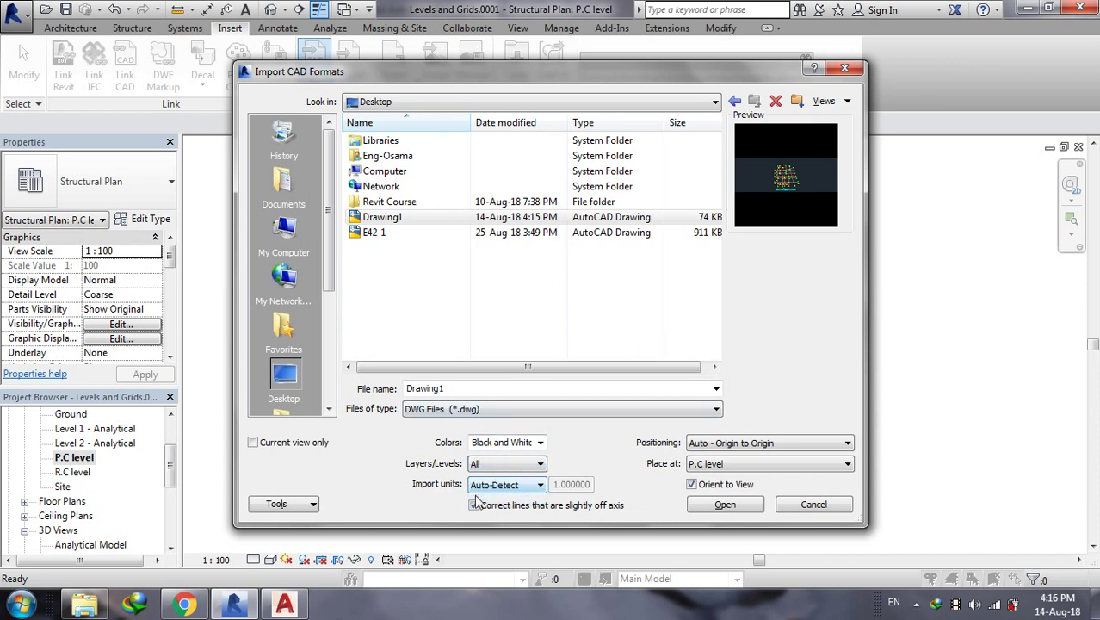
pyautogui.click(496, 486)
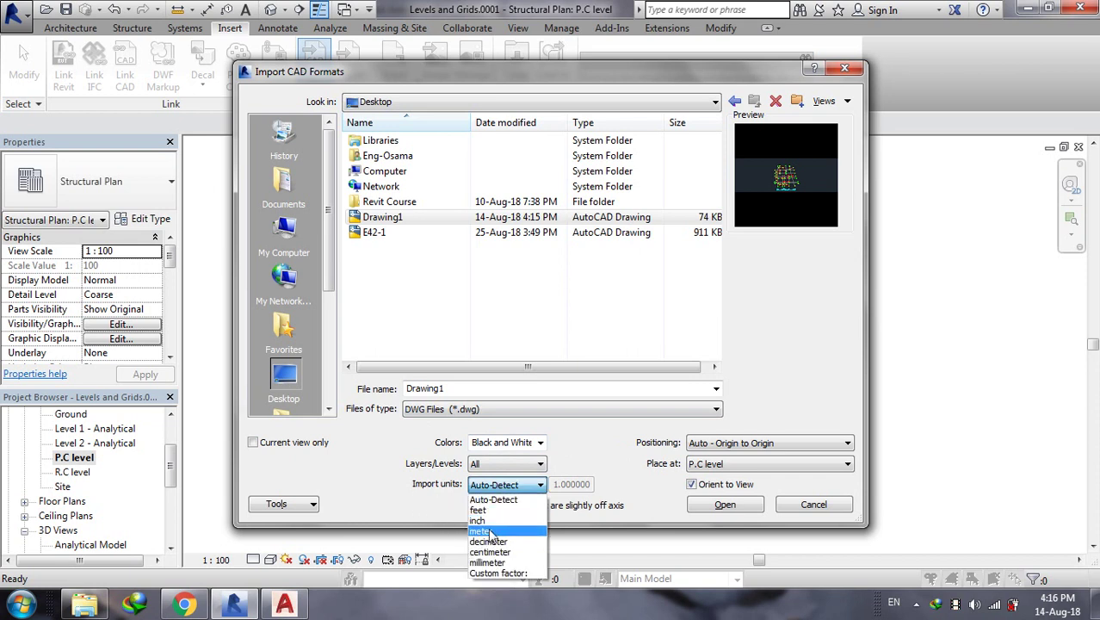
pyautogui.click(497, 532)
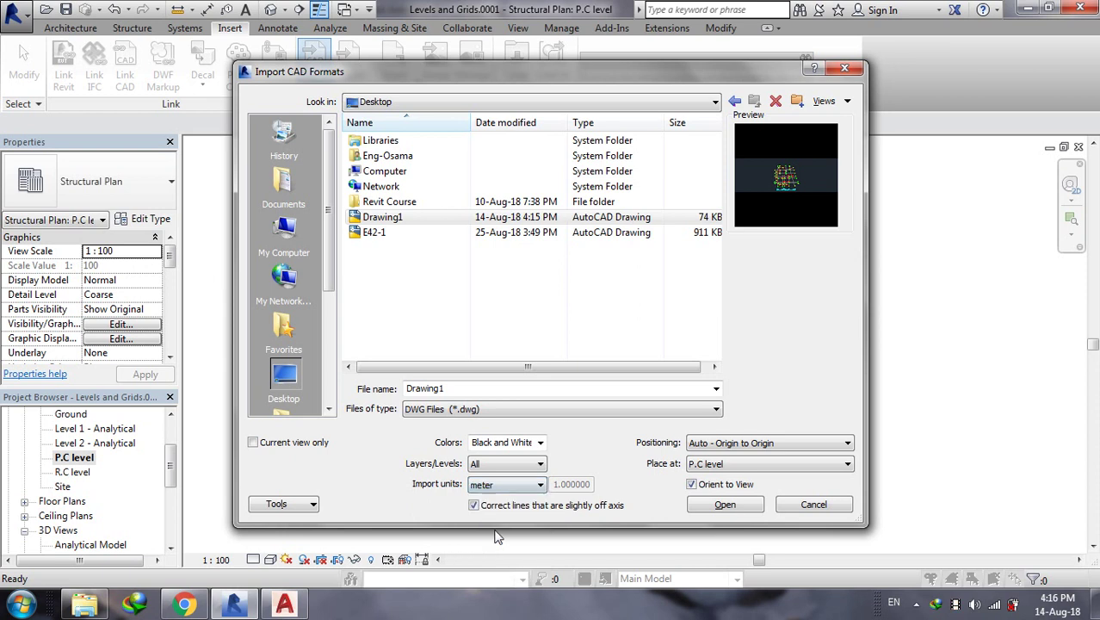
pyautogui.click(725, 463)
pyautogui.click(723, 465)
pyautogui.click(727, 506)
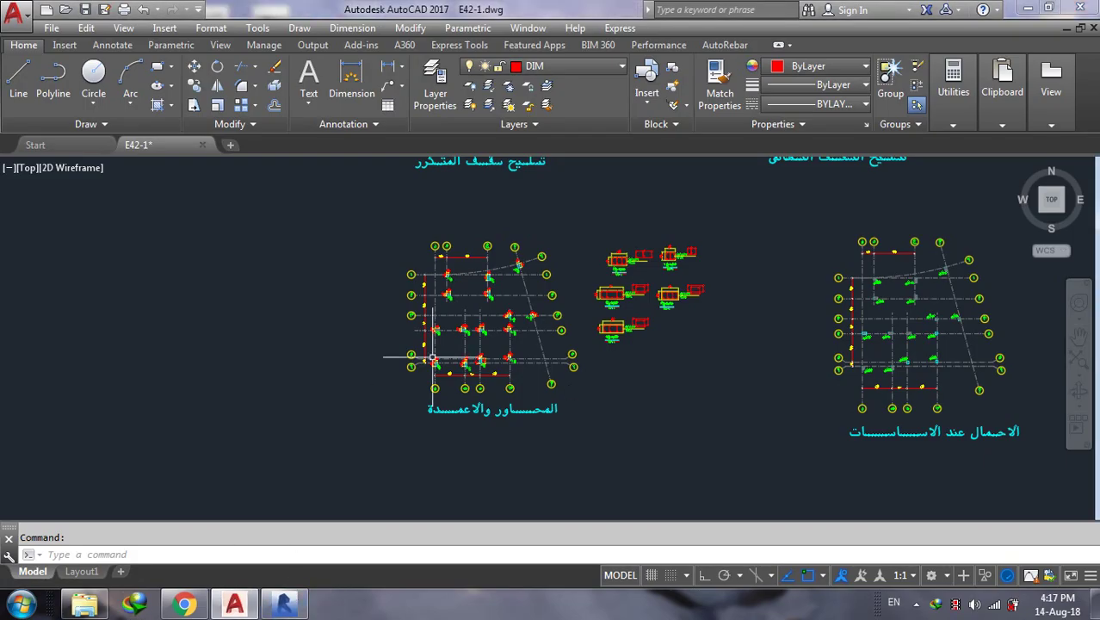
pyautogui.click(284, 604)
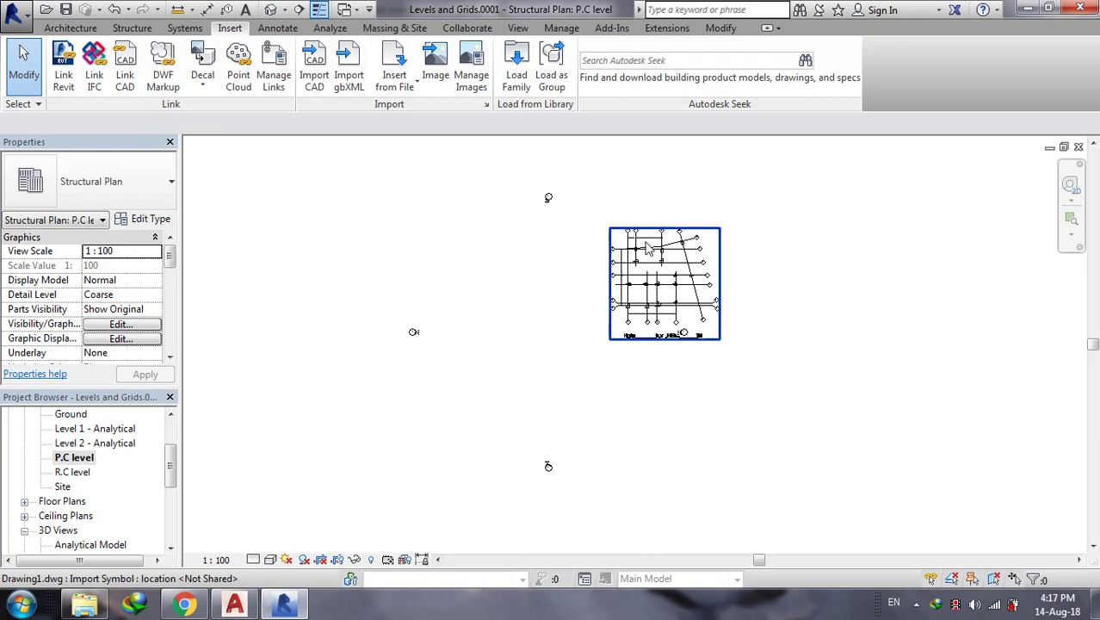
pyautogui.scroll(1, 706, 263)
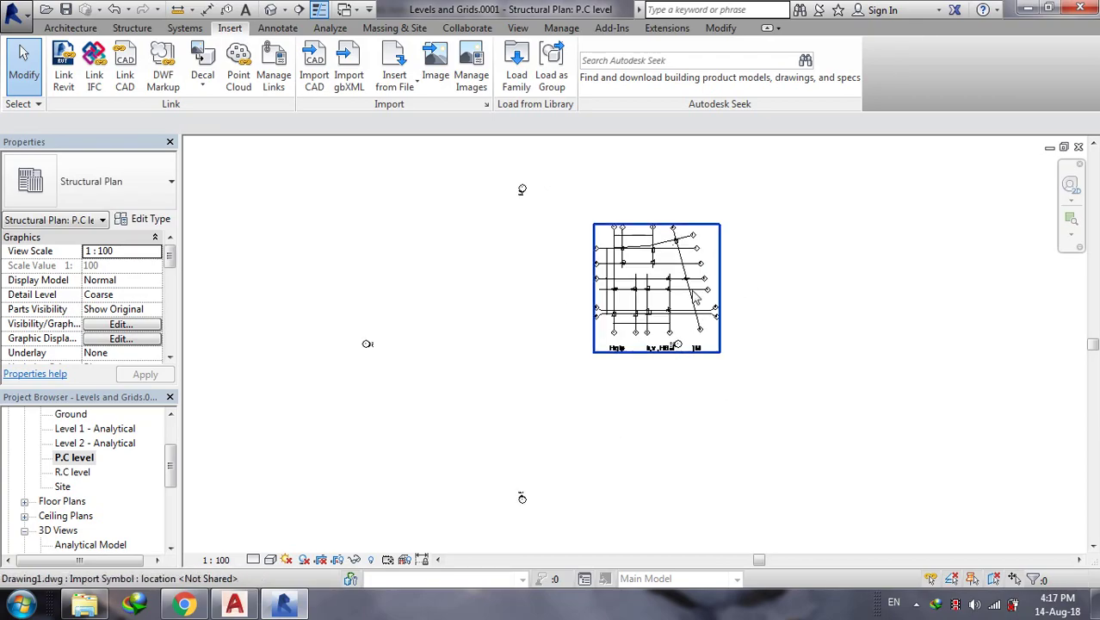
pyautogui.press('Escape')
pyautogui.click(682, 351)
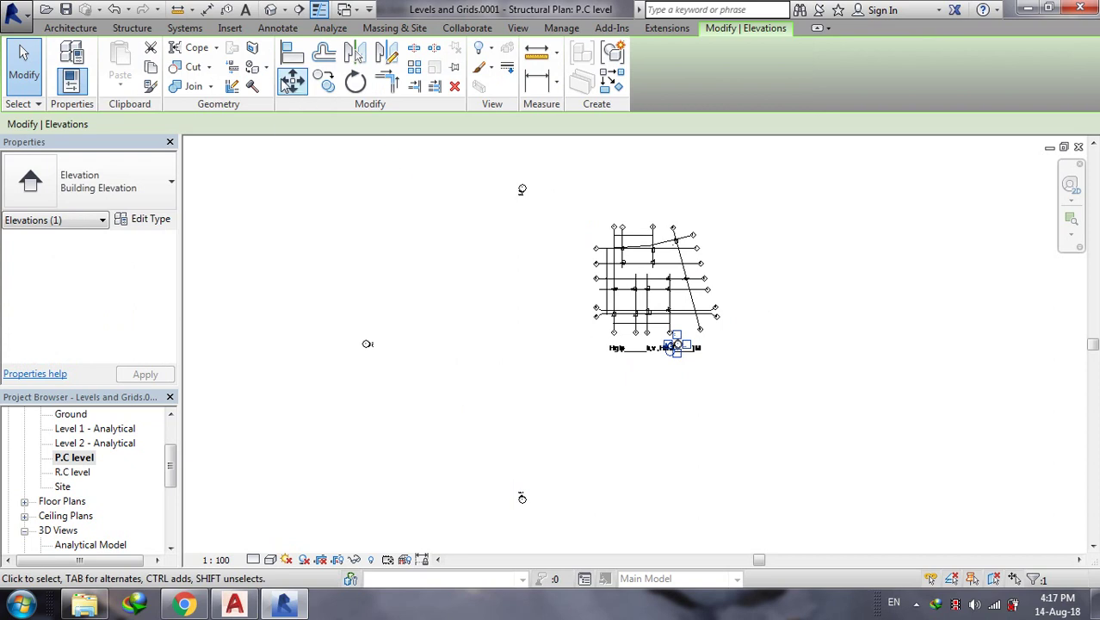
pyautogui.click(292, 81)
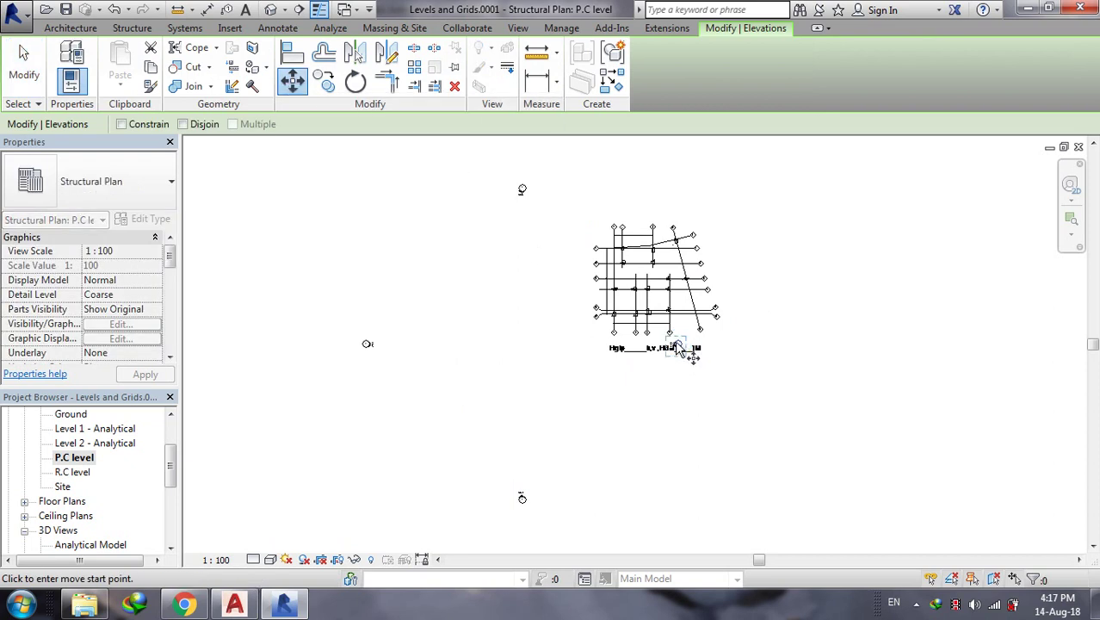
pyautogui.click(679, 347)
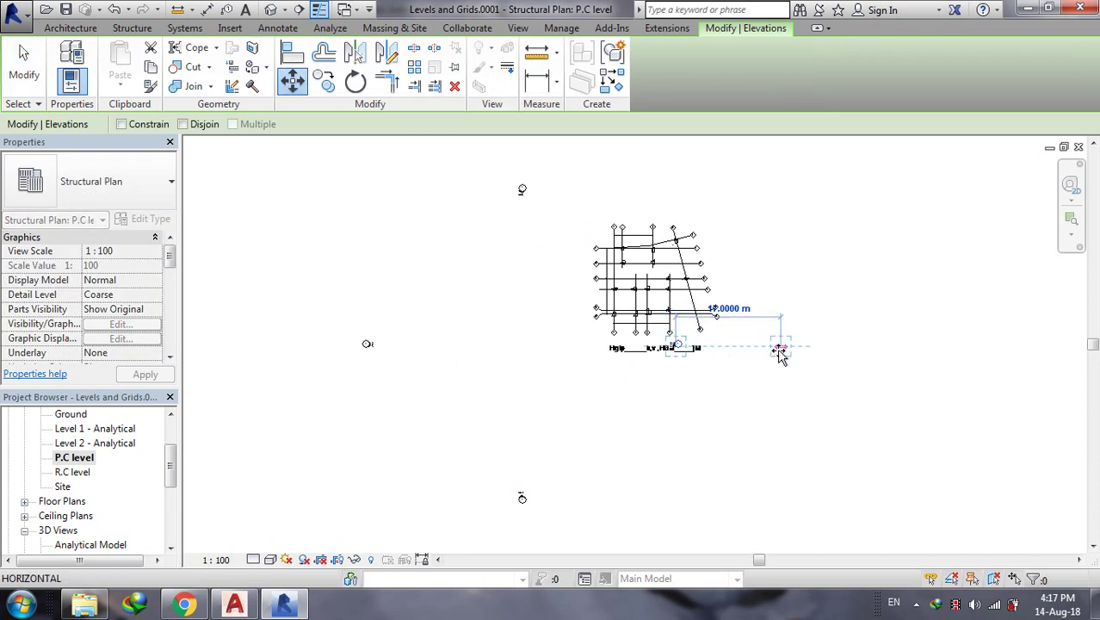
pyautogui.click(780, 350)
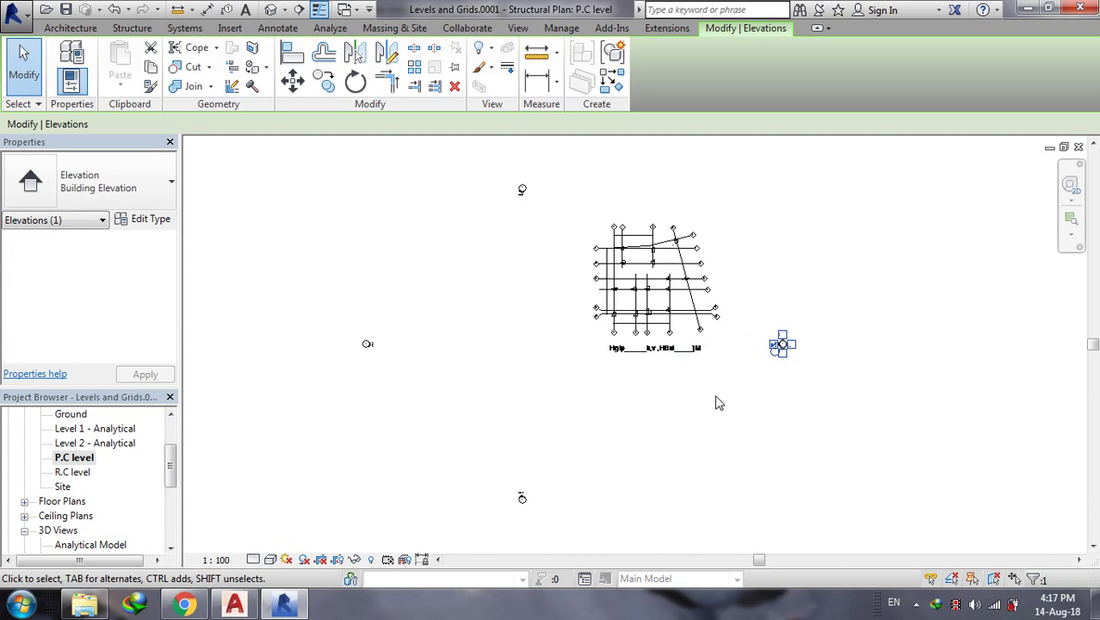
pyautogui.hotkey('ctrl', 'z')
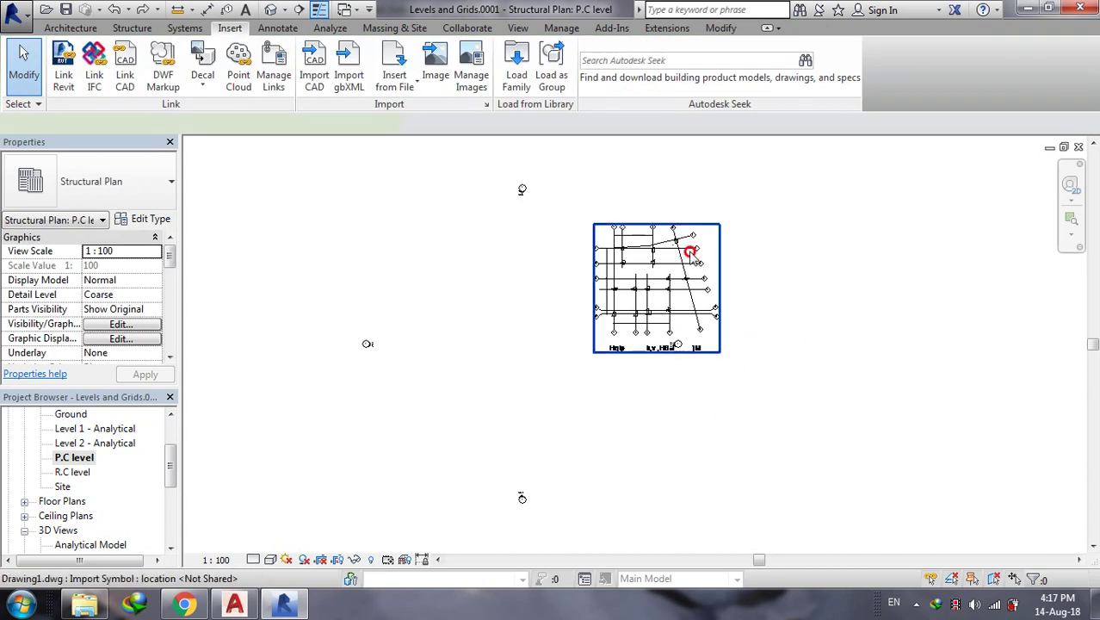
# - Try moving the imported Drawing1 plan and dismiss the pinned-element error
pyautogui.click(692, 255)
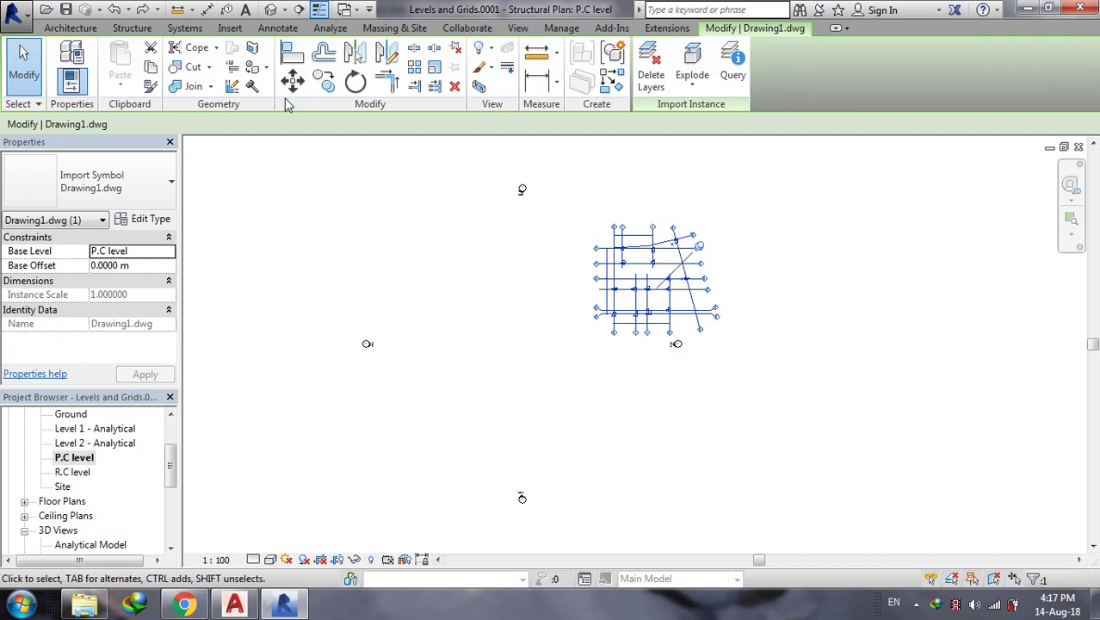
pyautogui.click(293, 80)
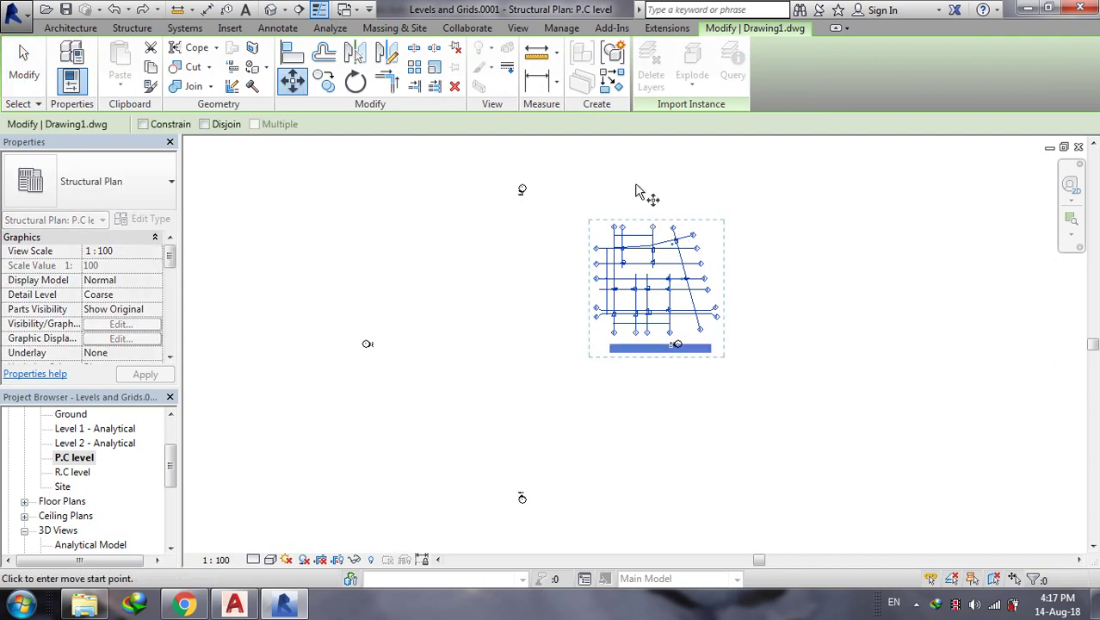
pyautogui.click(650, 218)
pyautogui.click(525, 285)
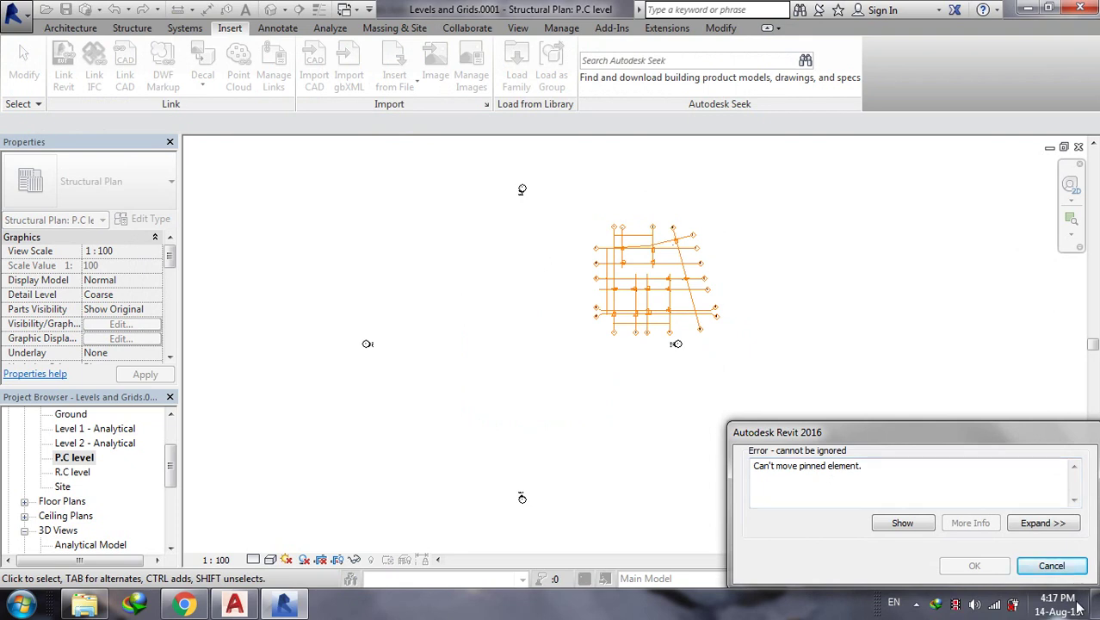
pyautogui.click(1050, 566)
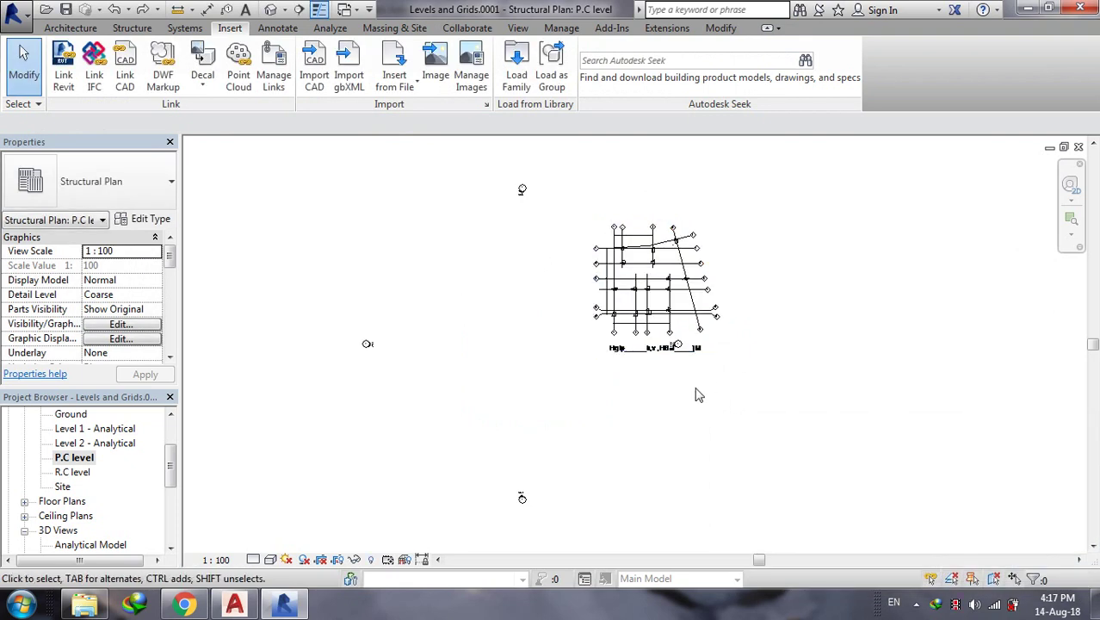
# - Unpin the imported plan and move it to the centre between the elevation markers
pyautogui.click(723, 29)
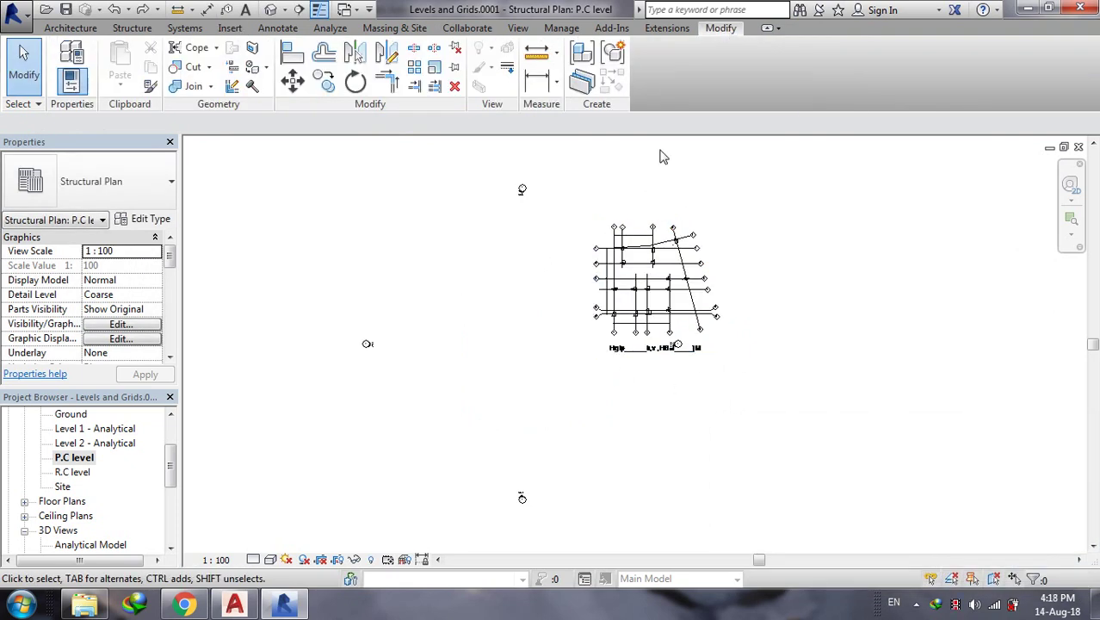
pyautogui.click(455, 51)
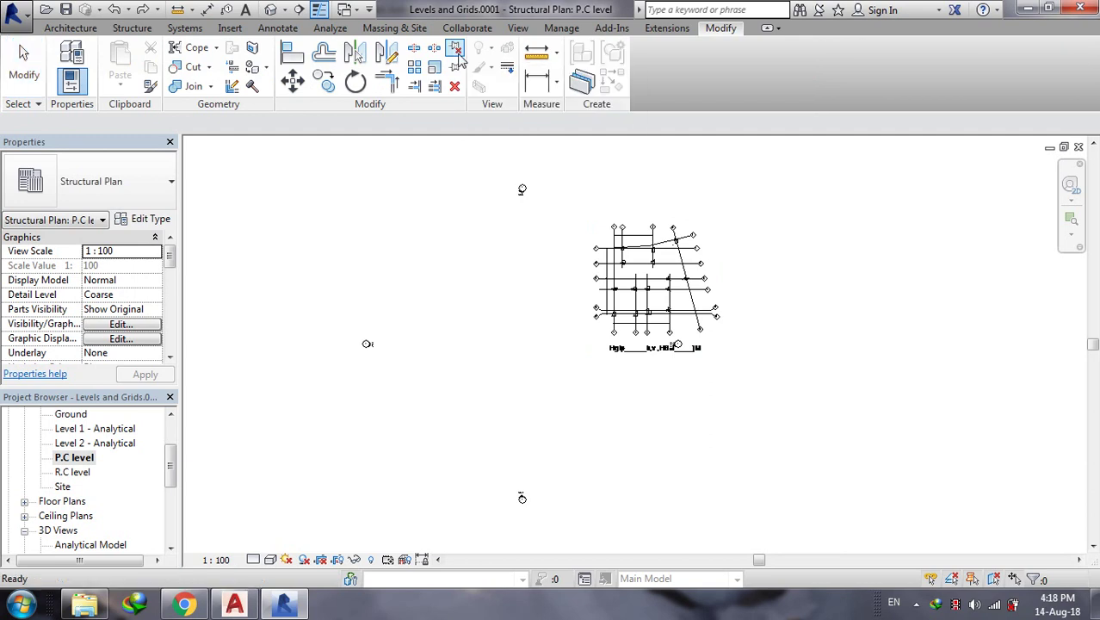
pyautogui.click(686, 278)
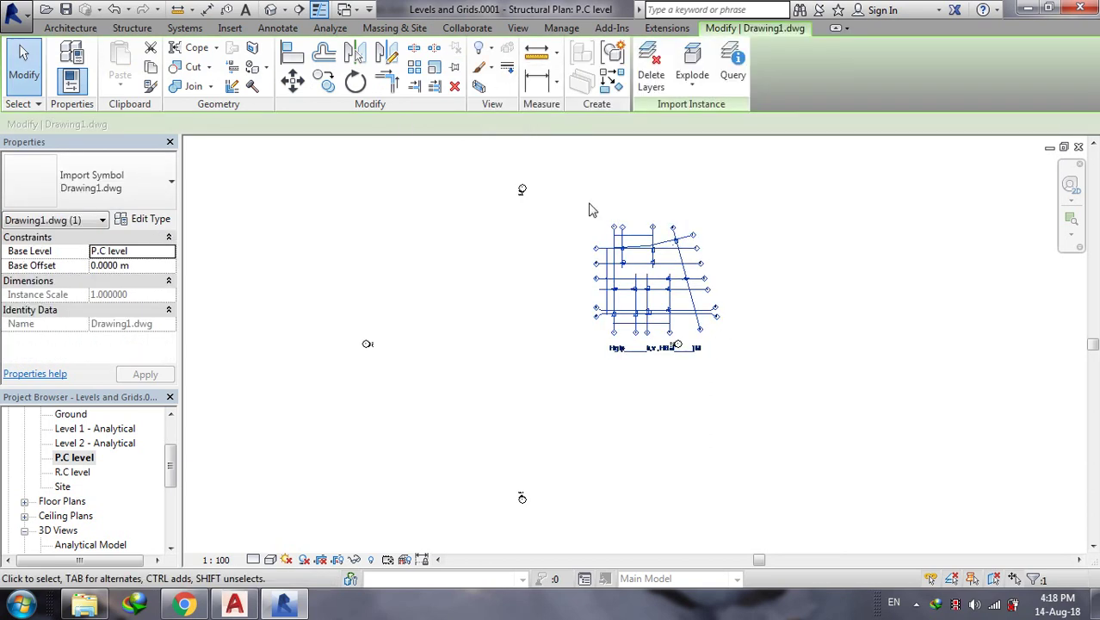
pyautogui.click(293, 80)
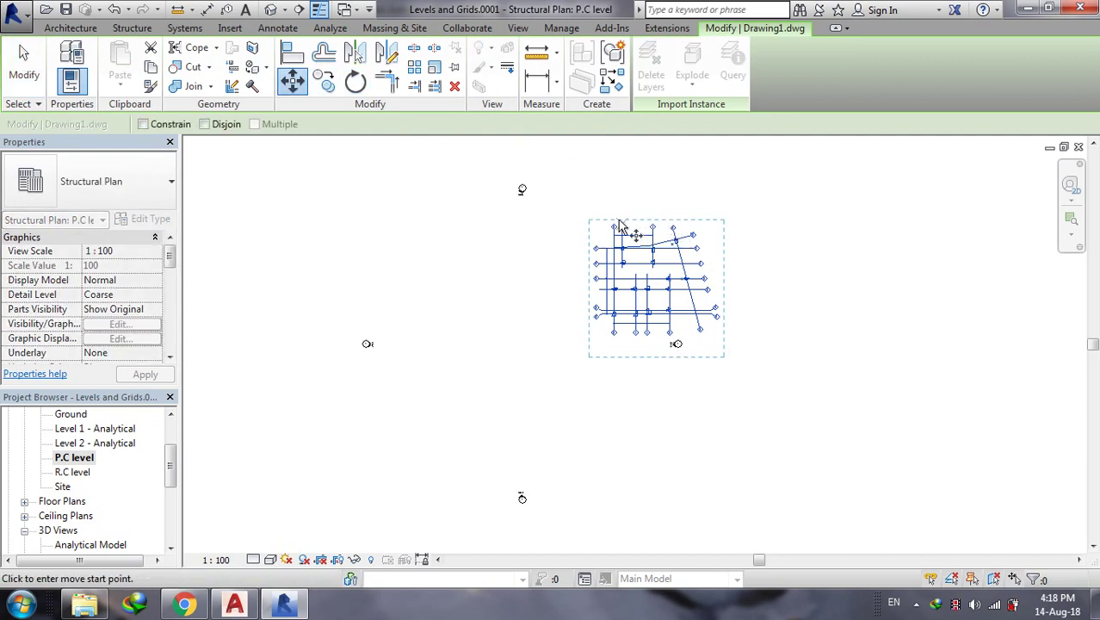
pyautogui.click(614, 316)
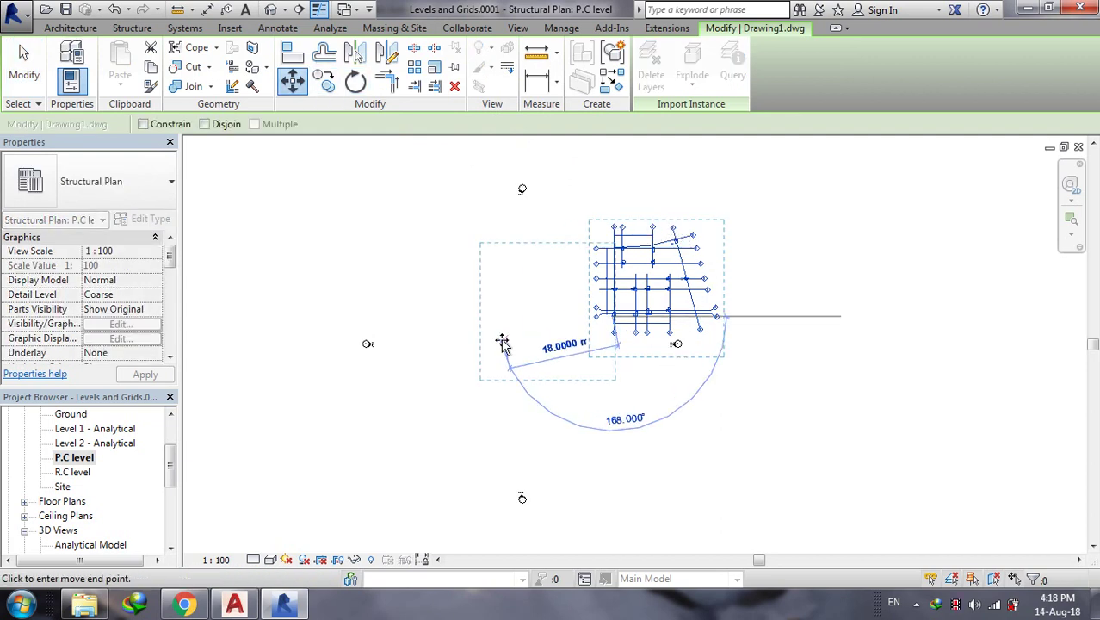
pyautogui.click(492, 340)
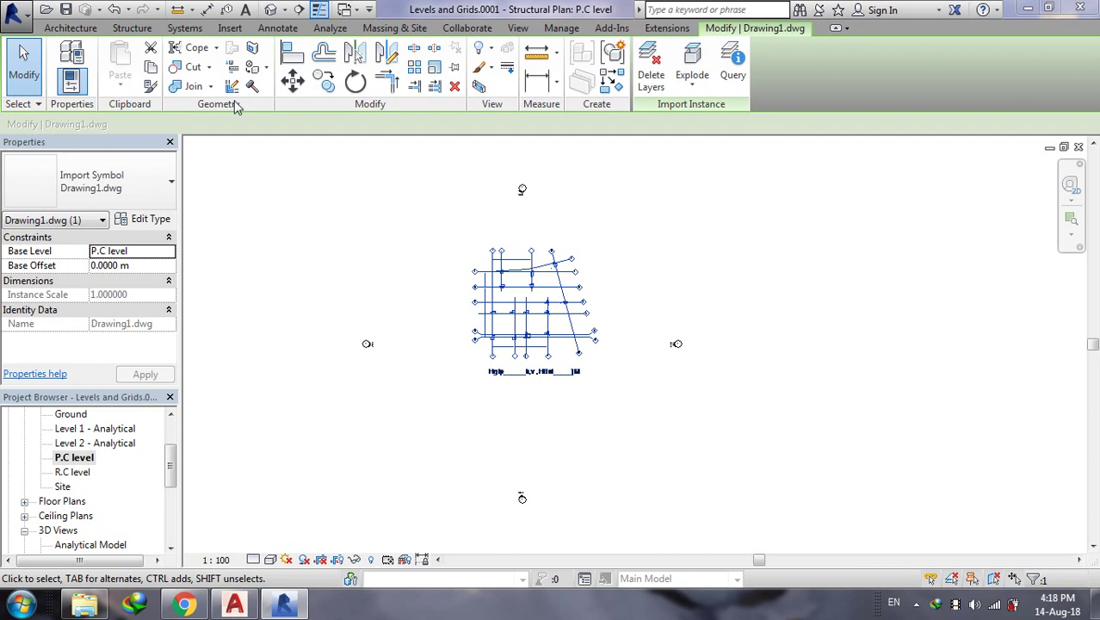
# - Create a Revit grid by picking the imported plan's grid line 1
pyautogui.click(131, 28)
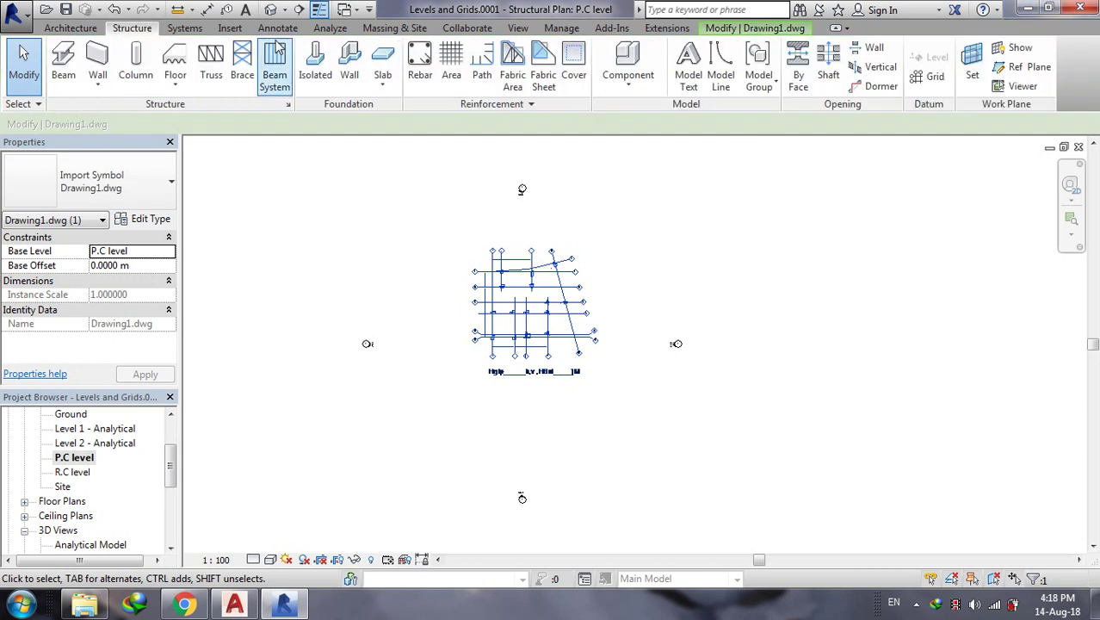
pyautogui.click(931, 79)
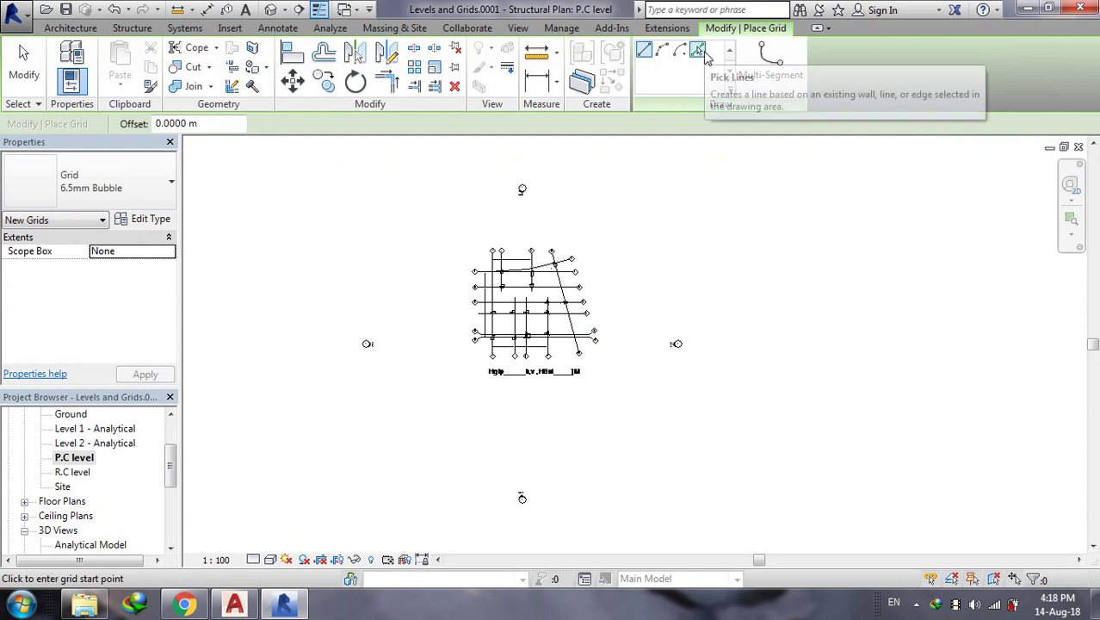
pyautogui.click(698, 50)
pyautogui.scroll(2, 523, 242)
pyautogui.scroll(1, 512, 273)
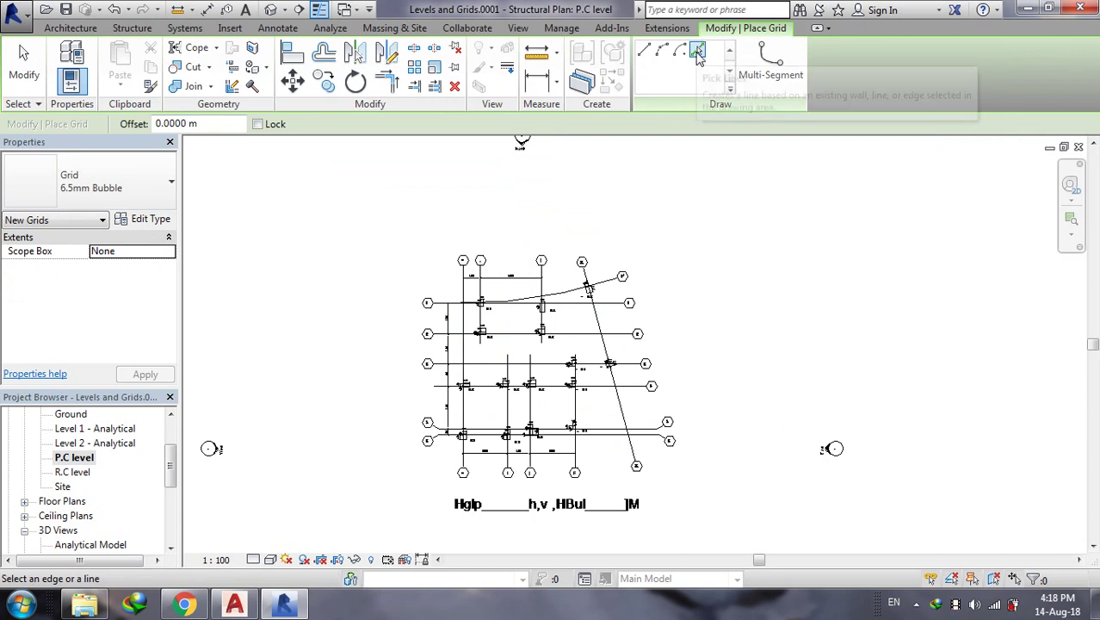
pyautogui.scroll(3, 463, 298)
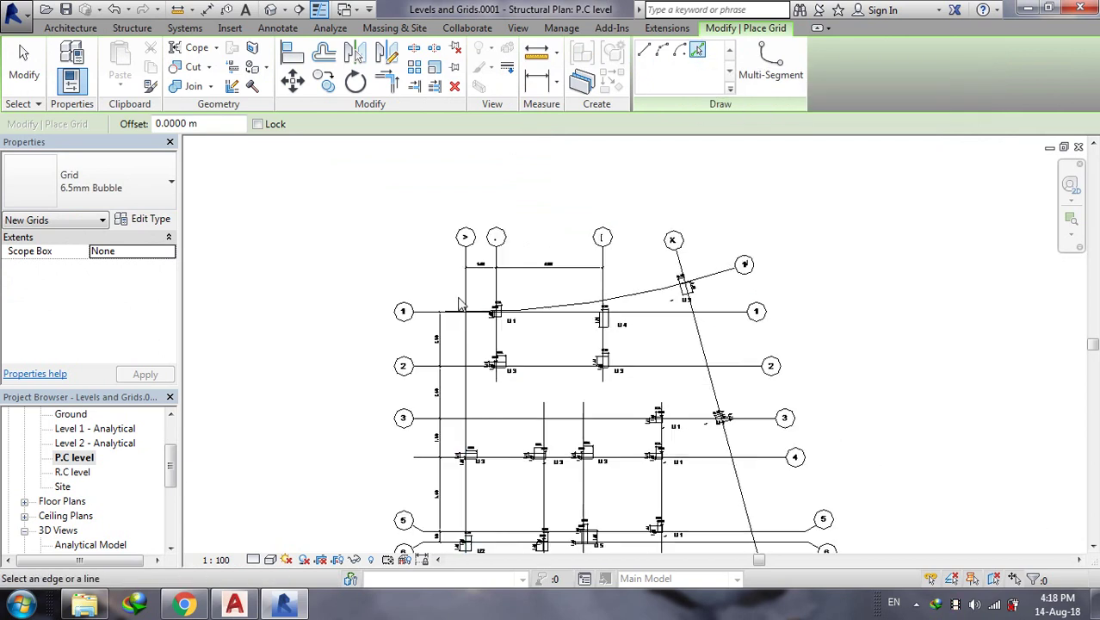
pyautogui.scroll(2, 422, 311)
pyautogui.click(413, 319)
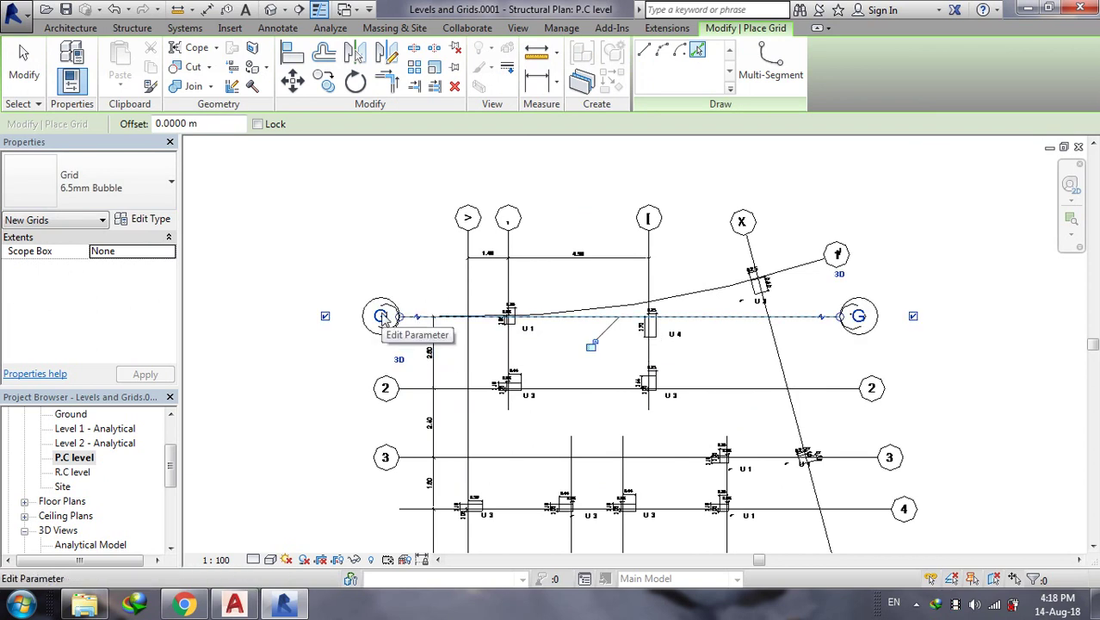
# - Rename the new grid from G to 1
pyautogui.click(381, 316)
pyautogui.press('Escape')
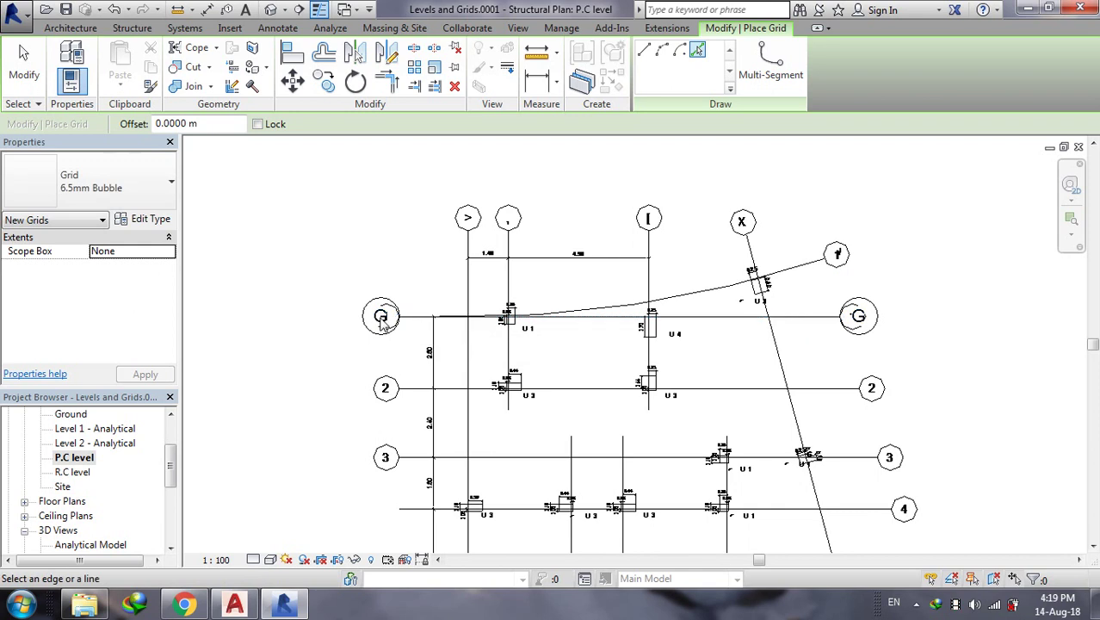
pyautogui.press('Escape')
pyautogui.doubleClick(383, 315)
pyautogui.write('1')
pyautogui.press('Return')
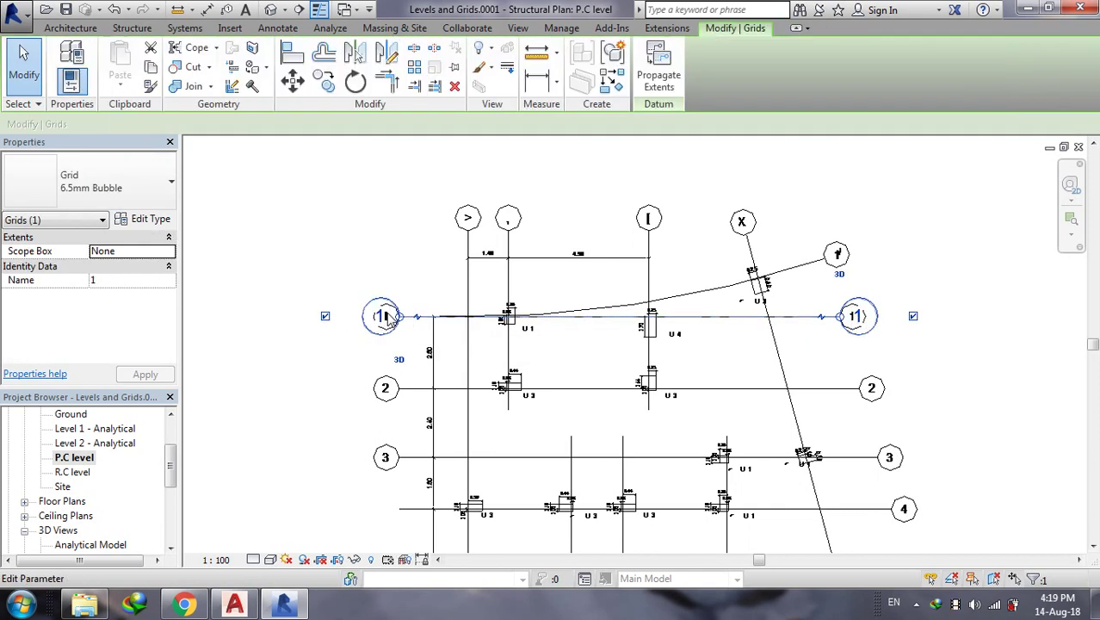
pyautogui.scroll(-1, 453, 278)
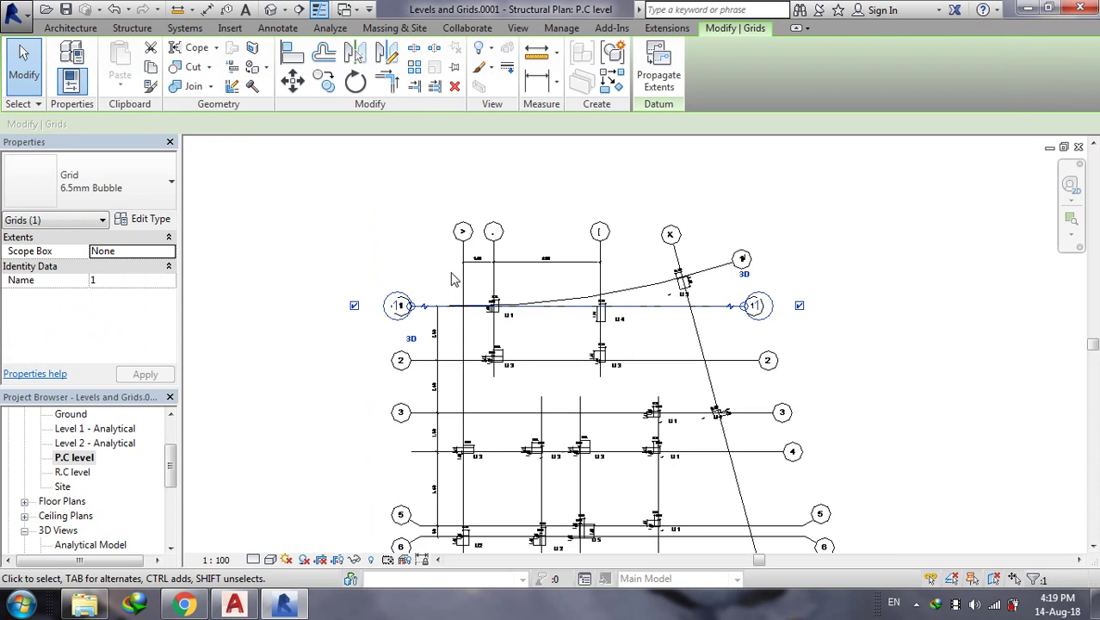
pyautogui.click(131, 28)
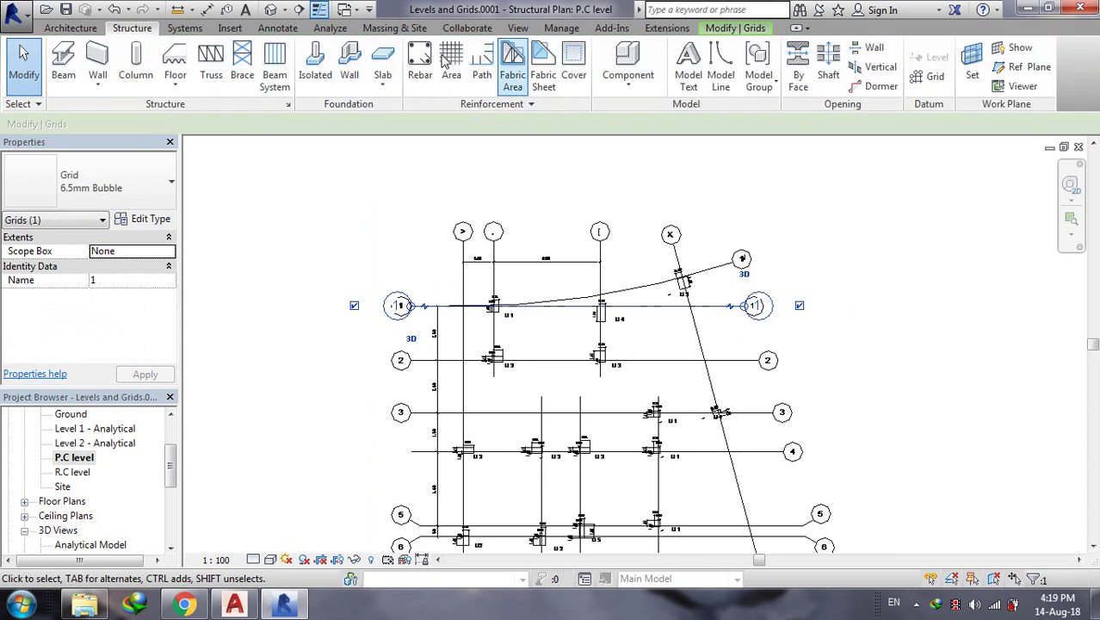
# - Pick the imported horizontal lines 2, 3, 4 and 5 to create matching Revit grids
pyautogui.click(940, 86)
pyautogui.click(698, 50)
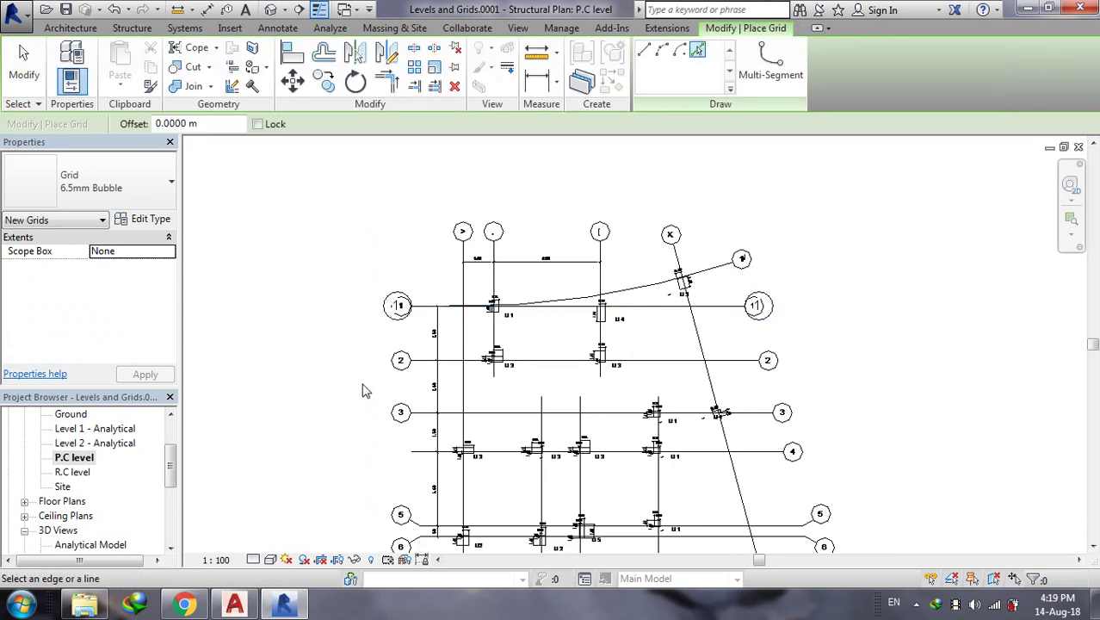
pyautogui.click(424, 367)
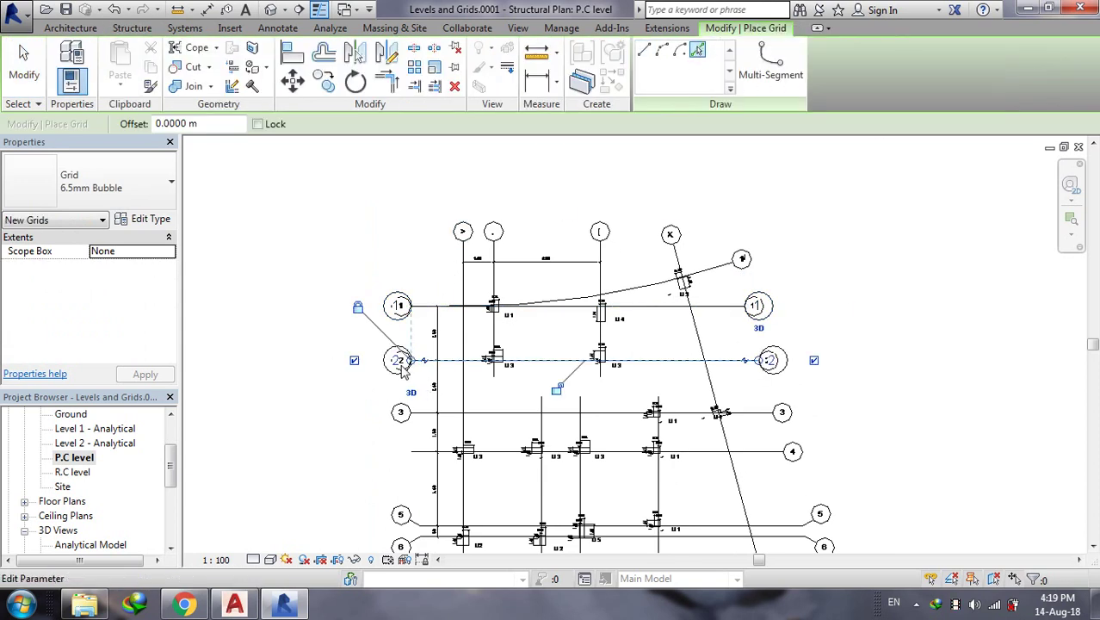
pyautogui.click(422, 413)
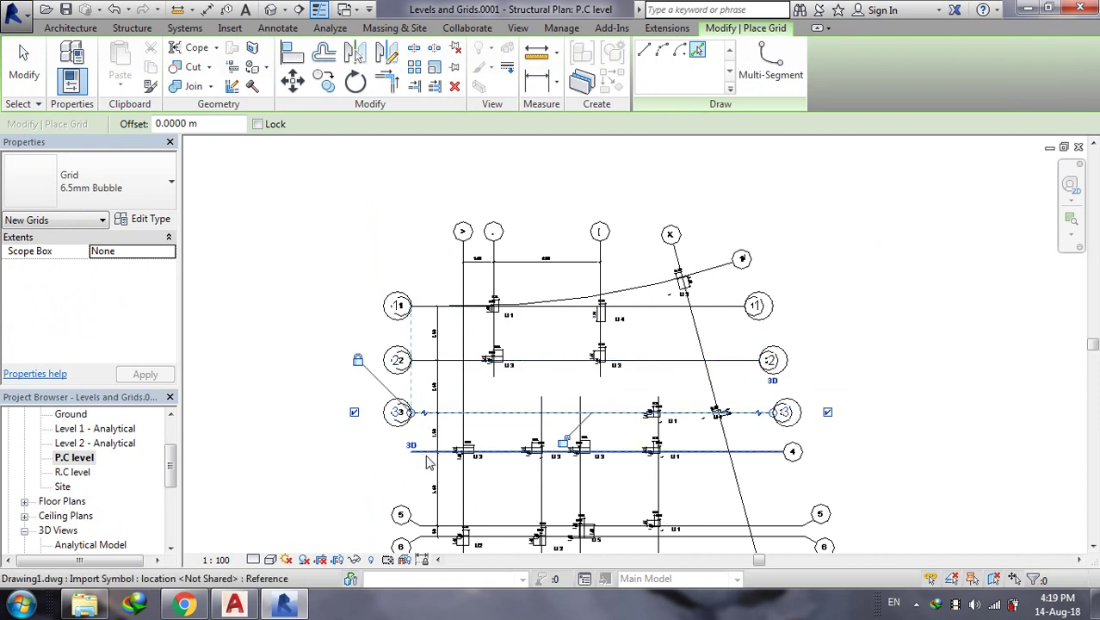
pyautogui.click(428, 461)
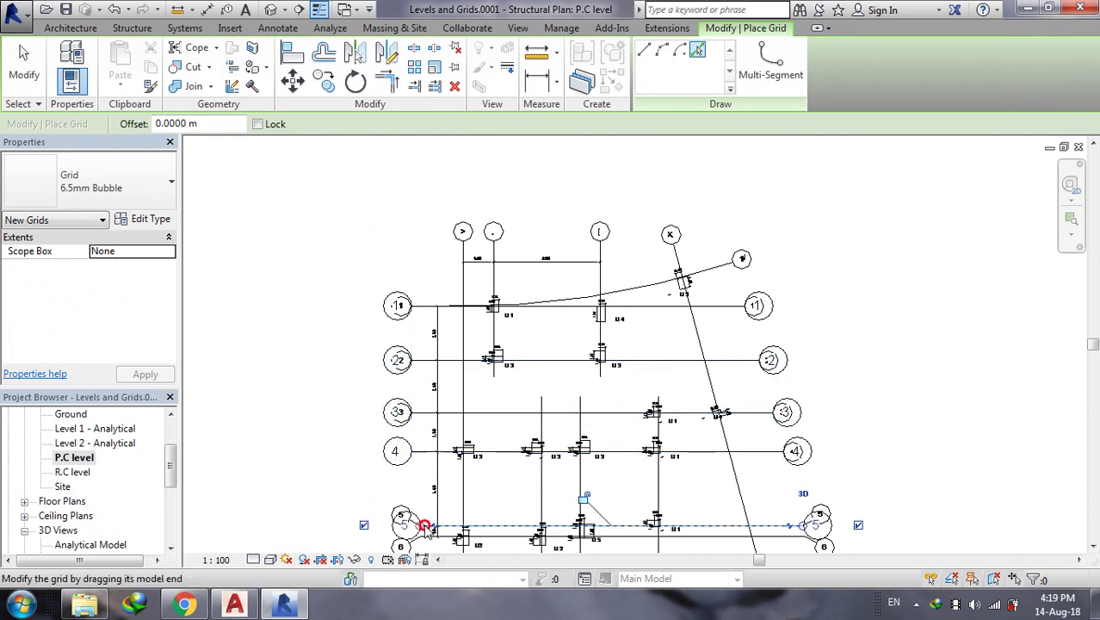
pyautogui.click(419, 517)
# - Create grid 7 by picking the imported curved line
pyautogui.scroll(-1, 436, 446)
pyautogui.scroll(1, 431, 516)
pyautogui.scroll(1, 431, 517)
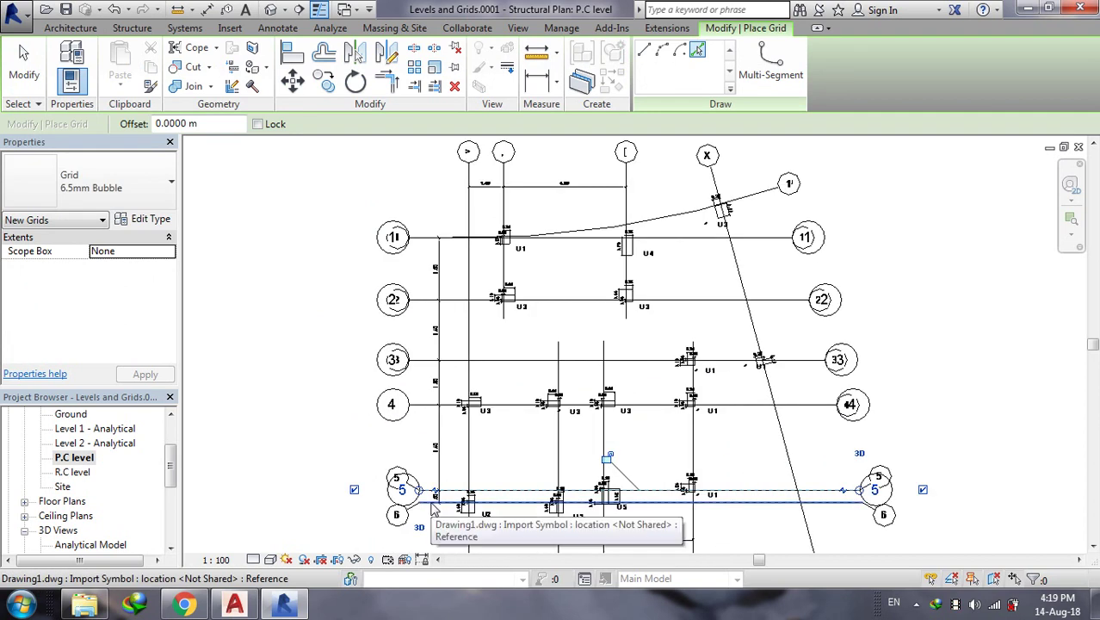
pyautogui.scroll(-1, 448, 482)
pyautogui.scroll(-1, 577, 452)
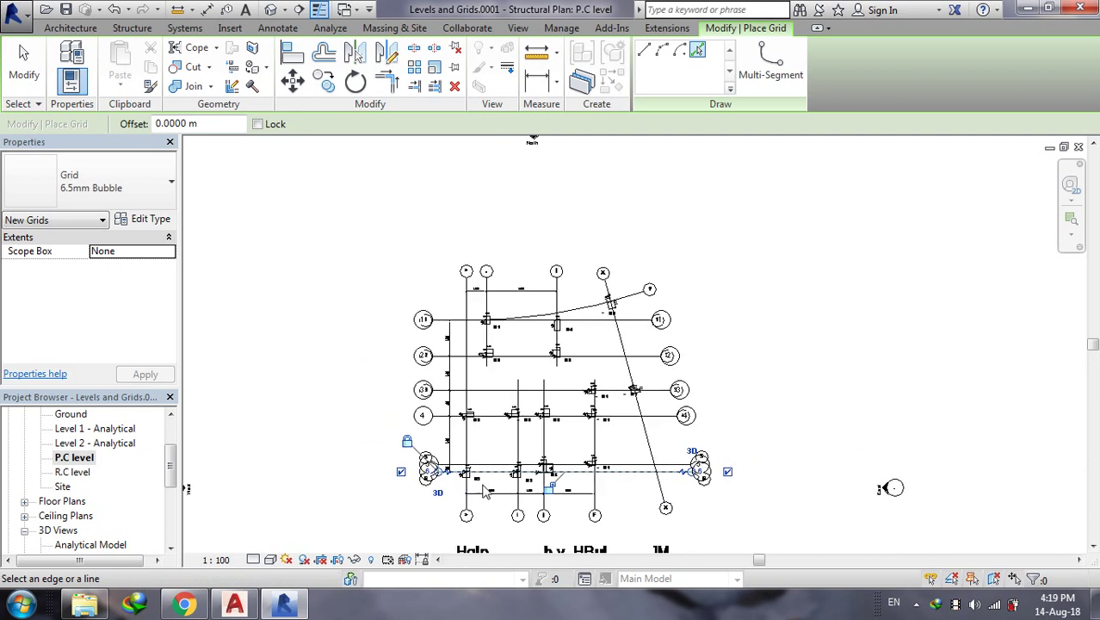
pyautogui.scroll(1, 525, 396)
pyautogui.scroll(1, 469, 340)
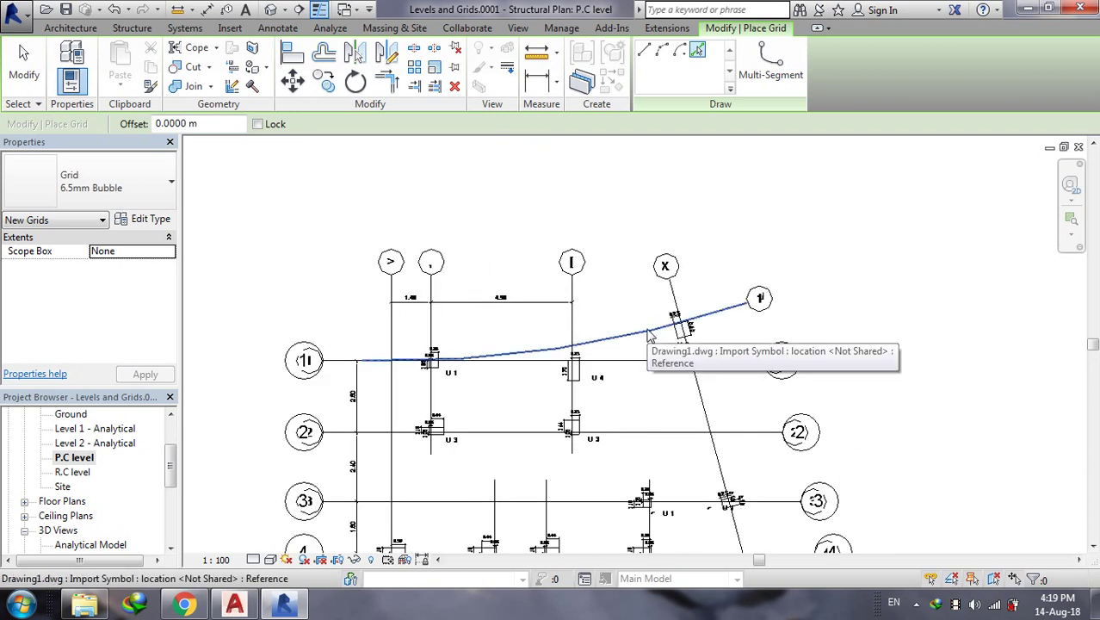
pyautogui.click(650, 336)
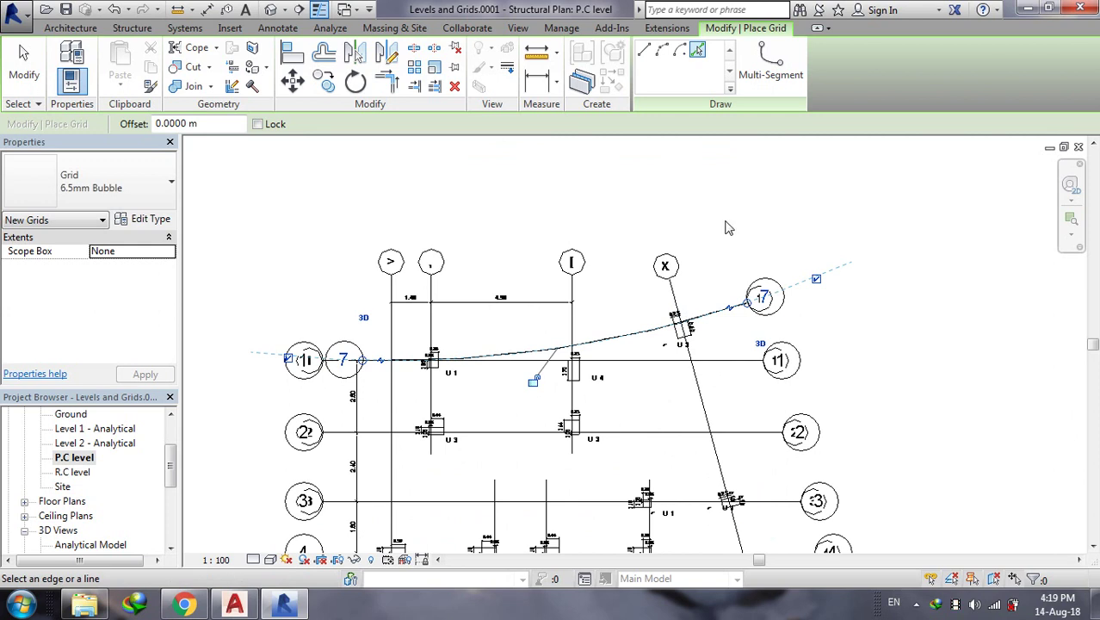
pyautogui.scroll(-1, 725, 226)
pyautogui.scroll(-1, 725, 226)
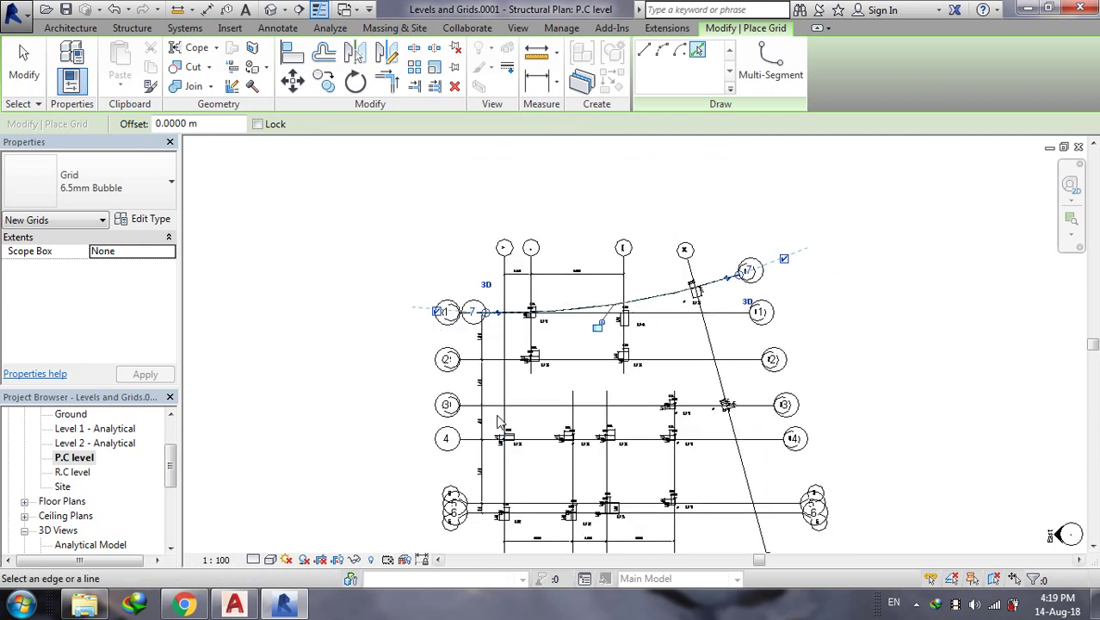
# - Add a grid on the leftmost imported vertical line and rename grid 8 to A
pyautogui.click(505, 297)
pyautogui.scroll(1, 499, 250)
pyautogui.scroll(1, 498, 248)
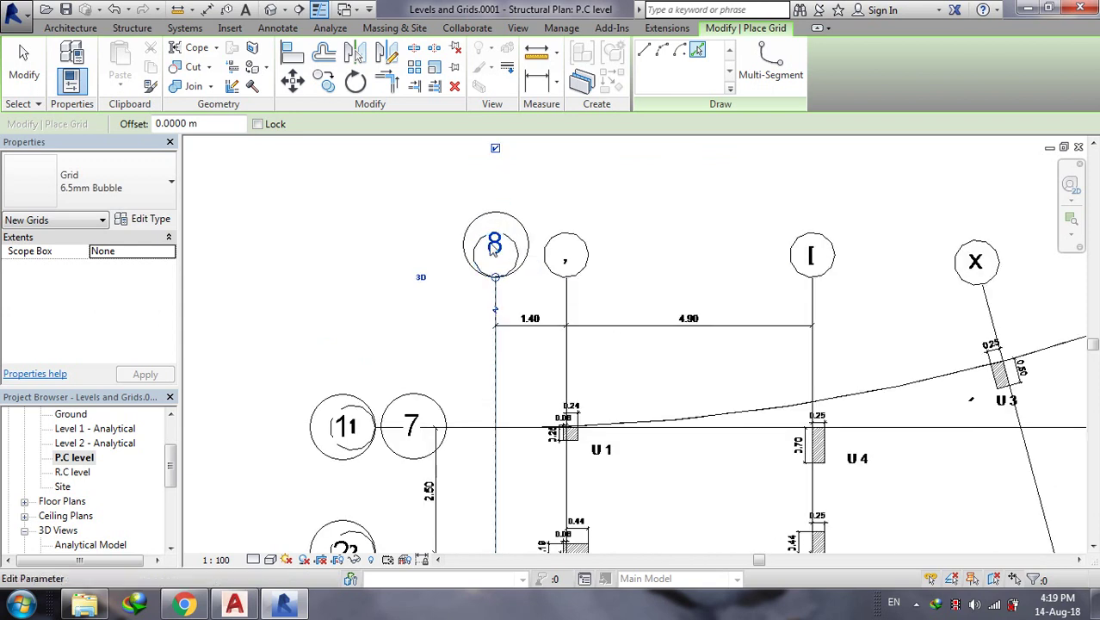
pyautogui.press('Escape')
pyautogui.click(496, 245)
pyautogui.write('A')
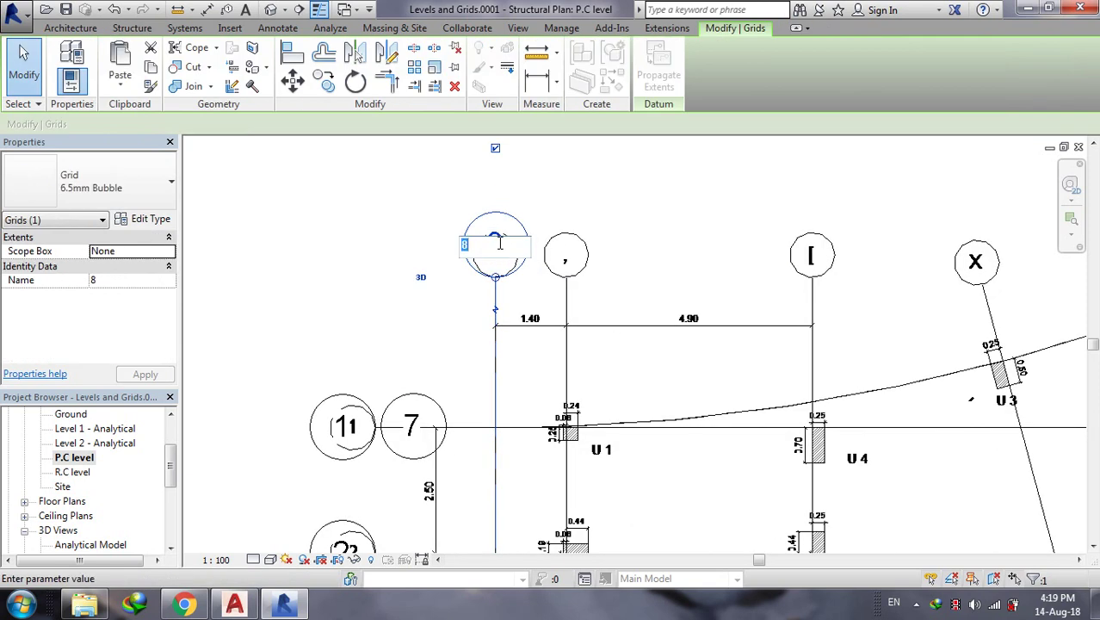
pyautogui.press('Return')
# - Pick the next imported vertical lines to create grids B, C, D, E and F
pyautogui.click(132, 27)
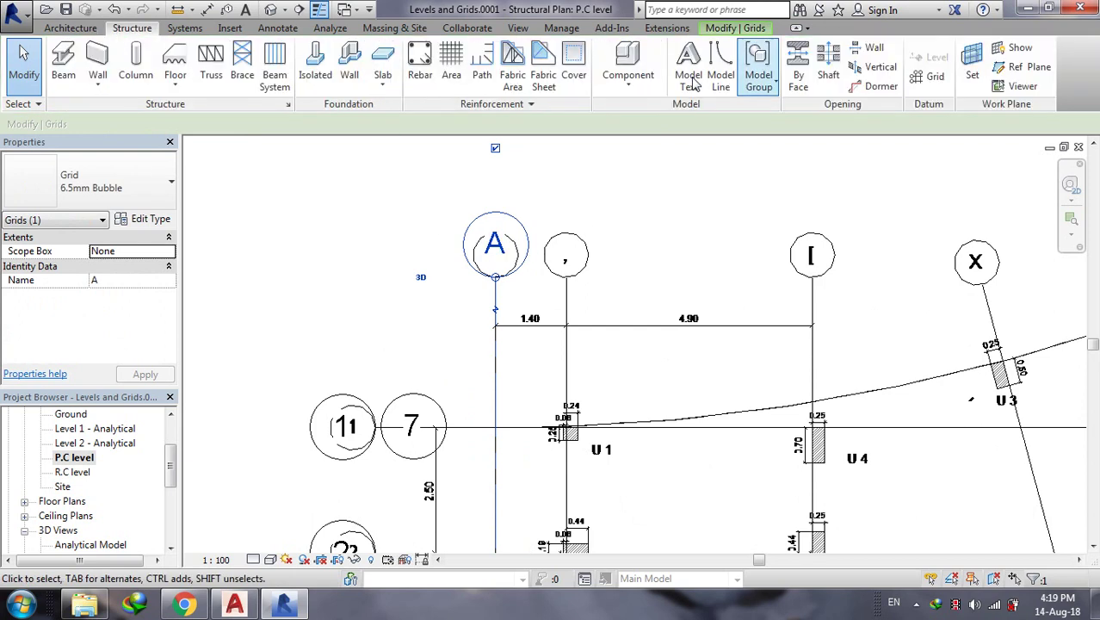
pyautogui.click(927, 76)
pyautogui.scroll(-3, 581, 207)
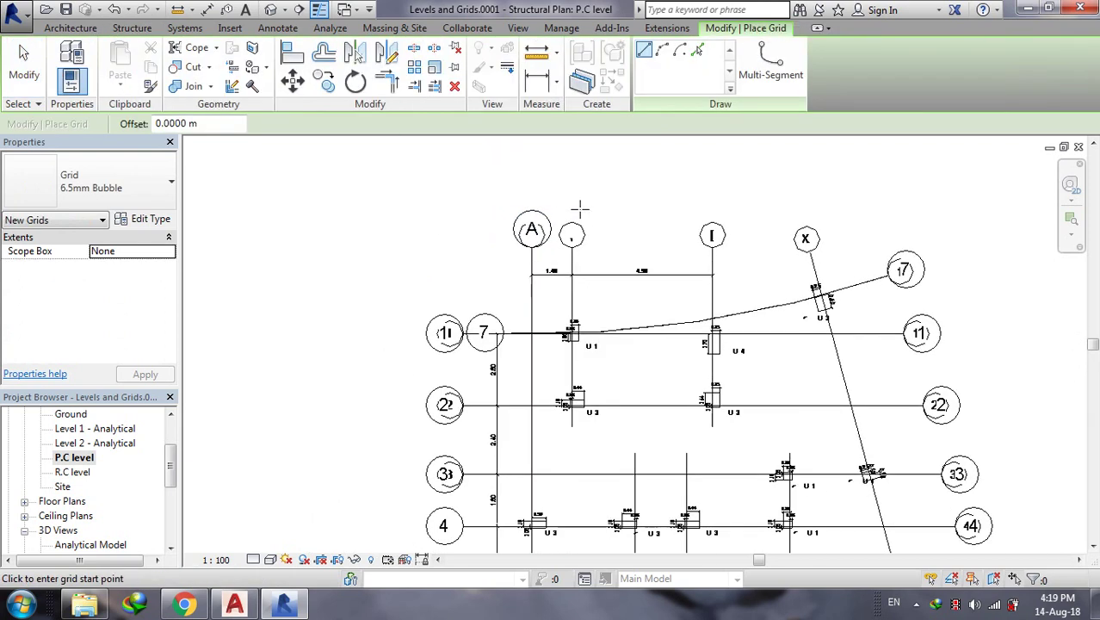
pyautogui.scroll(-1, 580, 207)
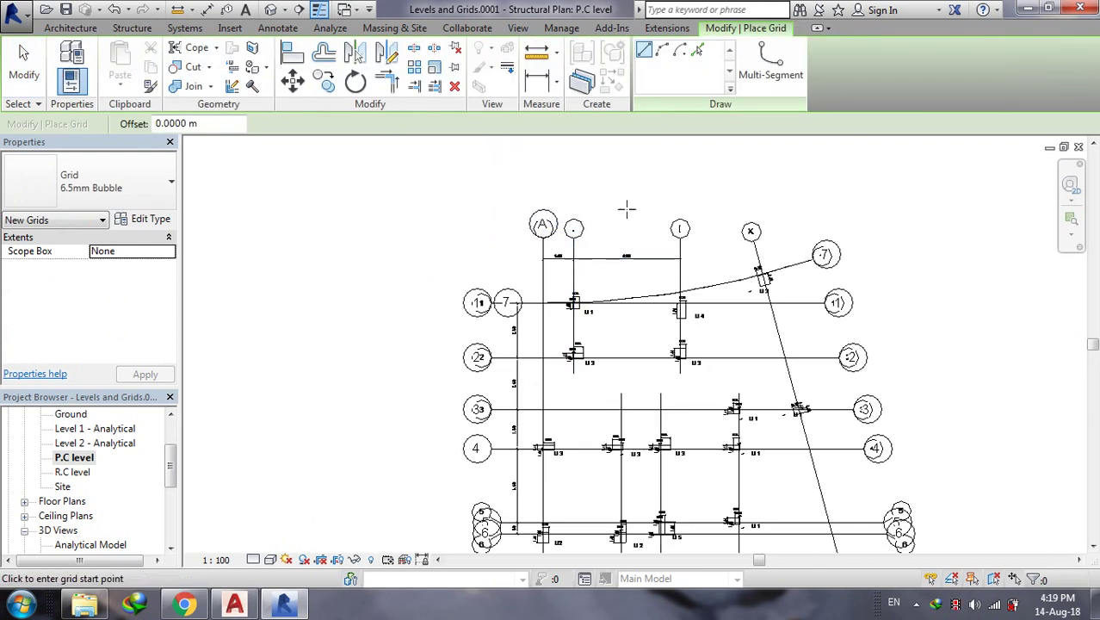
pyautogui.click(697, 50)
pyautogui.click(571, 275)
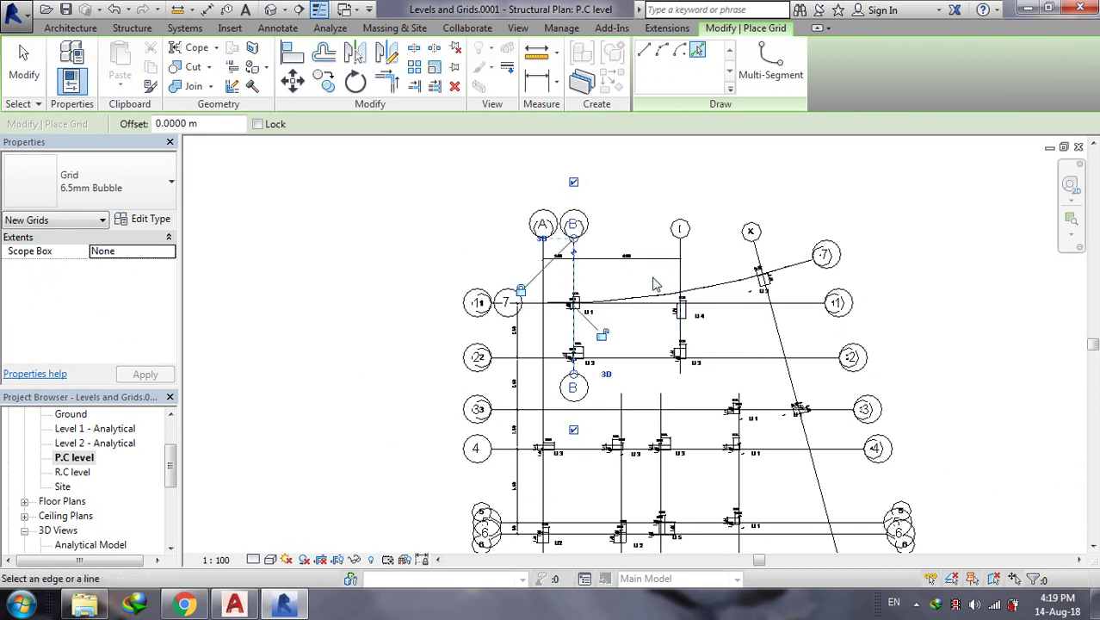
pyautogui.scroll(-1, 628, 307)
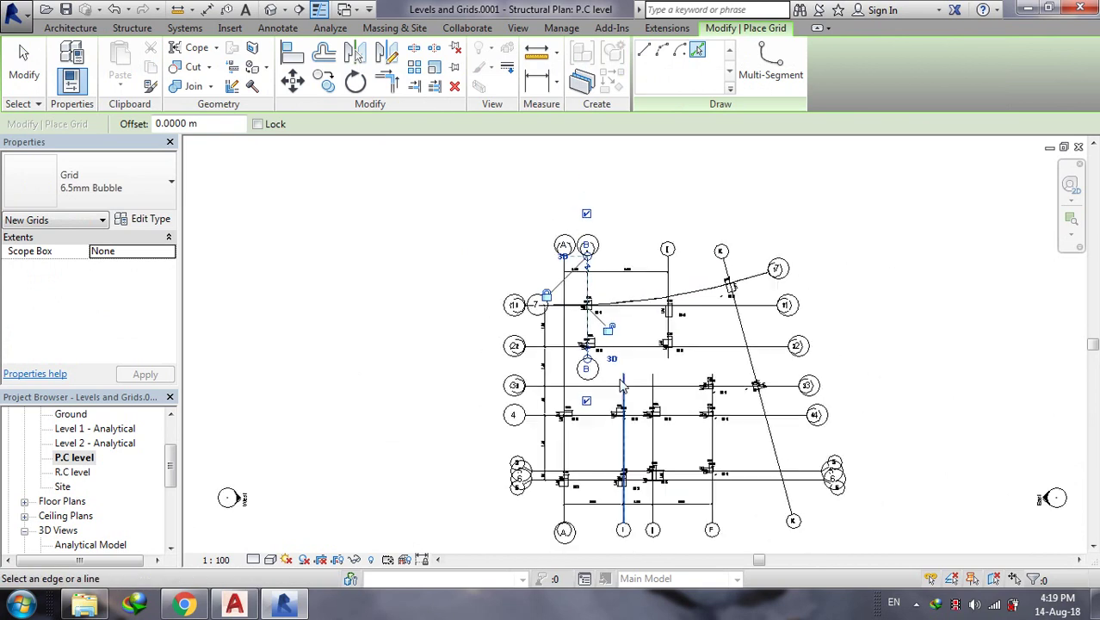
pyautogui.click(625, 516)
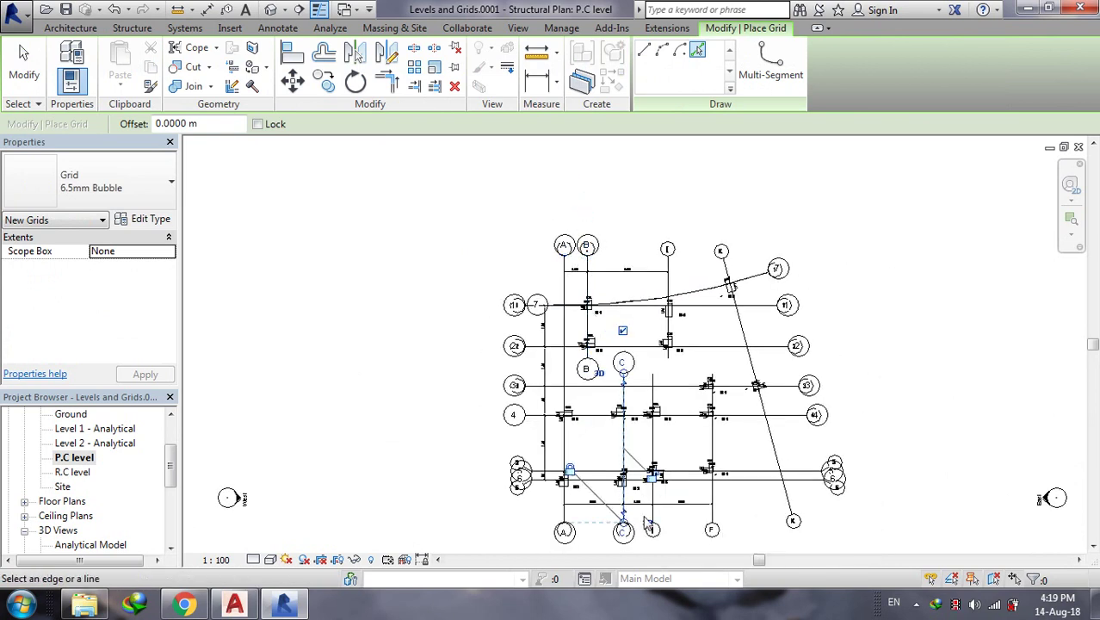
pyautogui.click(656, 431)
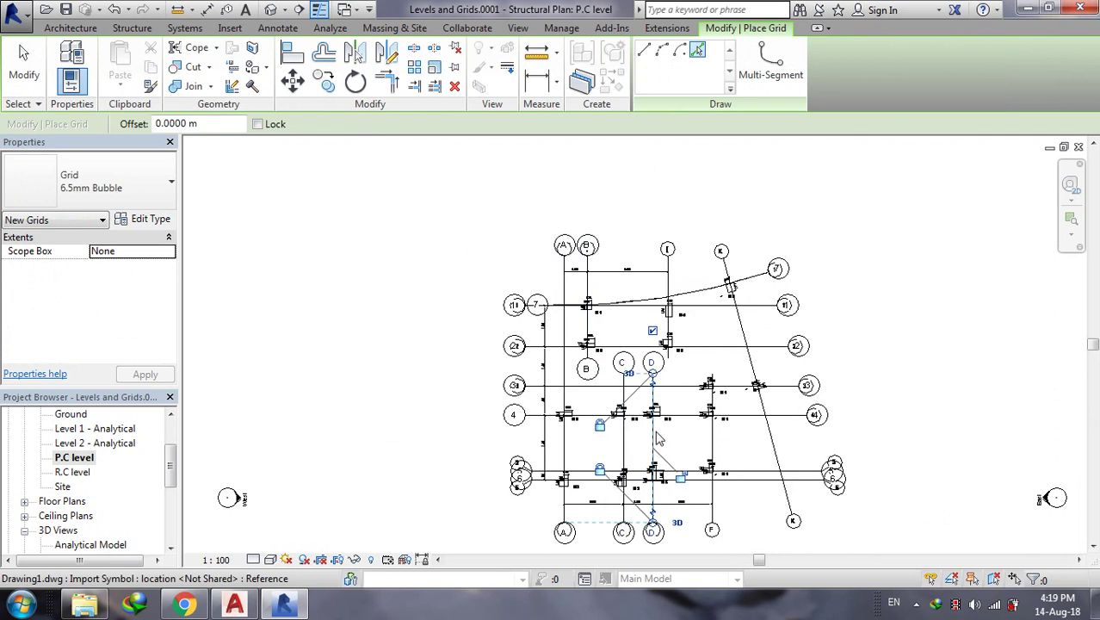
pyautogui.click(670, 327)
pyautogui.click(712, 430)
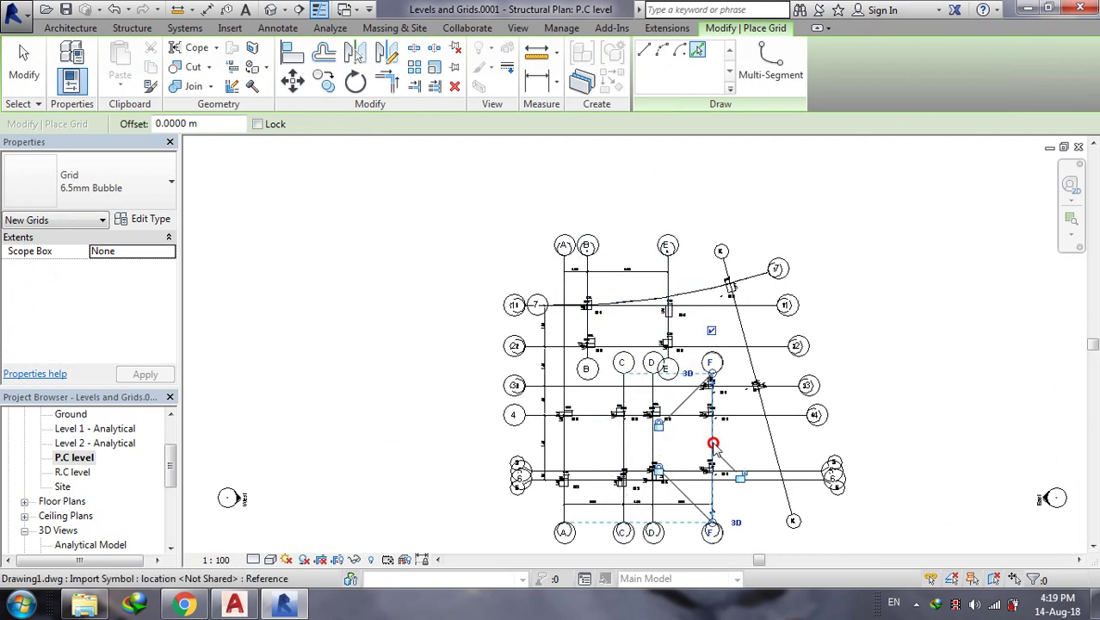
# - Trace grid G along the imported diagonal line and undo the extra grids H and I
pyautogui.click(772, 437)
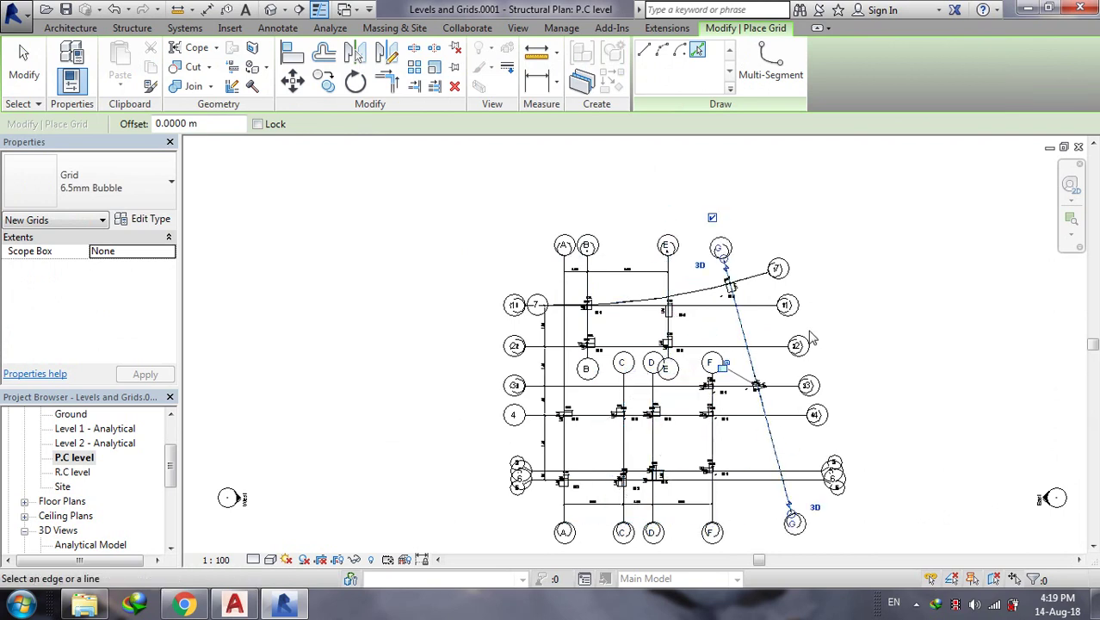
pyautogui.click(852, 344)
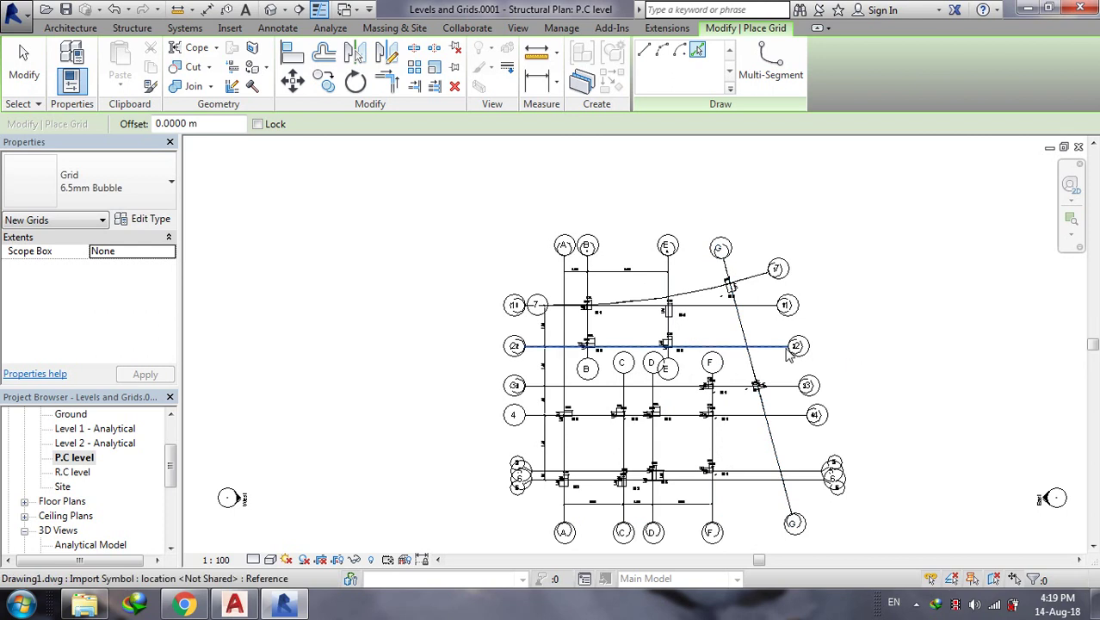
pyautogui.click(623, 538)
pyautogui.hotkey('ctrl', 'z')
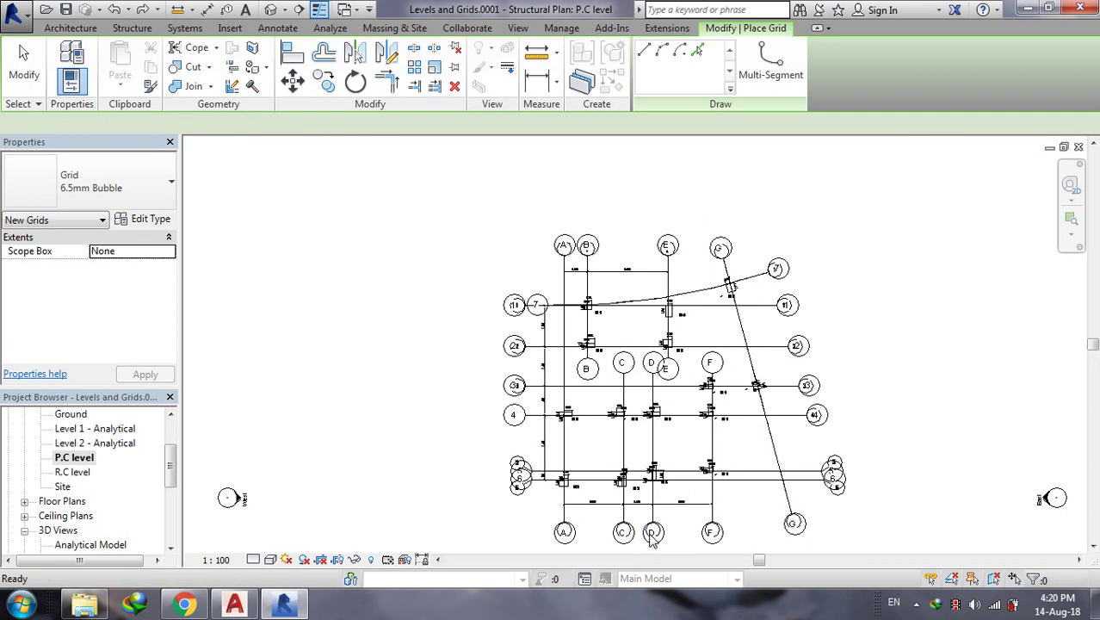
pyautogui.scroll(2, 633, 551)
pyautogui.press('Escape')
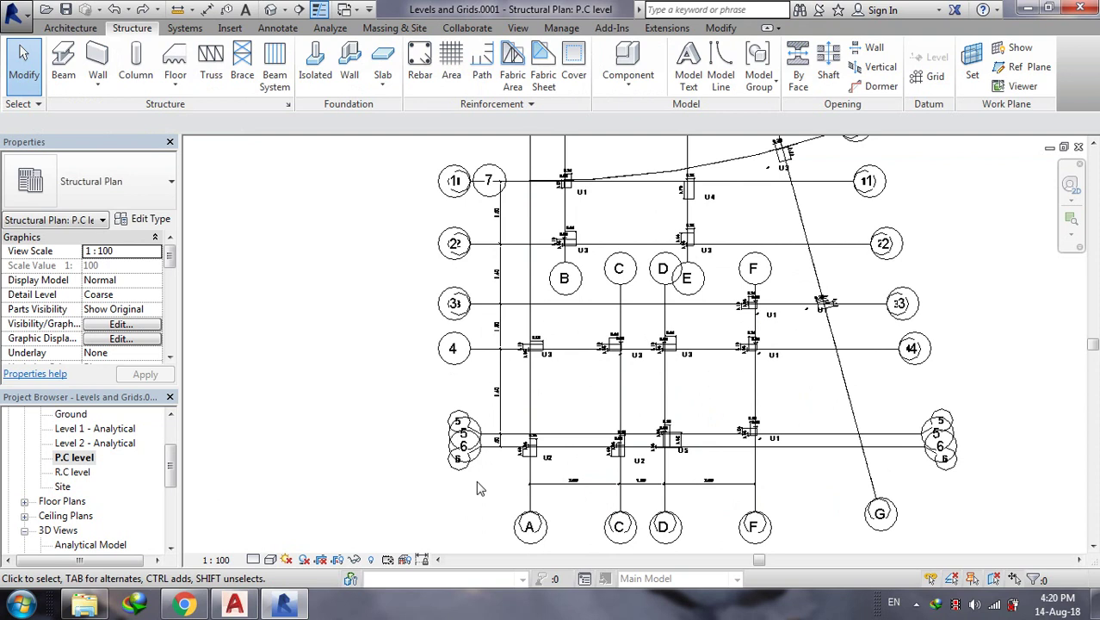
# - Open the North elevation and check grid A's extents across the levels
pyautogui.moveTo(170, 466); pyautogui.dragTo(170, 501)
pyautogui.click(55, 502)
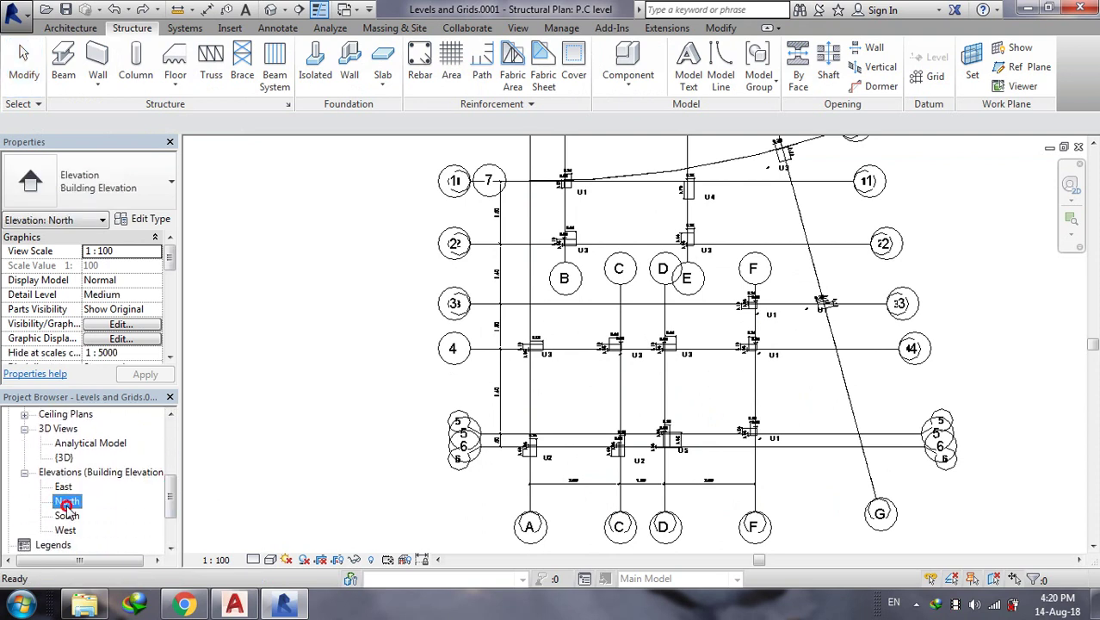
pyautogui.doubleClick(67, 504)
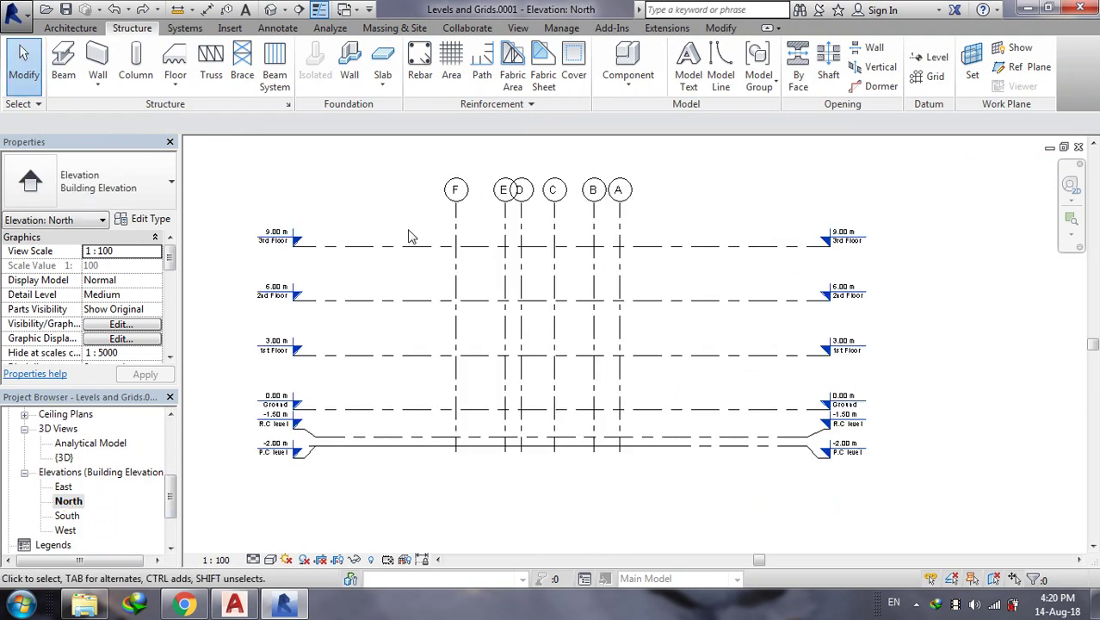
pyautogui.click(620, 456)
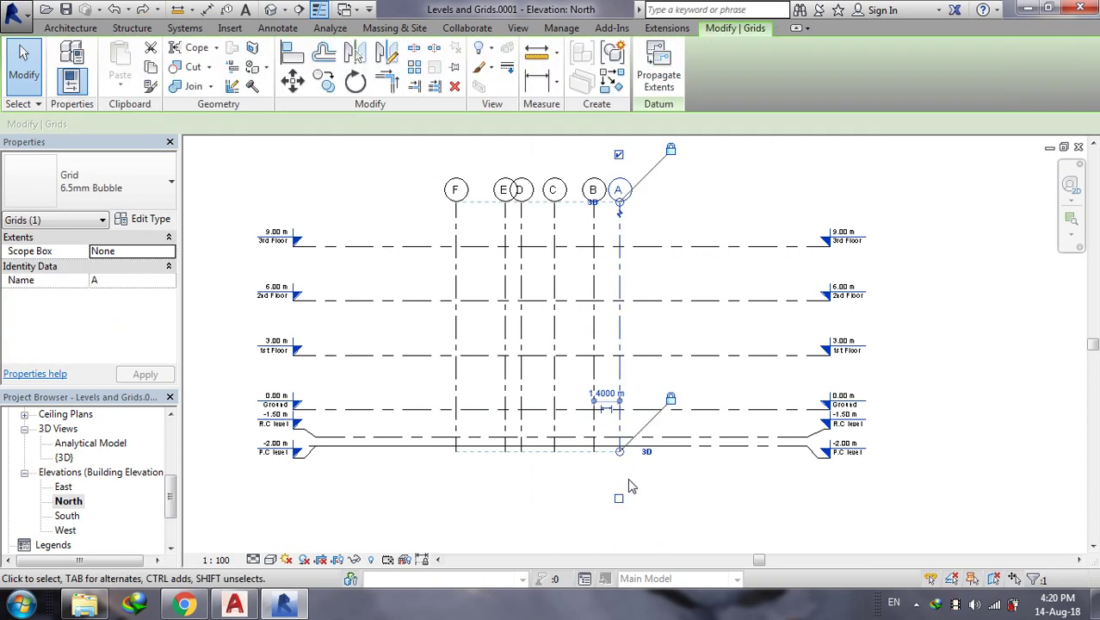
pyautogui.click(678, 500)
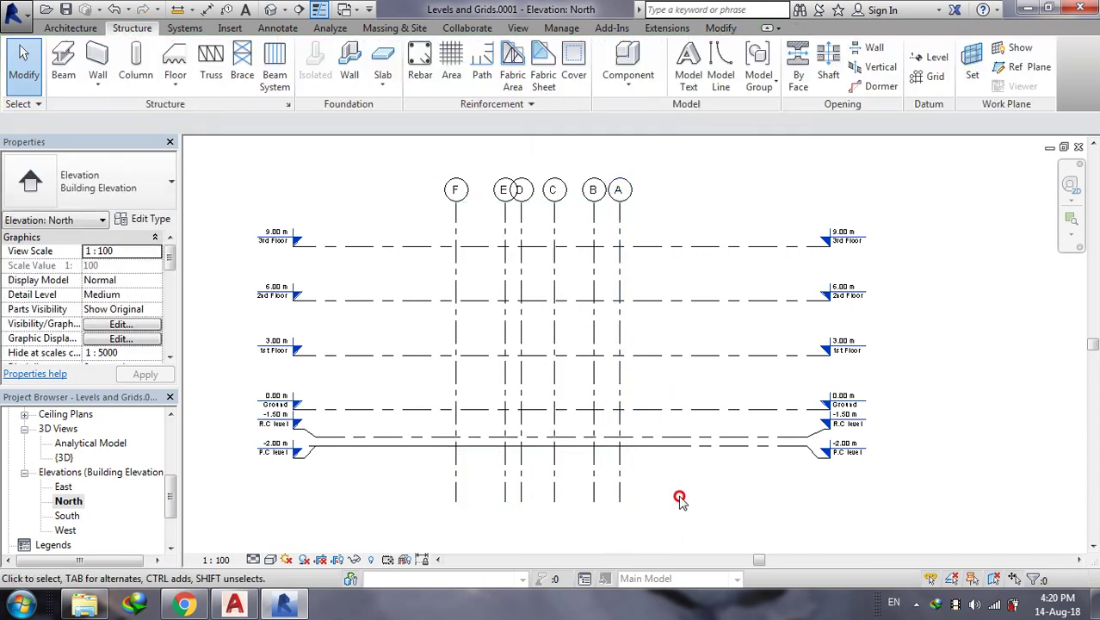
# - Open the East elevation and check grid 5's extents across the levels
pyautogui.doubleClick(63, 487)
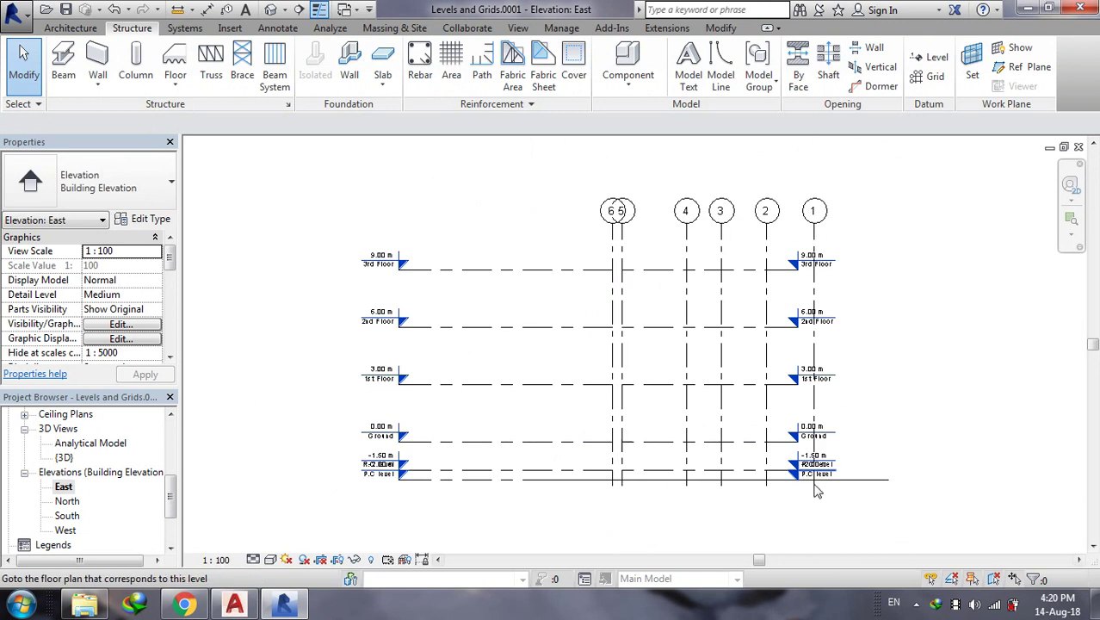
pyautogui.click(623, 484)
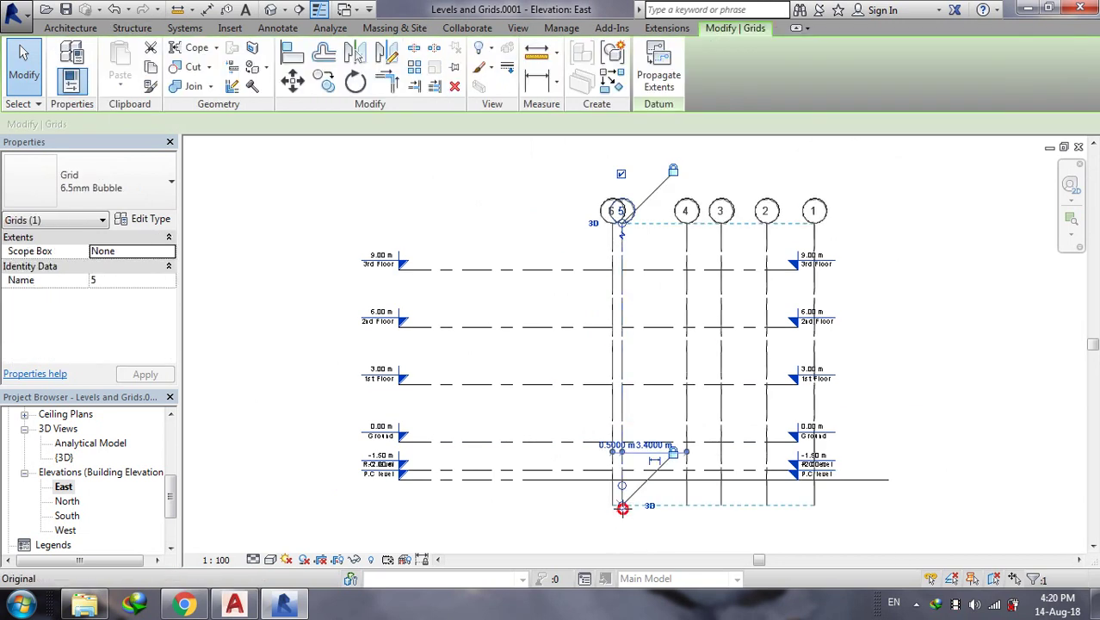
pyautogui.click(609, 535)
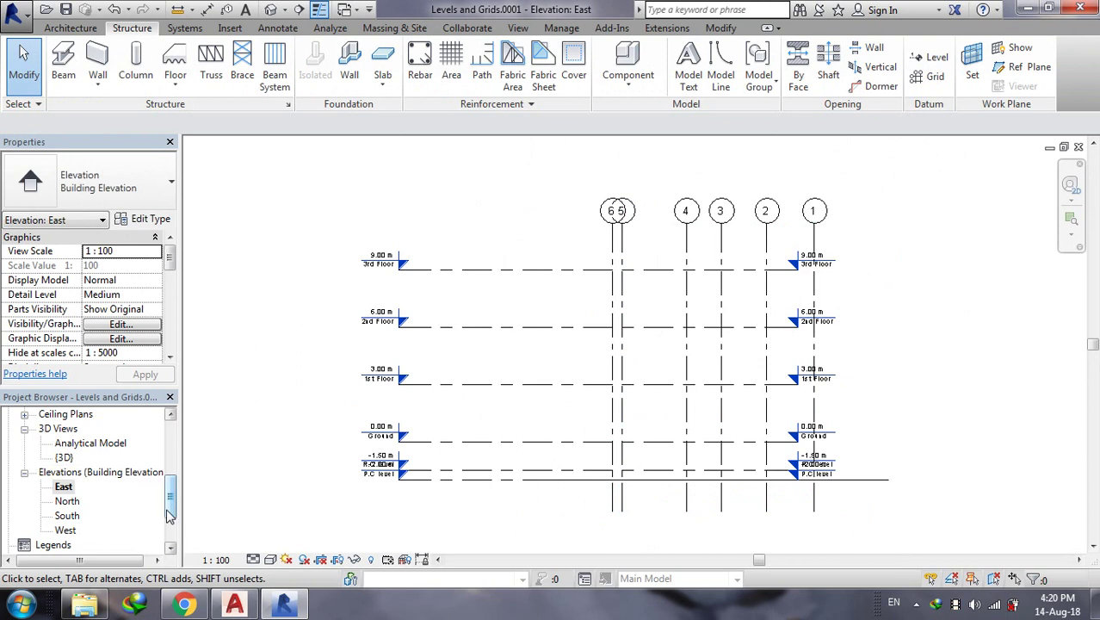
pyautogui.moveTo(169, 510); pyautogui.dragTo(182, 453)
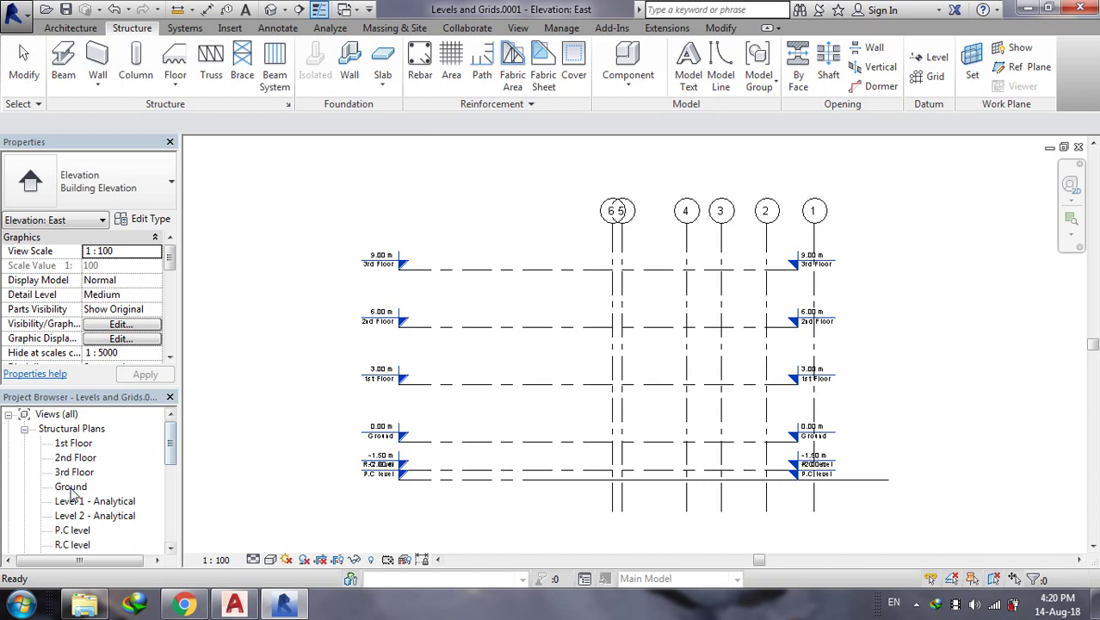
pyautogui.moveTo(170, 439); pyautogui.dragTo(171, 450)
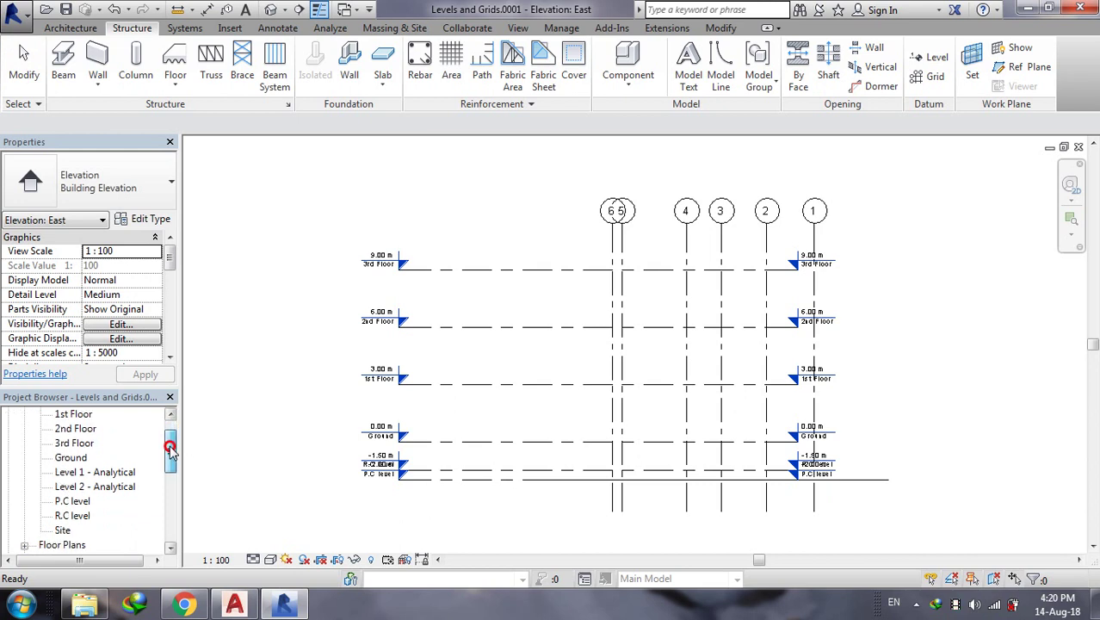
# - Open the P.C level plan and set Drawing1.dwg to Halftone in Visibility/Graphics
pyautogui.doubleClick(76, 503)
pyautogui.scroll(-3, 624, 238)
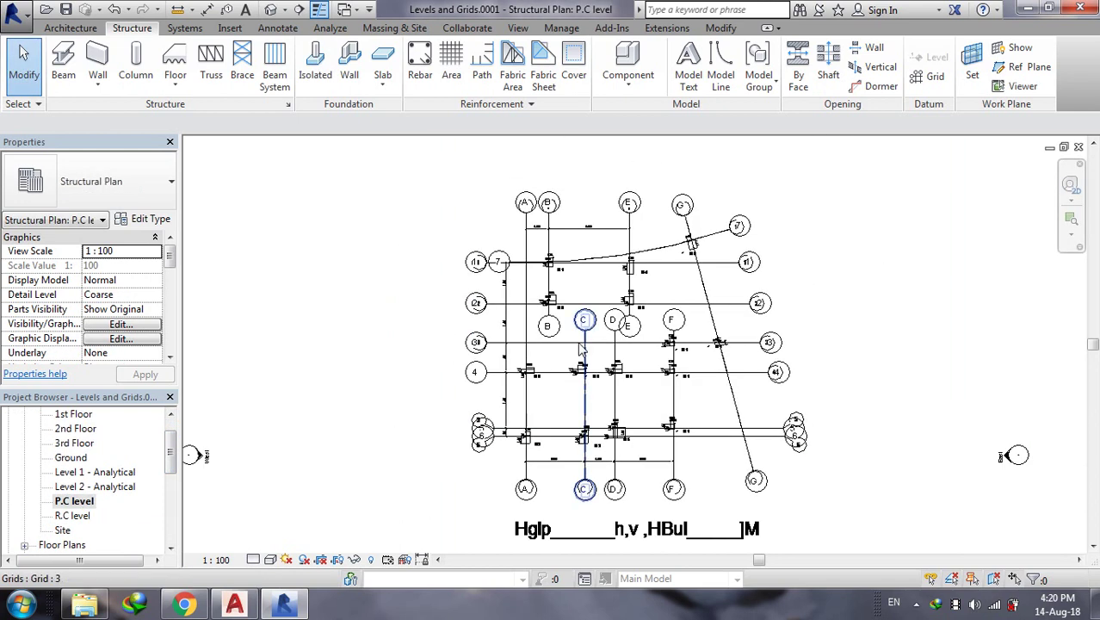
pyautogui.scroll(1, 624, 238)
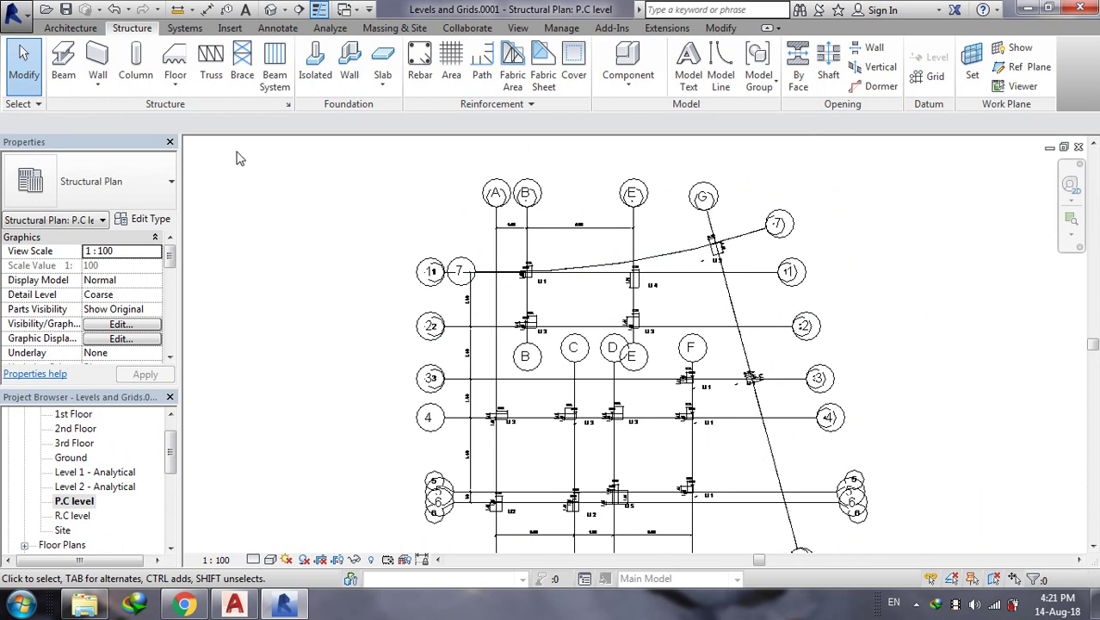
pyautogui.click(520, 28)
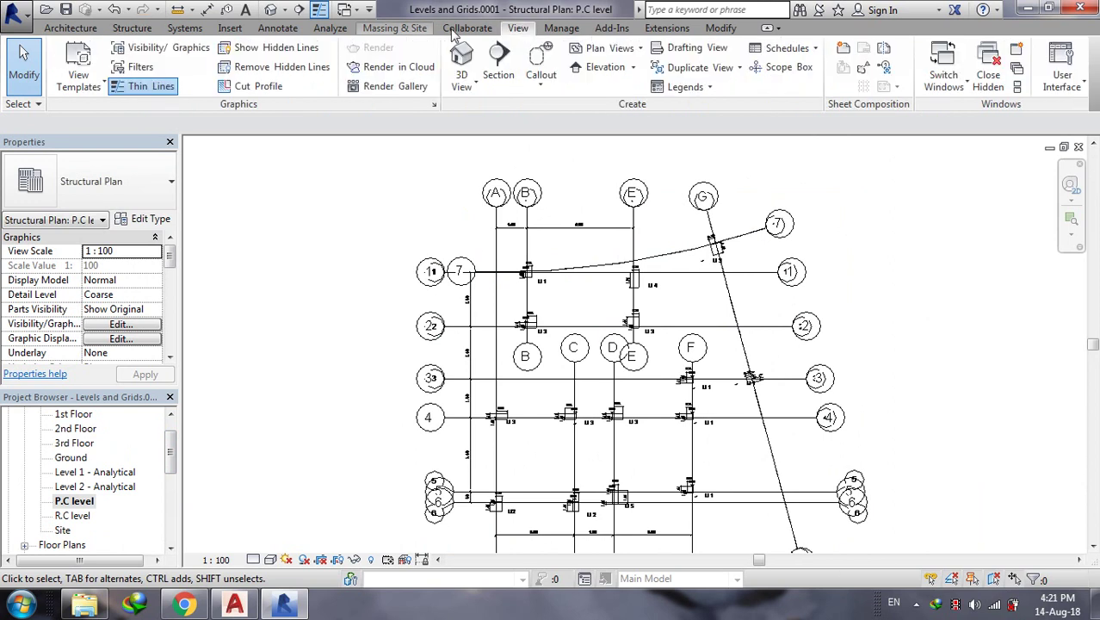
pyautogui.click(172, 51)
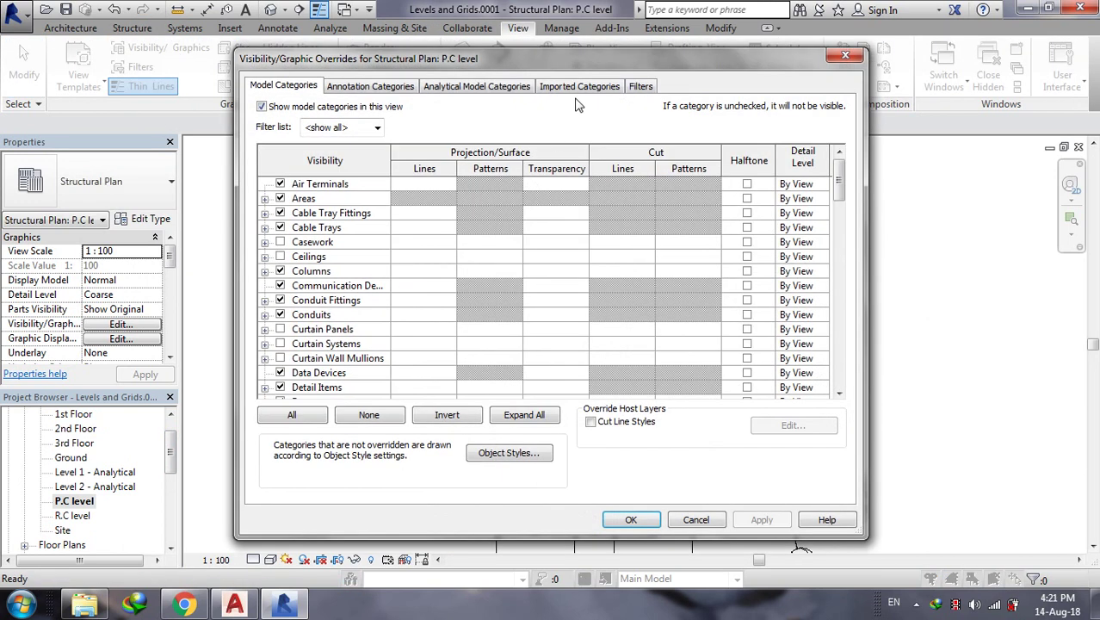
pyautogui.click(576, 89)
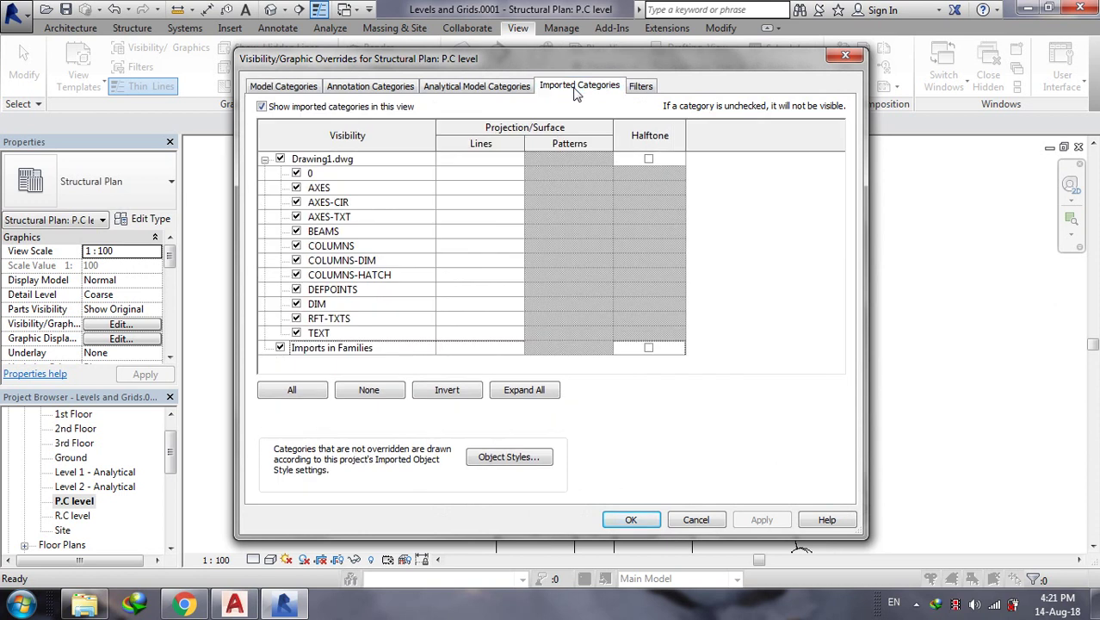
pyautogui.click(649, 159)
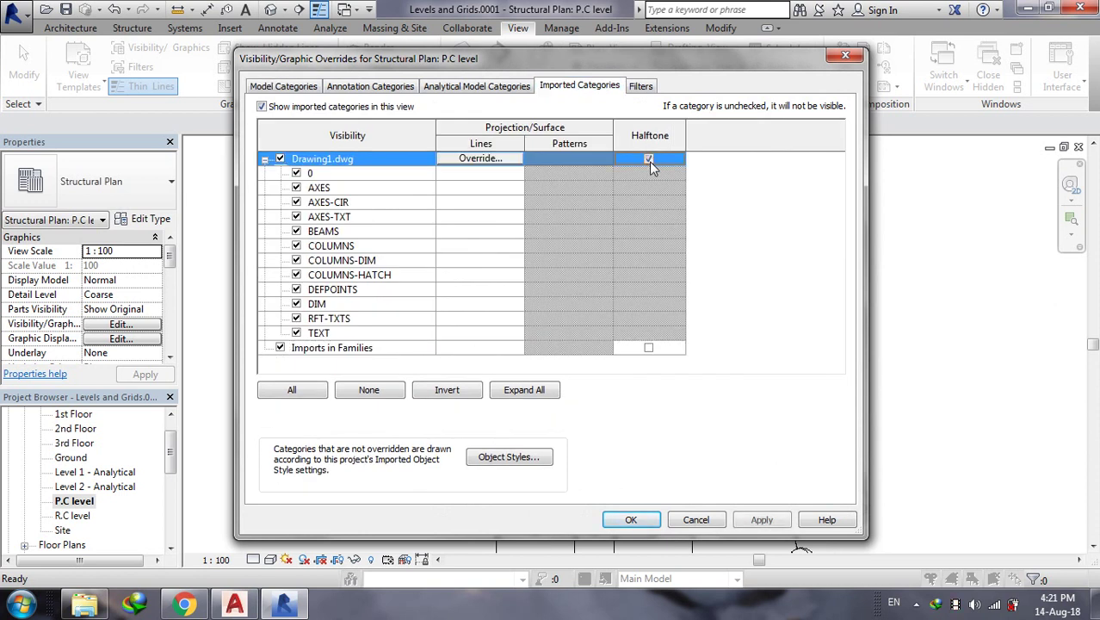
pyautogui.click(631, 520)
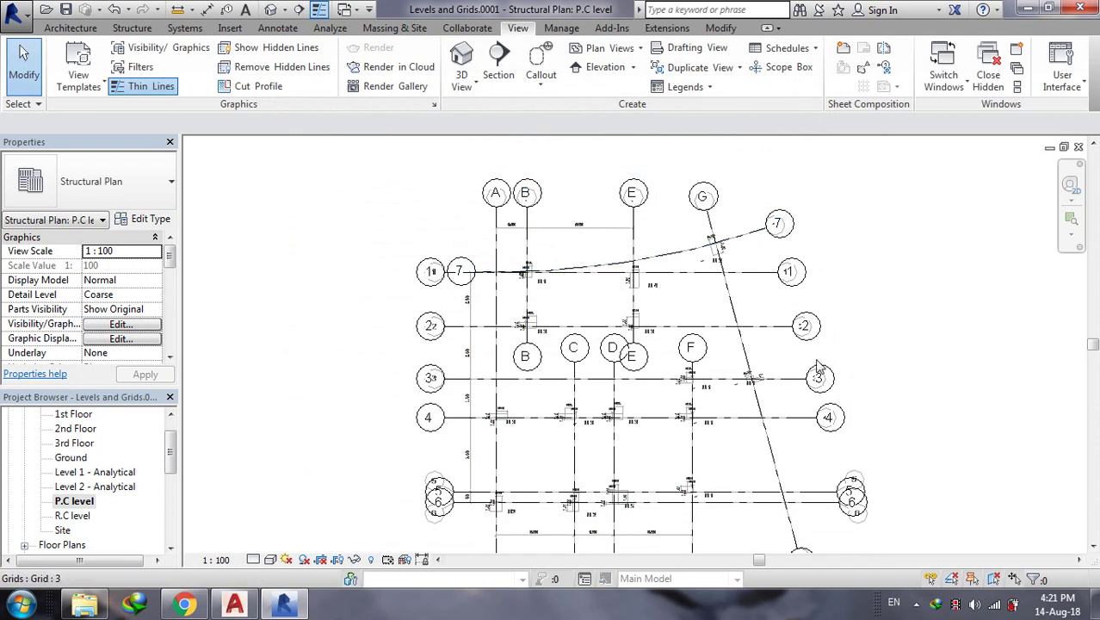
# - Place an aligned 4.90 m dimension from grid E to grid B above the plan
pyautogui.scroll(-1, 615, 186)
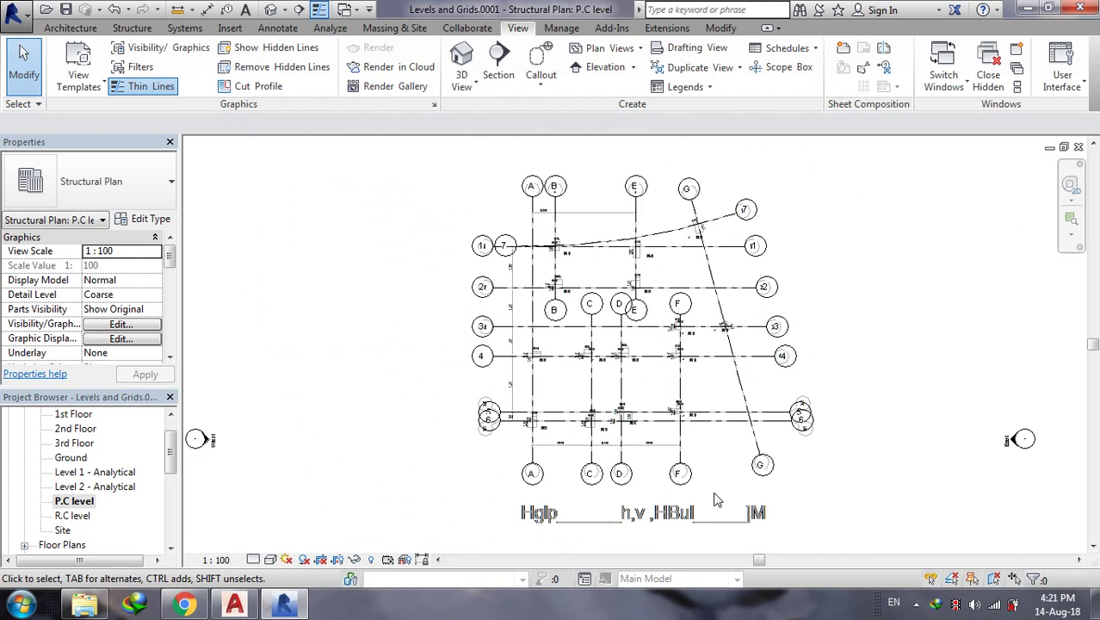
pyautogui.scroll(1, 585, 142)
pyautogui.scroll(1, 585, 139)
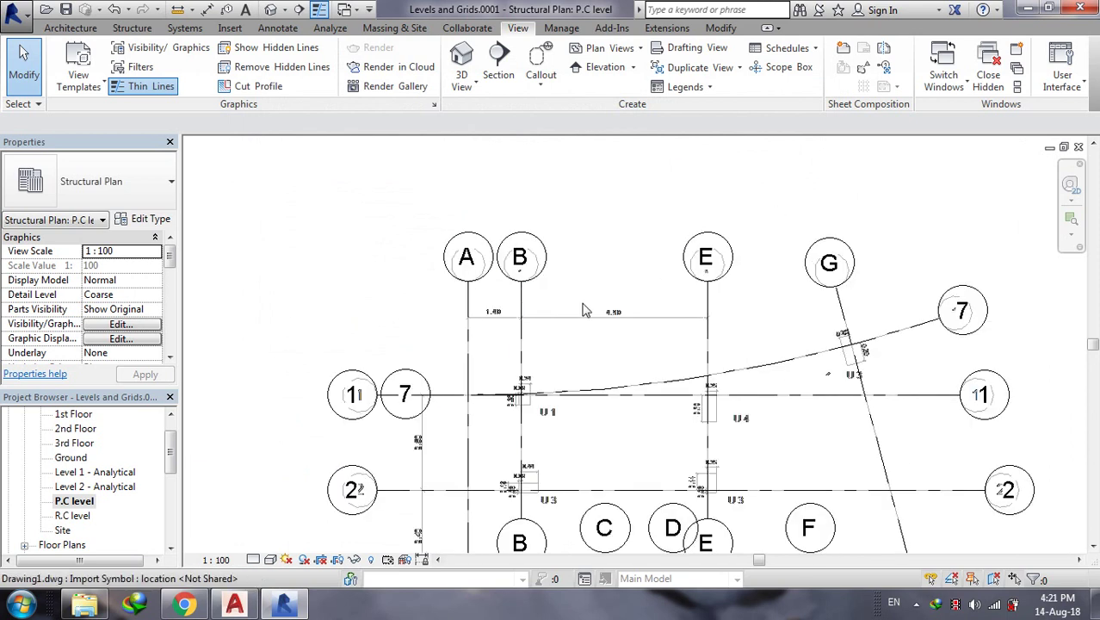
pyautogui.scroll(-1, 584, 303)
pyautogui.scroll(1, 585, 303)
pyautogui.scroll(1, 607, 319)
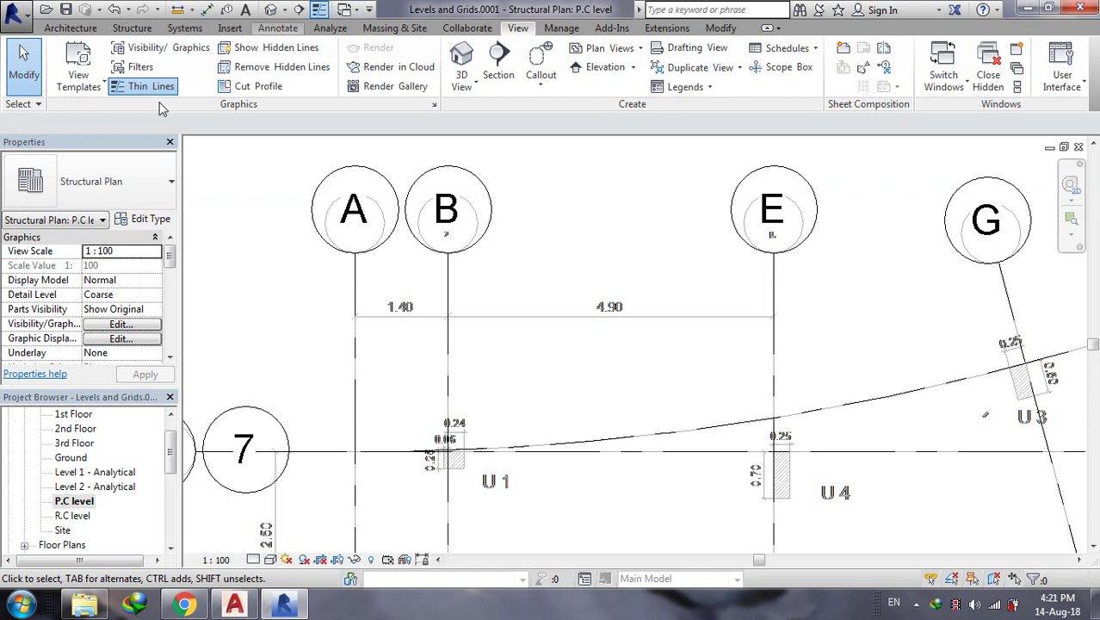
pyautogui.click(277, 27)
pyautogui.click(62, 59)
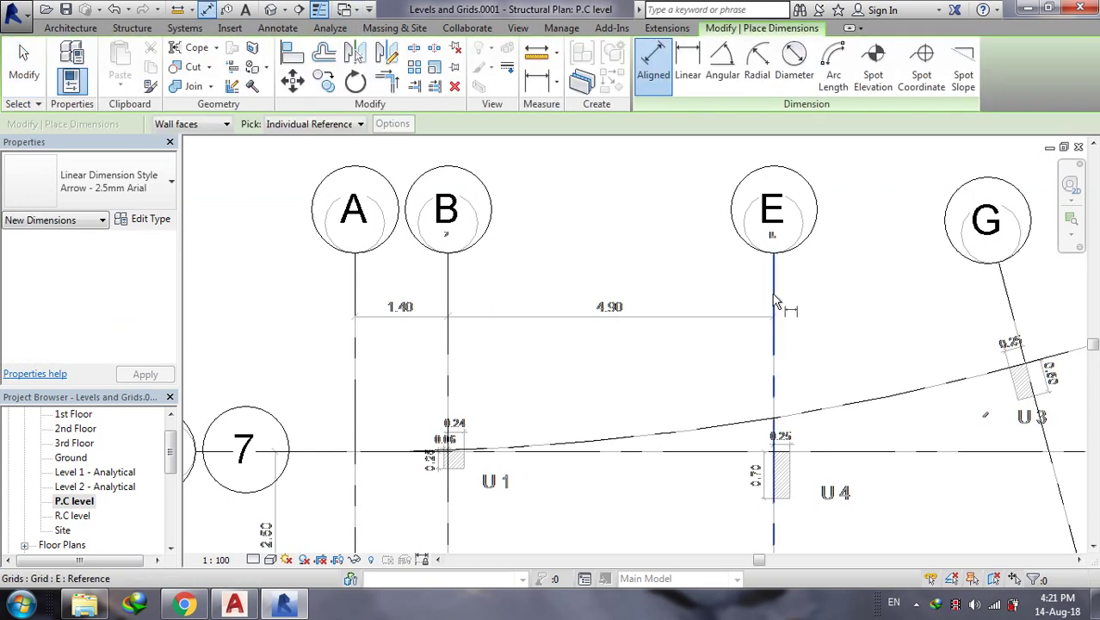
pyautogui.click(775, 302)
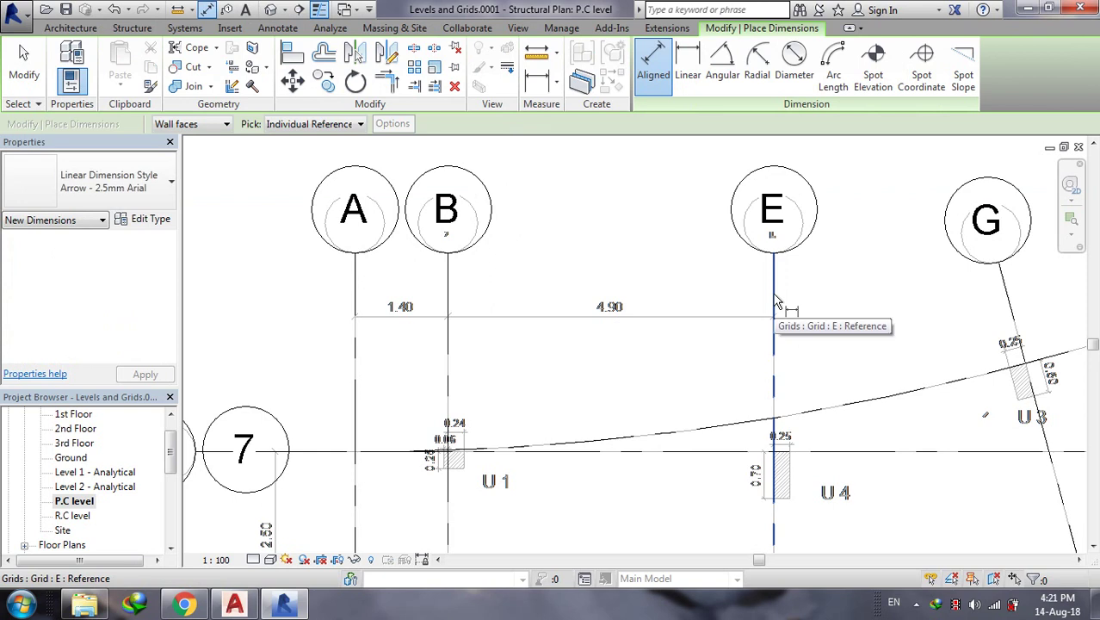
pyautogui.click(447, 290)
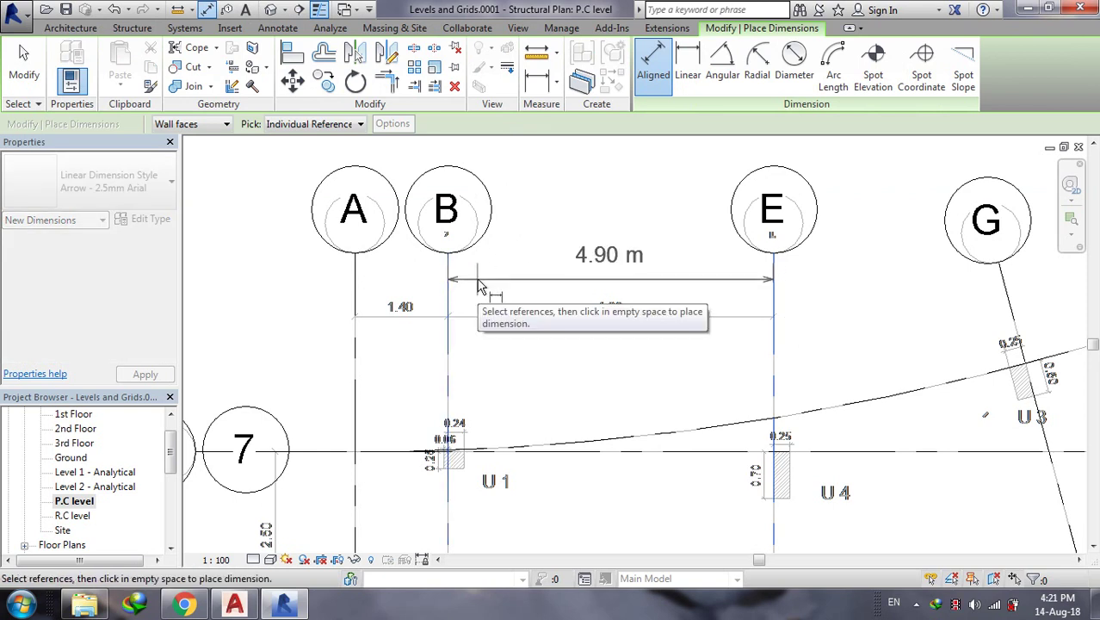
pyautogui.click(484, 306)
pyautogui.scroll(-3, 751, 275)
pyautogui.scroll(-2, 751, 275)
pyautogui.scroll(-2, 751, 275)
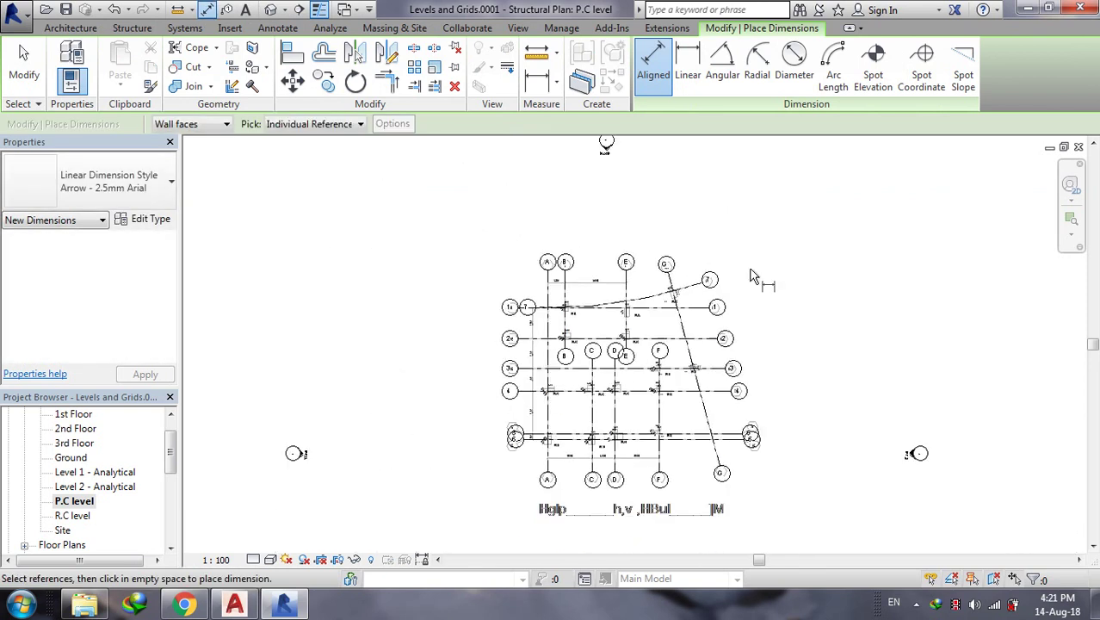
pyautogui.press('Escape')
pyautogui.press('Escape')
# - Unpin the imported Drawing1.dwg with the Unpin tool and select it
pyautogui.scroll(2, 724, 148)
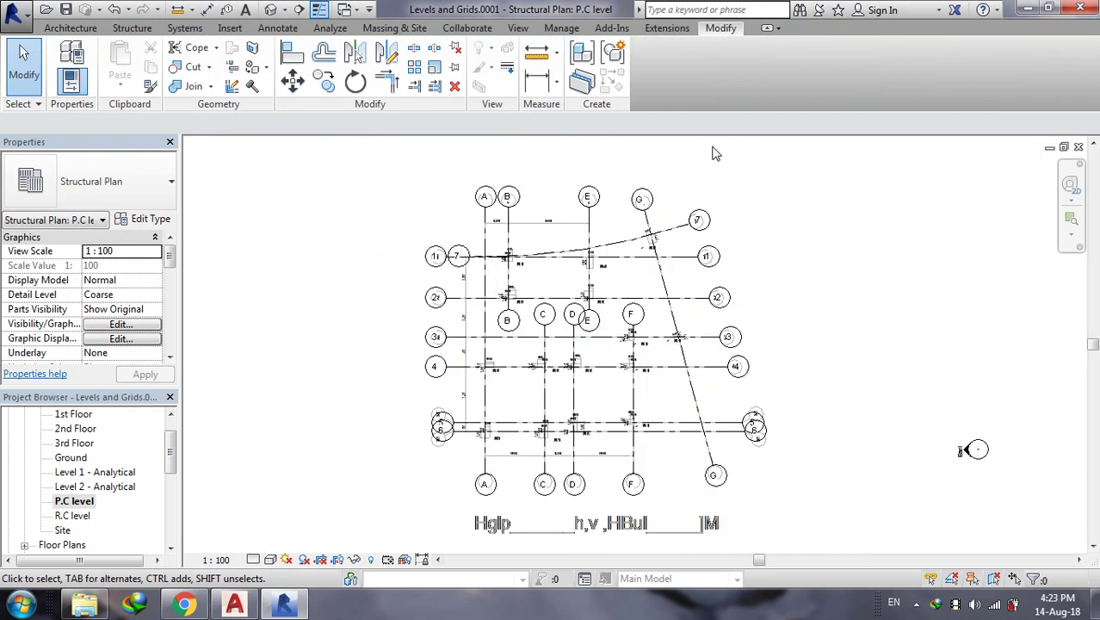
pyautogui.click(565, 261)
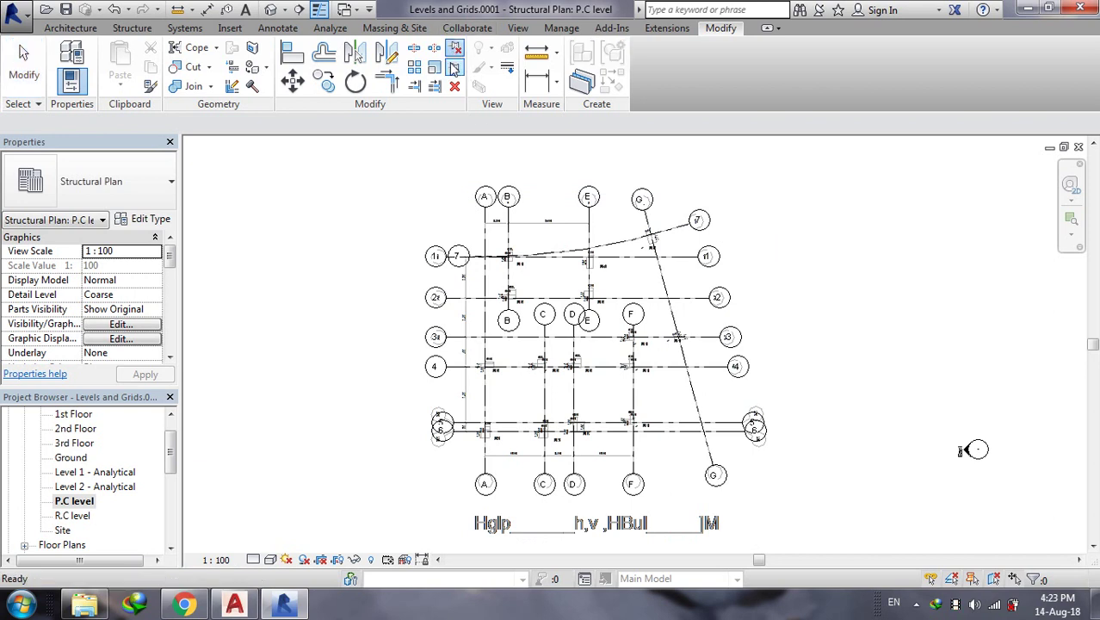
pyautogui.click(454, 67)
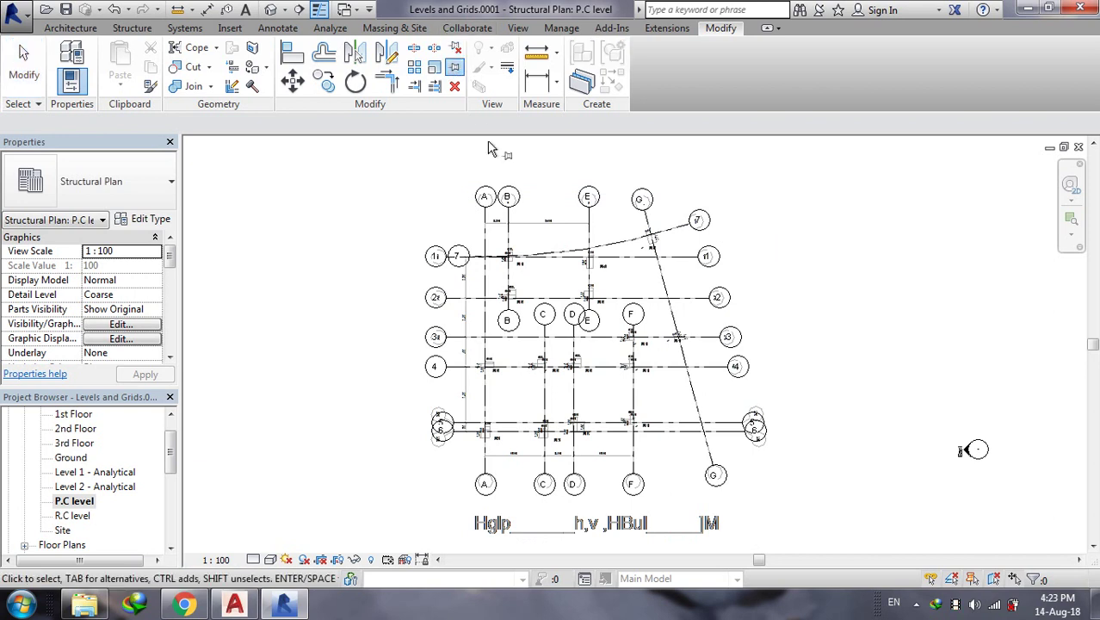
pyautogui.click(530, 230)
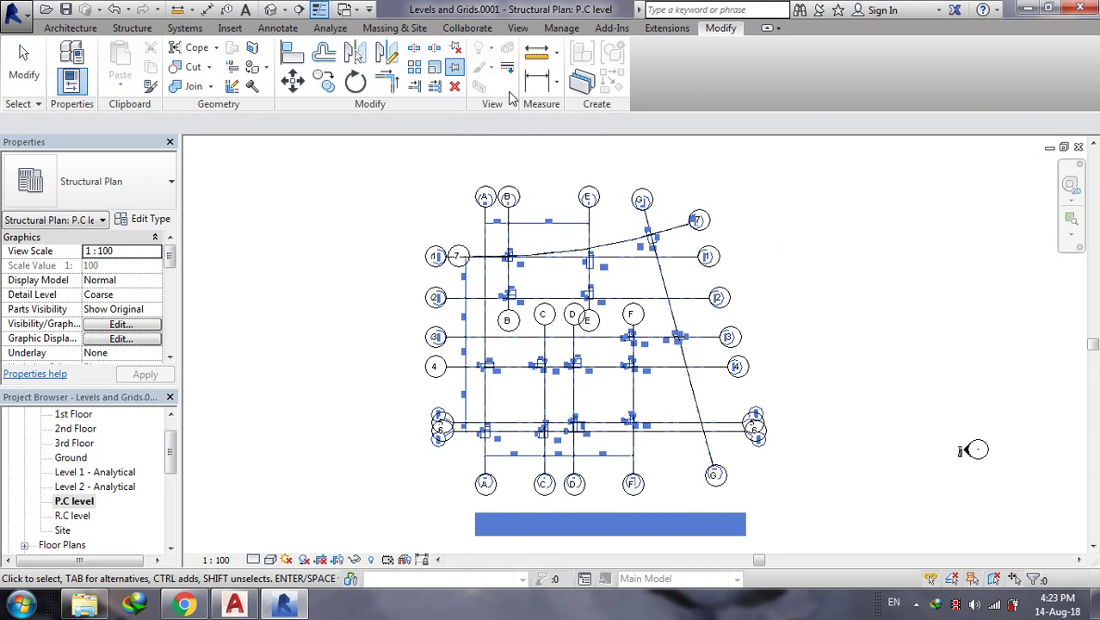
pyautogui.click(454, 70)
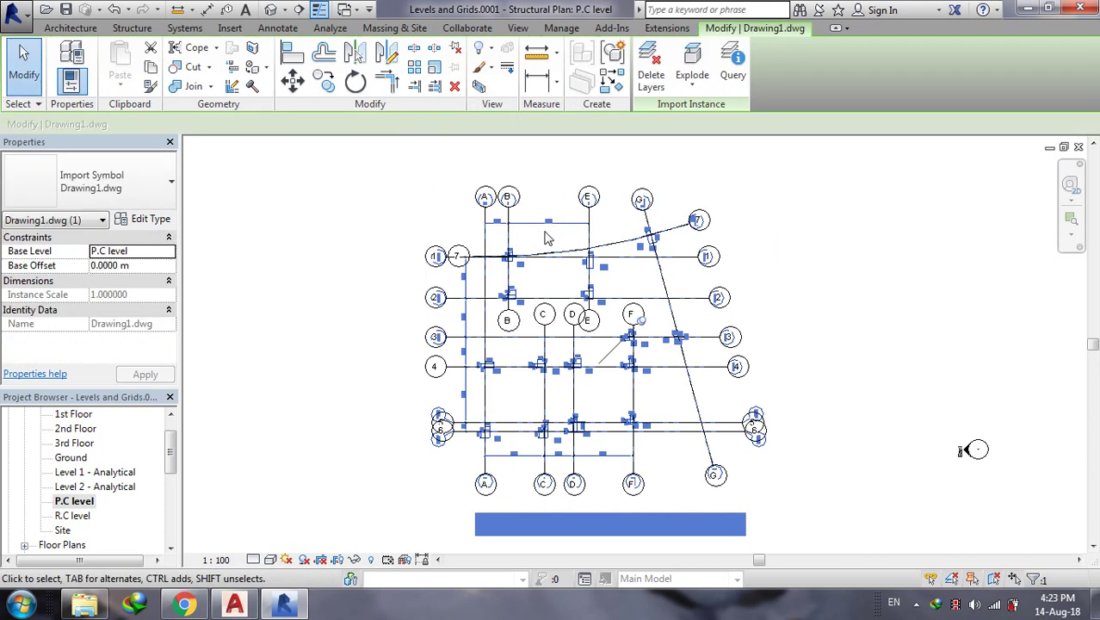
# - Deselect the imported drawing and review the grids lying over its axes
pyautogui.click(794, 431)
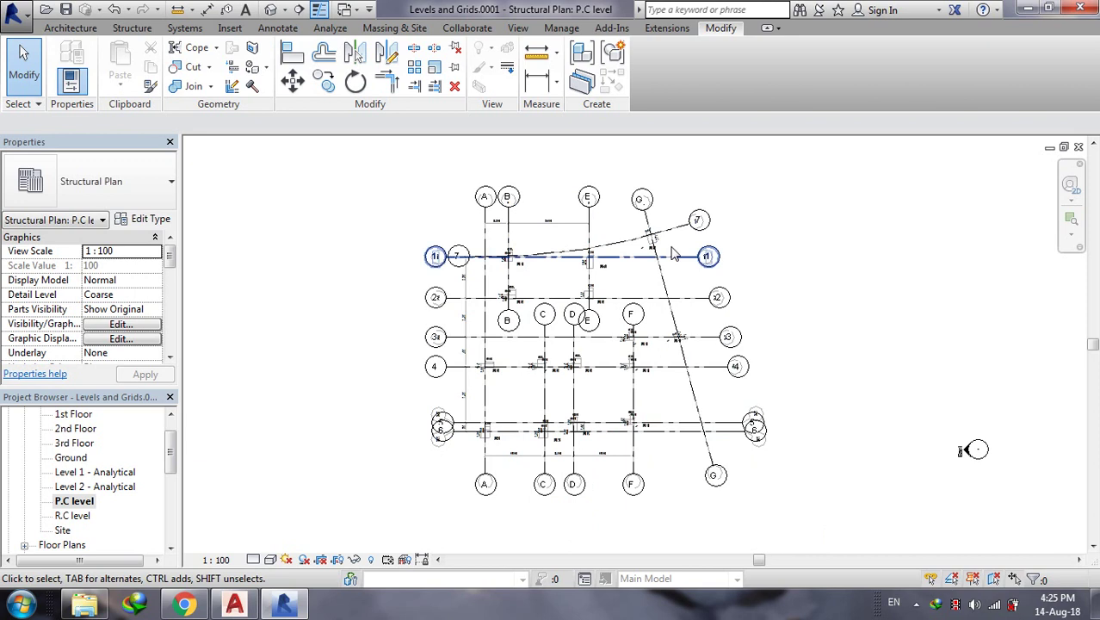
pyautogui.scroll(2, 503, 346)
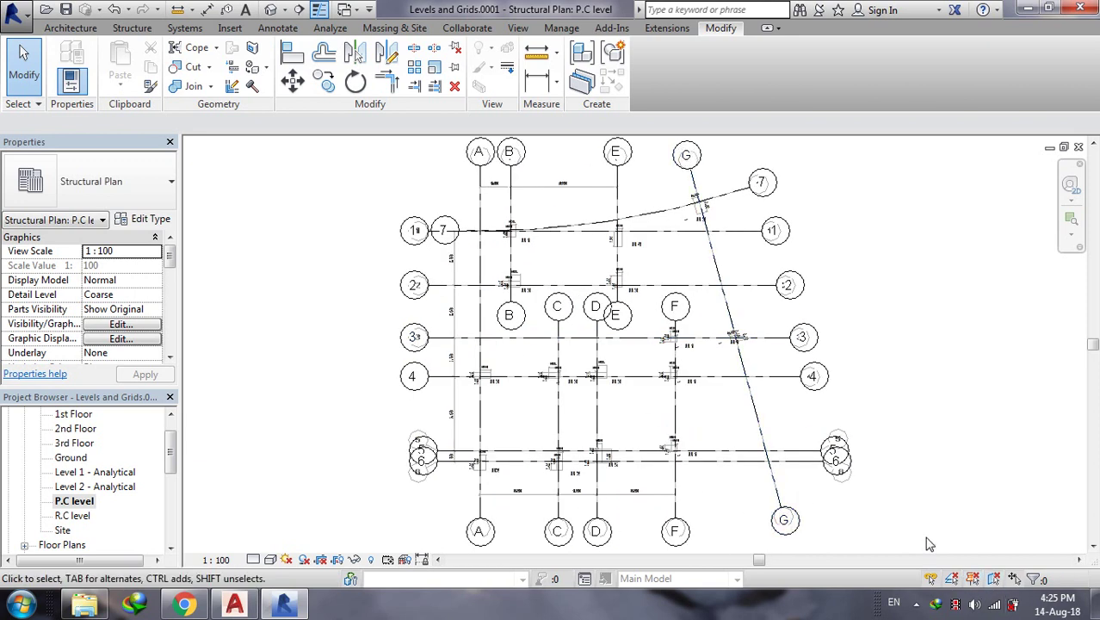
pyautogui.scroll(-2, 503, 310)
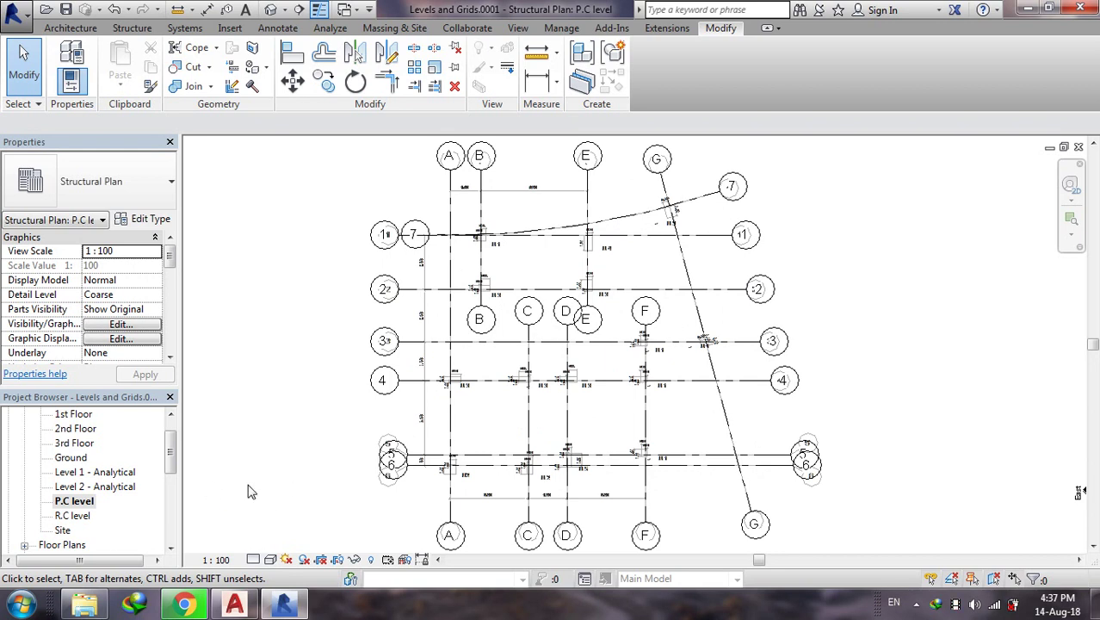
# - Zoom around the E42-1.dwg column details near grids 3–6 in AutoCAD, then return to Revit
pyautogui.click(234, 605)
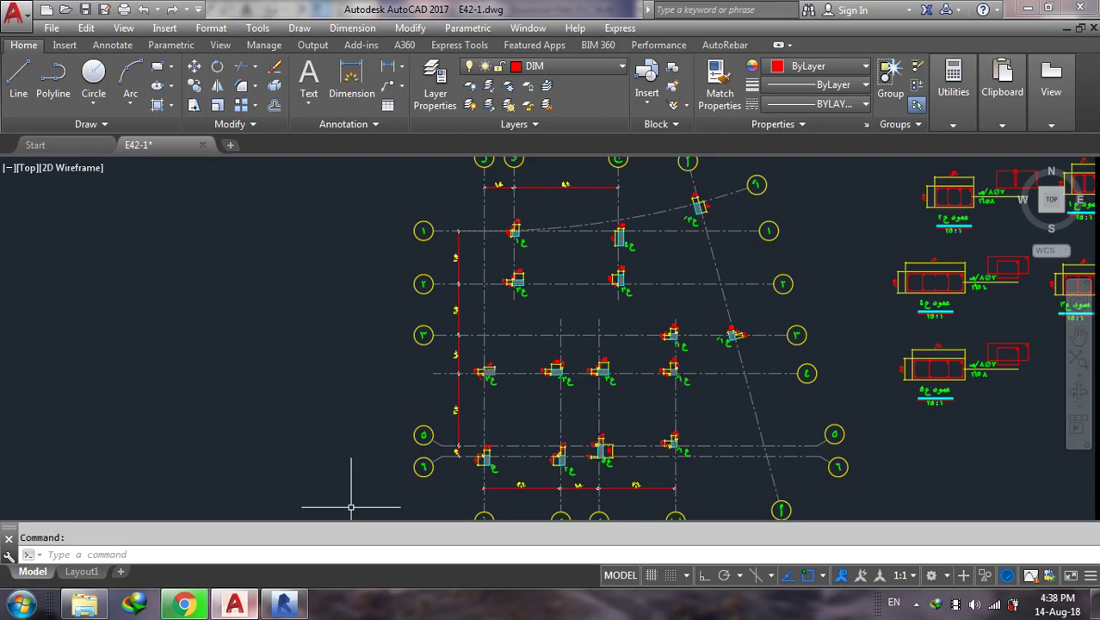
pyautogui.scroll(-3, 536, 256)
pyautogui.scroll(6, 571, 246)
pyautogui.scroll(-6, 643, 307)
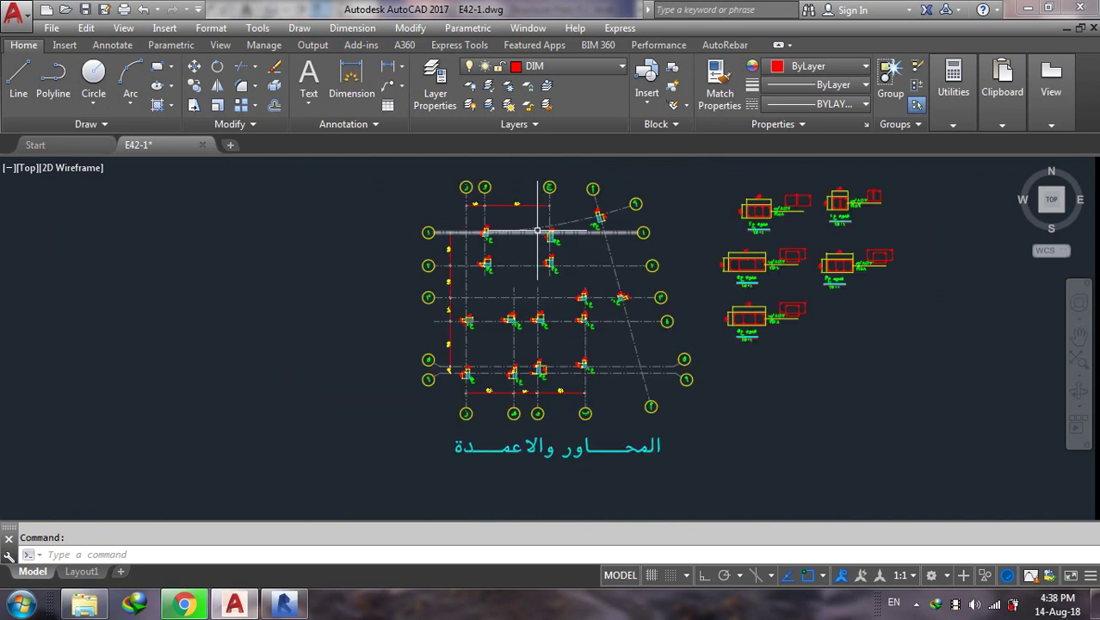
pyautogui.scroll(4, 545, 233)
pyautogui.scroll(2, 405, 250)
pyautogui.scroll(-2, 658, 351)
pyautogui.scroll(4, 433, 245)
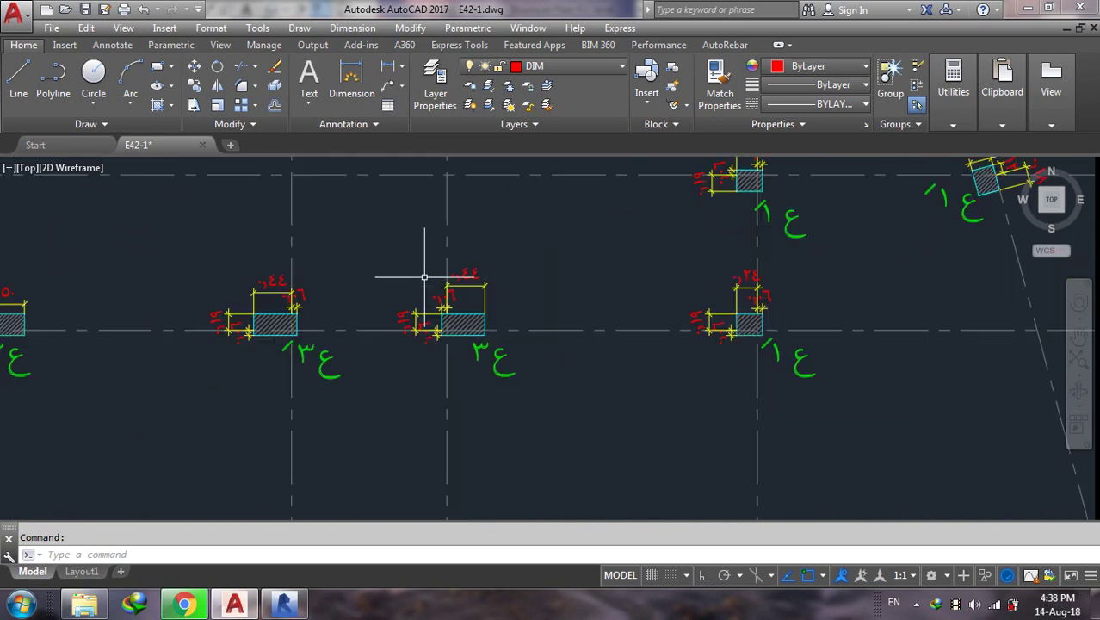
pyautogui.scroll(1, 533, 376)
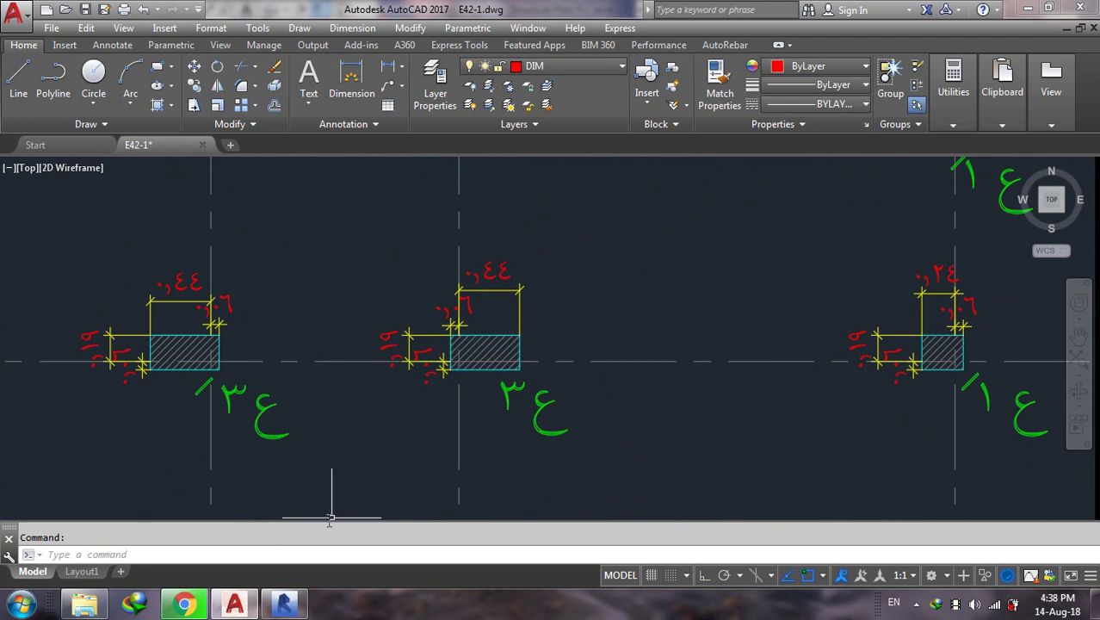
pyautogui.click(274, 607)
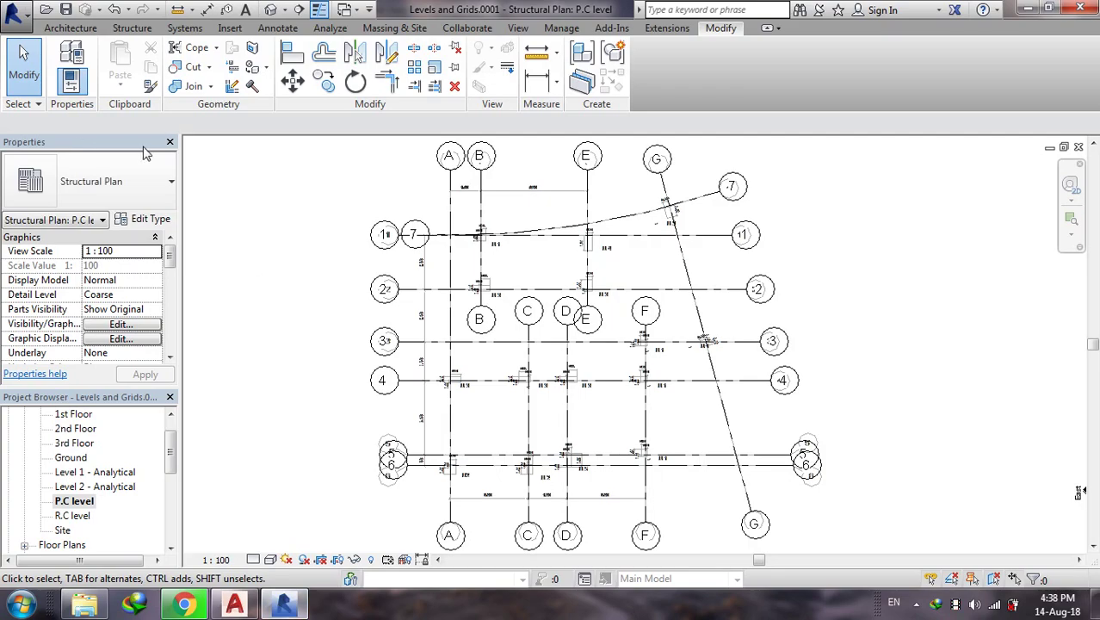
# - Duplicate the M_Concrete-Rectangular-Column 300 x 450mm type as 250 x 500mm
pyautogui.click(132, 28)
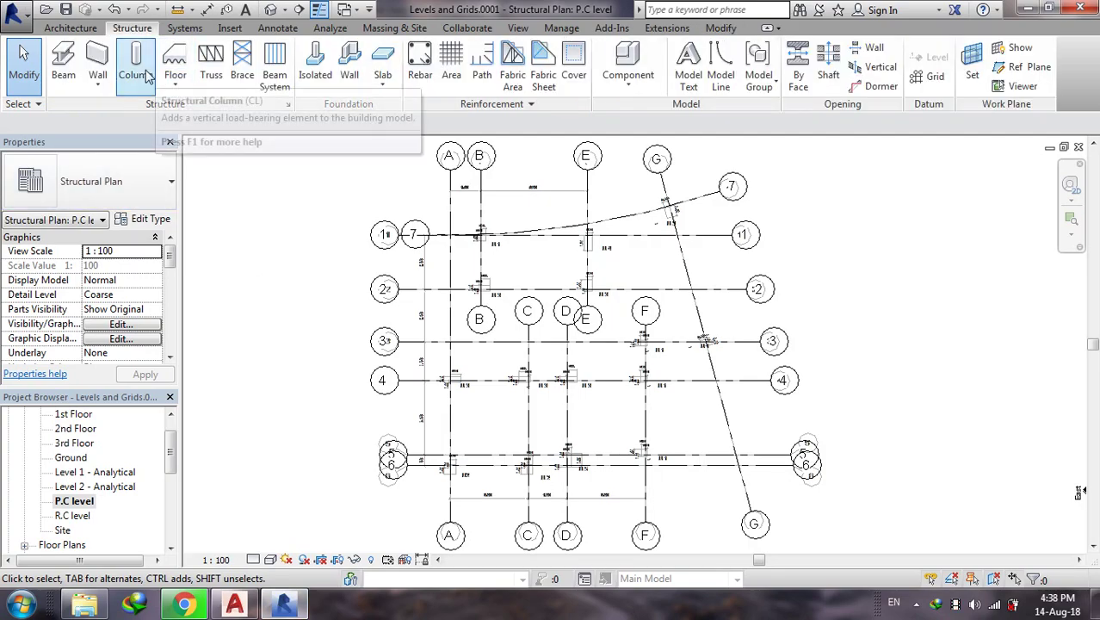
pyautogui.click(137, 64)
pyautogui.click(156, 201)
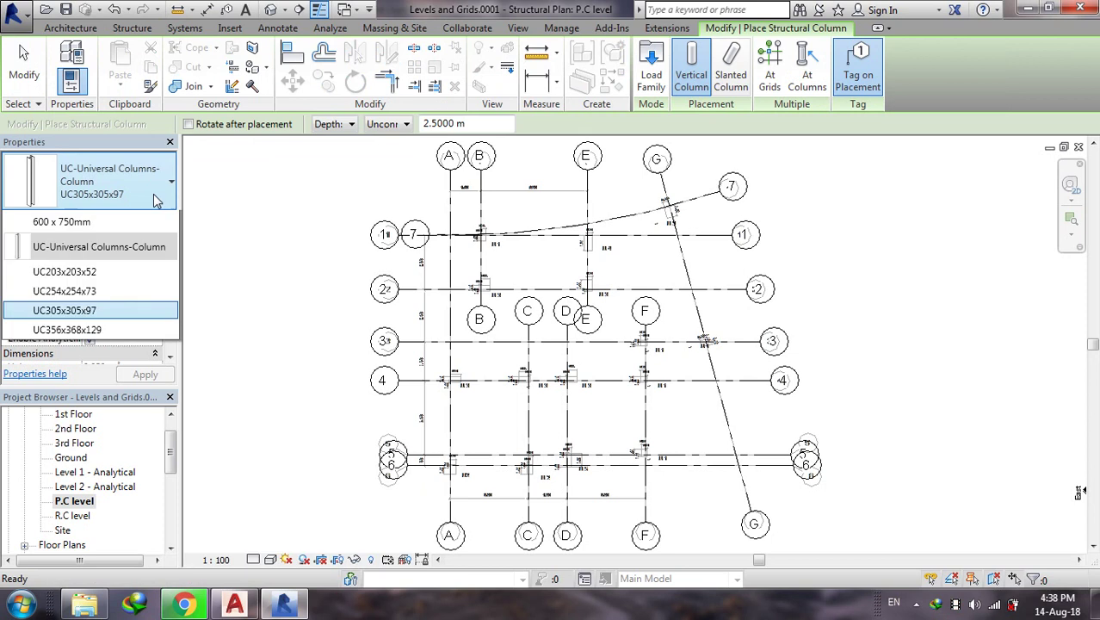
pyautogui.click(137, 266)
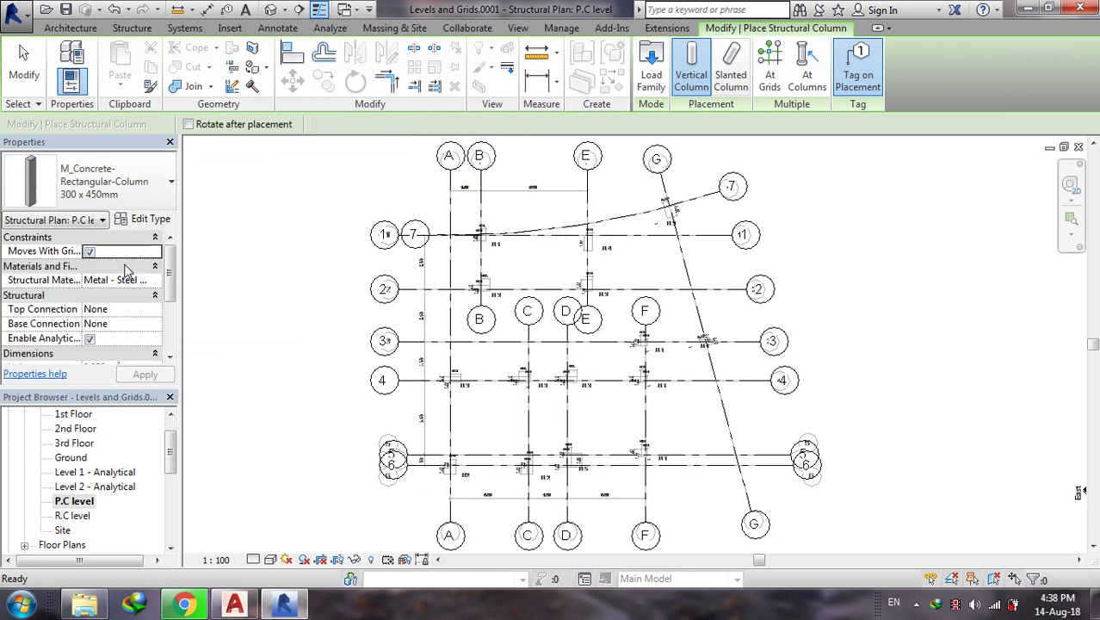
pyautogui.click(148, 225)
pyautogui.click(378, 120)
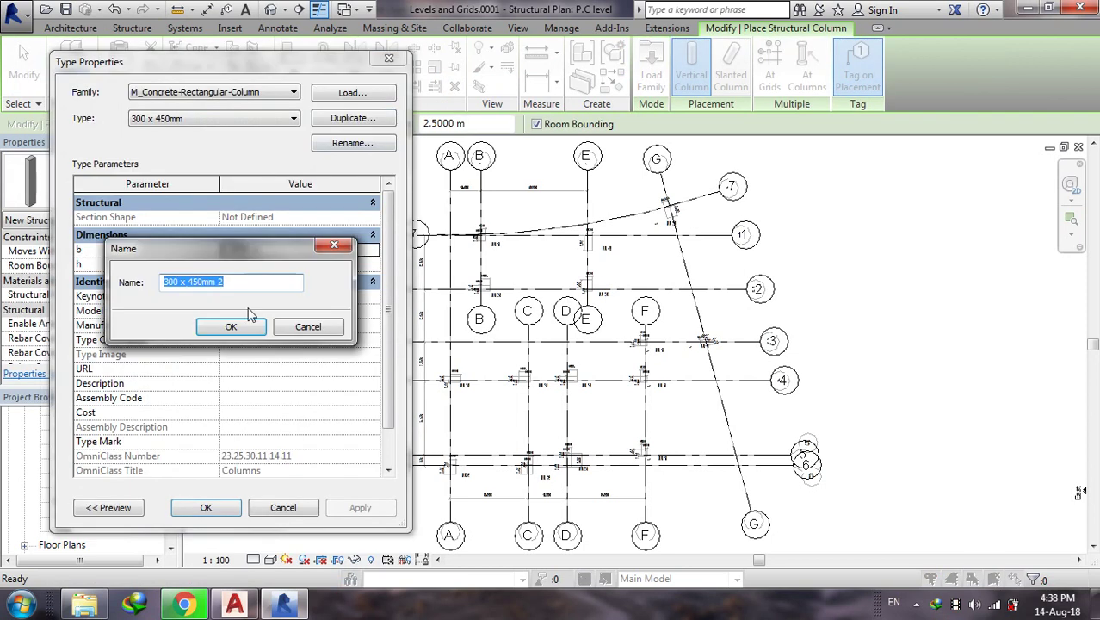
pyautogui.doubleClick(172, 281)
pyautogui.write('25')
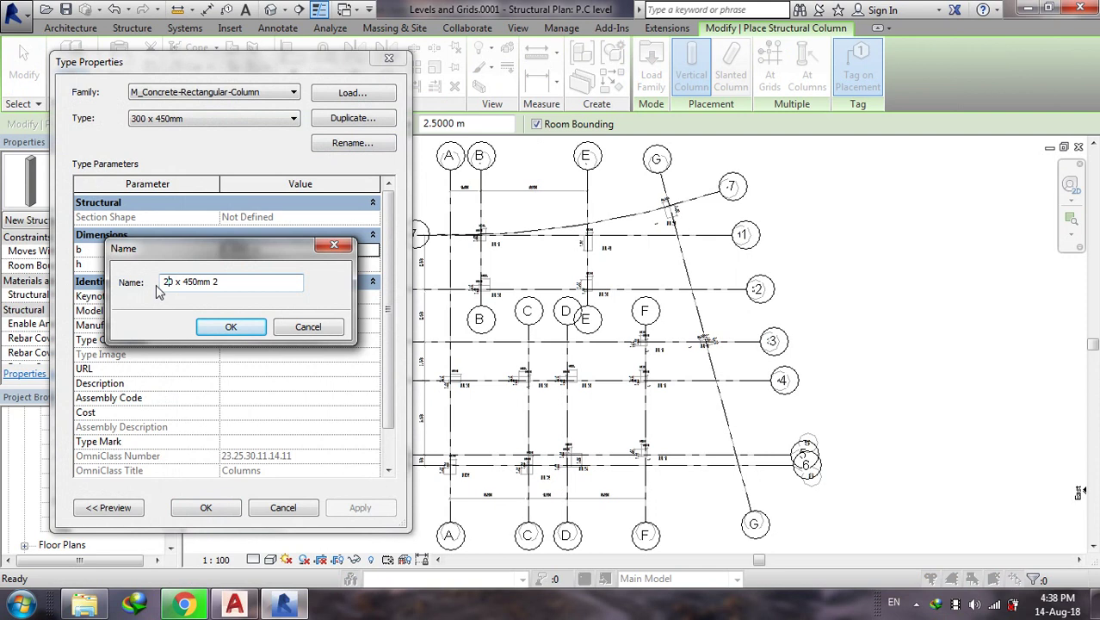
pyautogui.write('0')
pyautogui.click(241, 326)
# - Set the new type's b to 0.25 m and h to 0.5 m and confirm
pyautogui.click(275, 236)
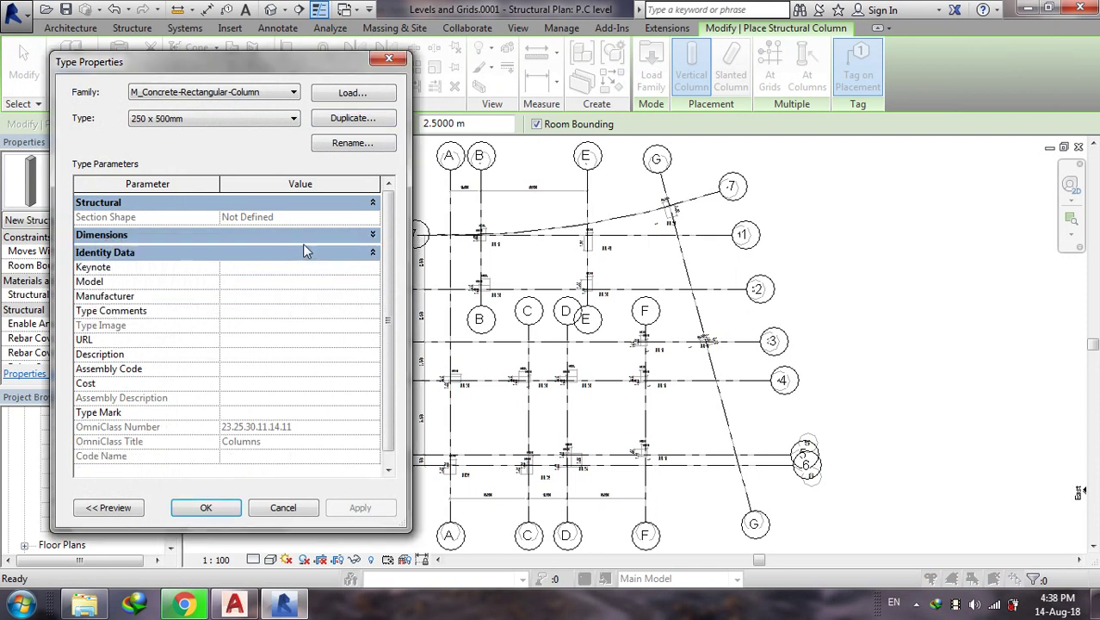
pyautogui.click(376, 237)
pyautogui.click(310, 248)
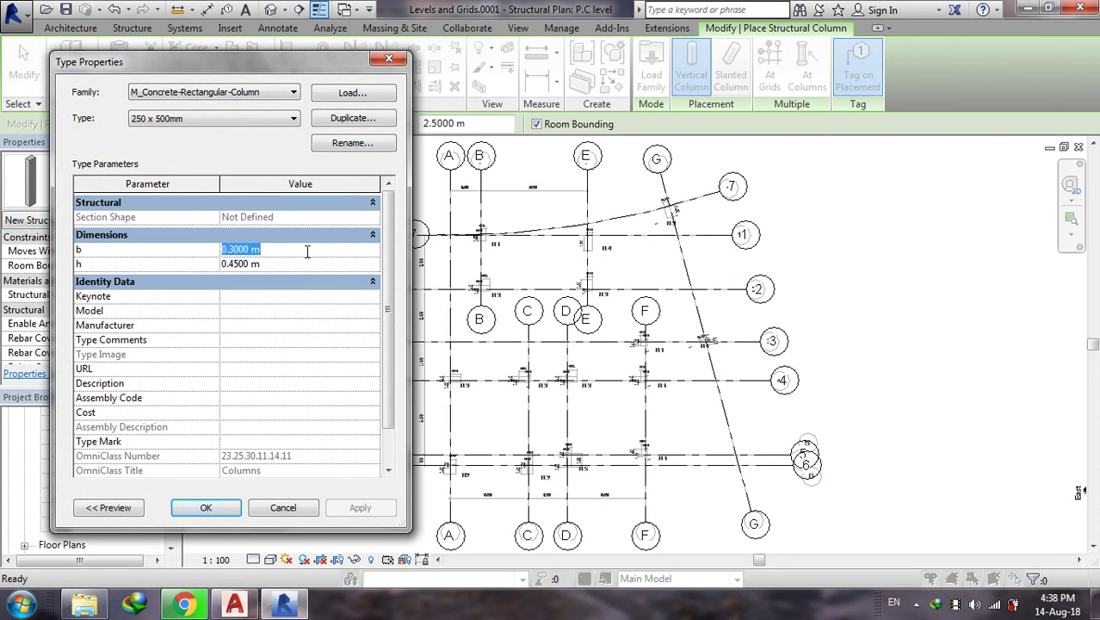
pyautogui.write('0')
pyautogui.write('5')
pyautogui.click(310, 264)
pyautogui.write('0')
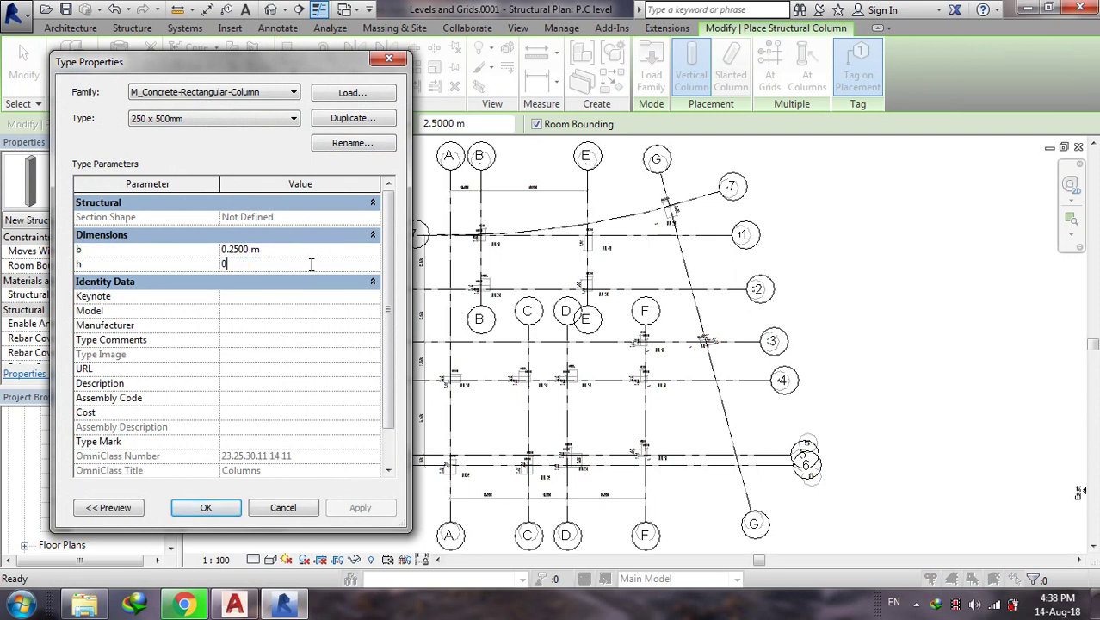
pyautogui.click(320, 249)
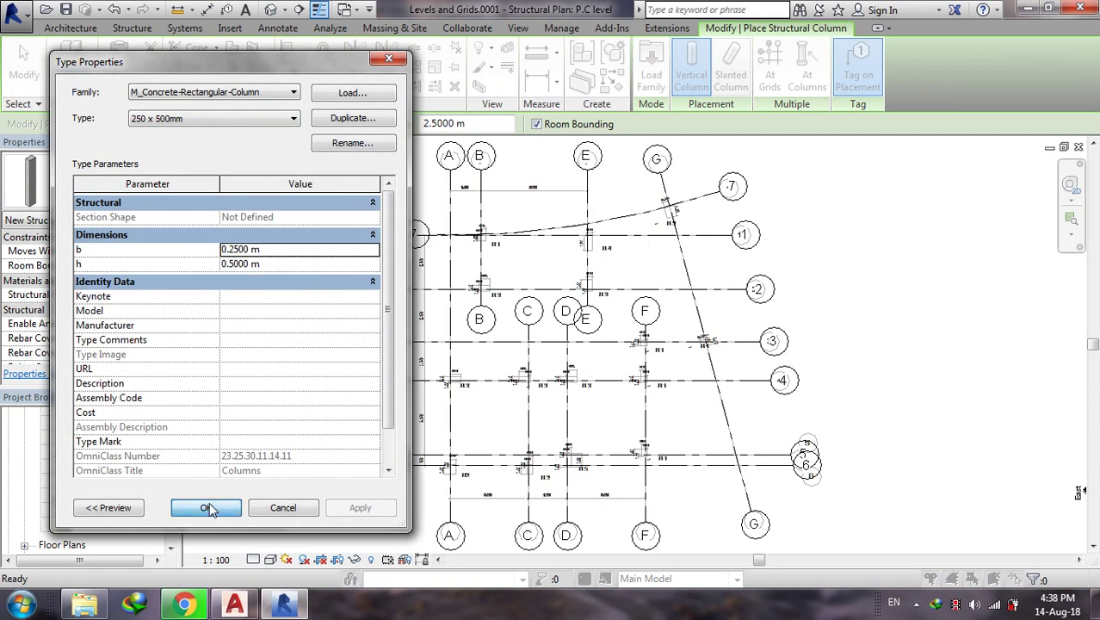
pyautogui.click(215, 506)
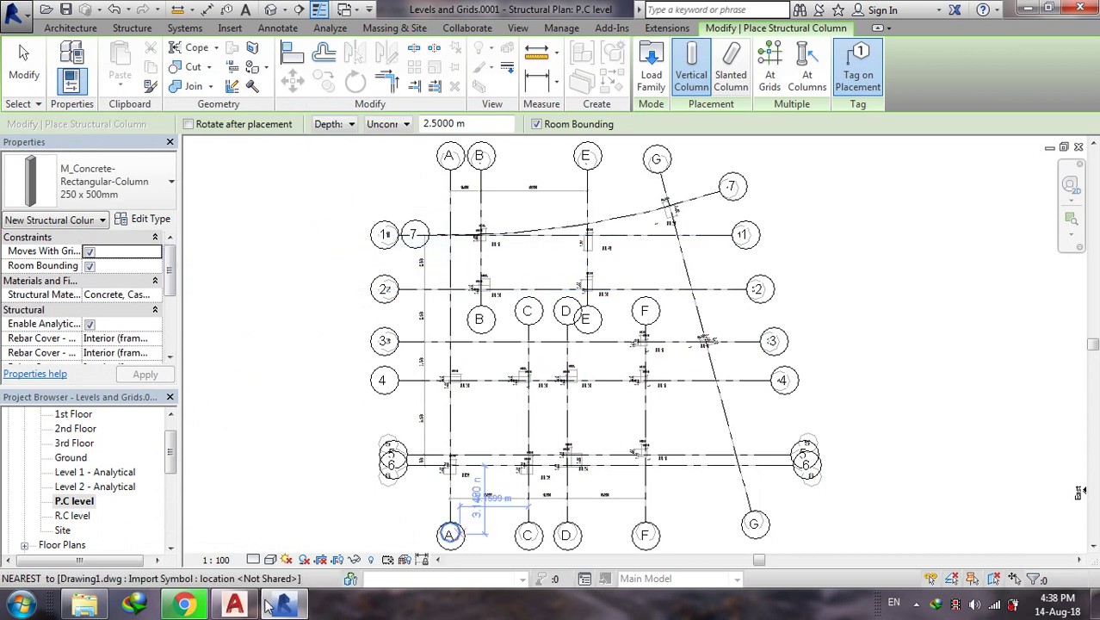
pyautogui.click(234, 604)
# - Zoom and pan around the E42-1 column plan to review the tagged columns along axes 3–6
pyautogui.scroll(6, 488, 346)
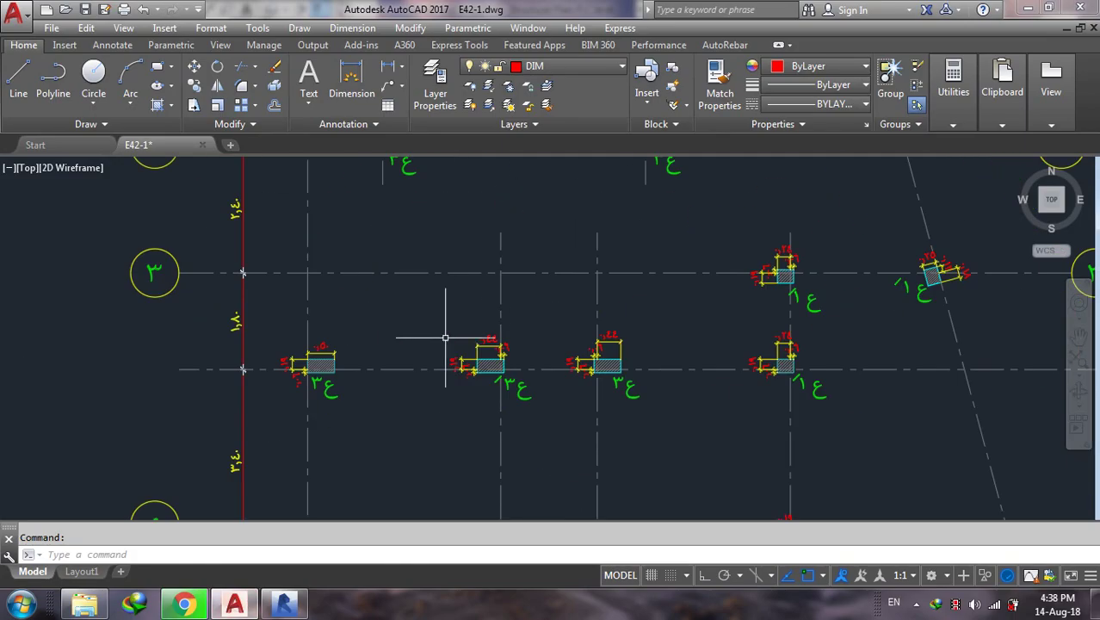
pyautogui.scroll(-2, 314, 373)
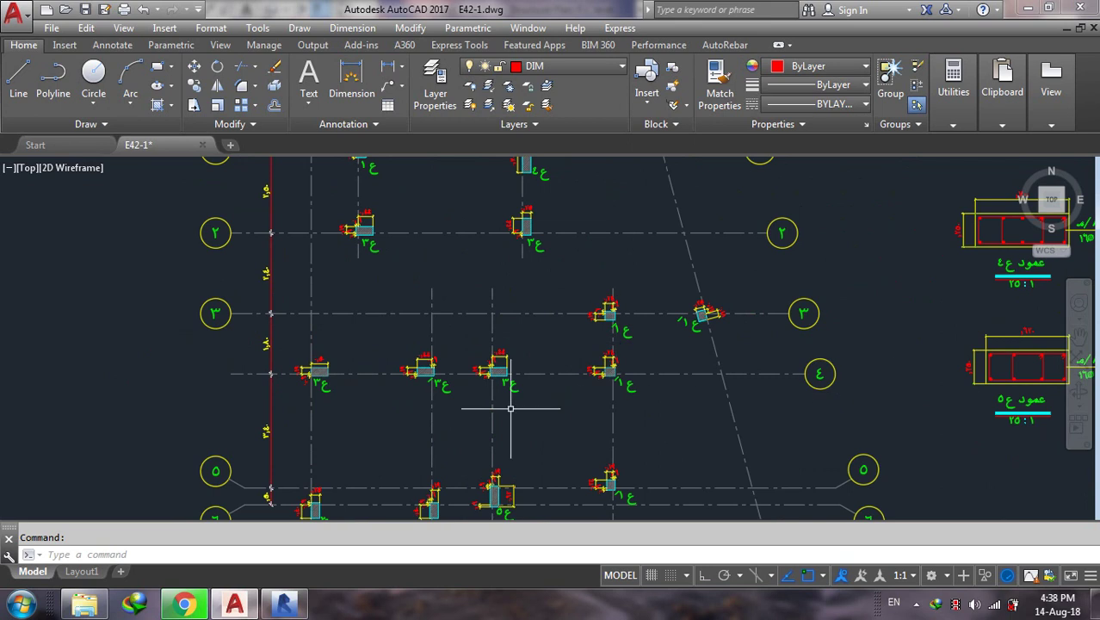
pyautogui.scroll(4, 482, 361)
pyautogui.scroll(-3, 508, 405)
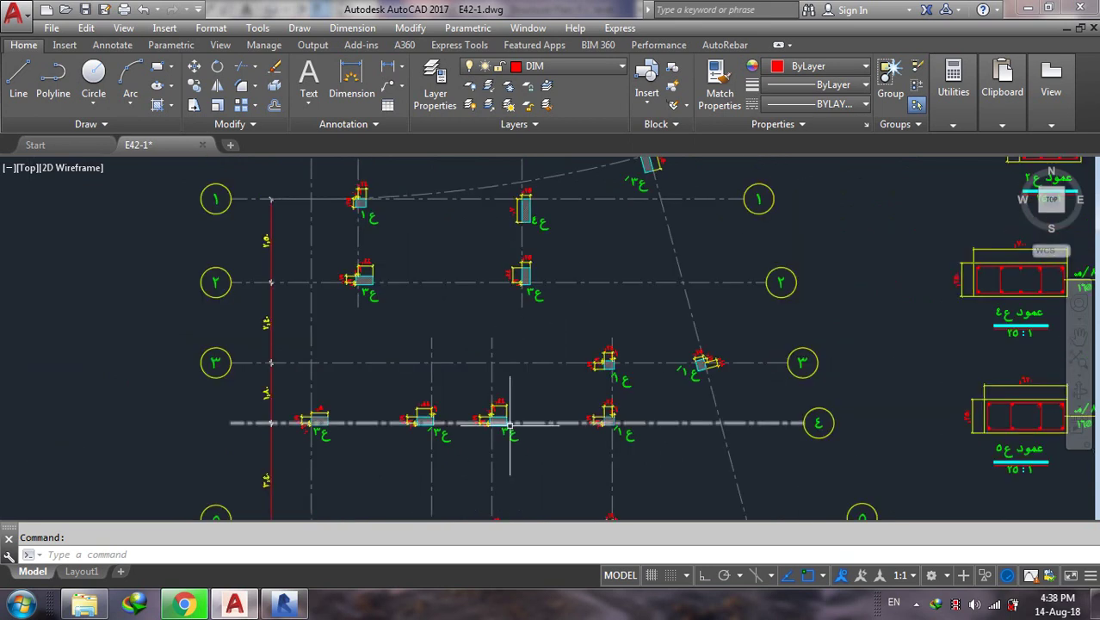
pyautogui.scroll(3, 517, 426)
pyautogui.scroll(-3, 517, 431)
pyautogui.scroll(-2, 507, 439)
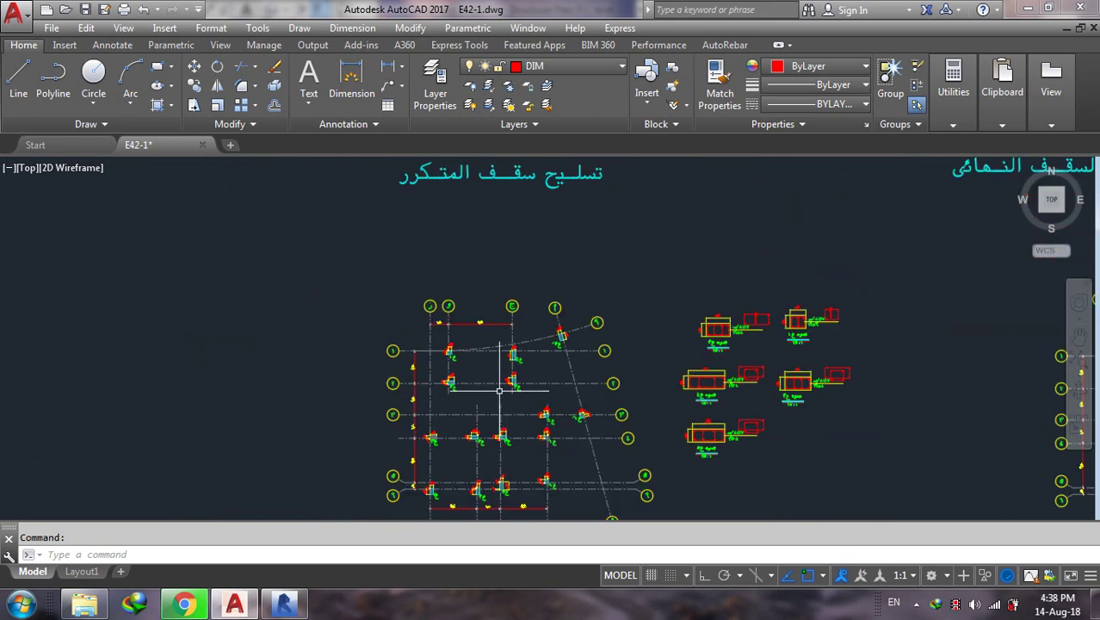
pyautogui.scroll(-2, 504, 387)
pyautogui.scroll(5, 477, 469)
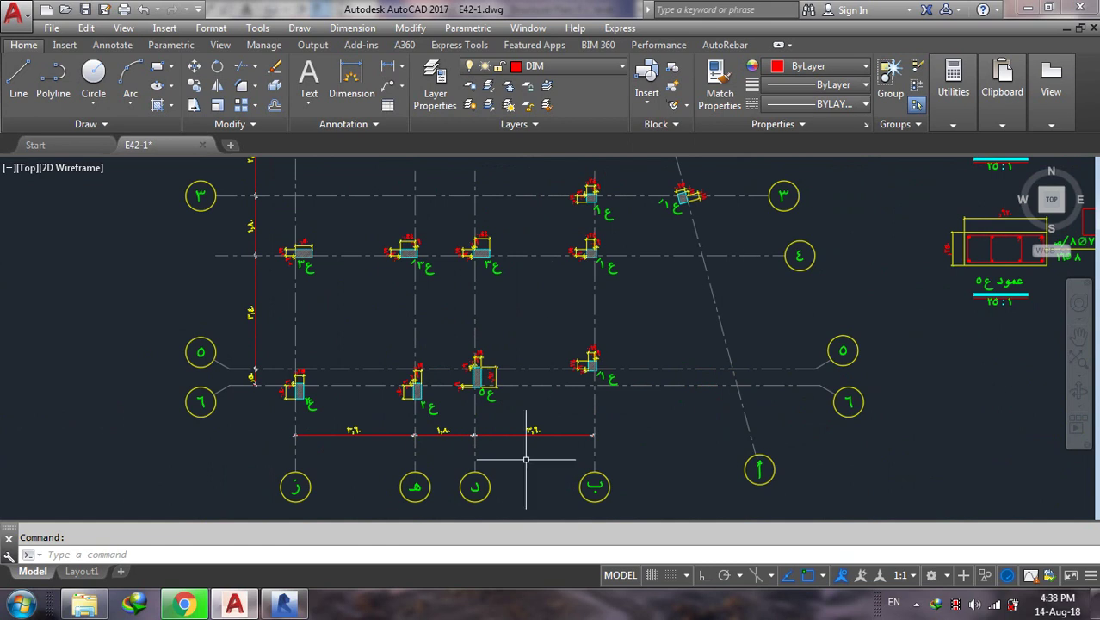
# - Set new columns to extend by Height up to R.C level in the Options Bar
pyautogui.click(284, 603)
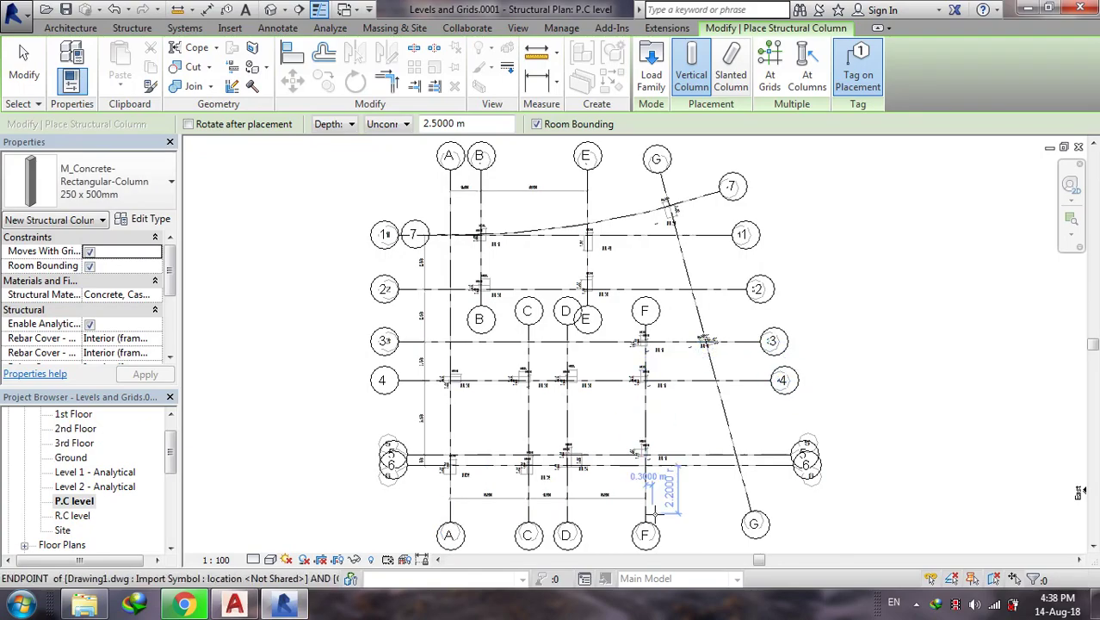
pyautogui.scroll(1, 584, 392)
pyautogui.scroll(2, 584, 392)
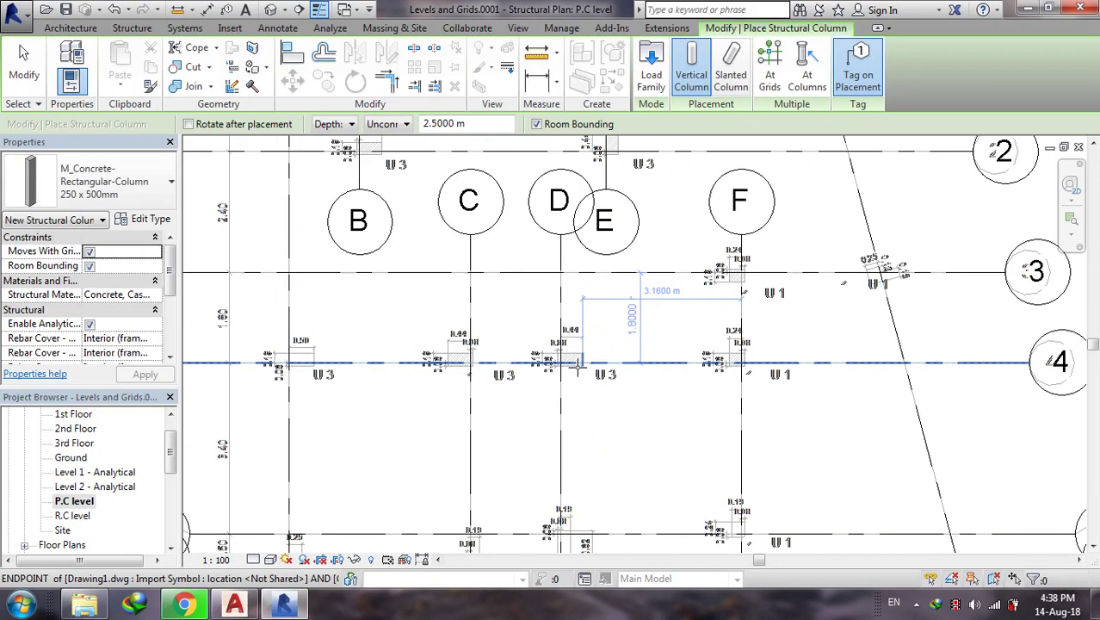
pyautogui.scroll(1, 578, 366)
pyautogui.scroll(2, 594, 369)
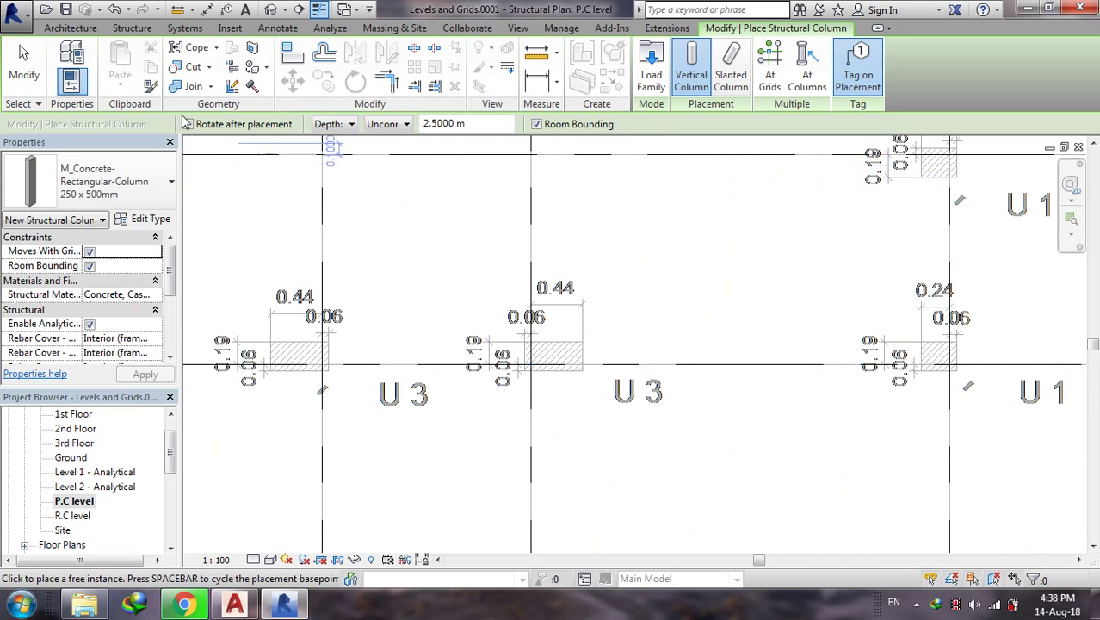
pyautogui.click(339, 126)
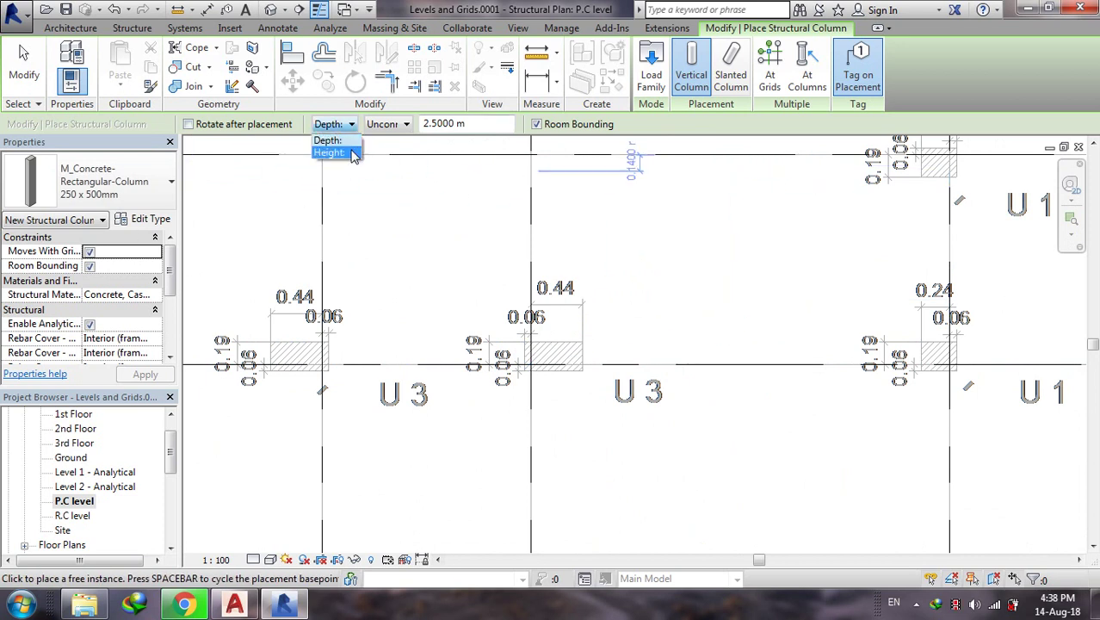
pyautogui.click(329, 152)
pyautogui.click(392, 124)
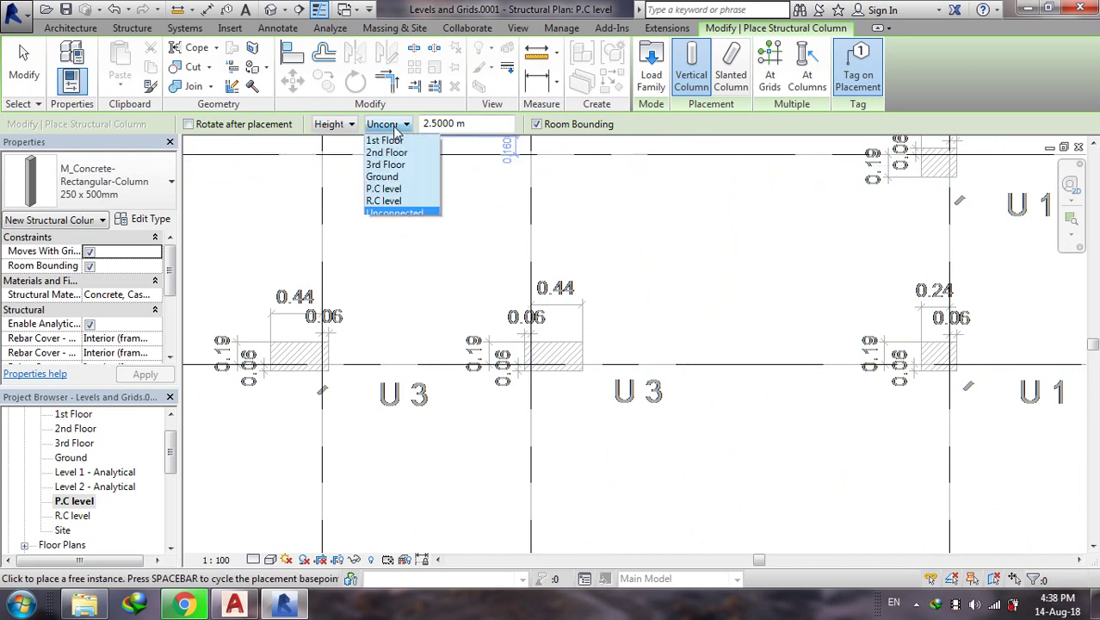
pyautogui.click(412, 201)
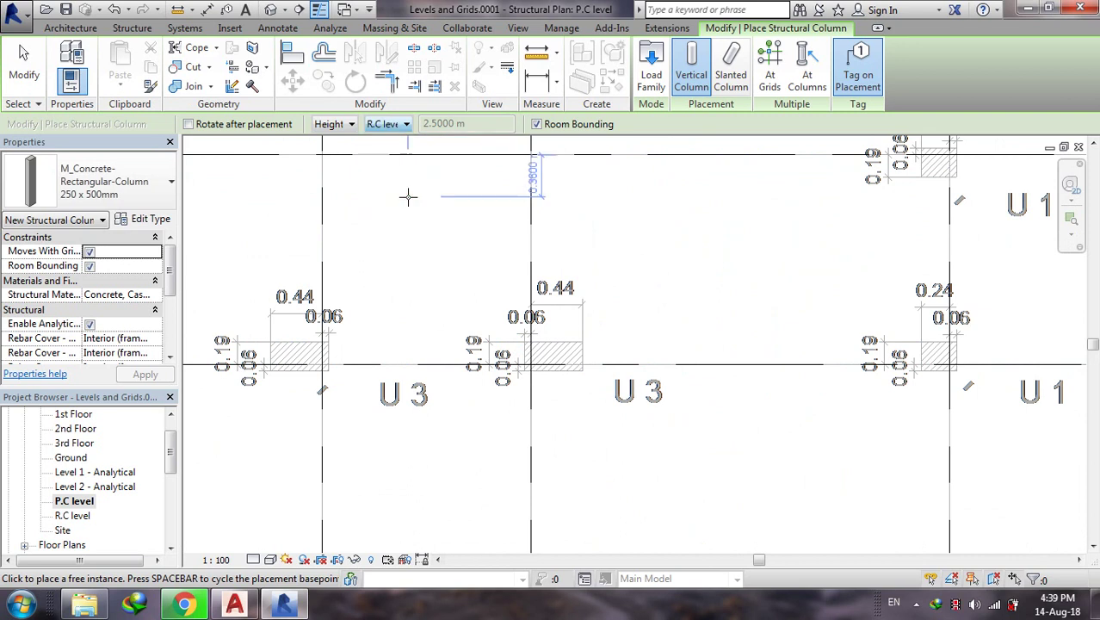
pyautogui.click(405, 126)
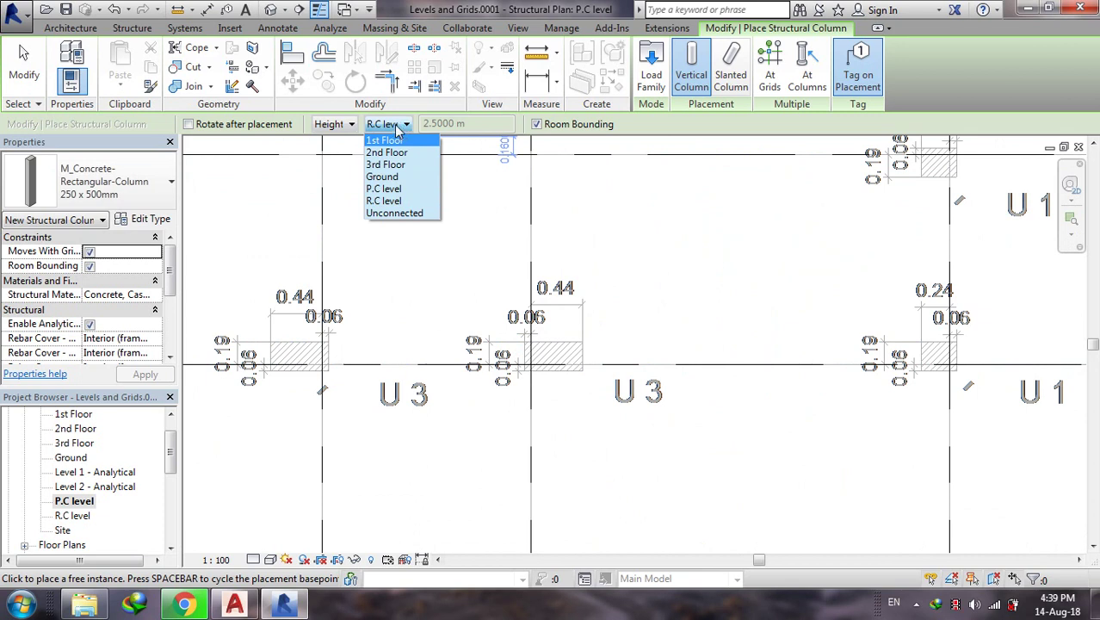
pyautogui.click(395, 213)
pyautogui.click(172, 275)
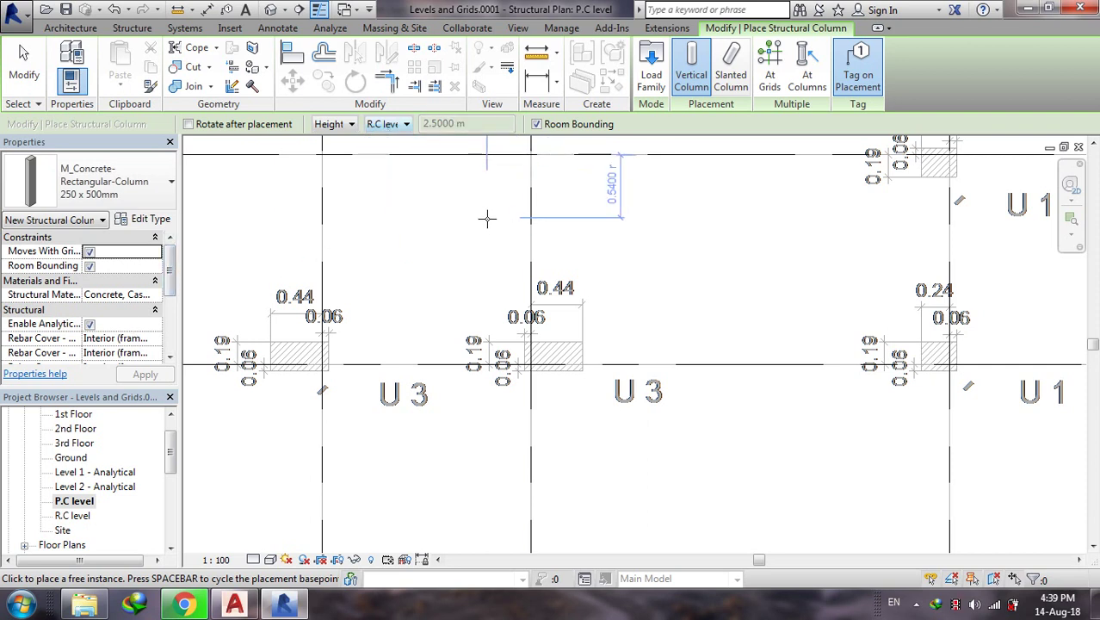
# - Exit the Column command without placing any columns
pyautogui.scroll(-2, 499, 276)
pyautogui.scroll(-1, 506, 380)
pyautogui.scroll(-2, 508, 267)
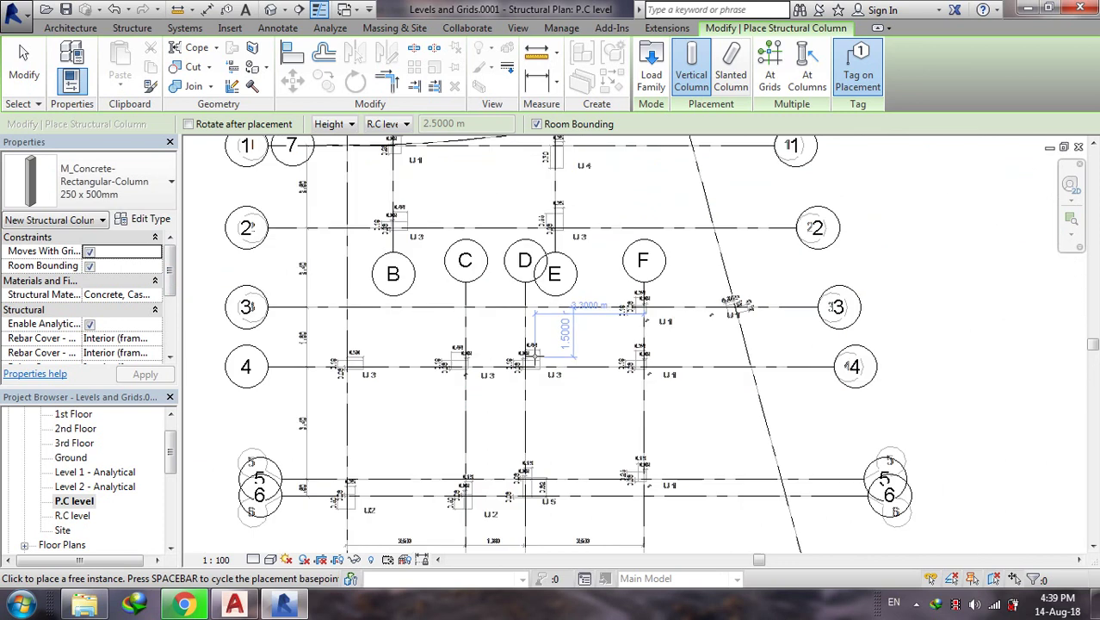
pyautogui.press('Escape')
pyautogui.scroll(-2, 575, 355)
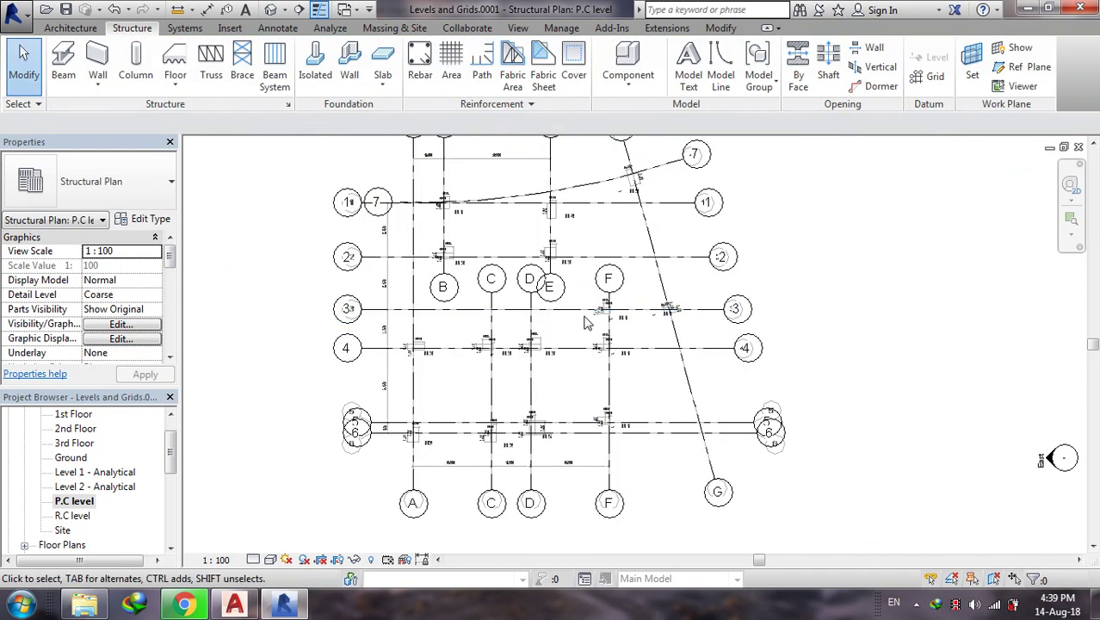
# - Start unpinning the imported Drawing1 plan, then cancel the Unpin command
pyautogui.scroll(-1, 551, 319)
pyautogui.scroll(1, 566, 293)
pyautogui.scroll(1, 561, 289)
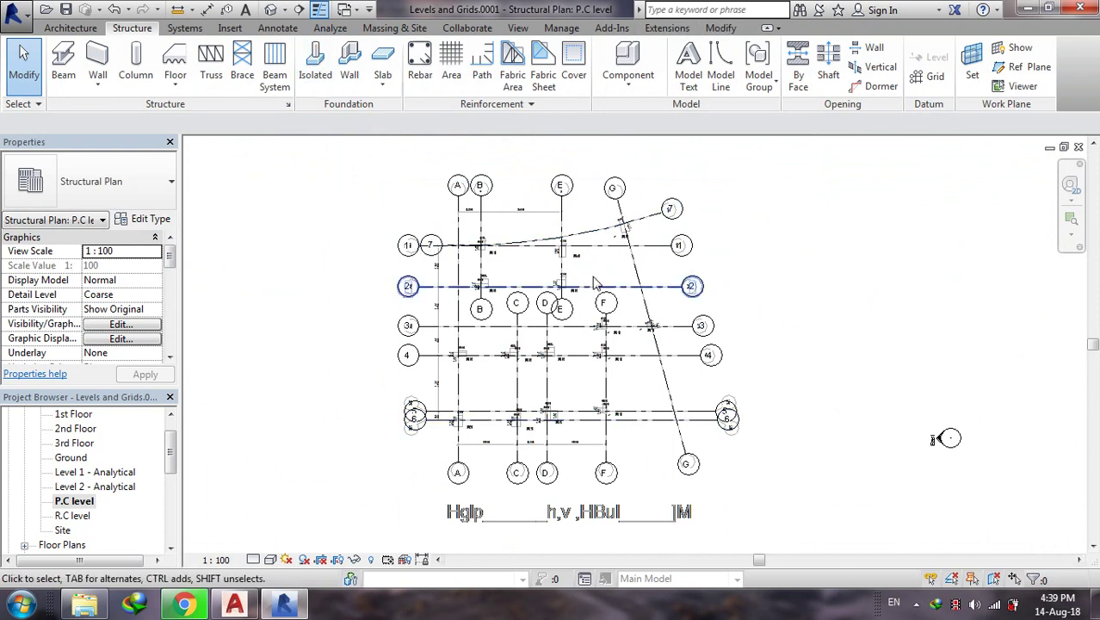
pyautogui.click(721, 28)
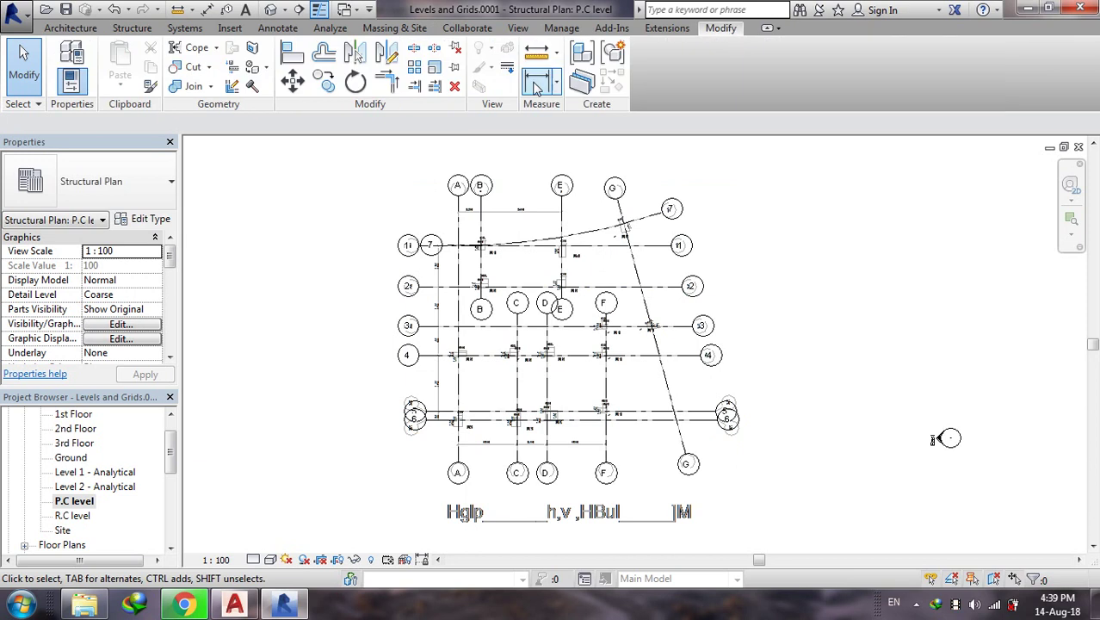
pyautogui.click(455, 50)
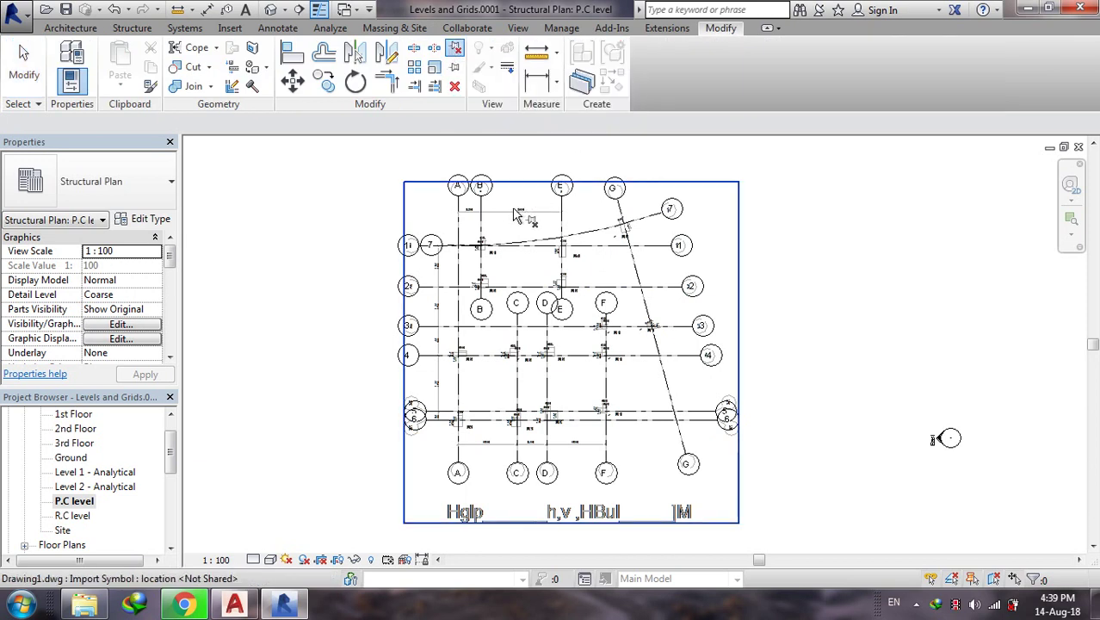
pyautogui.click(532, 229)
pyautogui.press('Return')
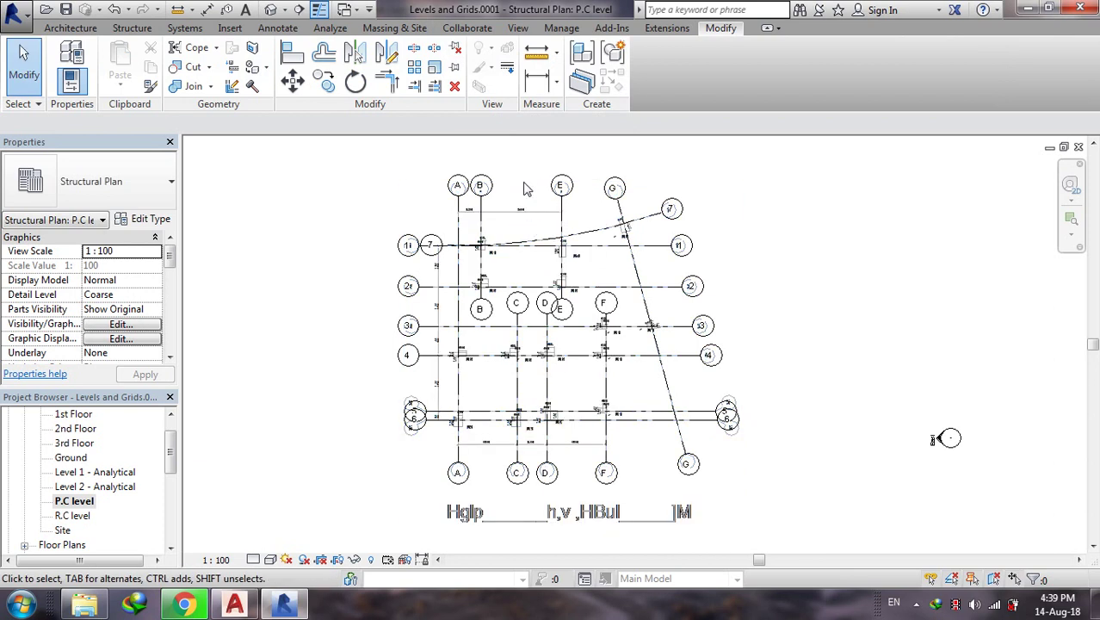
# - Set the Drawing1.dwg import's Base Level to R.C level and apply it
pyautogui.click(527, 209)
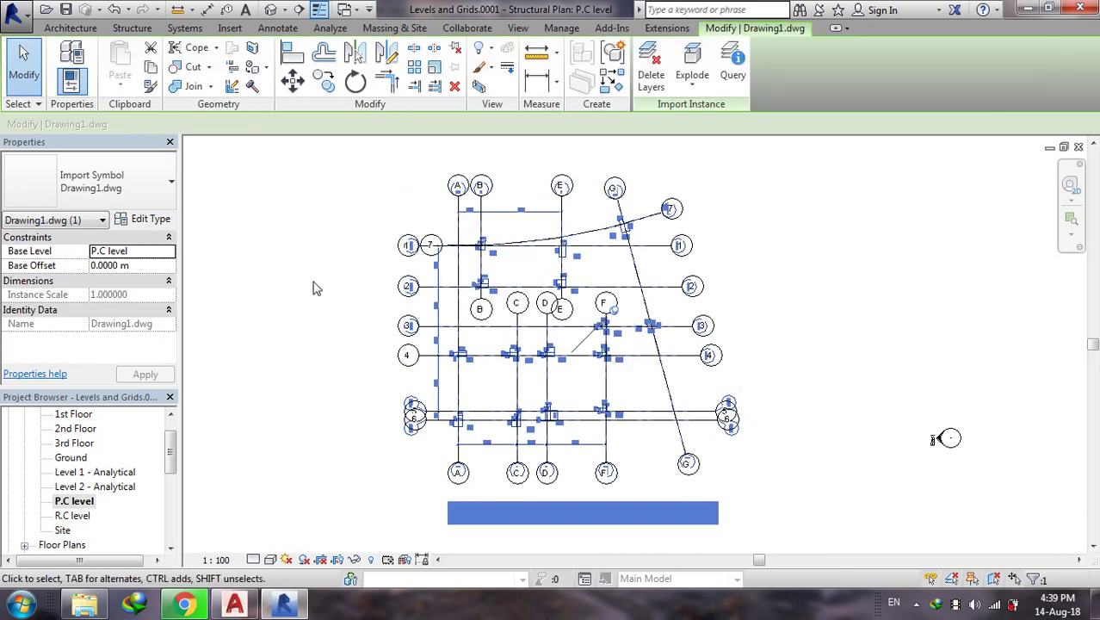
pyautogui.click(169, 251)
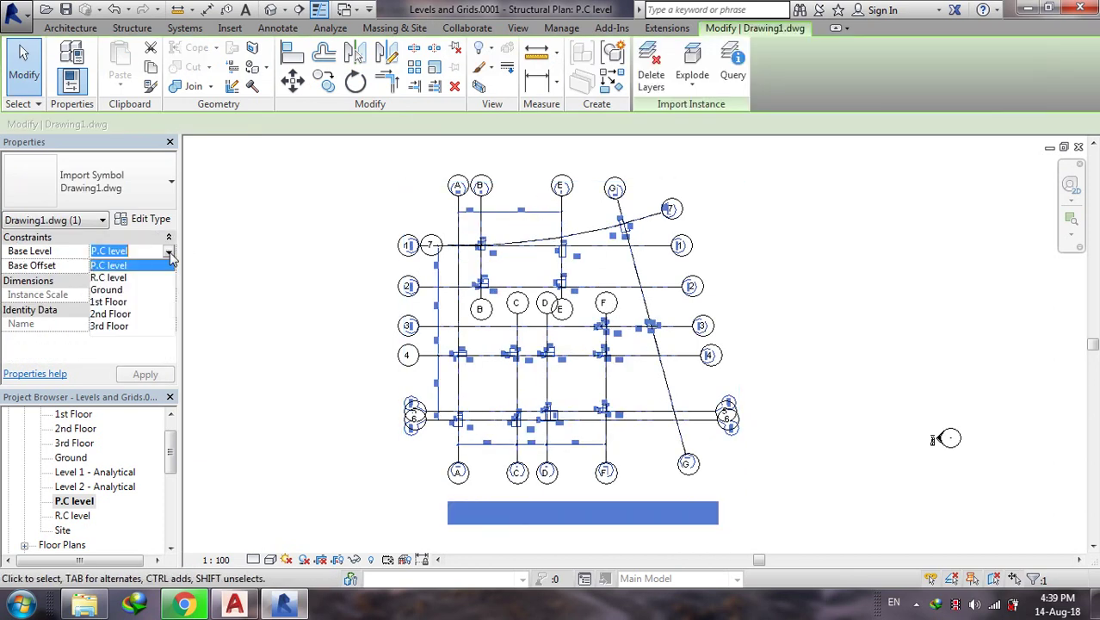
pyautogui.click(112, 277)
pyautogui.click(145, 374)
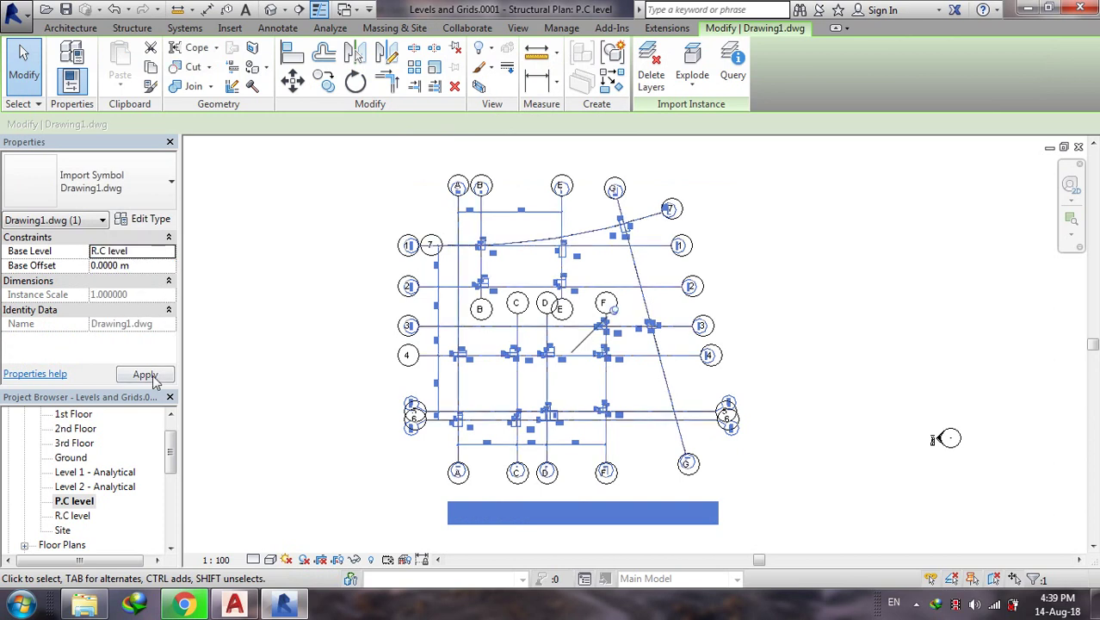
pyautogui.click(266, 365)
# - Open the R.C level structural plan to view the relocated drawing
pyautogui.doubleClick(72, 515)
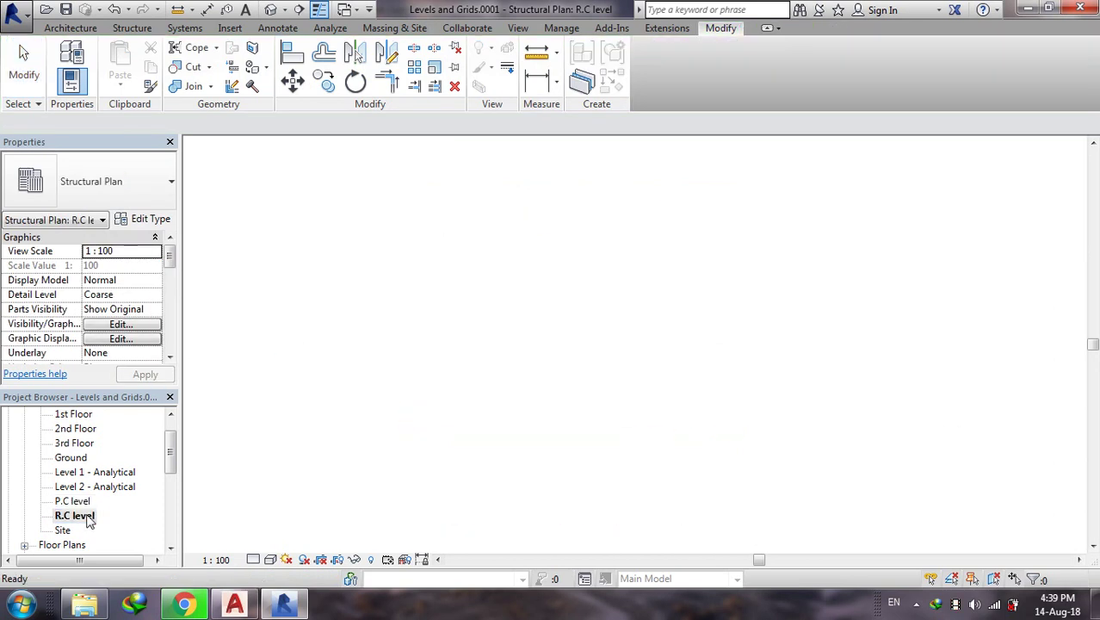
pyautogui.scroll(3, 487, 287)
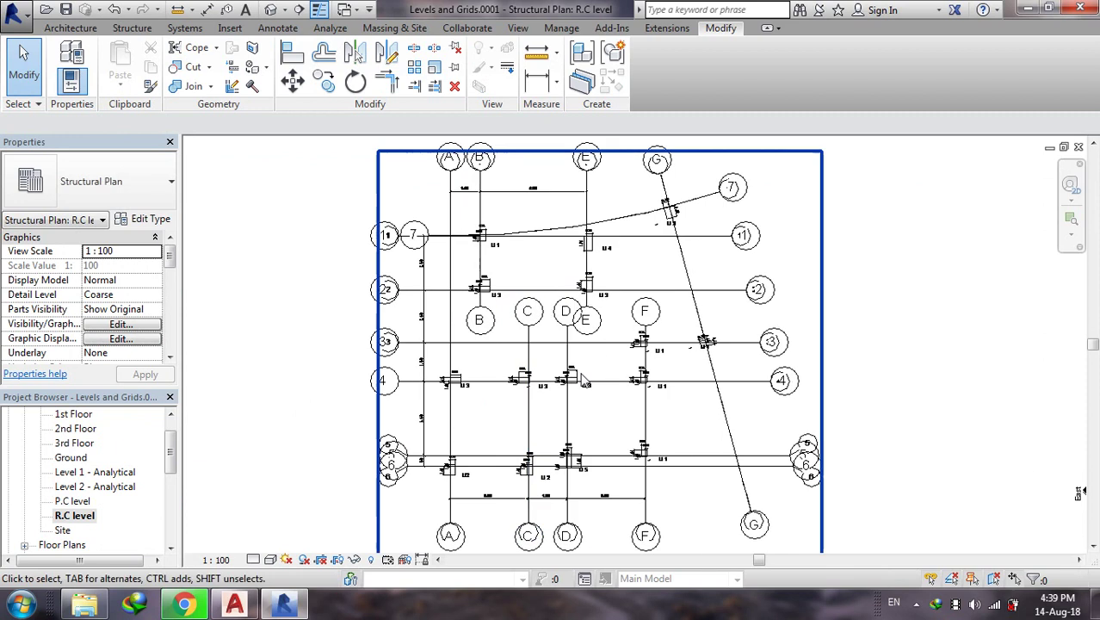
pyautogui.scroll(3, 534, 328)
pyautogui.scroll(3, 584, 351)
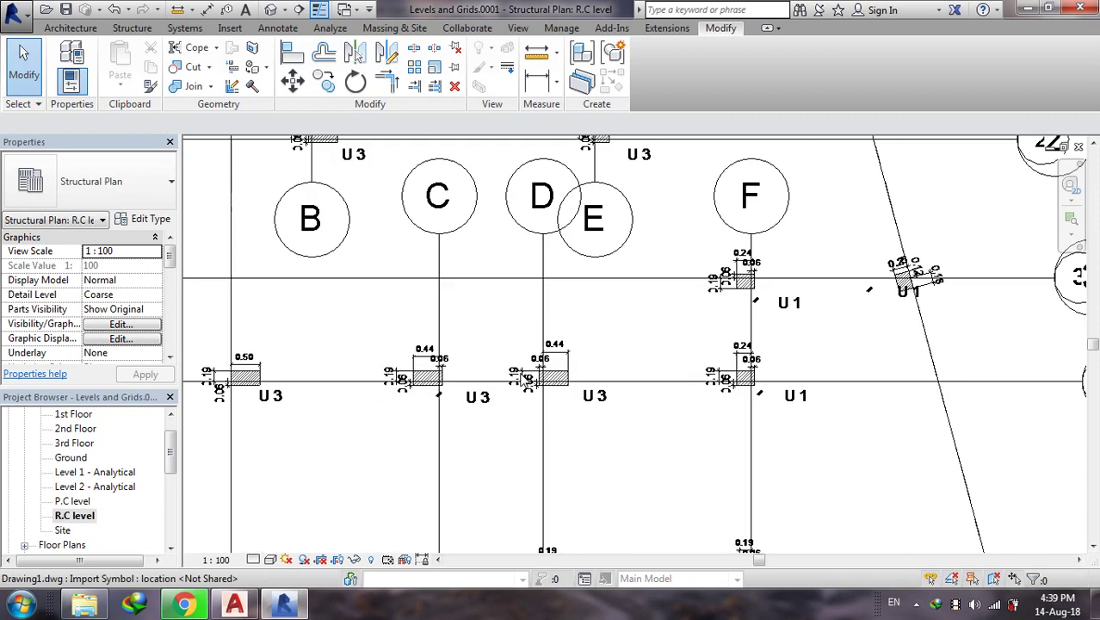
pyautogui.scroll(-2, 534, 412)
pyautogui.scroll(-1, 482, 415)
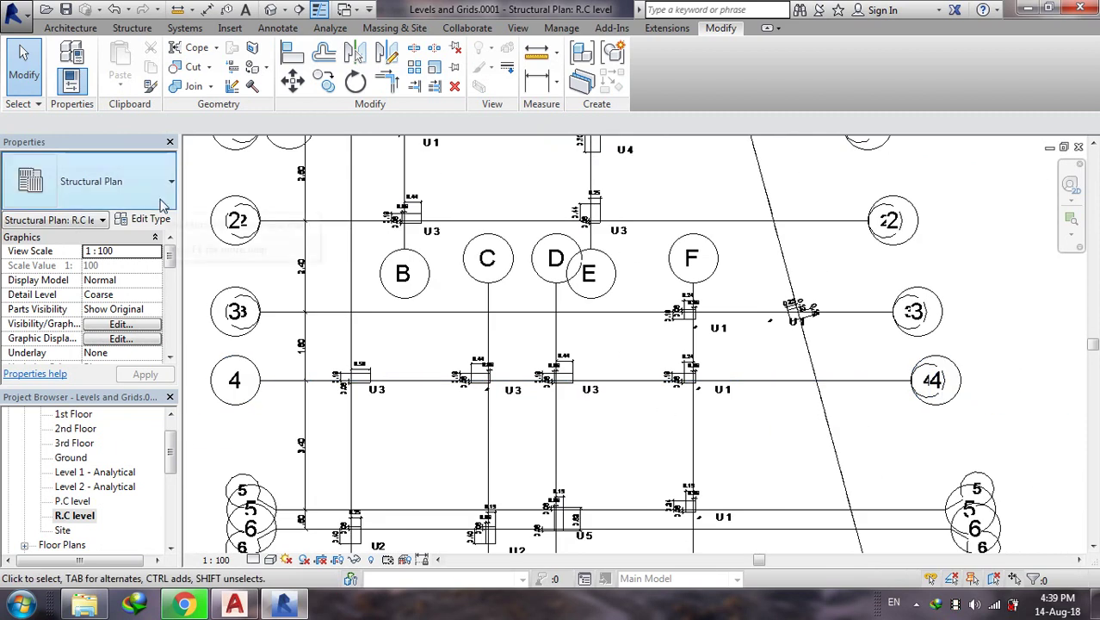
# - Place a trial structural column at grids D and 4, then undo it
pyautogui.click(132, 29)
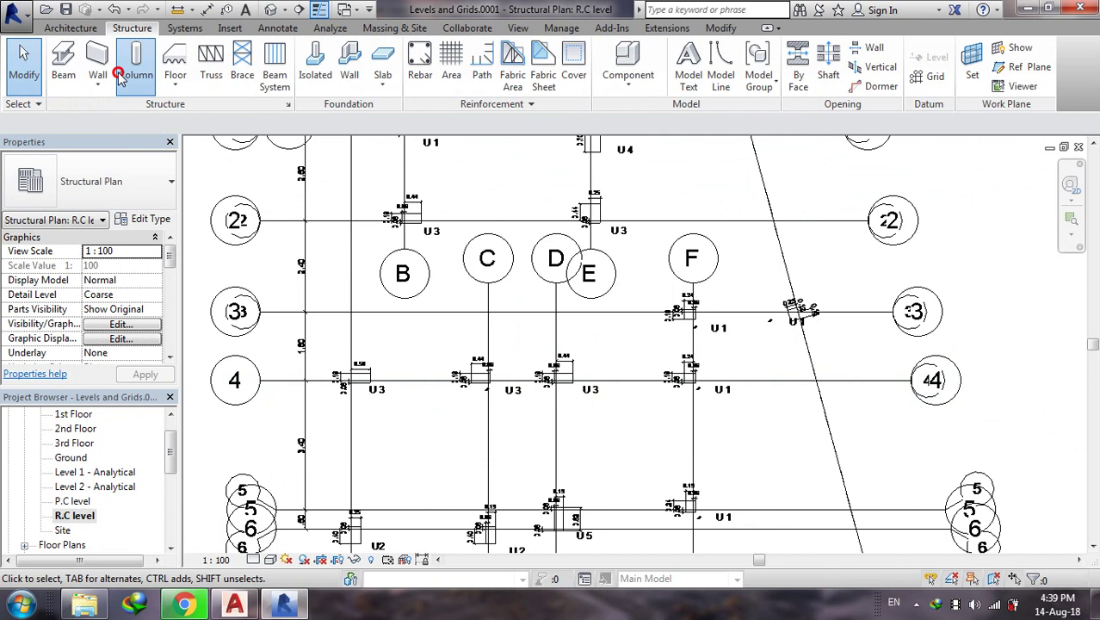
pyautogui.click(135, 65)
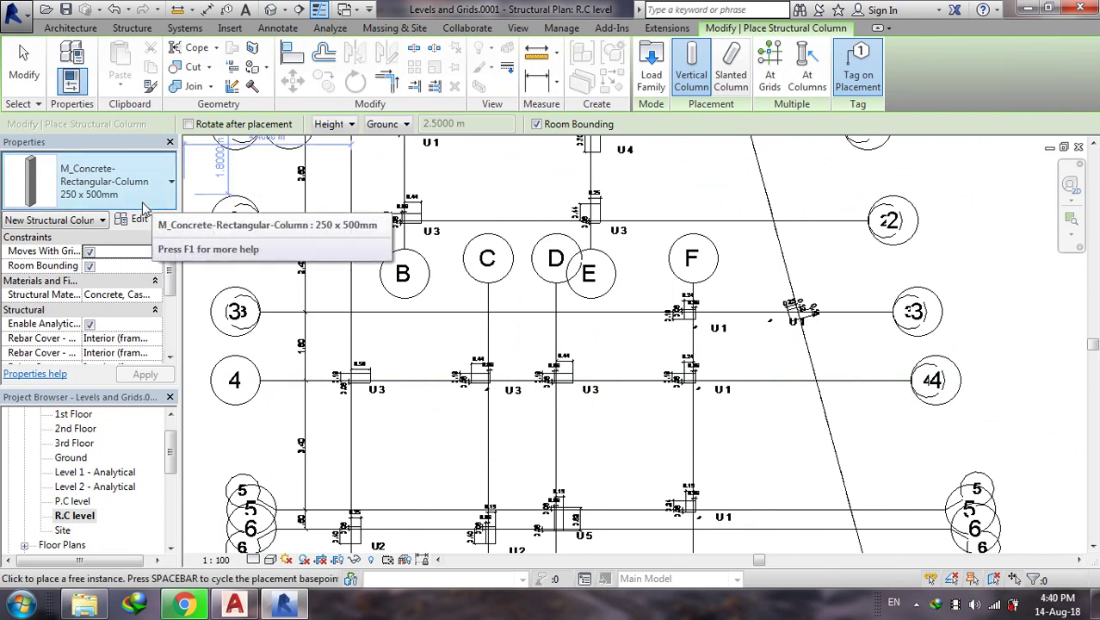
pyautogui.scroll(-1, 531, 343)
pyautogui.scroll(-1, 531, 344)
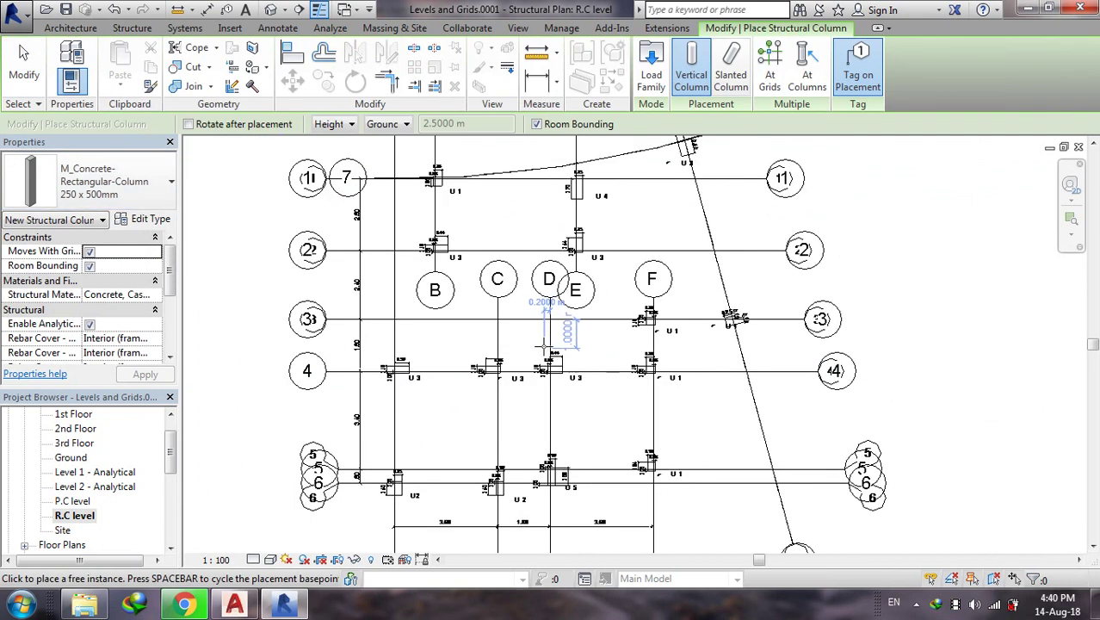
pyautogui.scroll(2, 546, 366)
pyautogui.scroll(2, 552, 383)
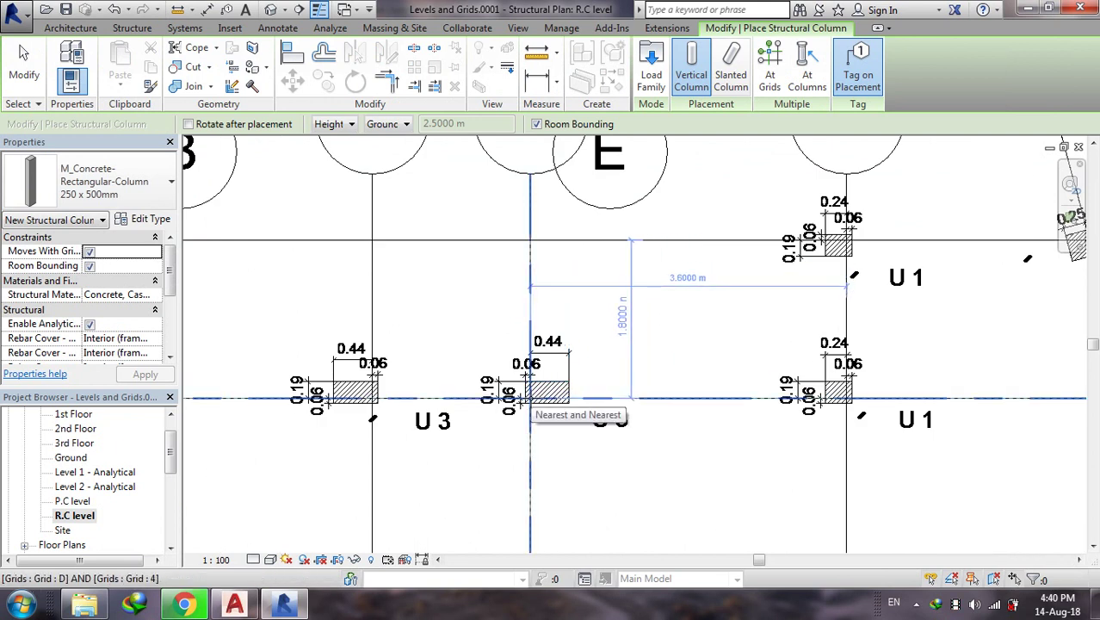
pyautogui.click(530, 398)
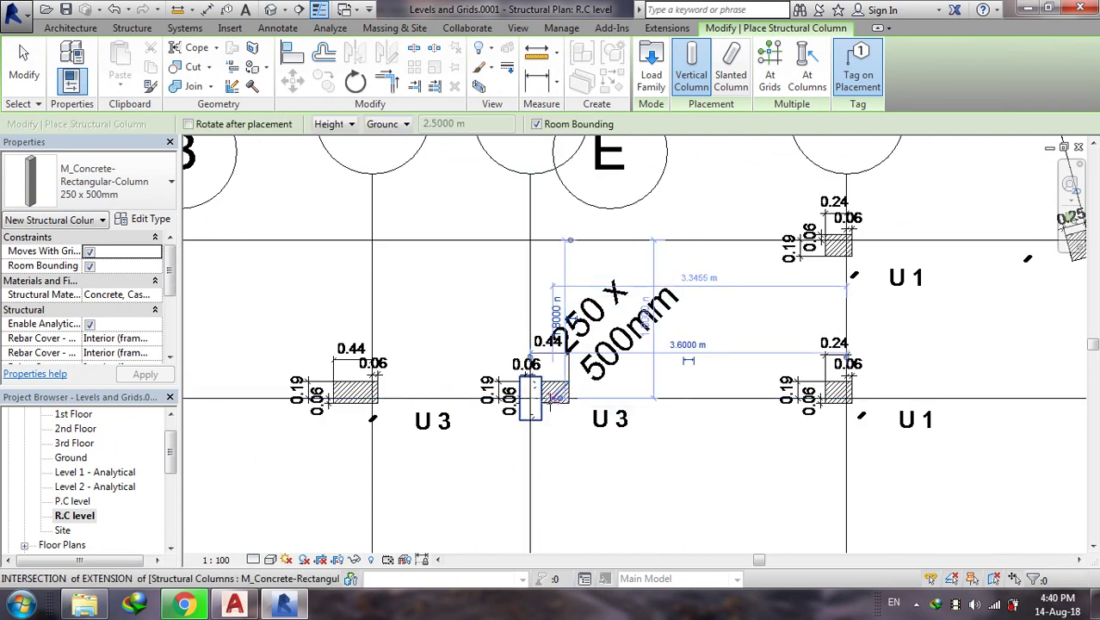
pyautogui.hotkey('ctrl', 'z')
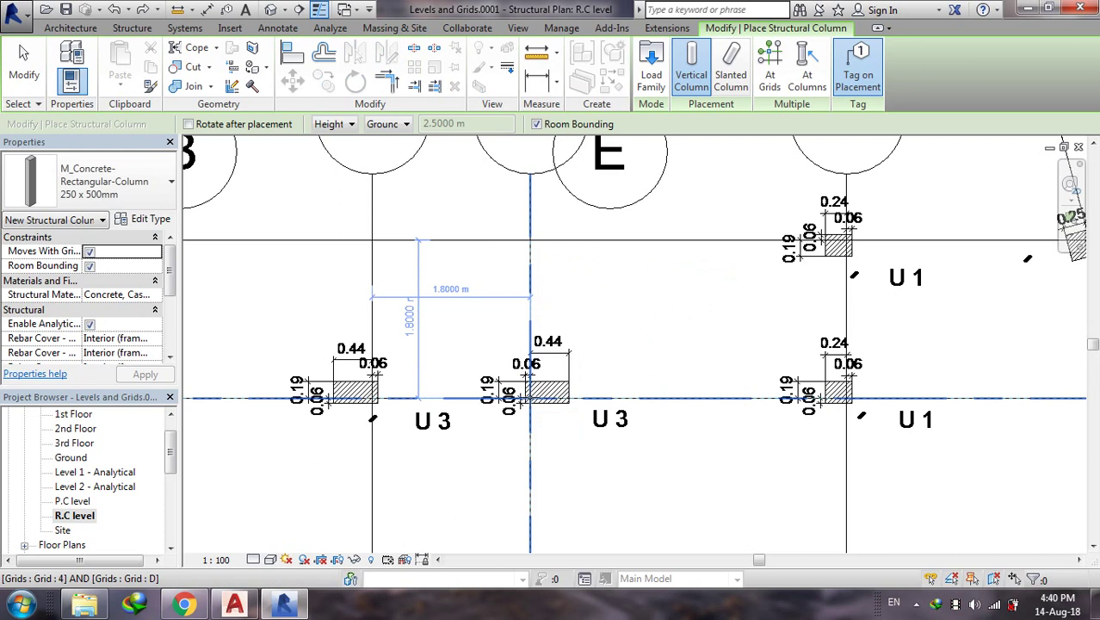
# - Place the 250 x 500mm column at the D/4 intersection and delete its size tag
pyautogui.click(529, 398)
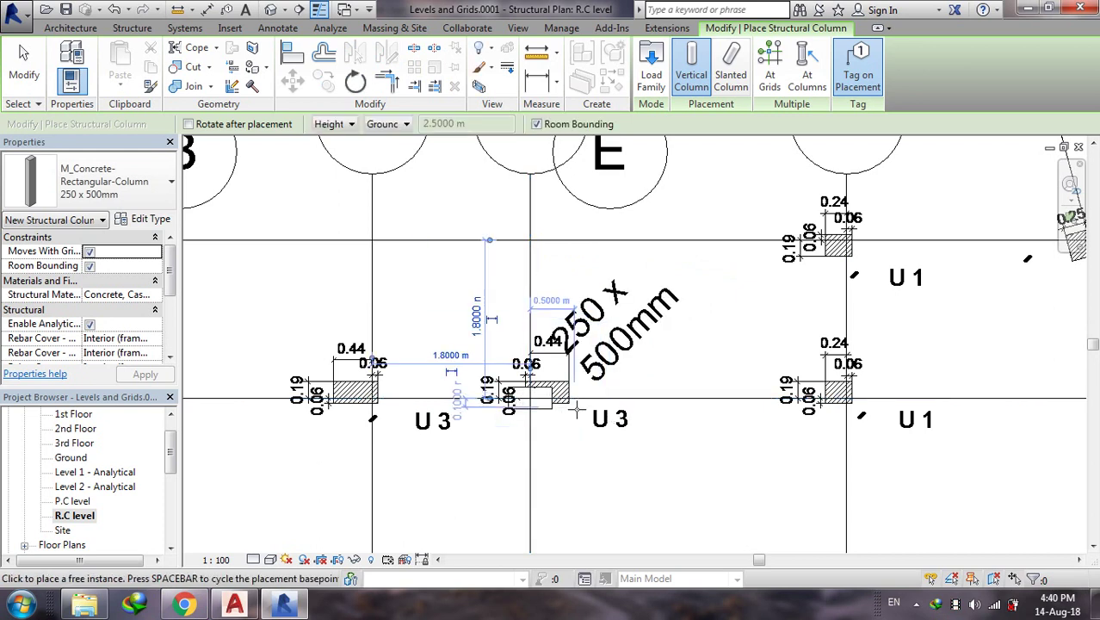
pyautogui.press('Escape')
pyautogui.click(611, 369)
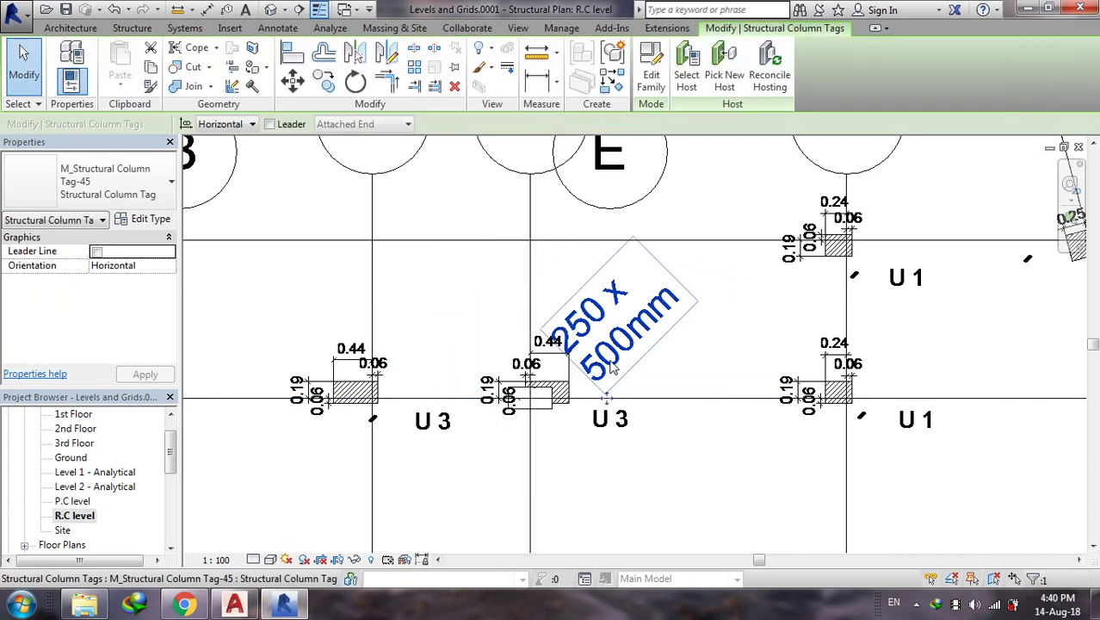
pyautogui.press('Delete')
# - Bring up the Modify tools, dismissing the save reminder and options window
pyautogui.scroll(2, 568, 413)
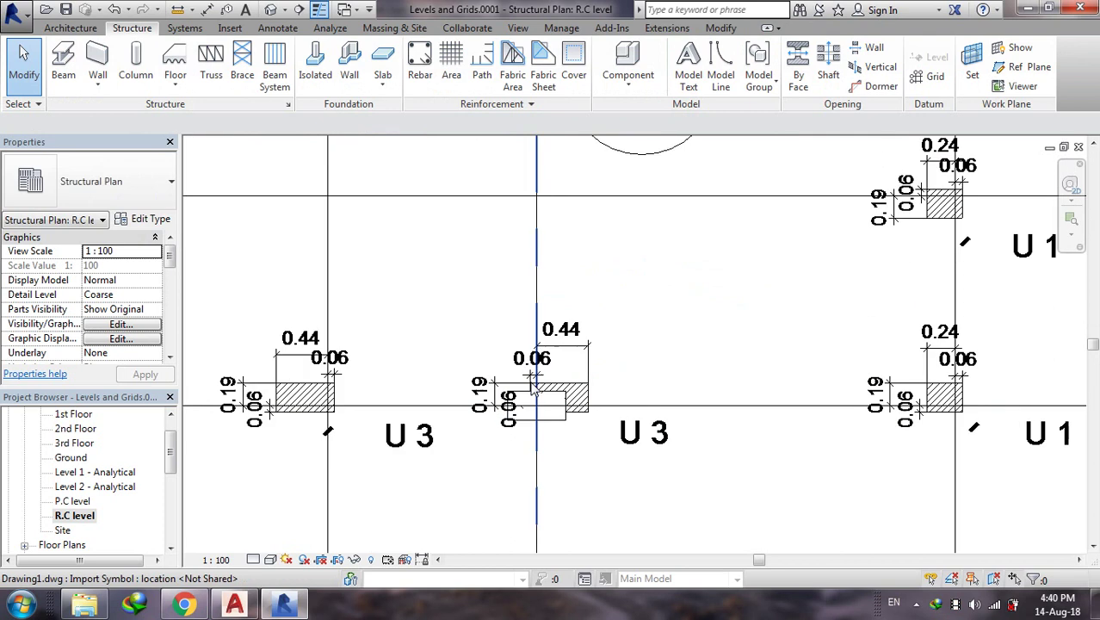
pyautogui.scroll(1, 566, 416)
pyautogui.scroll(1, 565, 415)
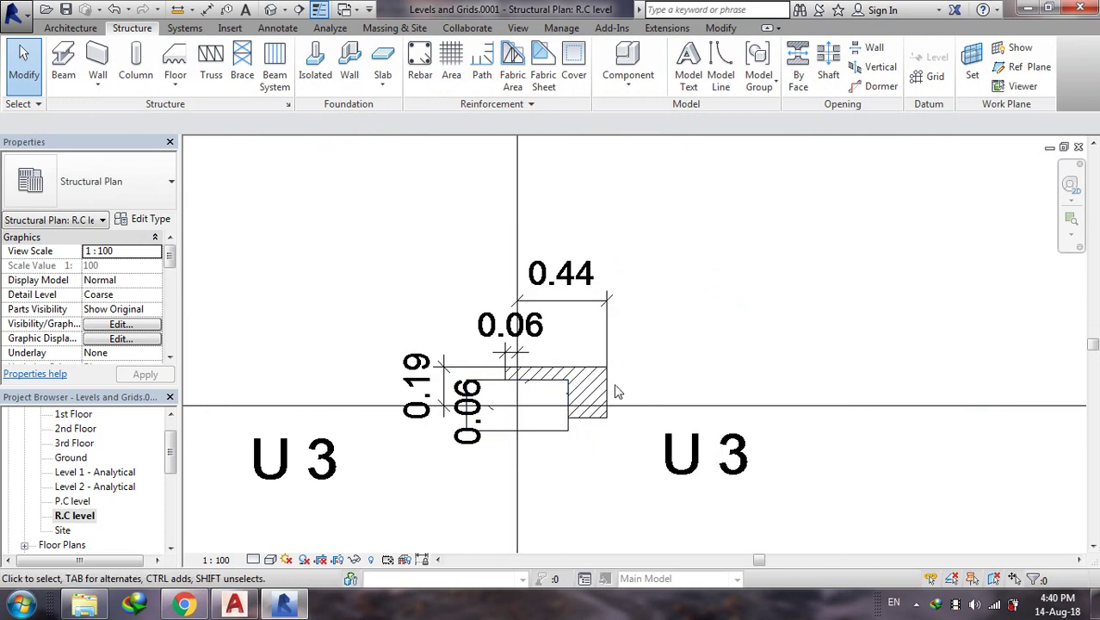
pyautogui.click(722, 29)
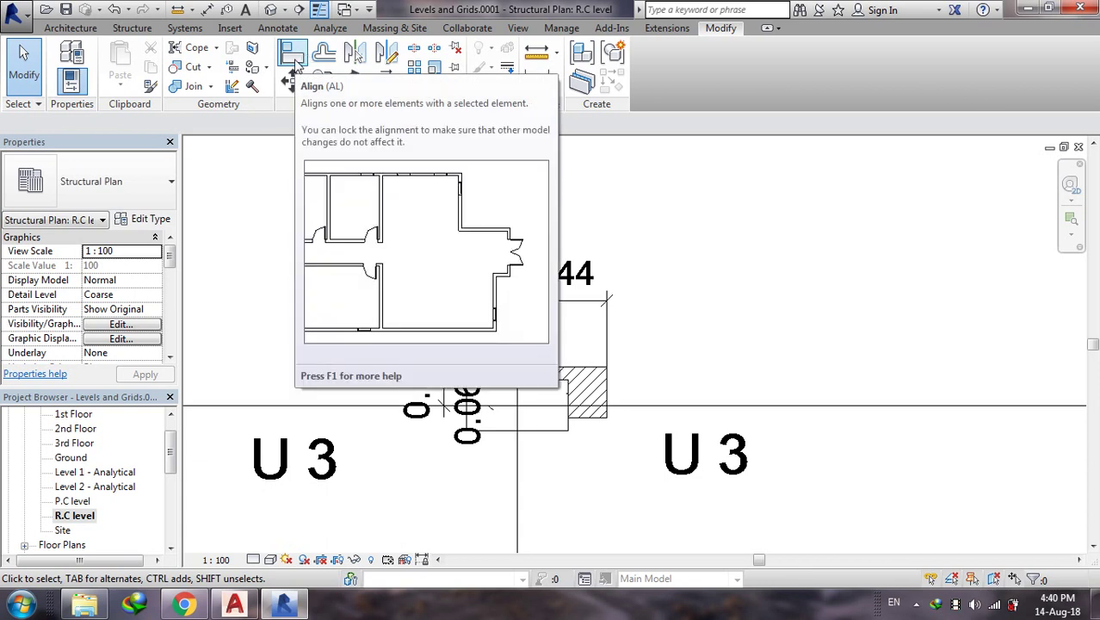
pyautogui.click(617, 325)
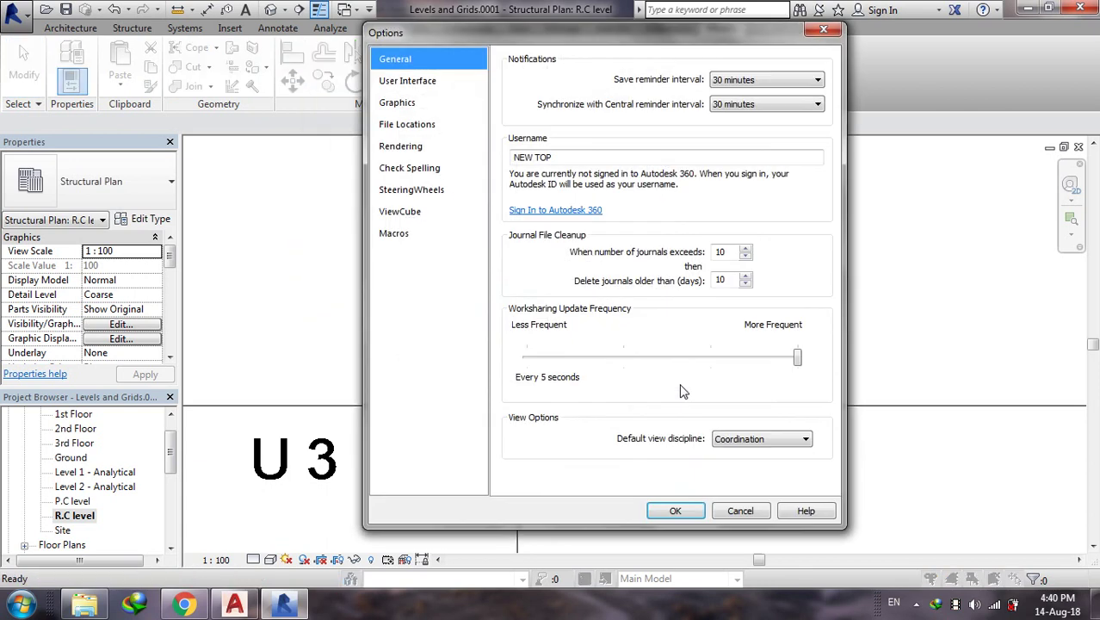
pyautogui.click(676, 512)
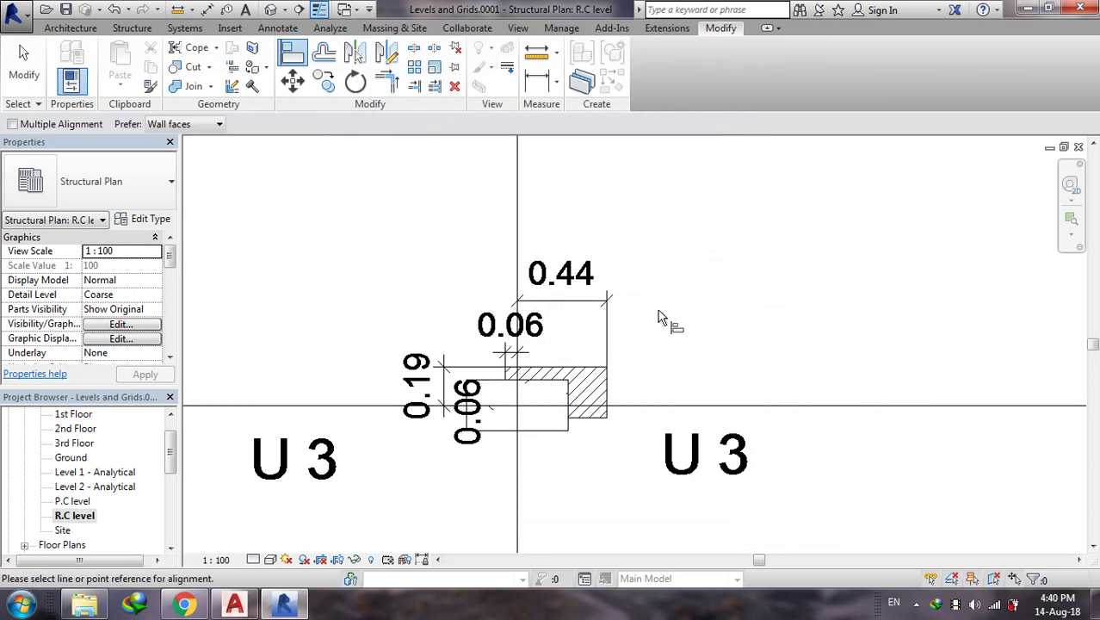
# - Align the D/4 column's side and top faces to the imported U 3 column edges
pyautogui.click(611, 389)
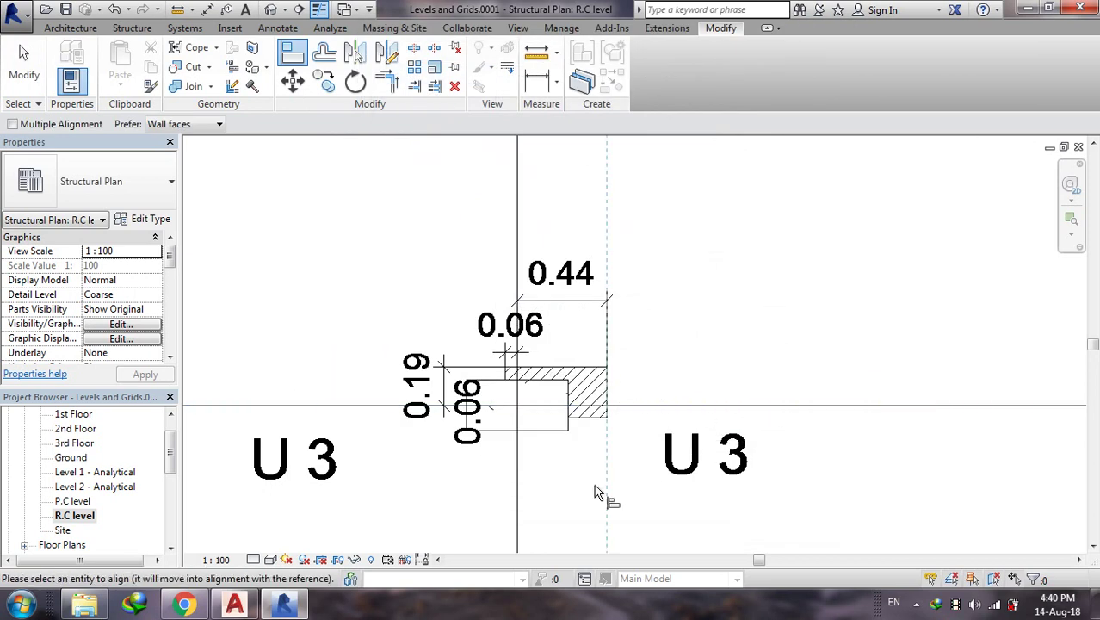
pyautogui.click(592, 431)
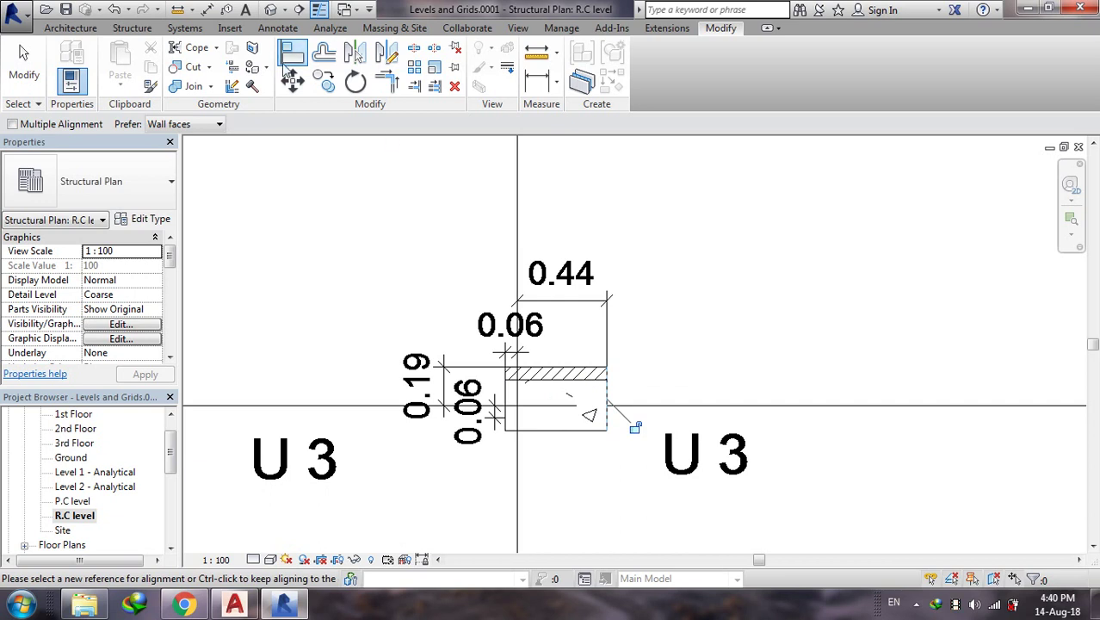
pyautogui.click(587, 372)
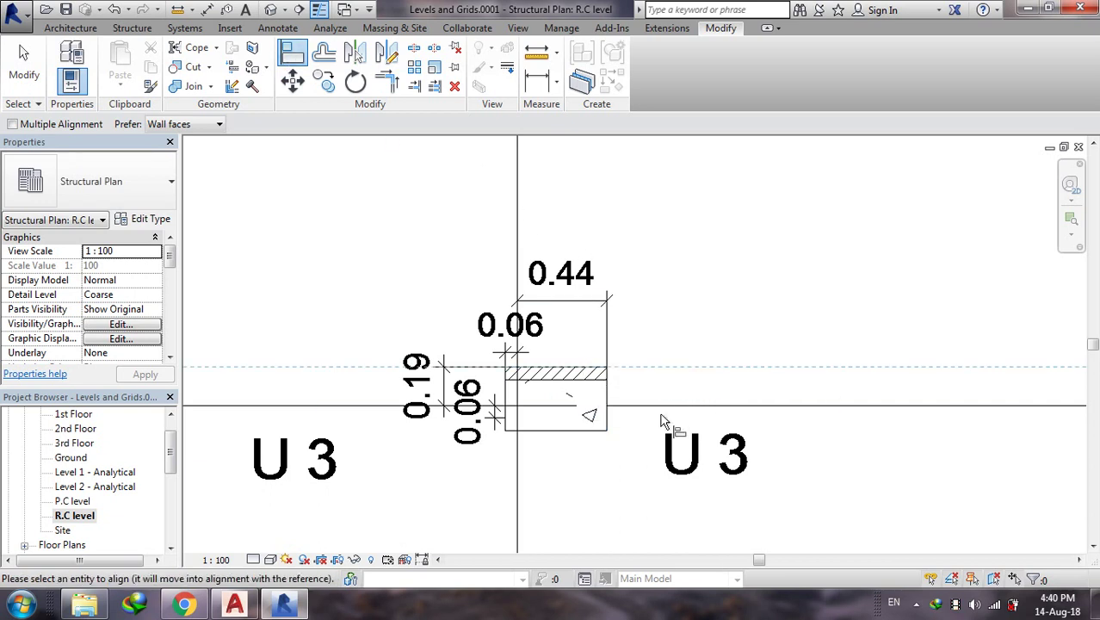
pyautogui.click(596, 381)
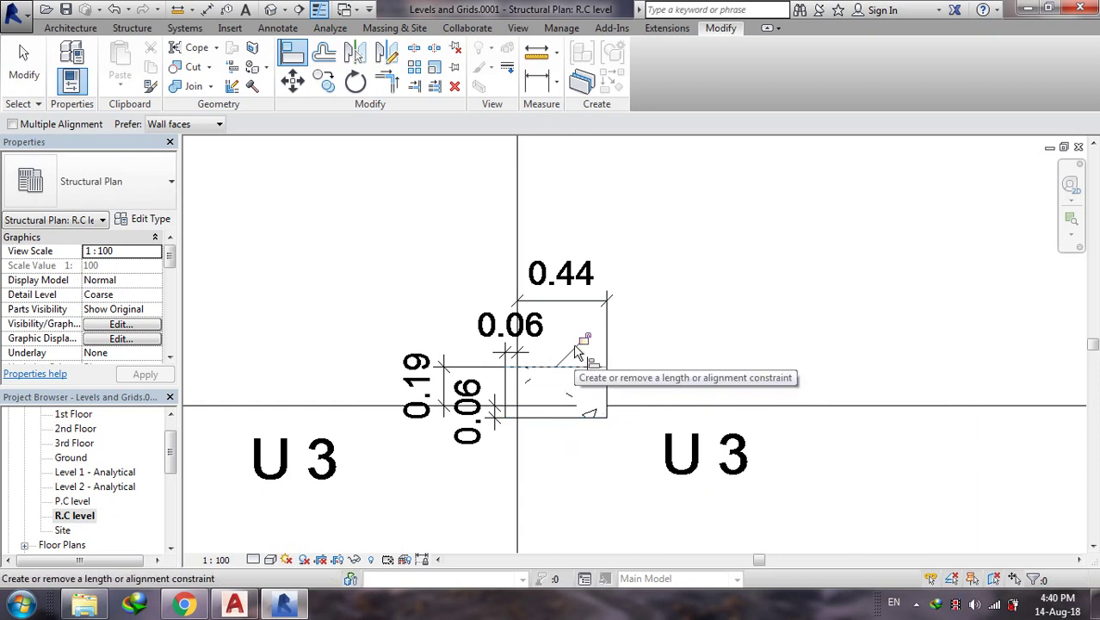
pyautogui.scroll(-2, 579, 351)
pyautogui.scroll(-2, 578, 351)
pyautogui.press('Escape')
pyautogui.press('Escape')
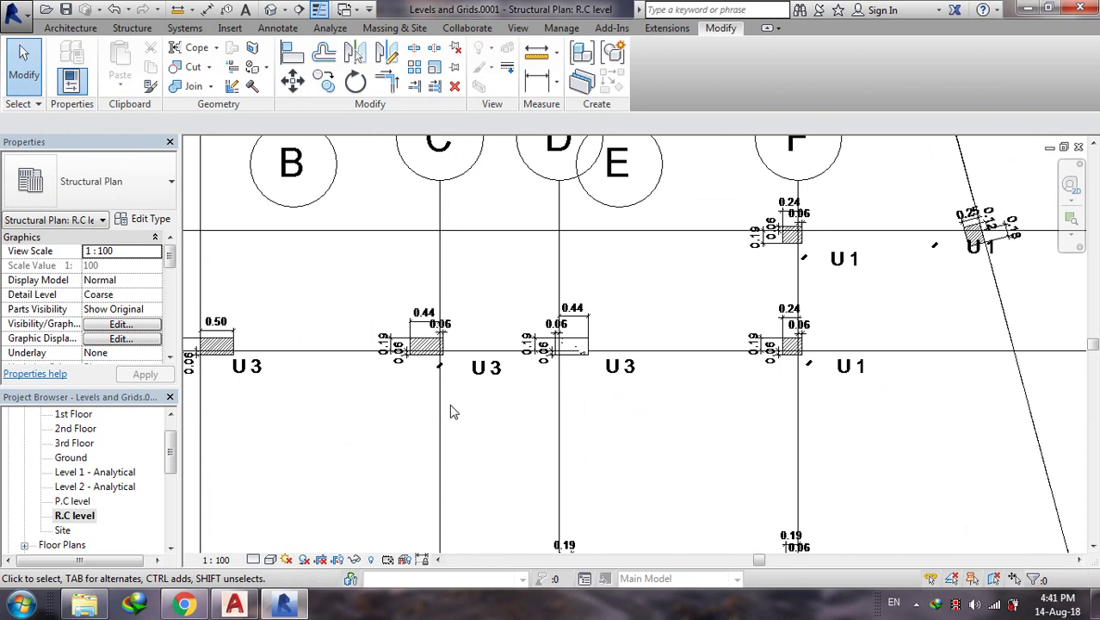
pyautogui.scroll(-2, 620, 292)
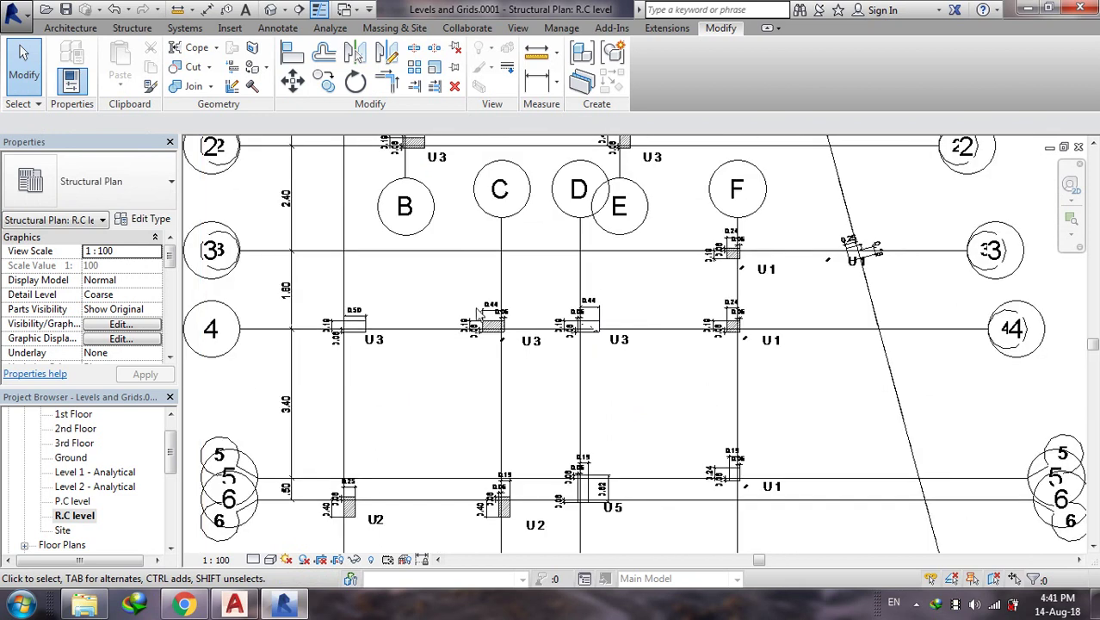
pyautogui.click(592, 327)
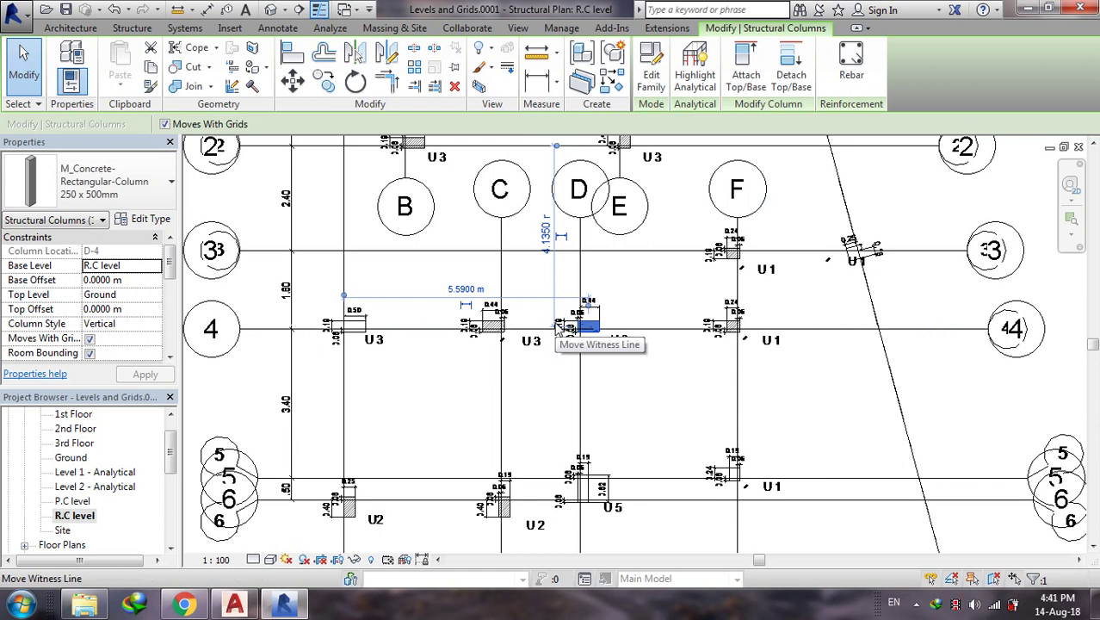
pyautogui.scroll(-2, 470, 433)
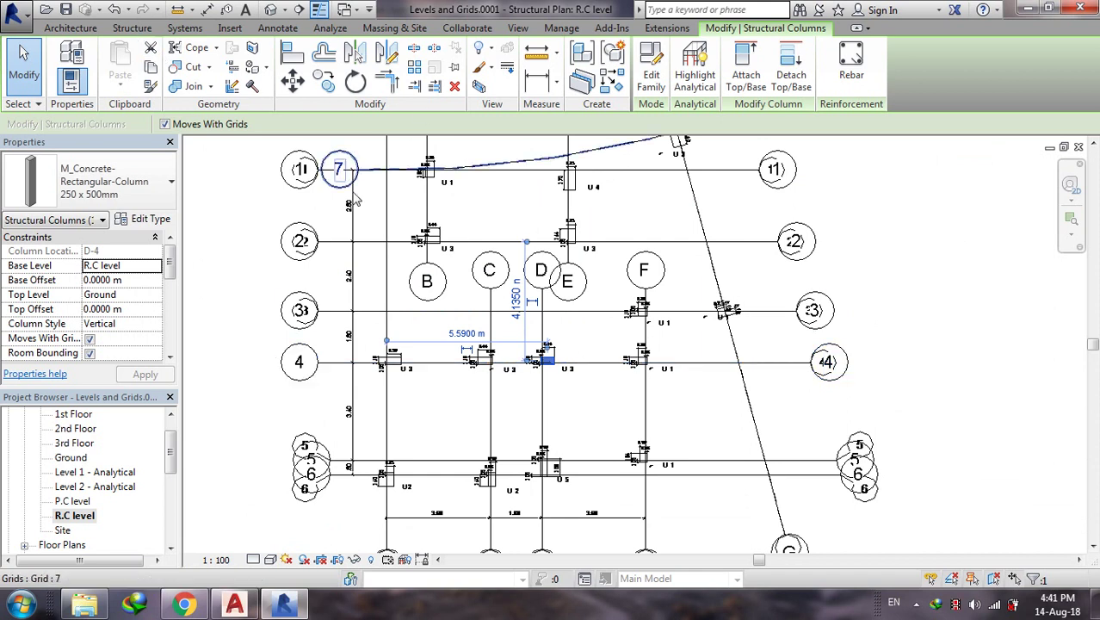
pyautogui.click(573, 412)
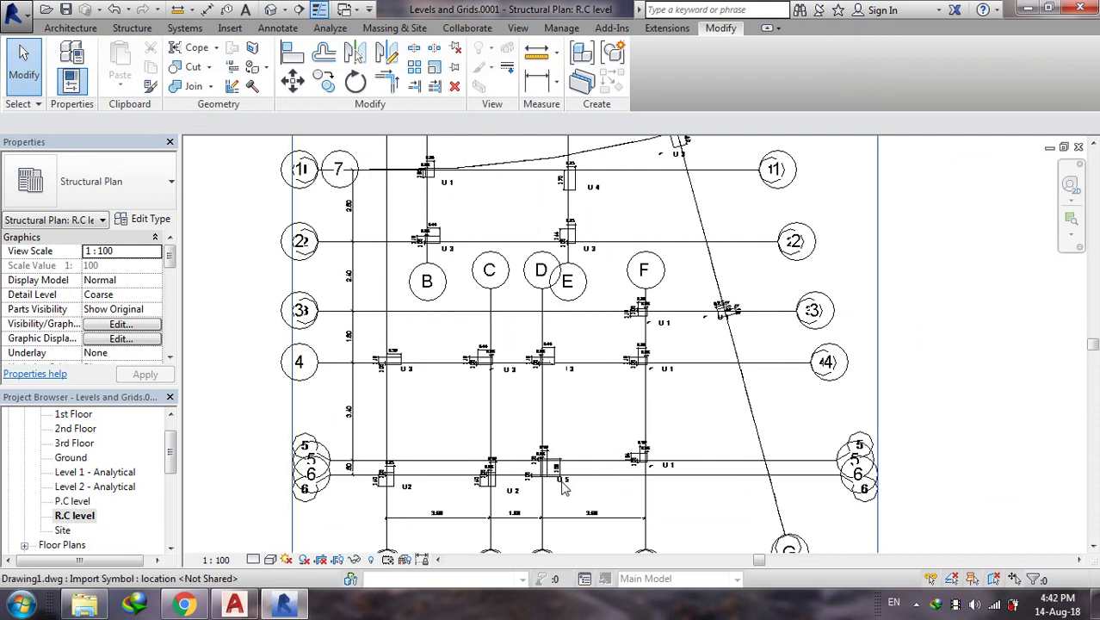
pyautogui.scroll(-2, 451, 400)
# - Query a dimension line of the Drawing1.dwg import to identify its DIM layer
pyautogui.scroll(-2, 450, 437)
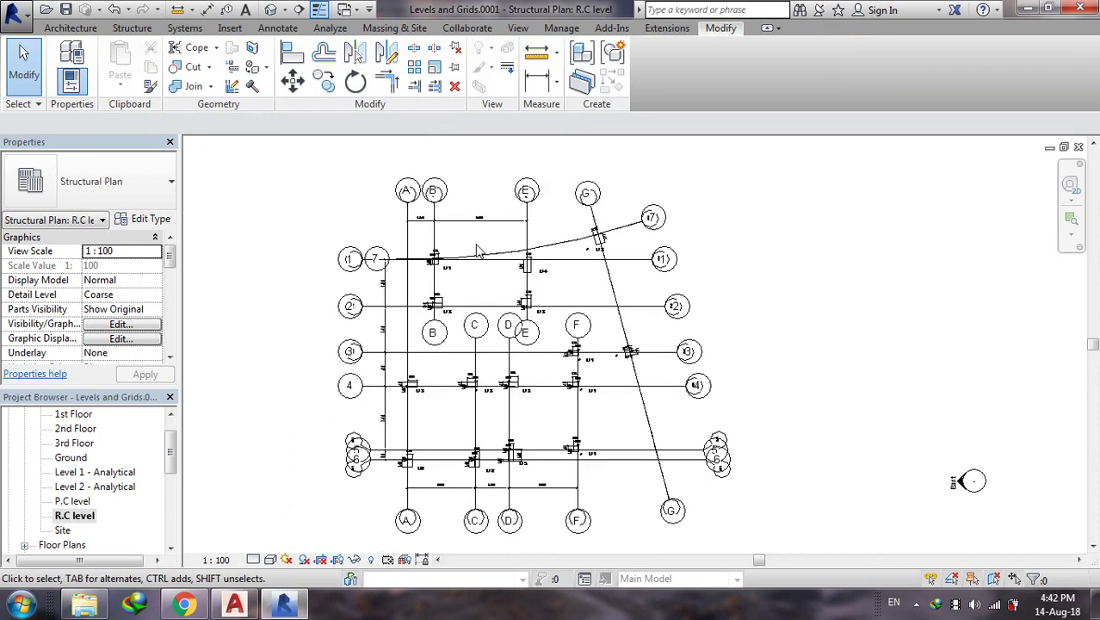
pyautogui.scroll(4, 490, 198)
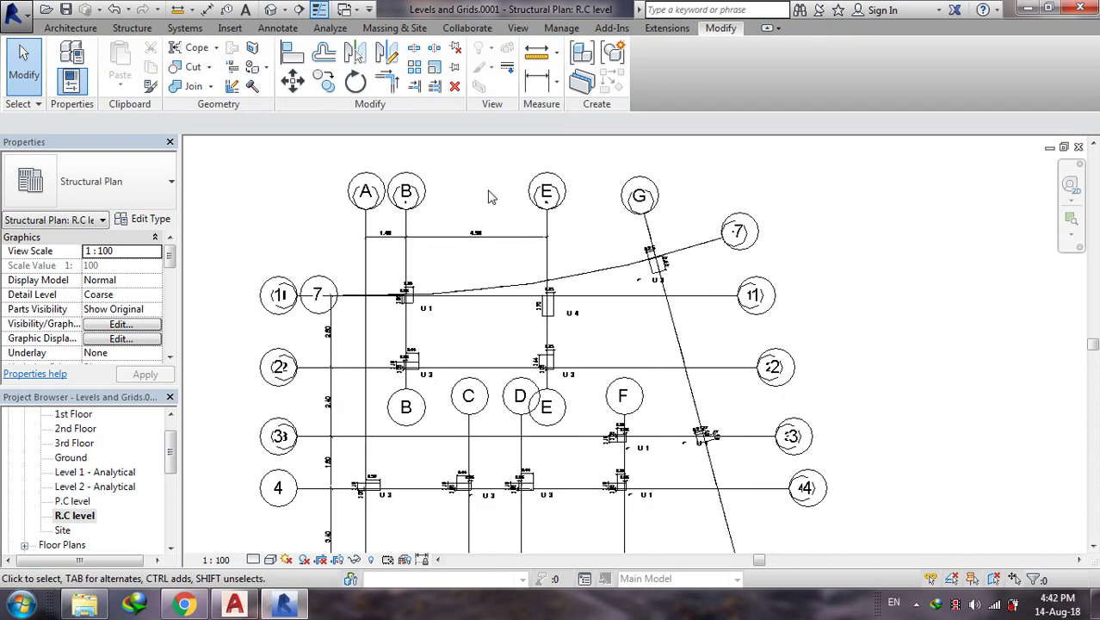
pyautogui.click(477, 239)
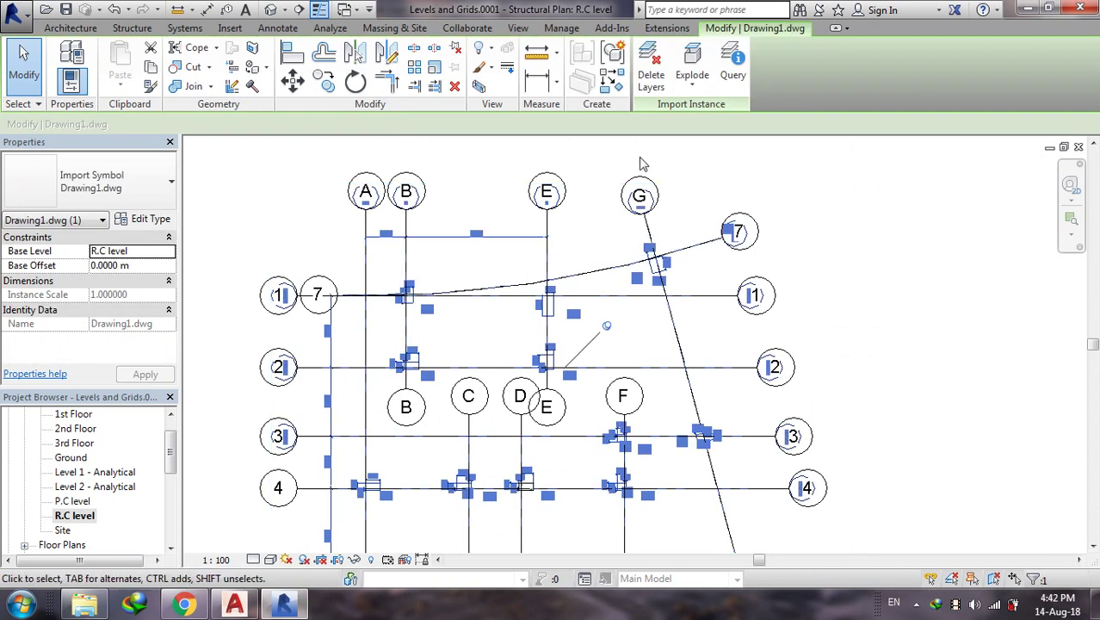
pyautogui.click(697, 89)
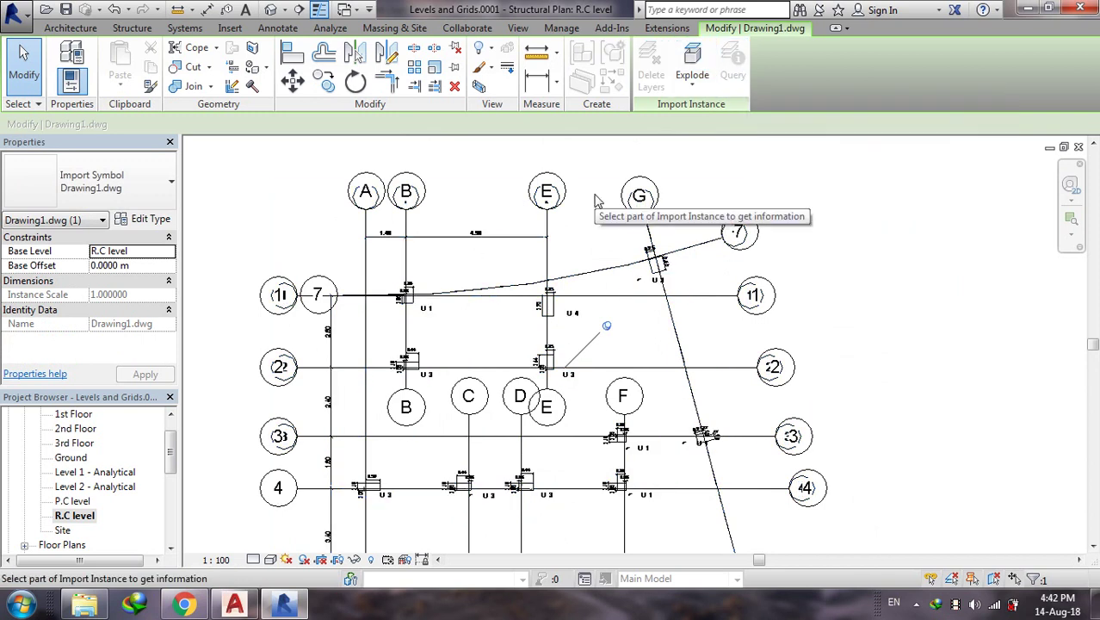
pyautogui.click(481, 244)
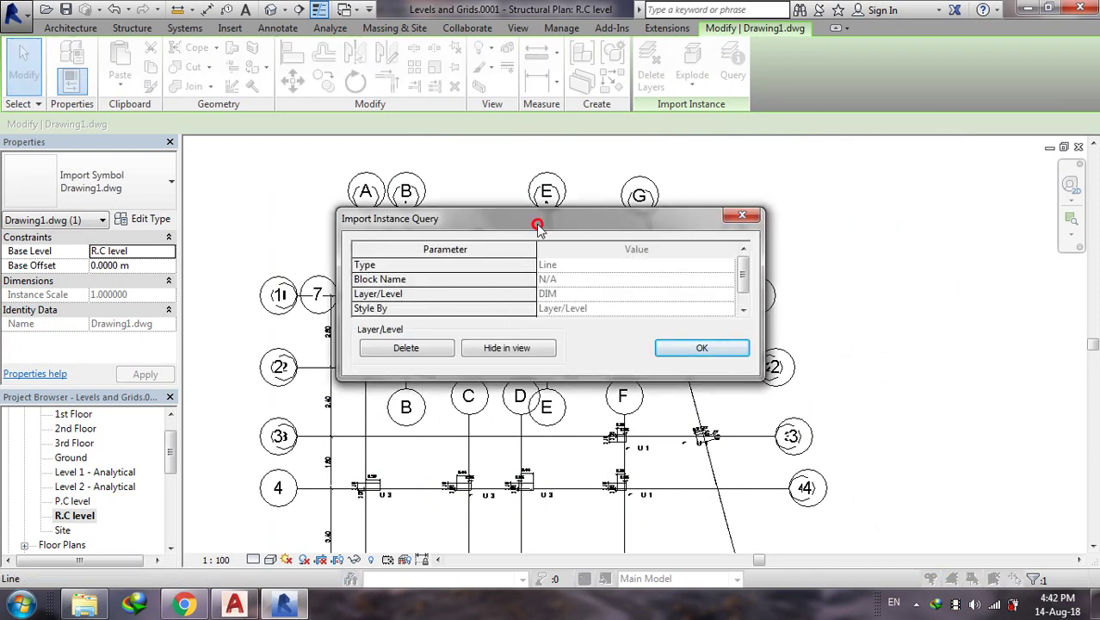
pyautogui.moveTo(538, 226)
pyautogui.mouseDown()
pyautogui.moveTo(555, 254)
pyautogui.moveTo(520, 290)
pyautogui.mouseUp()
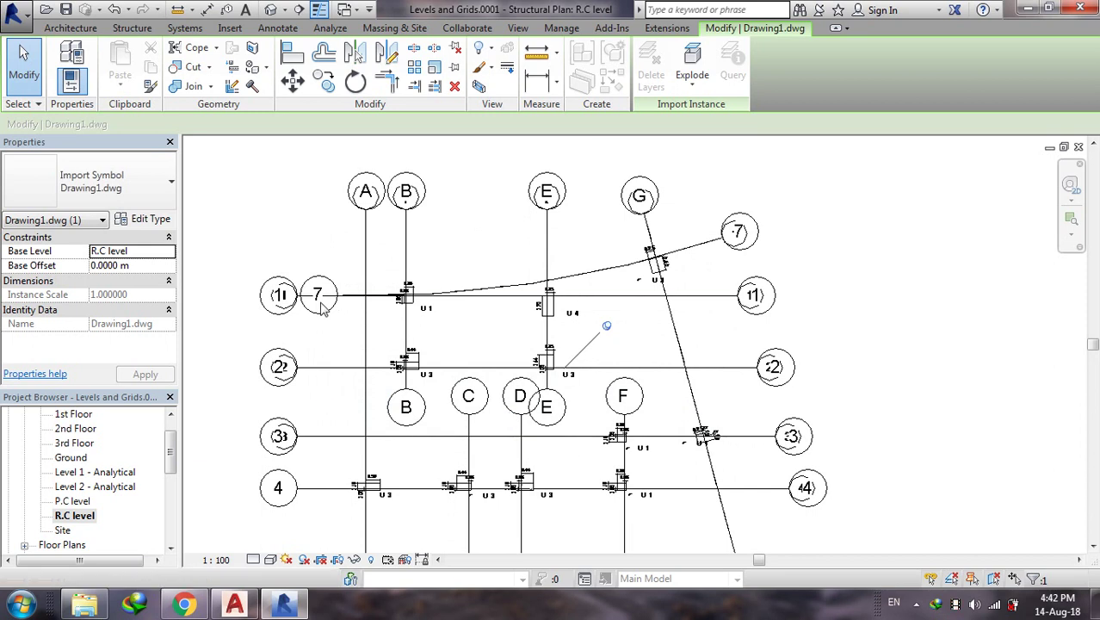
# - Re-enable Drawing1.dwg's DIM layer in Visibility/Graphics, then switch over to AutoCAD
pyautogui.click(518, 28)
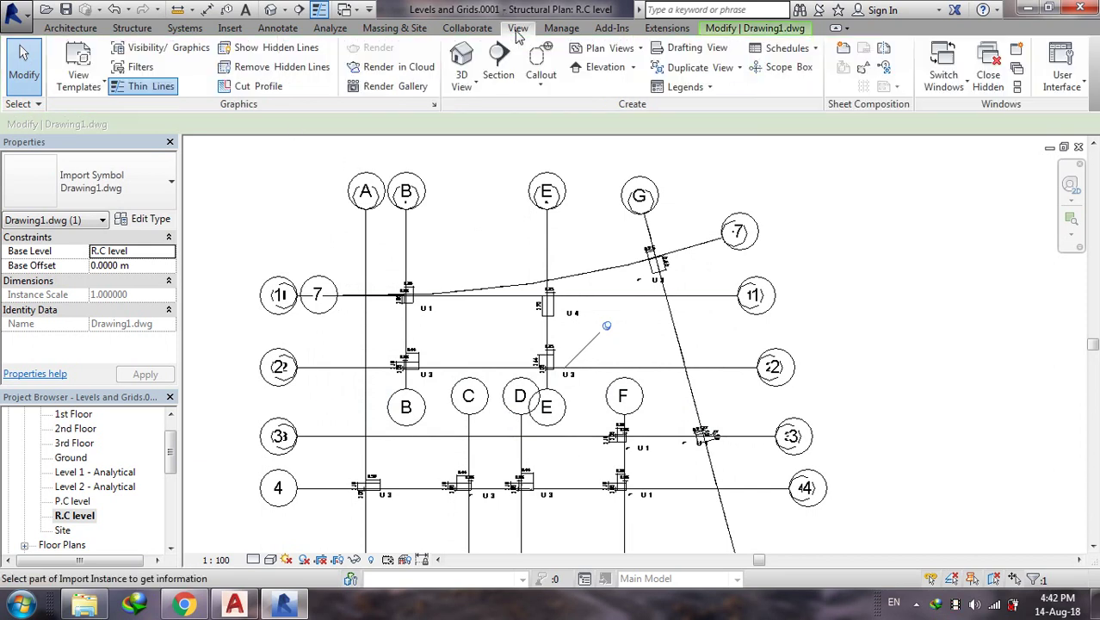
pyautogui.click(197, 56)
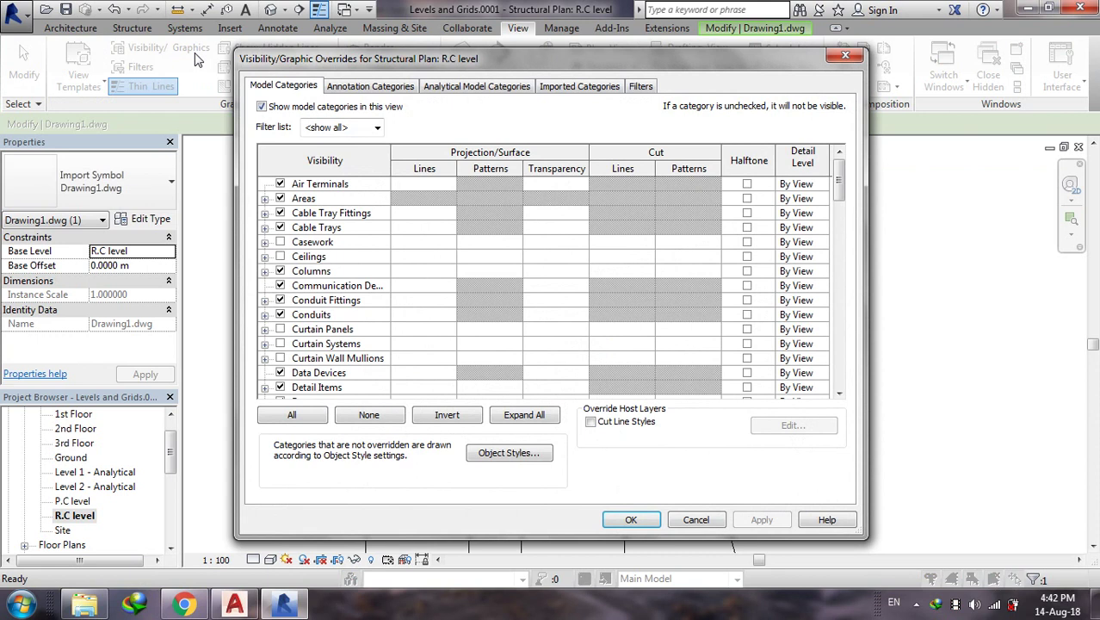
pyautogui.click(562, 90)
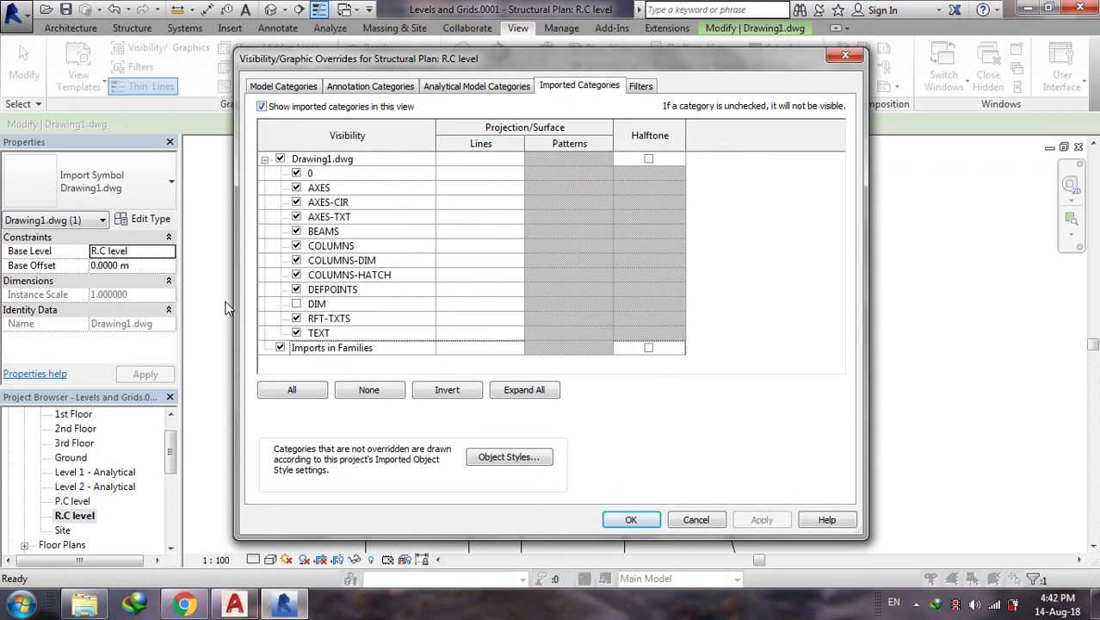
pyautogui.click(296, 305)
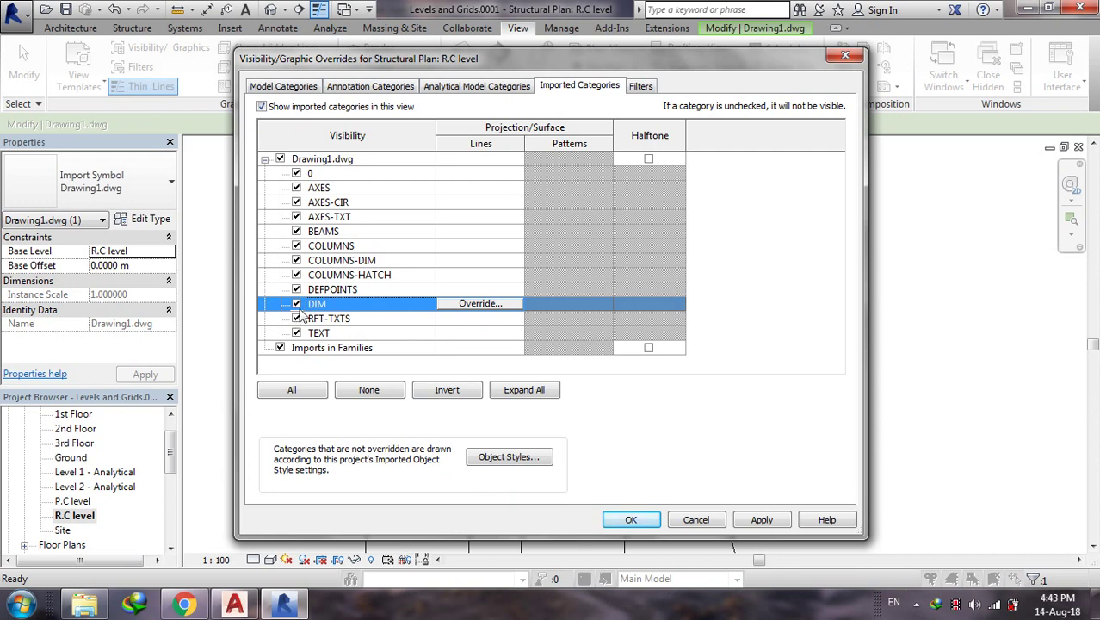
pyautogui.click(631, 521)
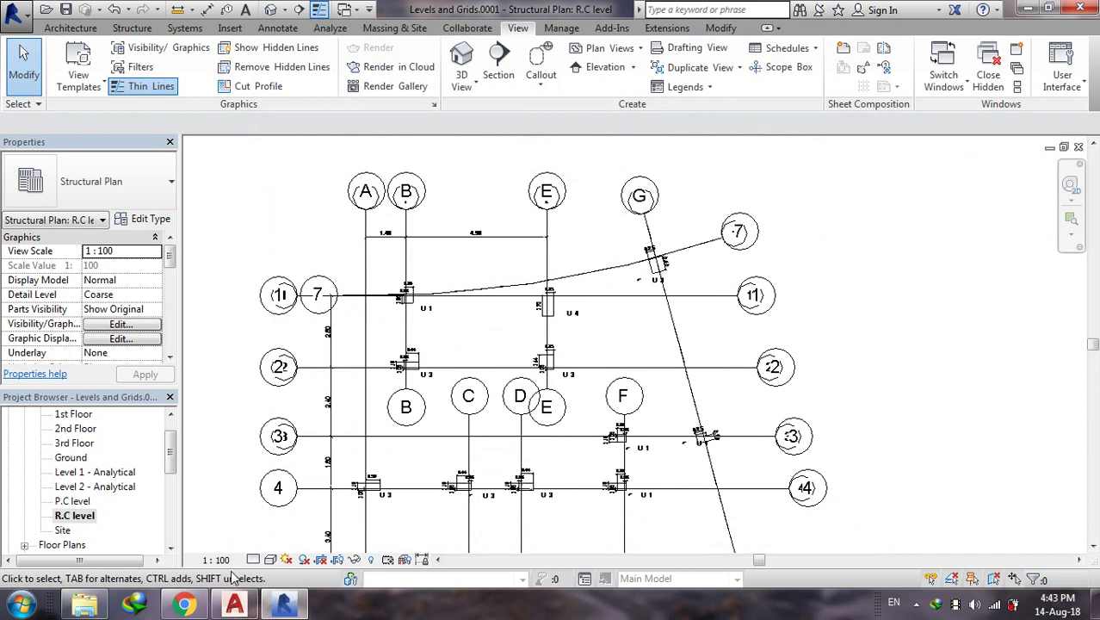
pyautogui.click(234, 605)
# - Window-select the upper-left floor plan of E42-1 and copy it to the clipboard
pyautogui.scroll(-2, 458, 464)
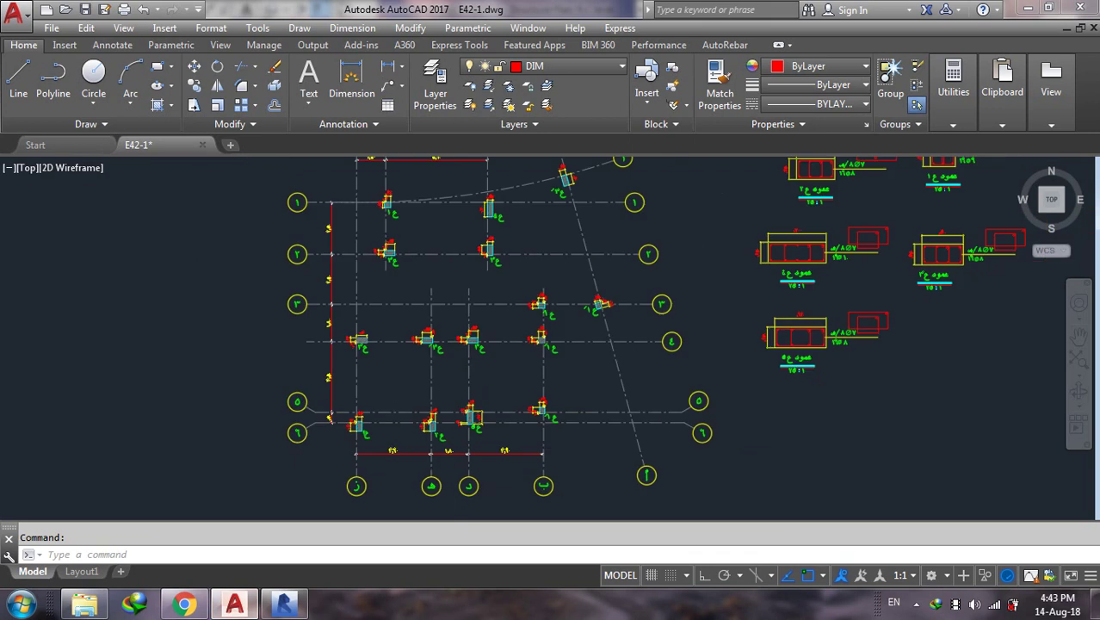
pyautogui.scroll(-6, 457, 464)
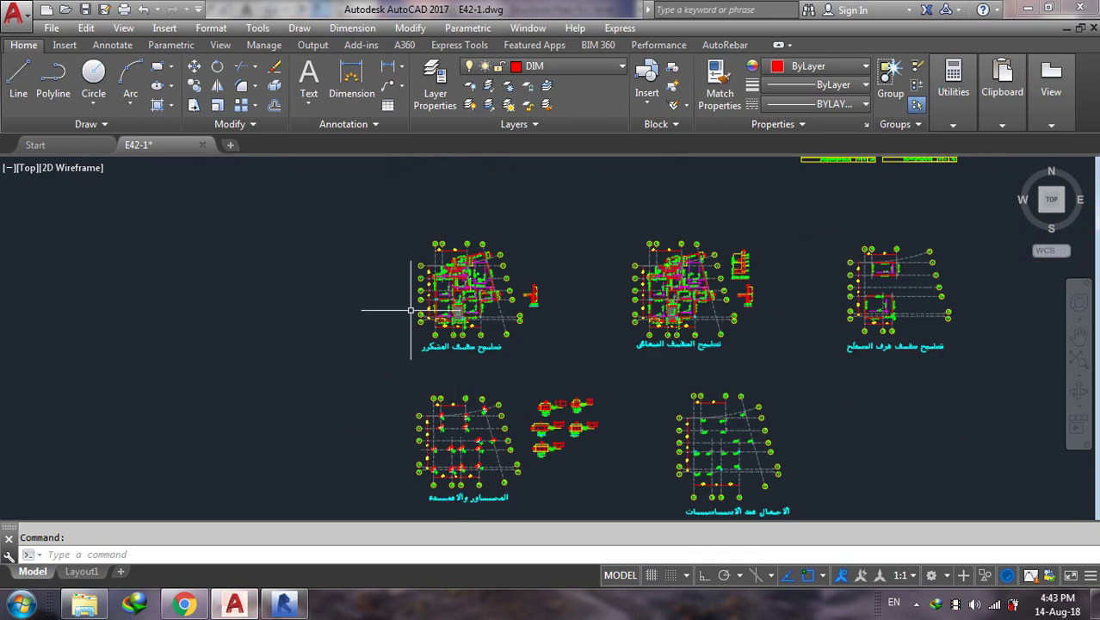
pyautogui.scroll(5, 475, 284)
pyautogui.scroll(-2, 447, 354)
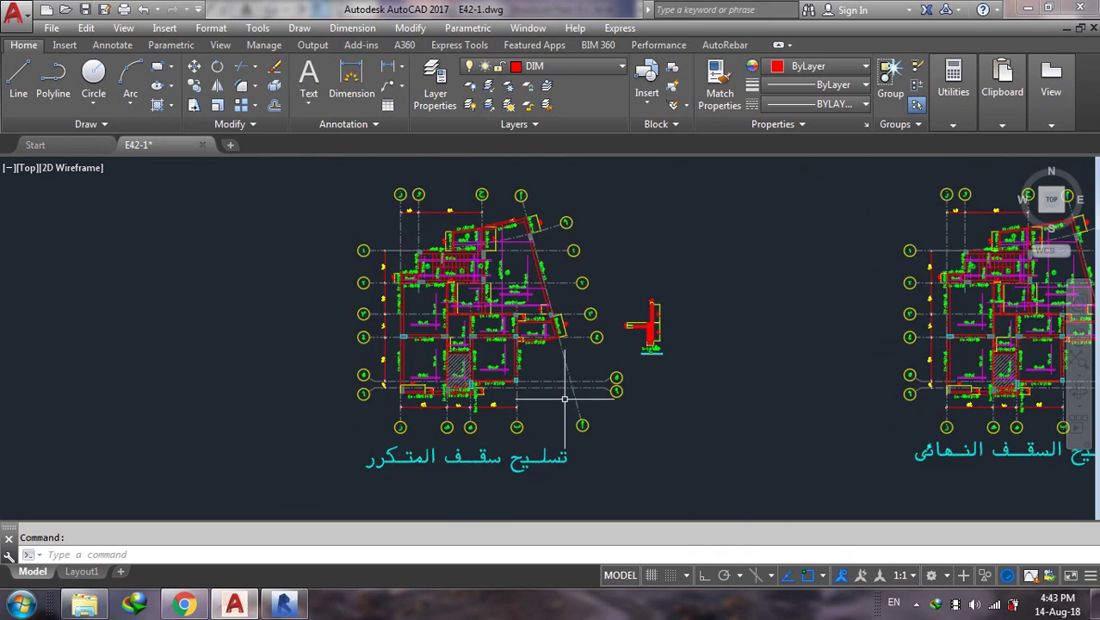
pyautogui.click(314, 485)
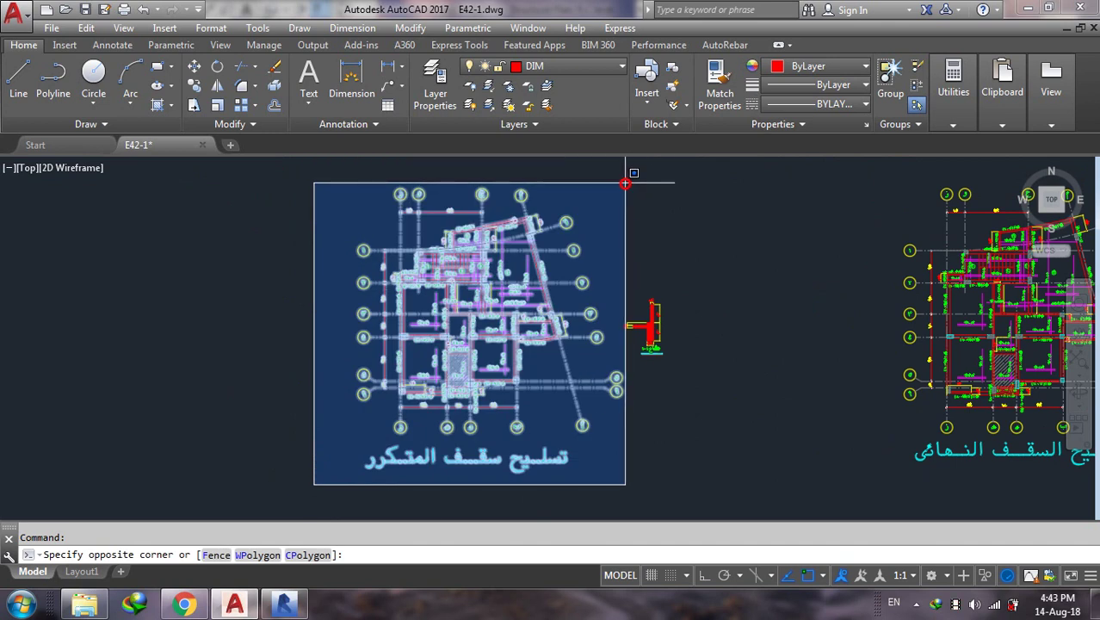
pyautogui.click(623, 183)
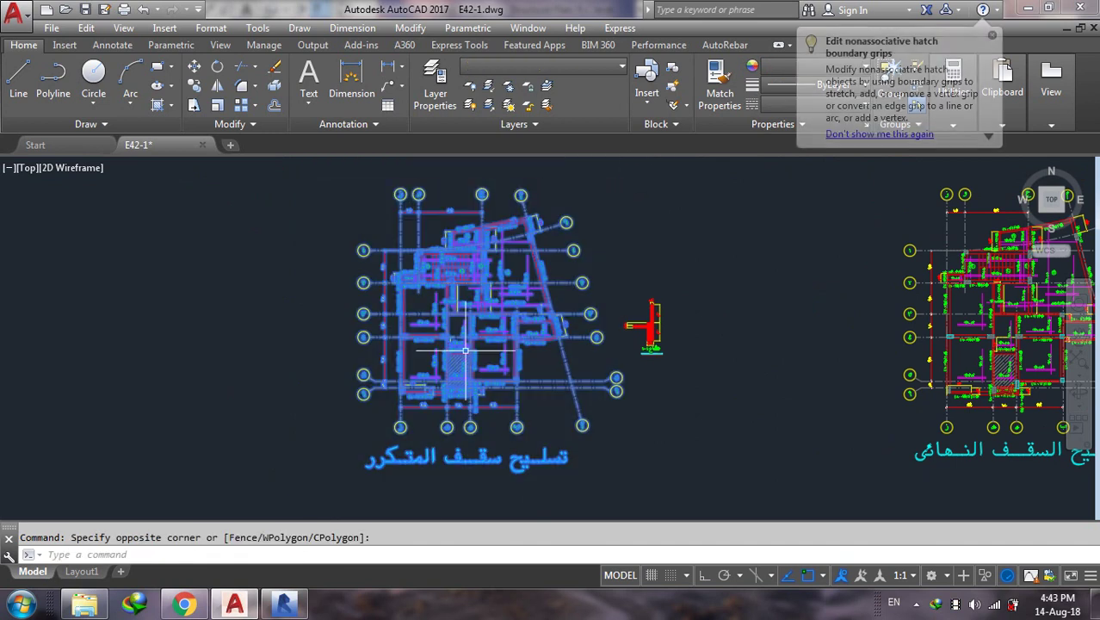
pyautogui.hotkey('ctrl', 'c')
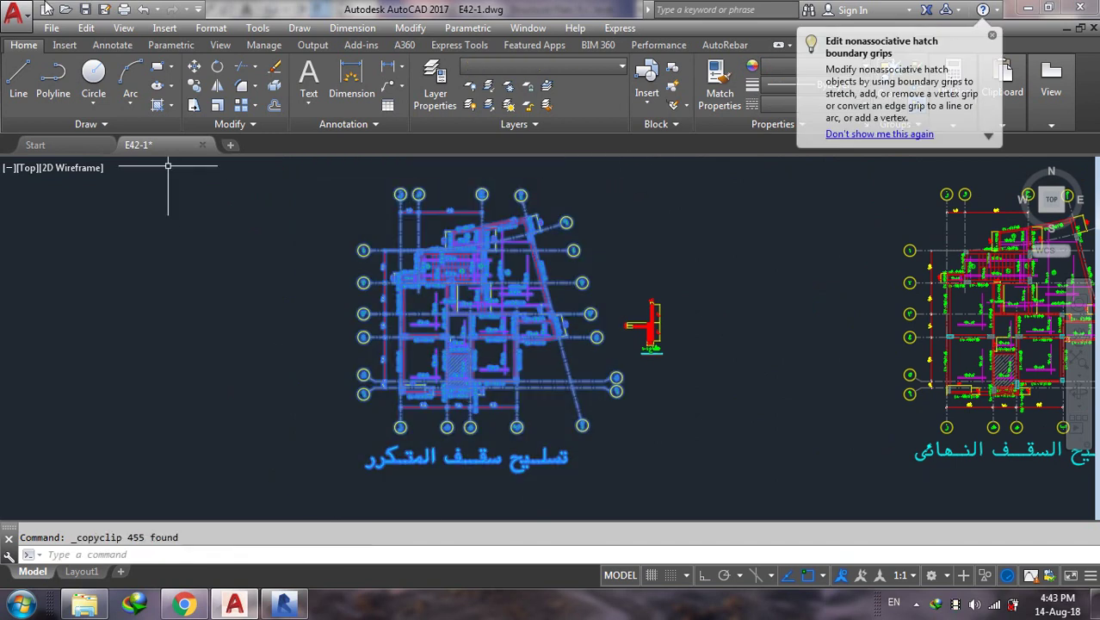
# - Create a new blank drawing with no template (Imperial)
pyautogui.click(15, 12)
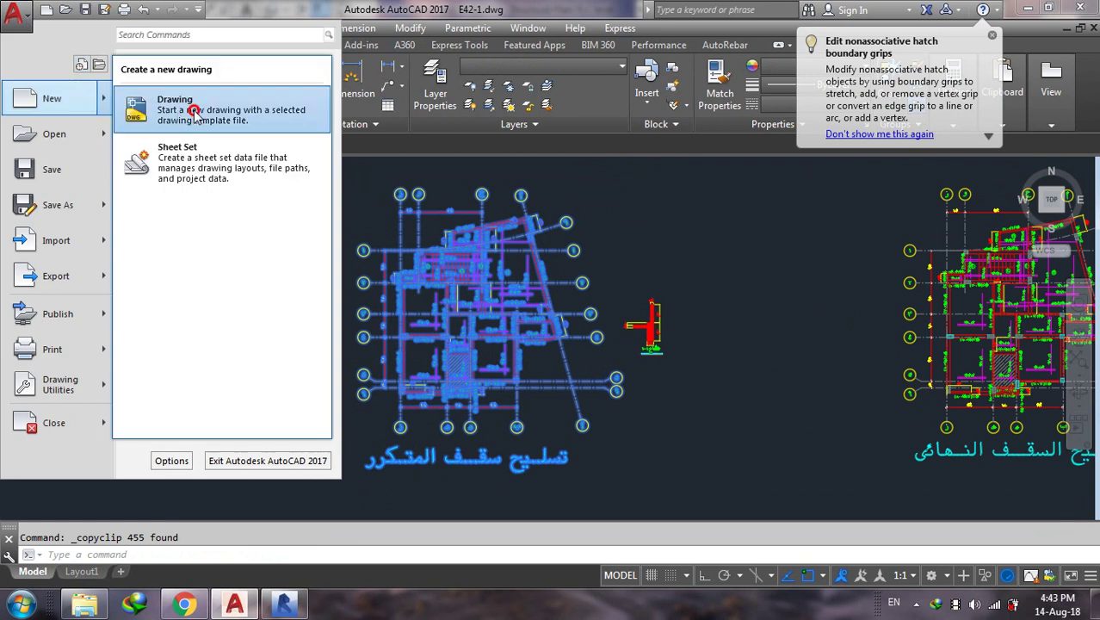
pyautogui.click(186, 110)
pyautogui.click(800, 454)
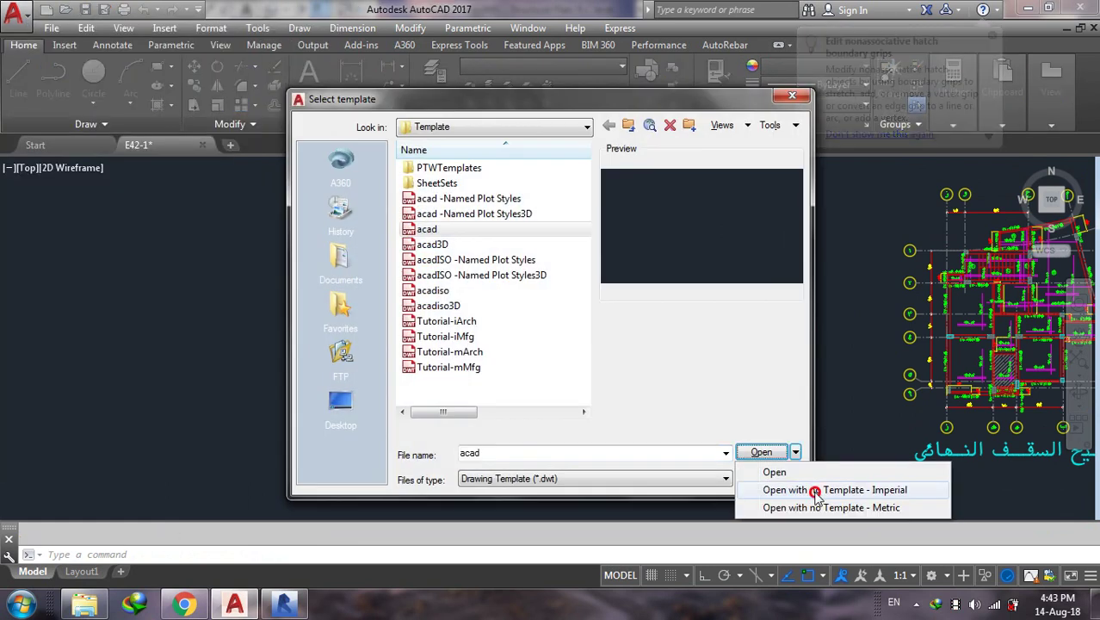
pyautogui.click(814, 488)
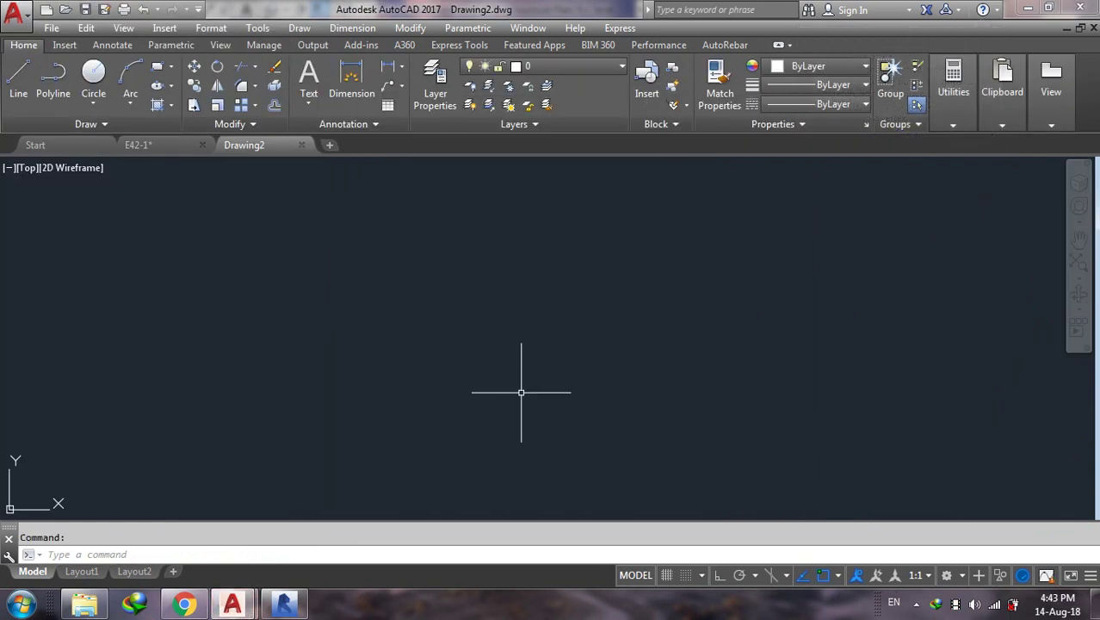
# - Paste the copied floor plan into Drawing2 at a picked insertion point
pyautogui.hotkey('ctrl', 'v')
pyautogui.scroll(-3, 318, 426)
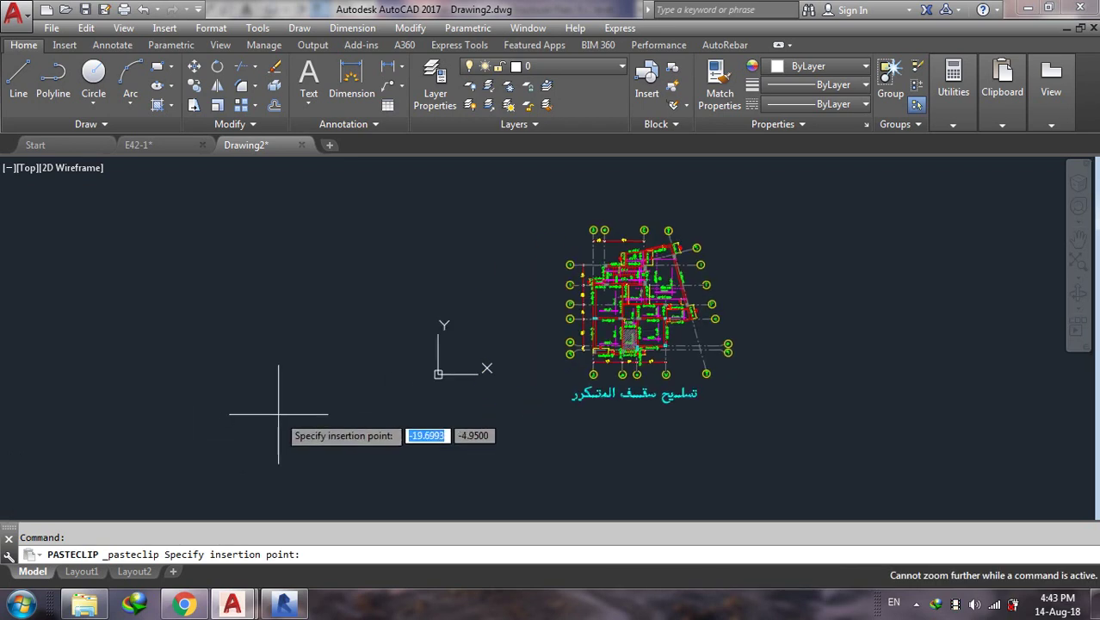
pyautogui.click(264, 428)
pyautogui.scroll(2, 676, 384)
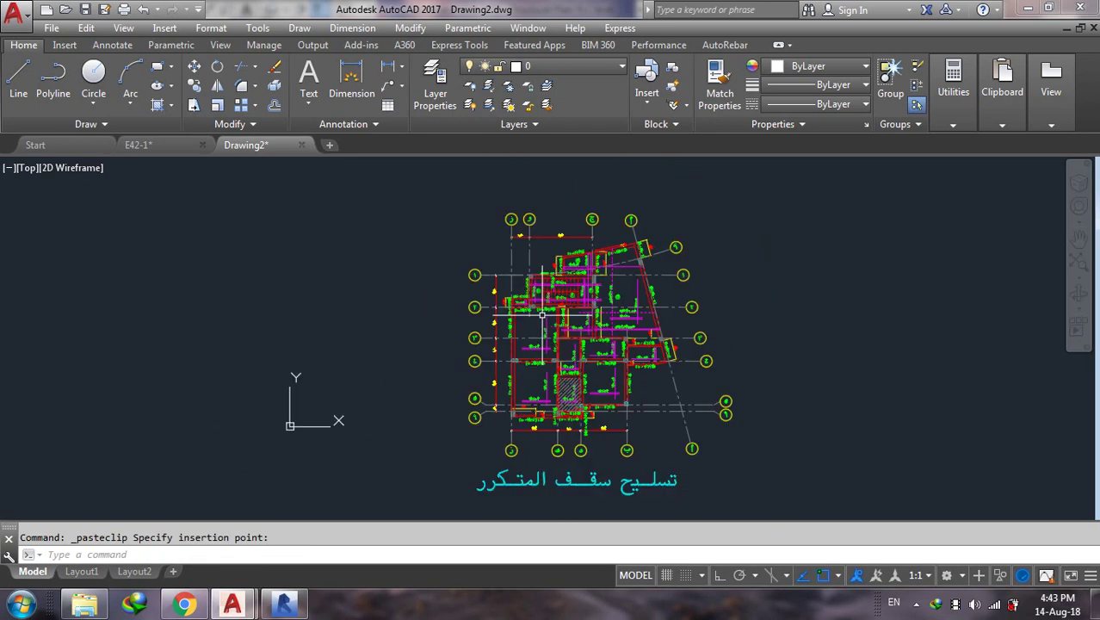
pyautogui.scroll(-4, 625, 326)
pyautogui.scroll(2, 625, 326)
pyautogui.scroll(2, 625, 327)
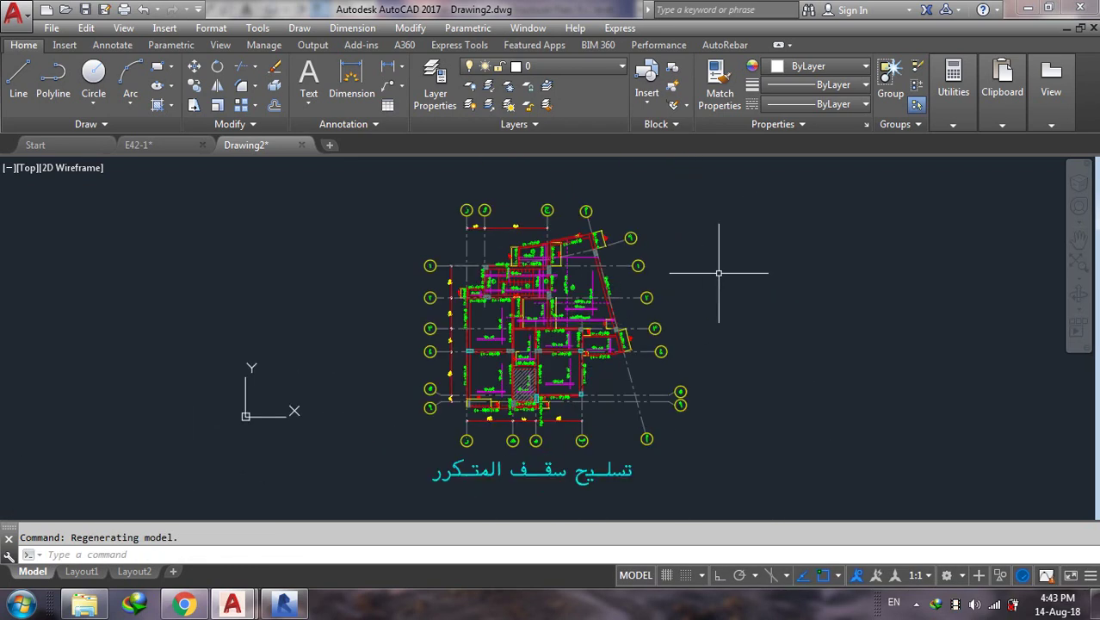
pyautogui.press('Escape')
pyautogui.write('UN')
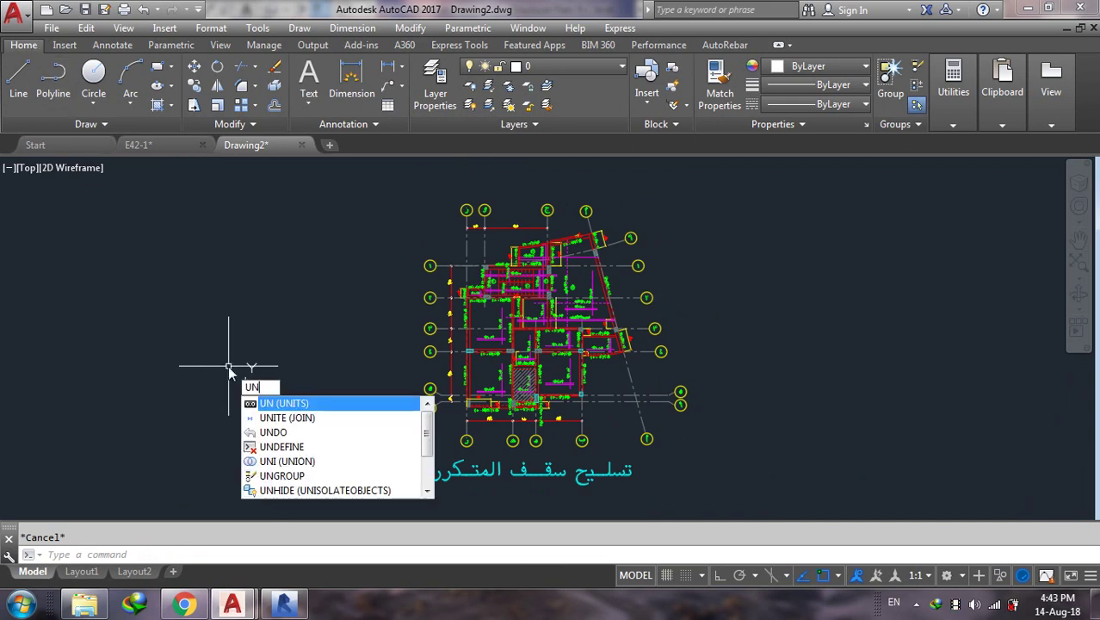
# - Set Drawing2's insertion scale units to Meters
pyautogui.press('Return')
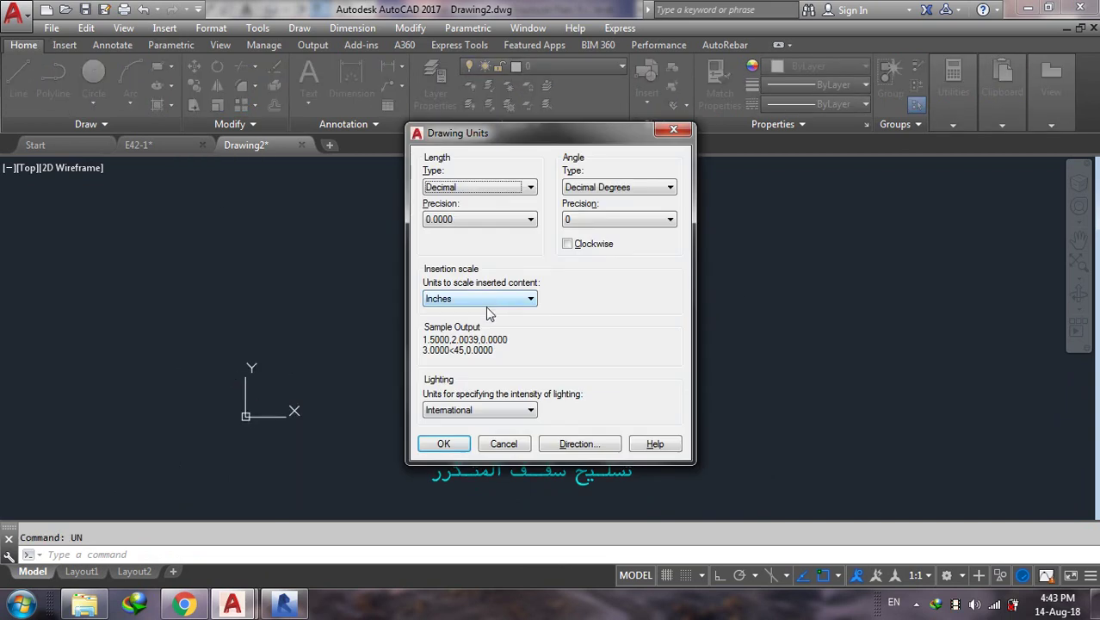
pyautogui.click(488, 299)
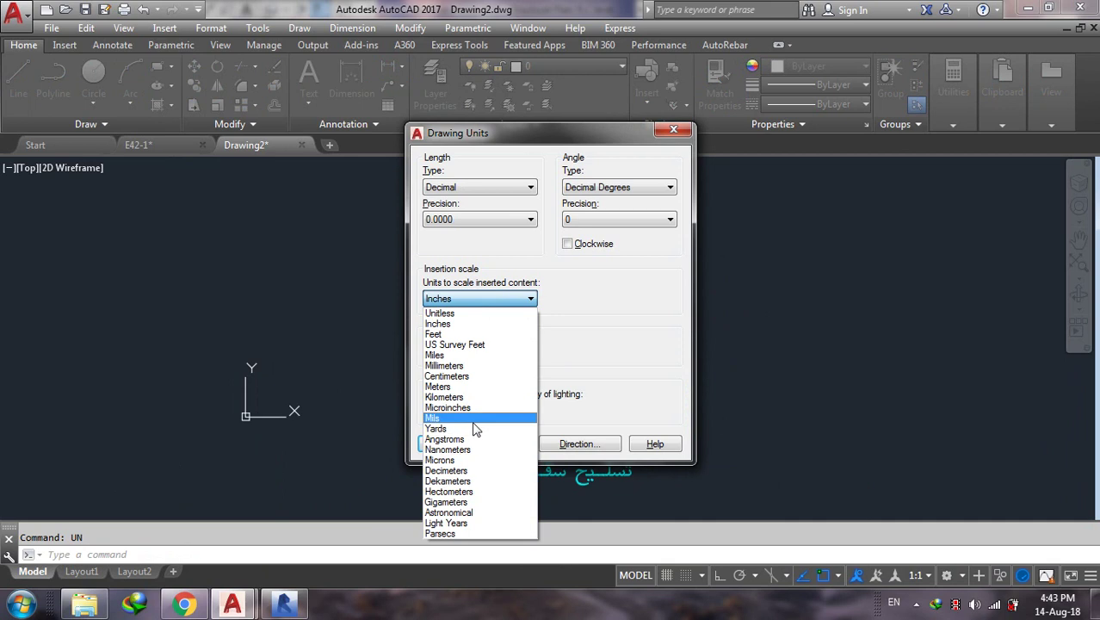
pyautogui.click(469, 386)
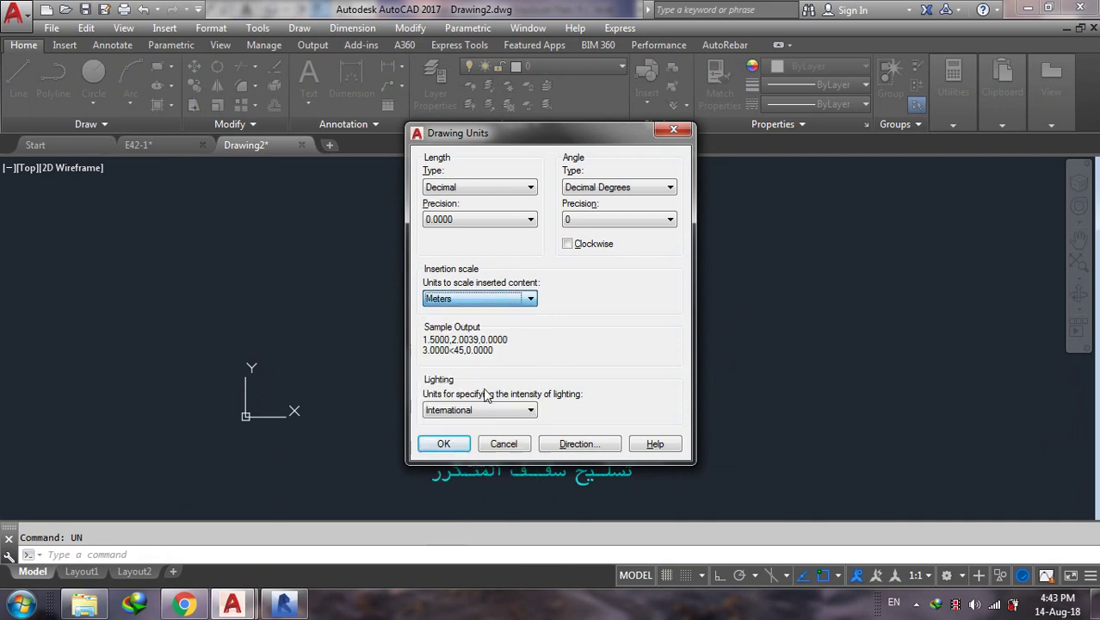
pyautogui.click(438, 444)
# - Save Drawing2.dwg to the Desktop
pyautogui.click(16, 12)
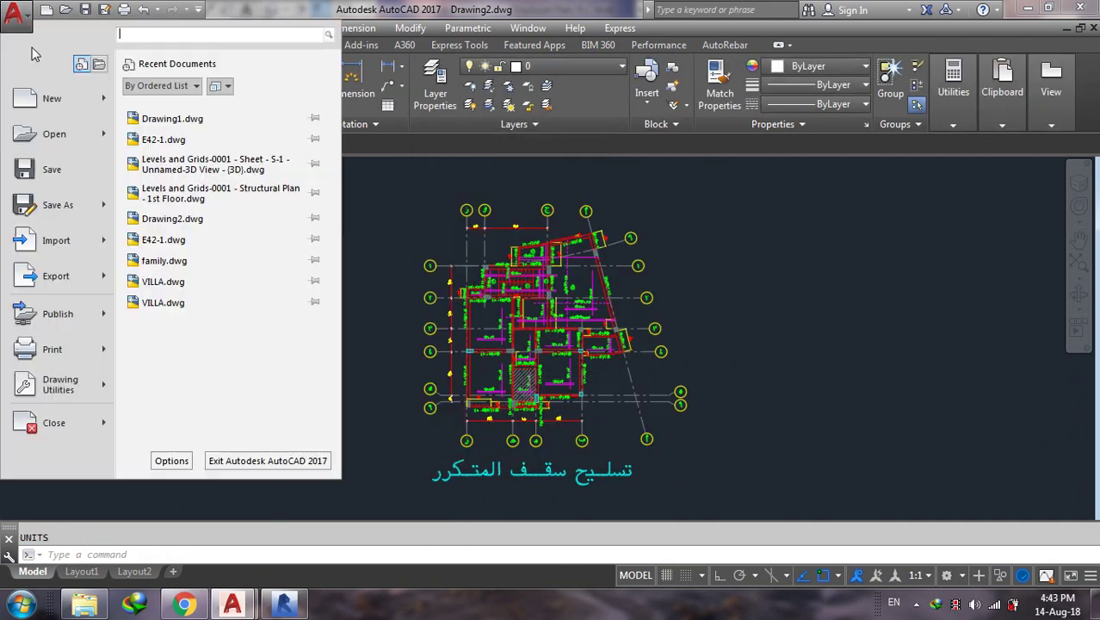
pyautogui.click(49, 209)
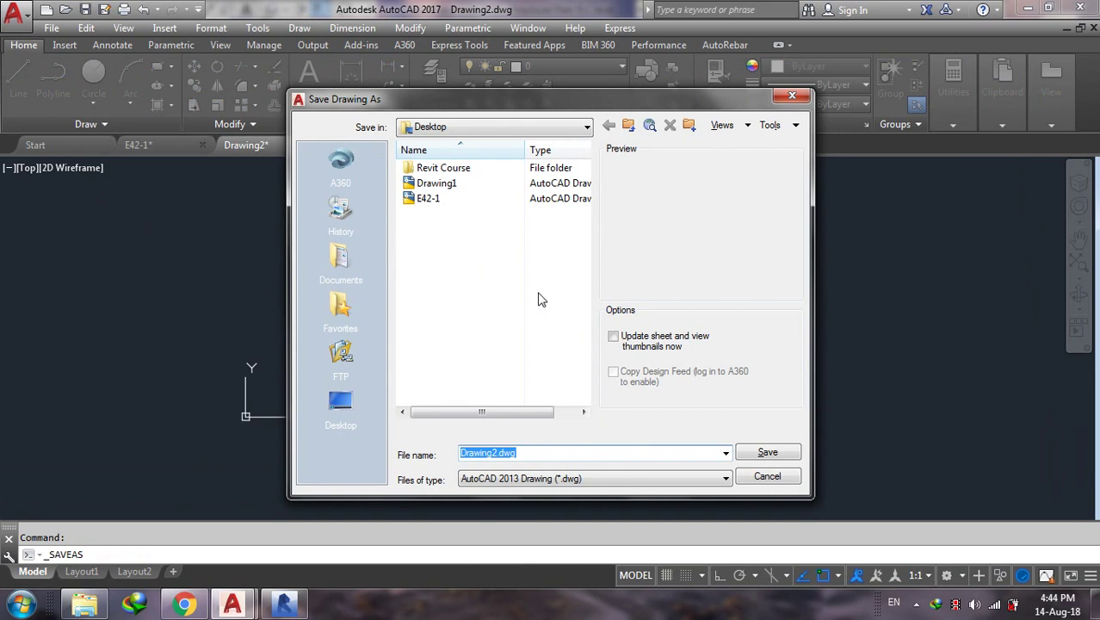
pyautogui.click(762, 454)
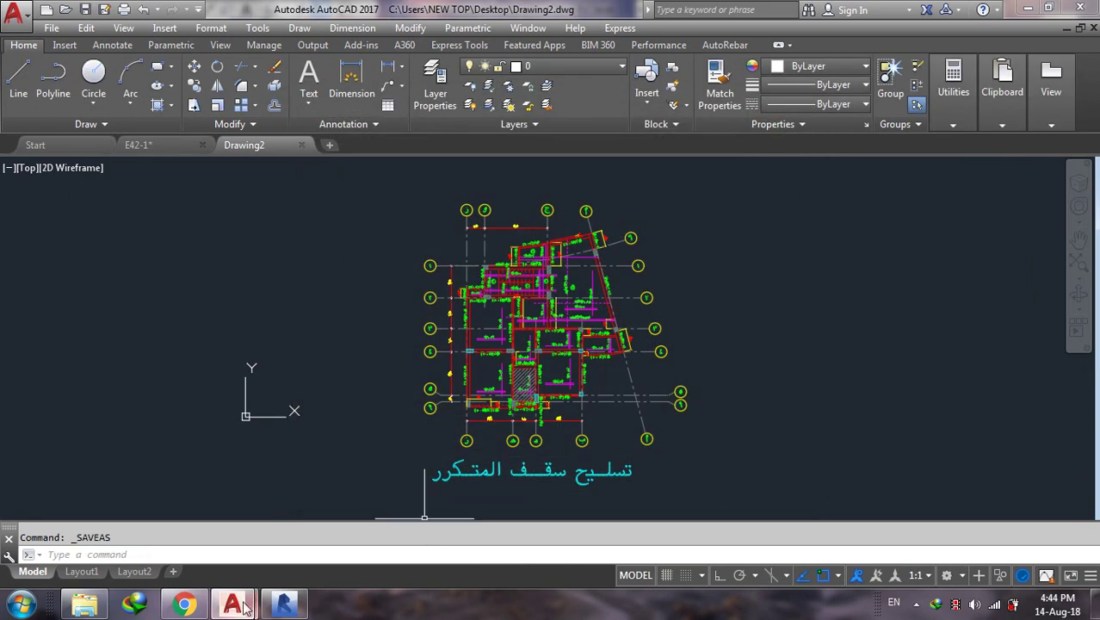
# - Return to Revit and open the Ground structural plan
pyautogui.click(267, 609)
pyautogui.scroll(-2, 593, 334)
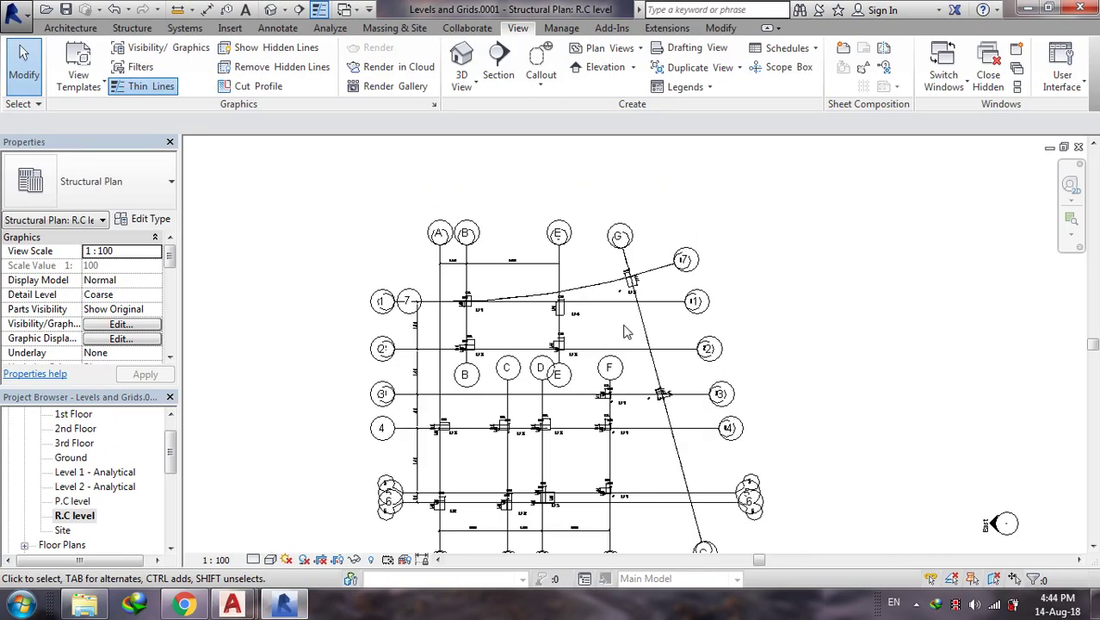
pyautogui.scroll(-2, 613, 344)
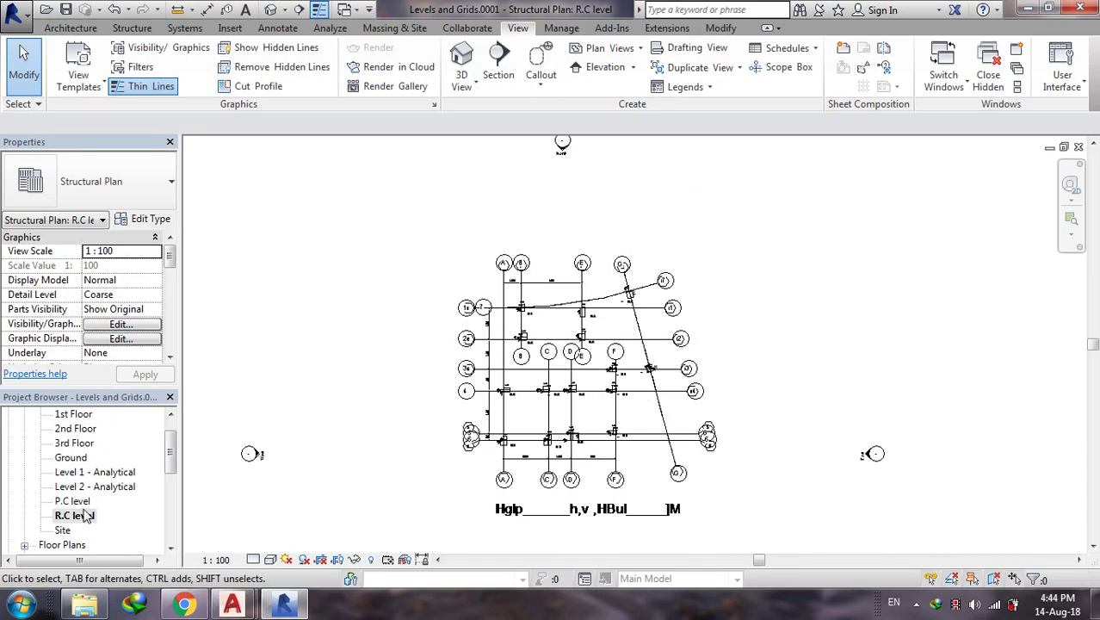
pyautogui.doubleClick(90, 457)
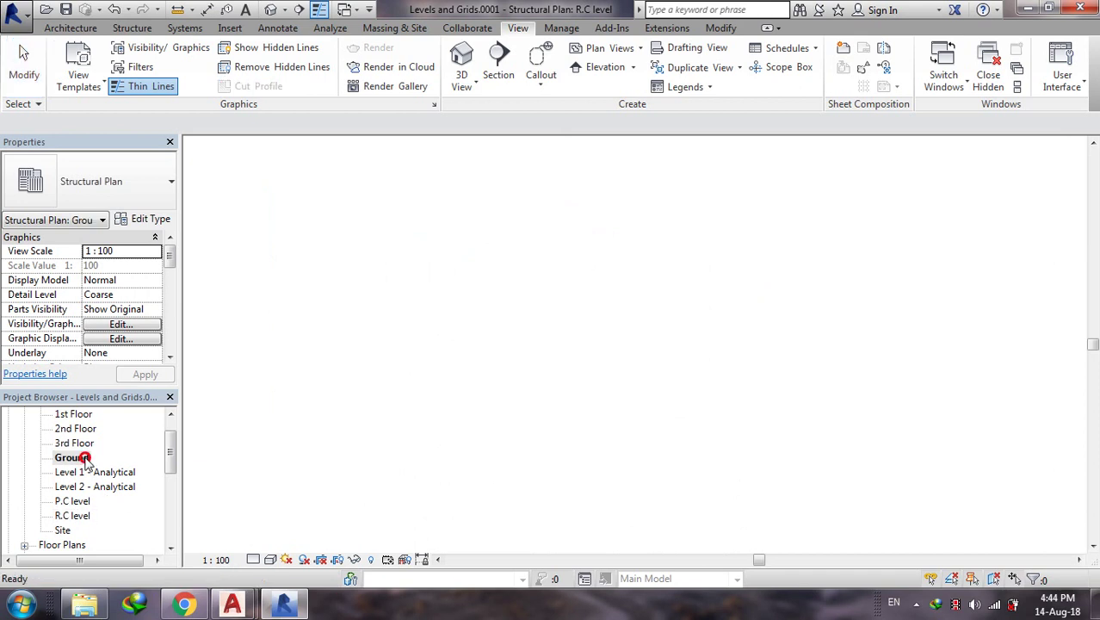
# - Zoom to fit the Ground plan and select the imported Drawing1 plan
pyautogui.scroll(2, 565, 256)
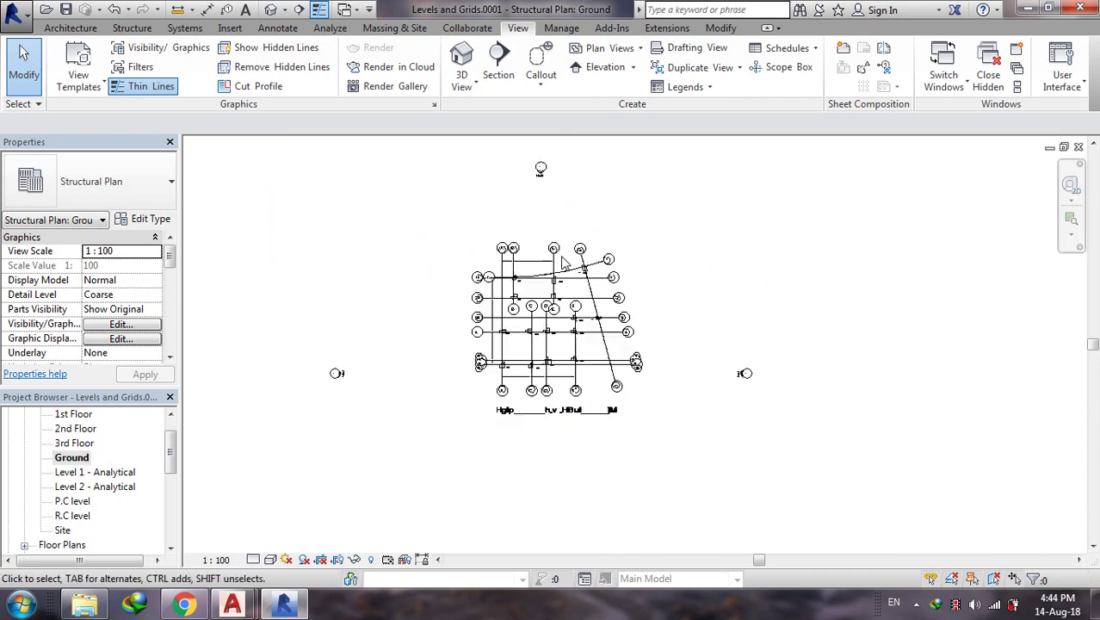
pyautogui.scroll(1, 565, 256)
pyautogui.scroll(1, 564, 255)
pyautogui.scroll(2, 556, 332)
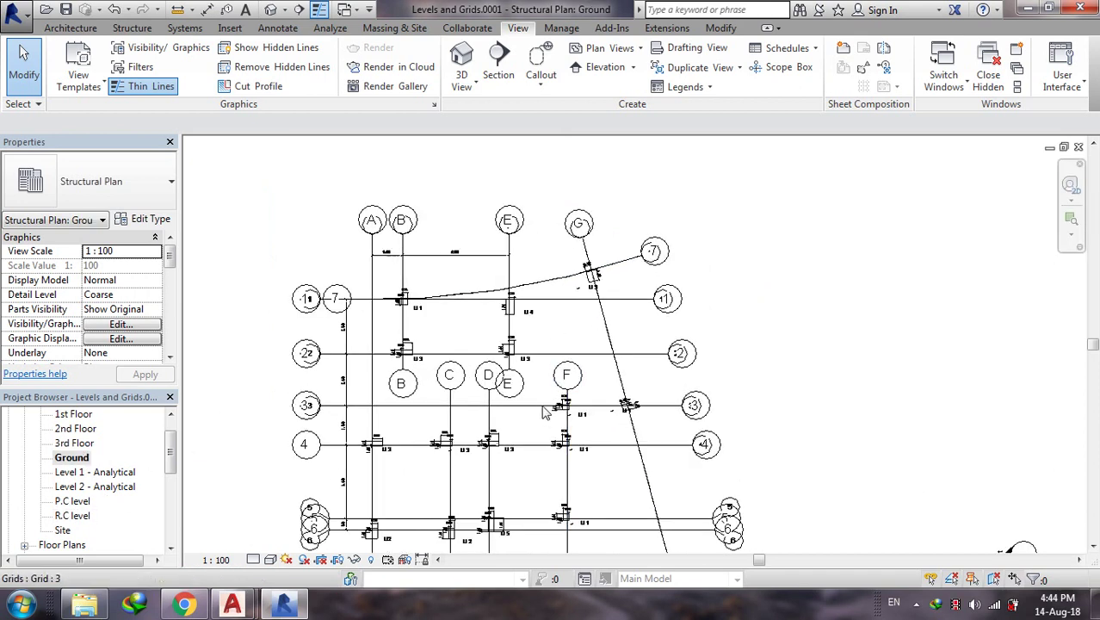
pyautogui.scroll(-1, 585, 389)
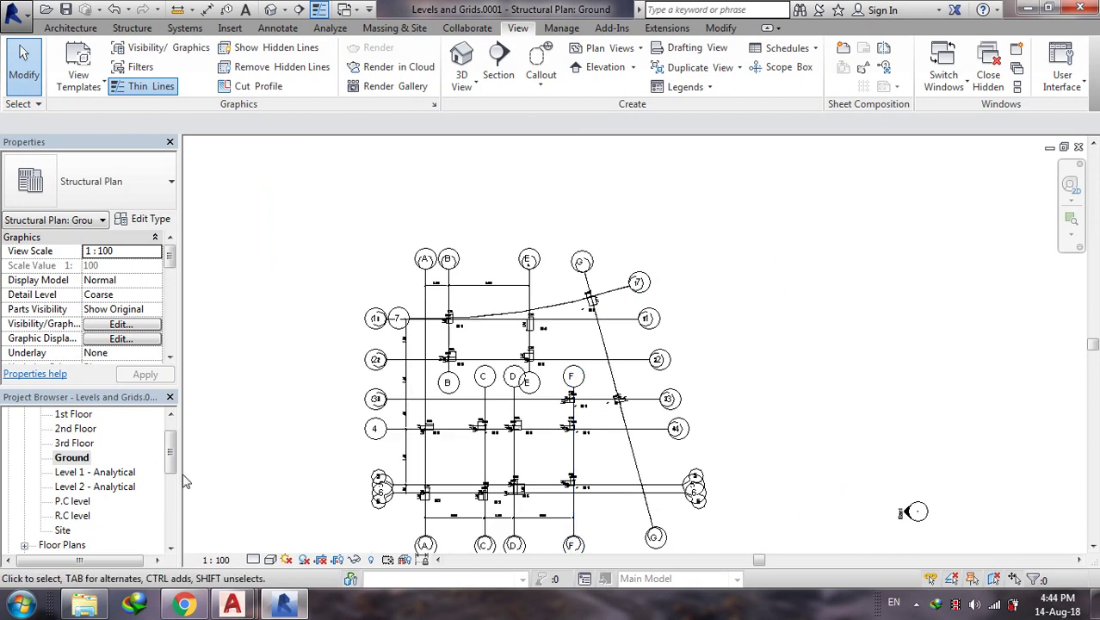
pyautogui.press('z')
pyautogui.press('f')
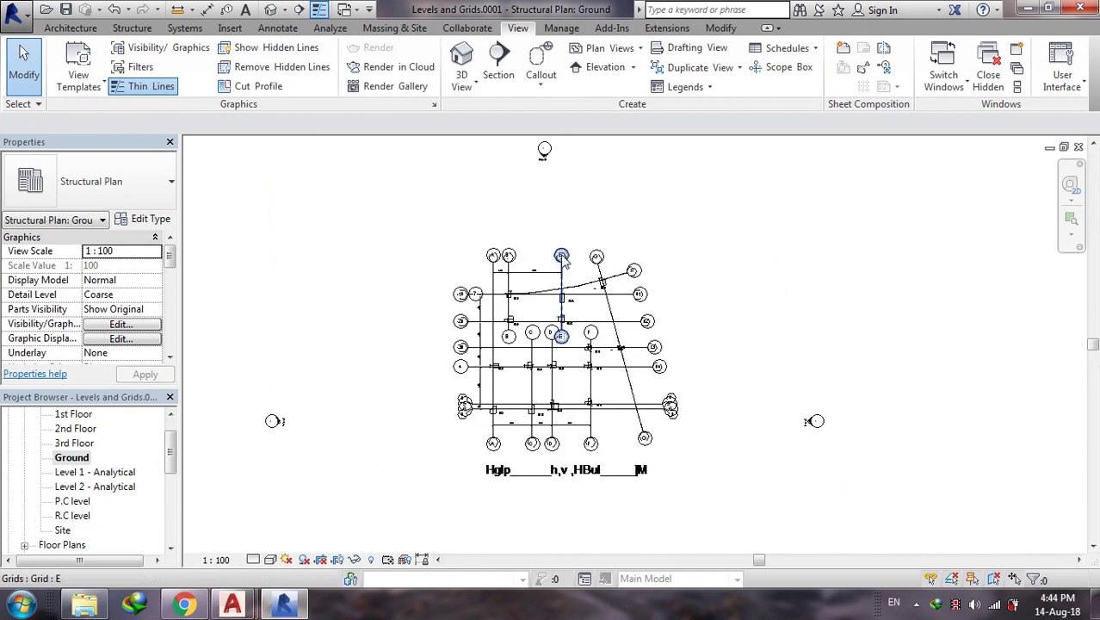
pyautogui.scroll(1, 561, 258)
pyautogui.click(540, 287)
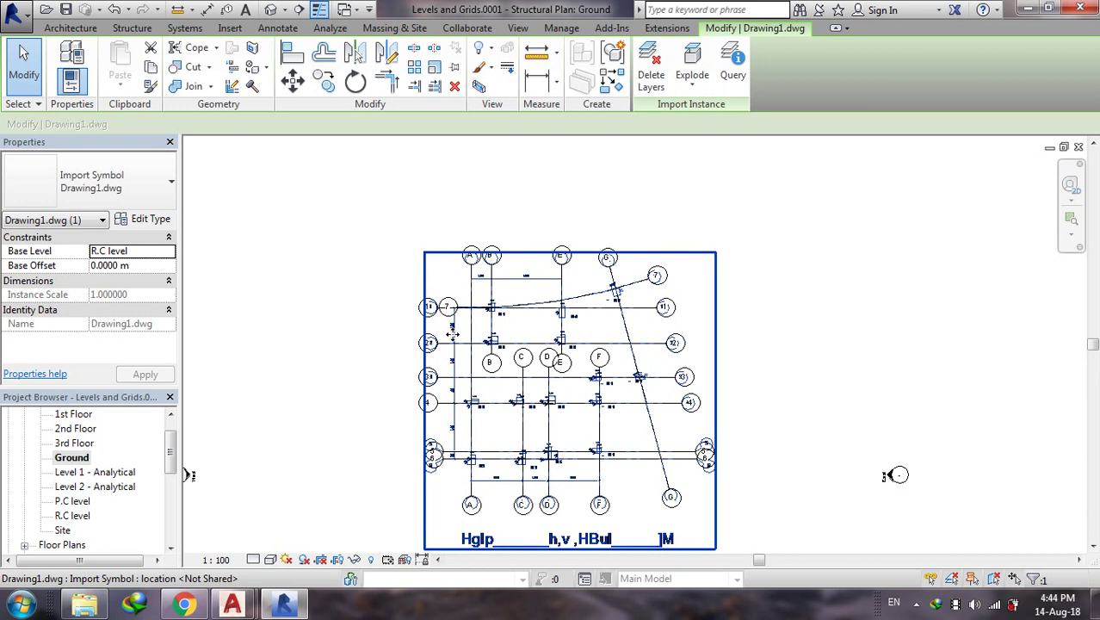
# - Delete the Drawing1.dwg import from the Ground plan and close Drawing2 in AutoCAD
pyautogui.press('Delete')
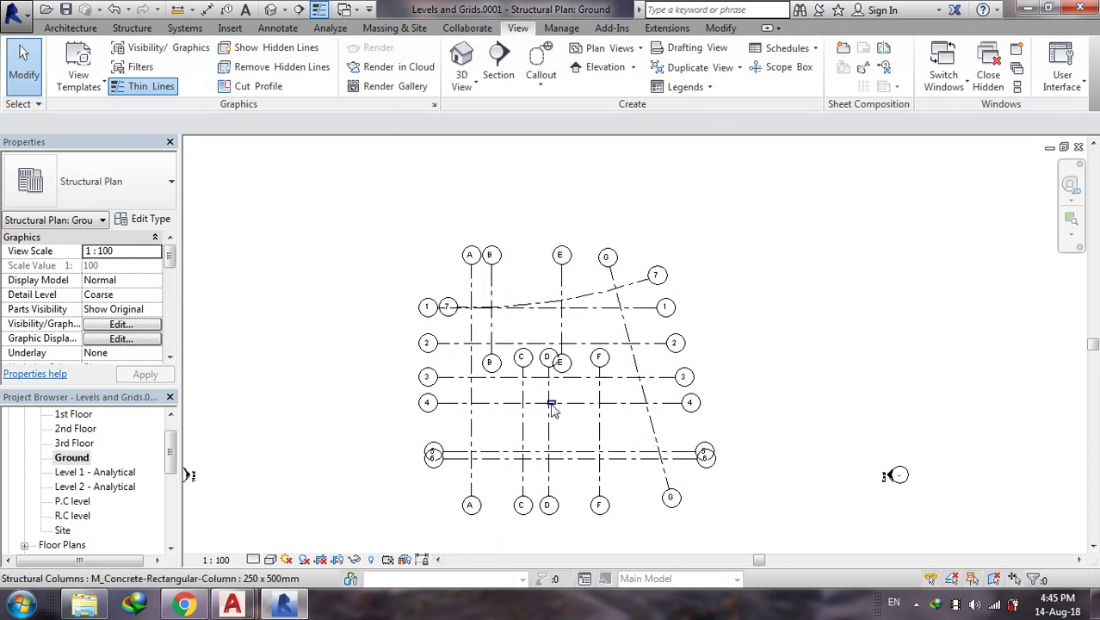
pyautogui.scroll(2, 553, 411)
pyautogui.scroll(1, 555, 408)
pyautogui.scroll(1, 555, 405)
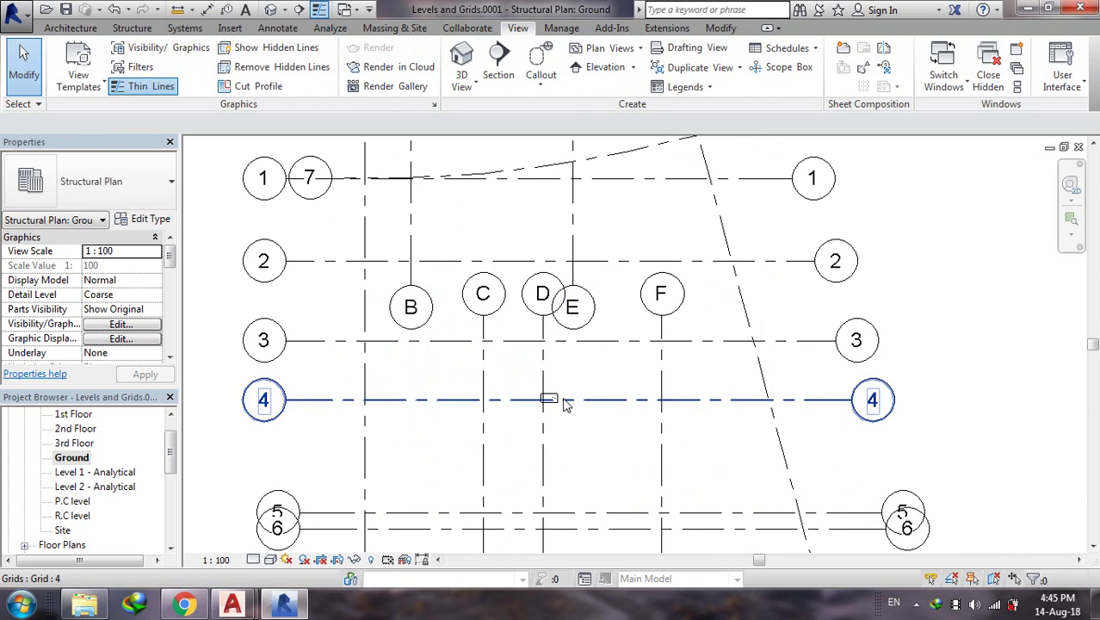
pyautogui.scroll(-2, 566, 403)
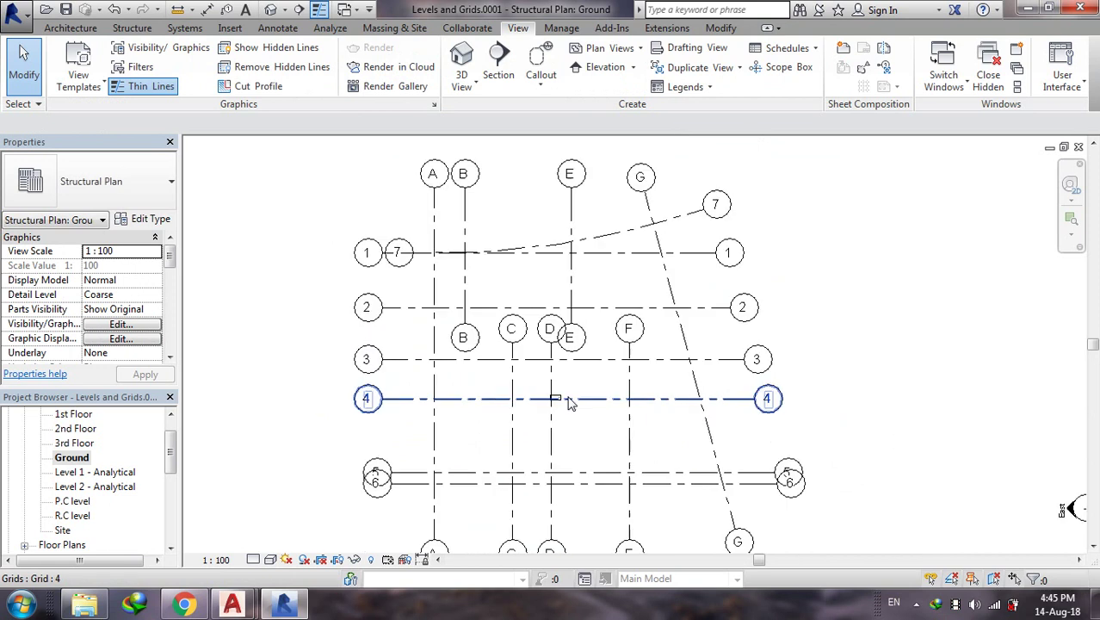
pyautogui.scroll(-1, 482, 443)
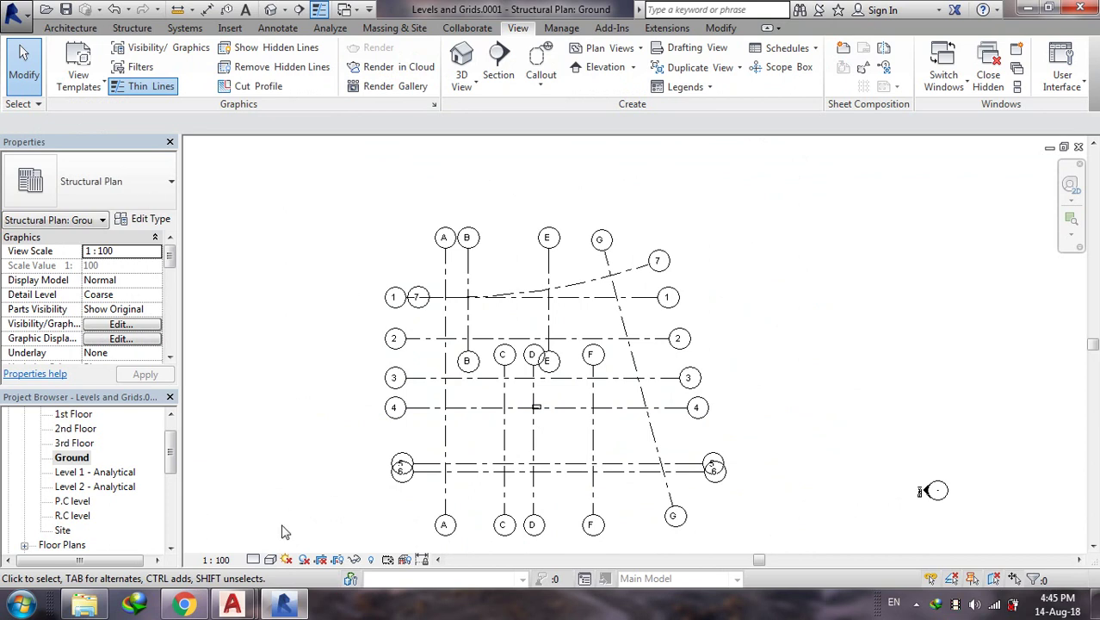
pyautogui.click(398, 470)
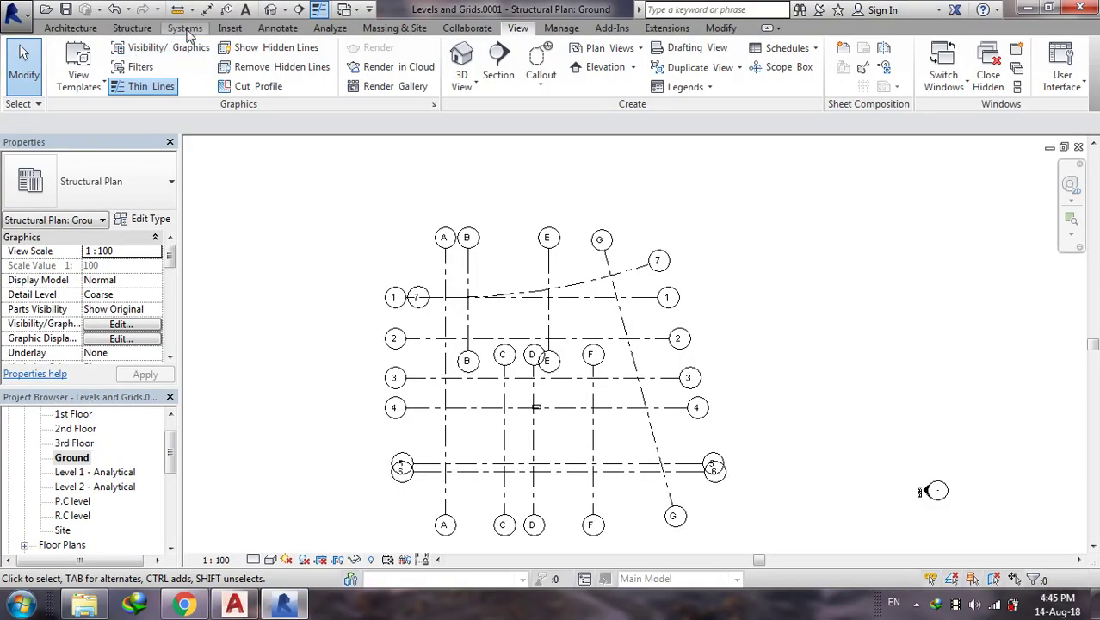
# - Import Drawing2.dwg via Import CAD, placed at the Ground level
pyautogui.click(230, 28)
pyautogui.click(313, 67)
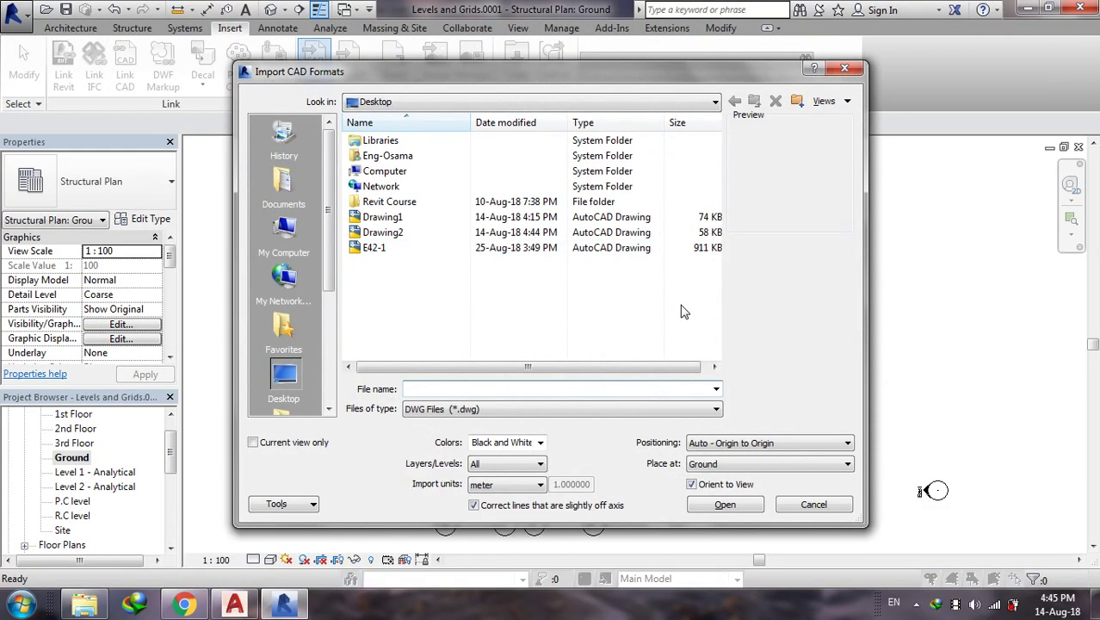
pyautogui.click(441, 233)
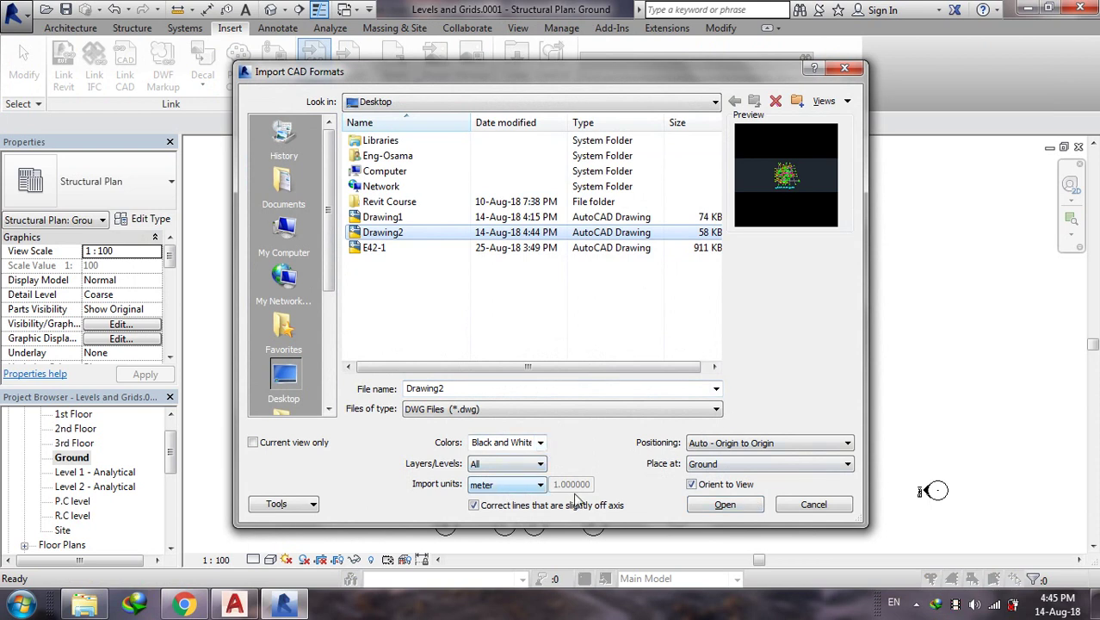
pyautogui.click(721, 464)
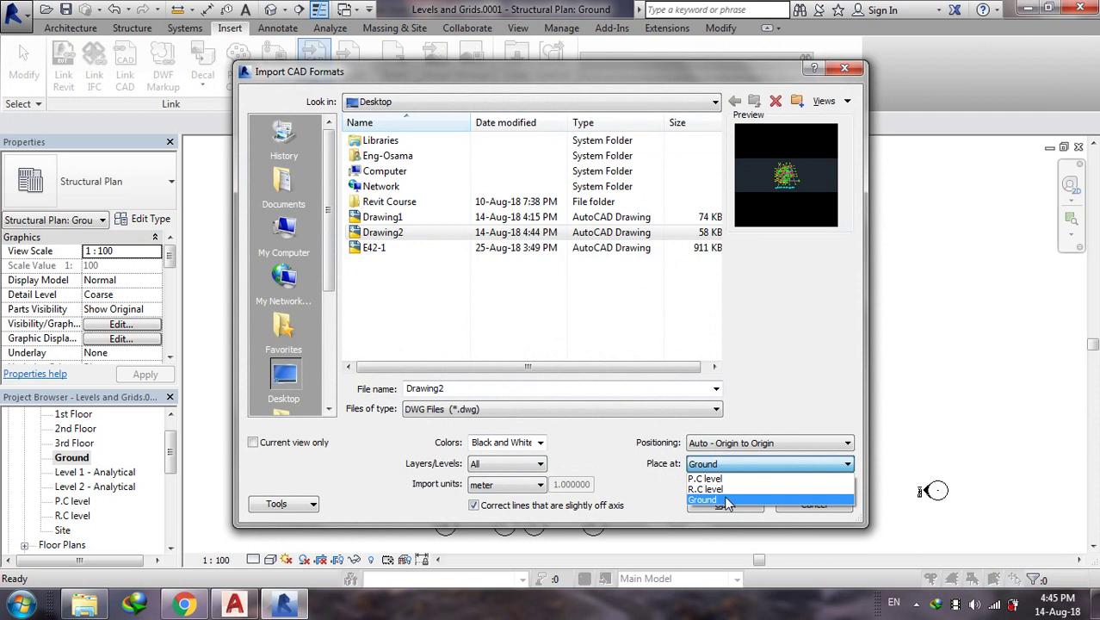
pyautogui.click(704, 500)
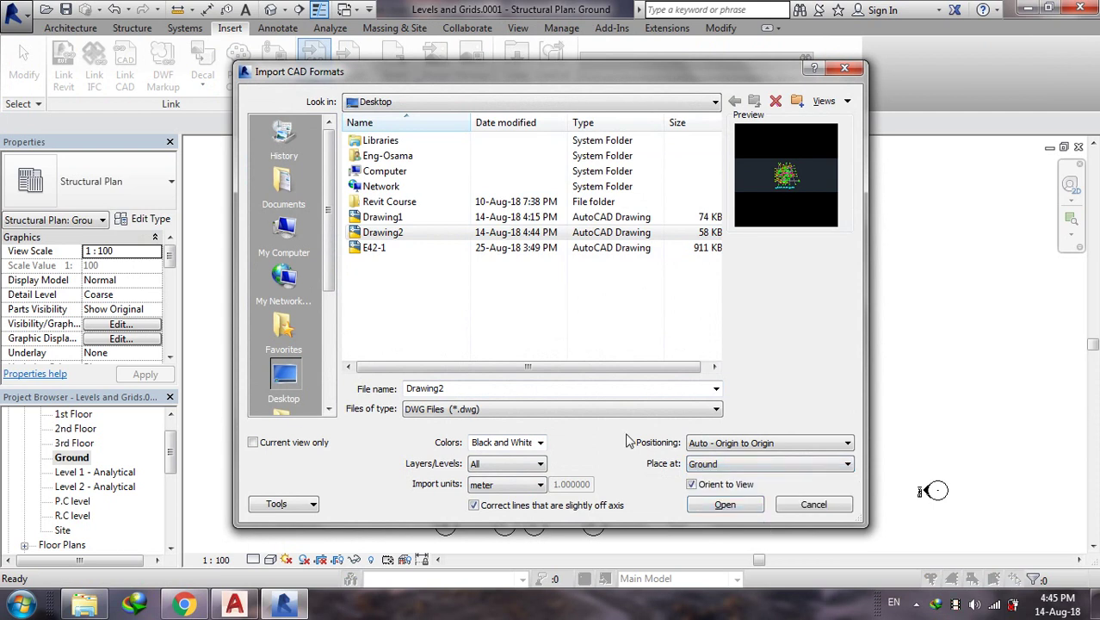
pyautogui.click(741, 508)
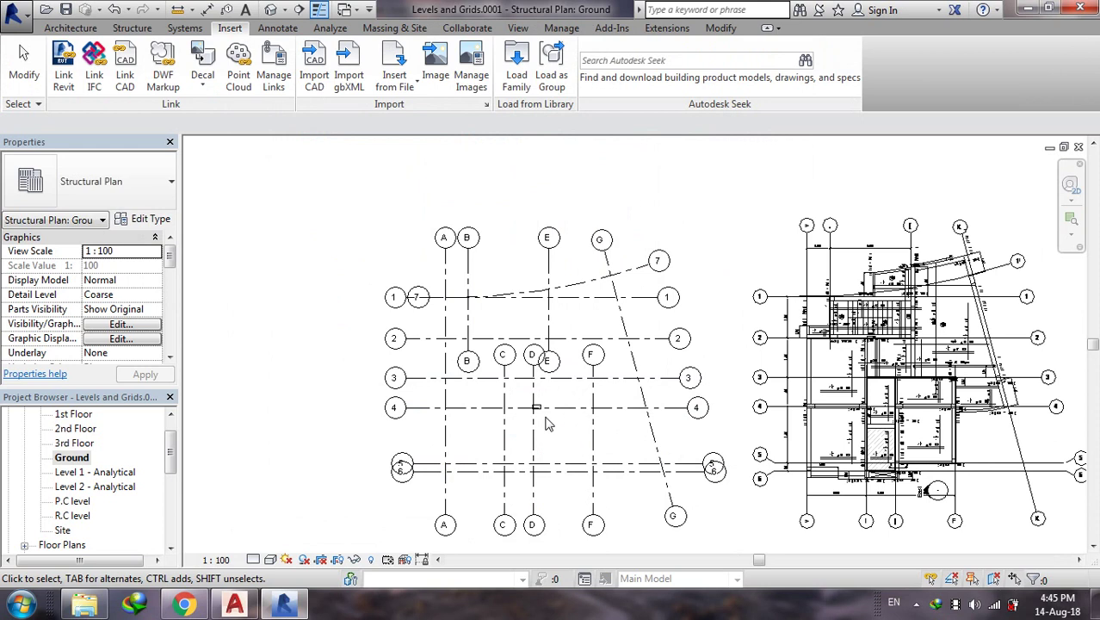
pyautogui.scroll(-2, 529, 247)
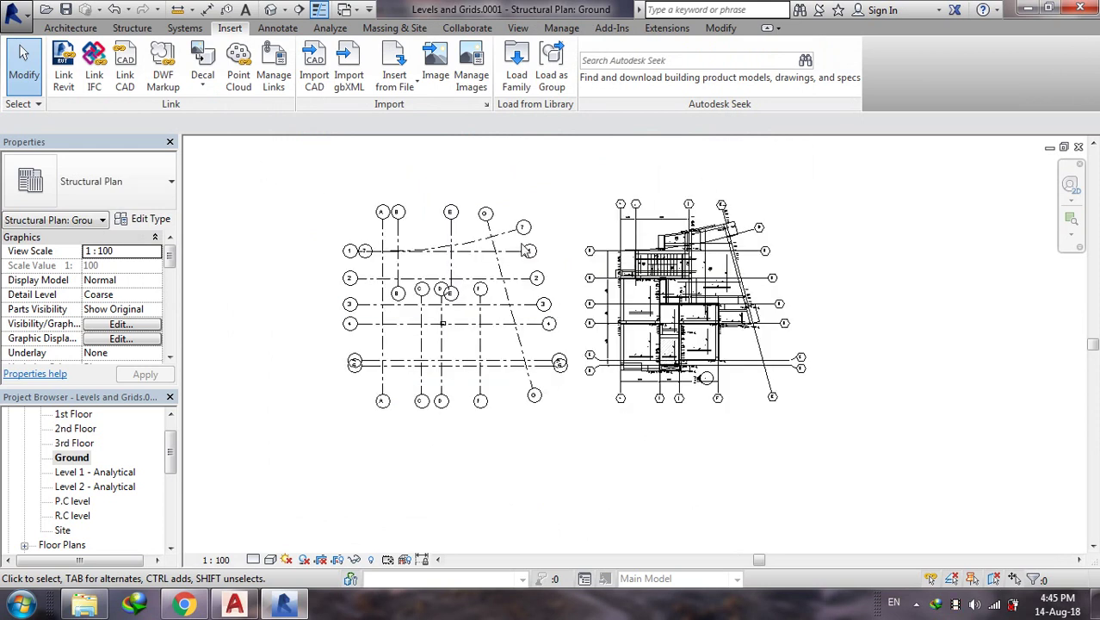
# - Select the imported Drawing2.dwg plan on the Ground plan, reselecting it after an Escape
pyautogui.scroll(1, 625, 225)
pyautogui.click(625, 225)
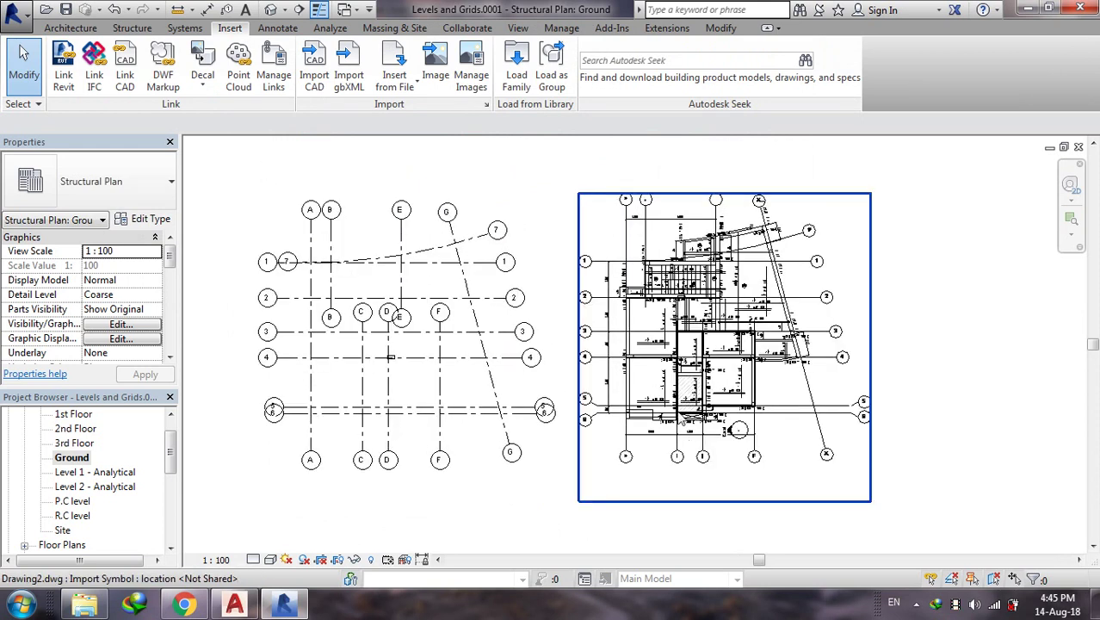
pyautogui.scroll(2, 628, 431)
pyautogui.scroll(-2, 654, 413)
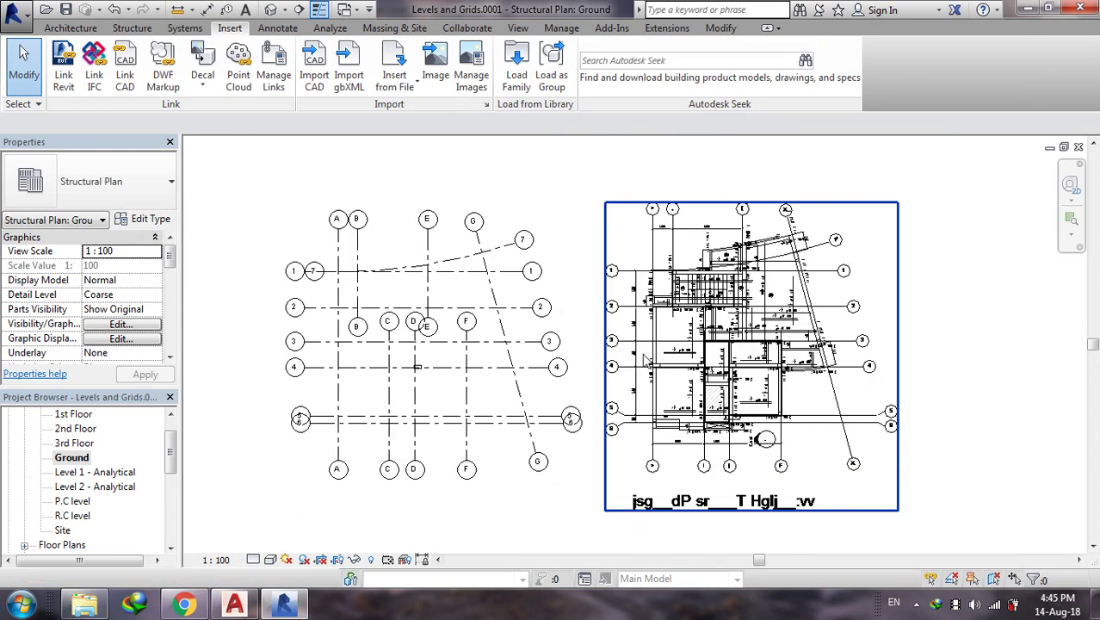
pyautogui.press('Escape')
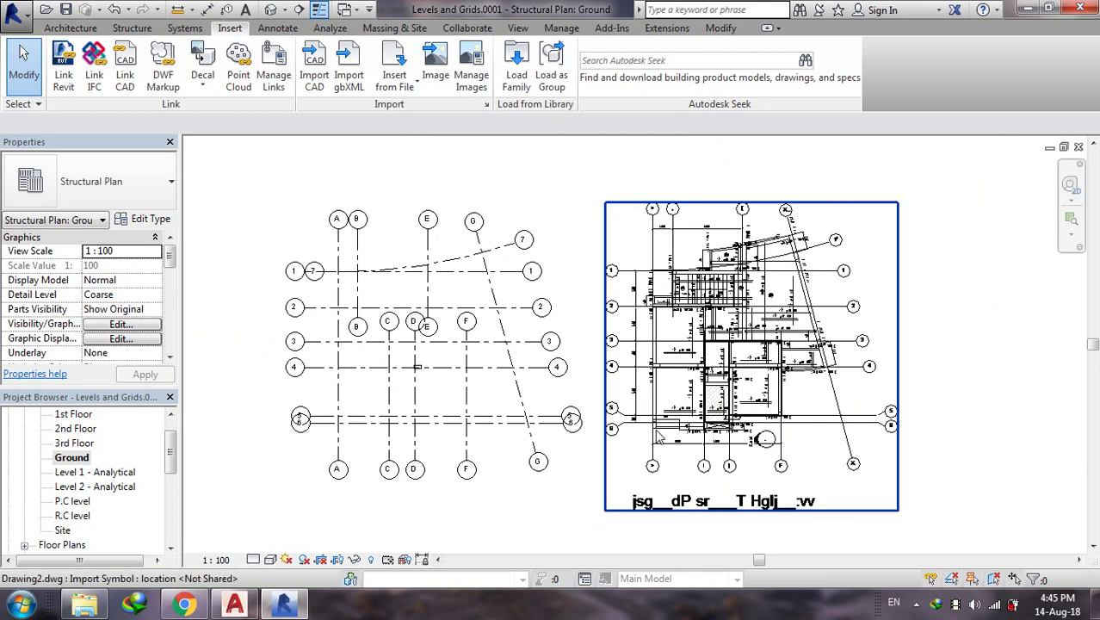
pyautogui.click(785, 220)
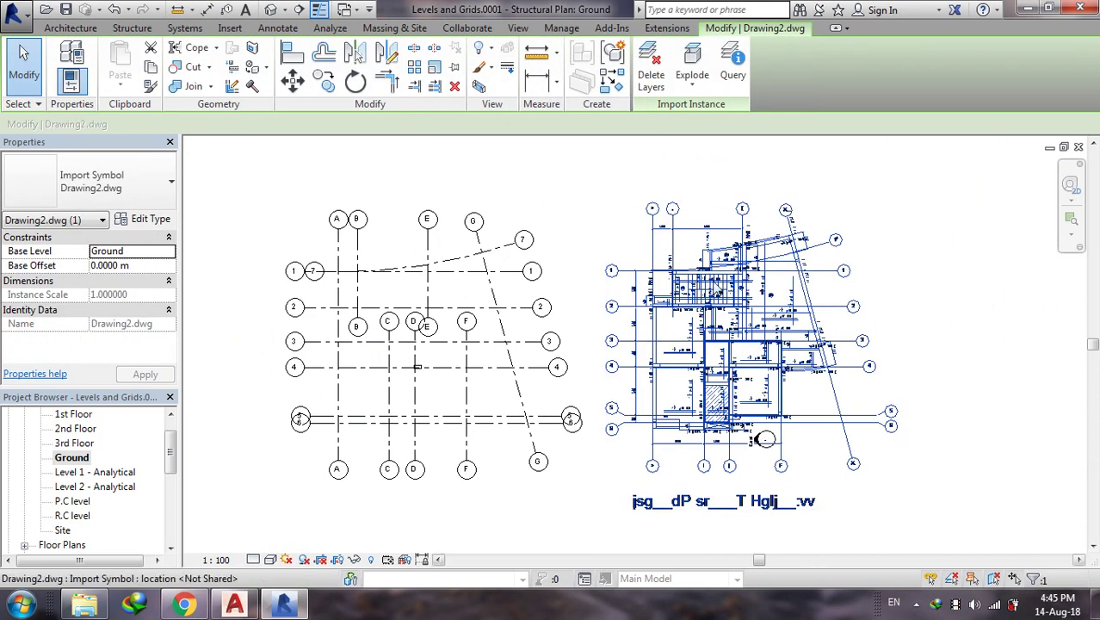
# - Start moving Drawing2.dwg, picking the hatched corner as the start point
pyautogui.click(292, 80)
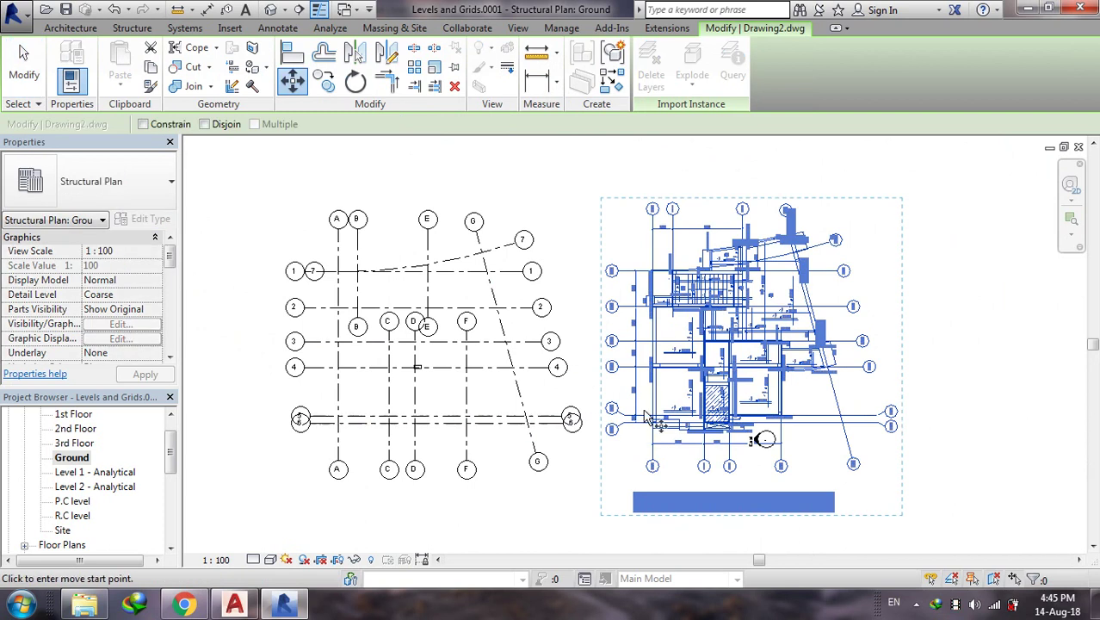
pyautogui.scroll(3, 654, 418)
pyautogui.scroll(3, 659, 443)
pyautogui.scroll(2, 658, 443)
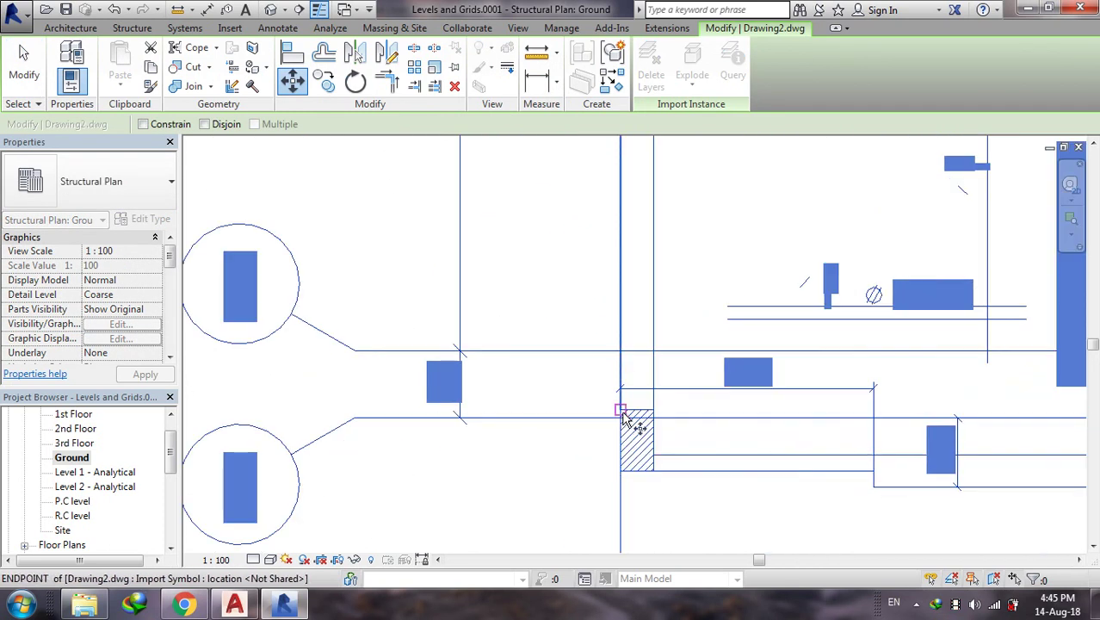
pyautogui.click(622, 418)
pyautogui.scroll(-2, 752, 344)
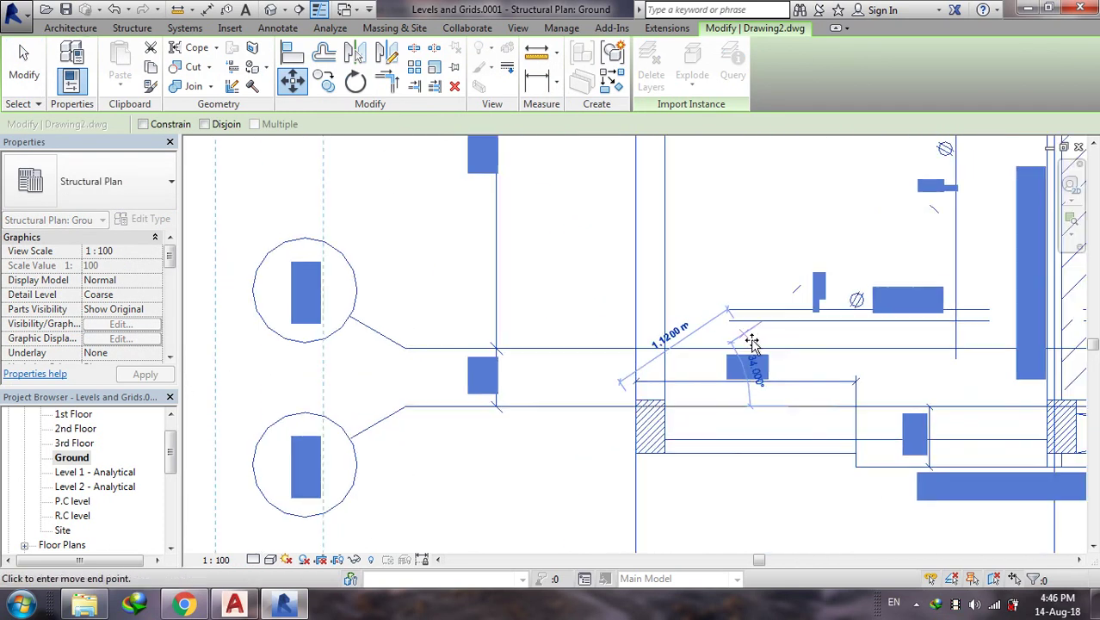
pyautogui.scroll(-3, 963, 405)
pyautogui.scroll(-1, 778, 368)
pyautogui.scroll(3, 293, 360)
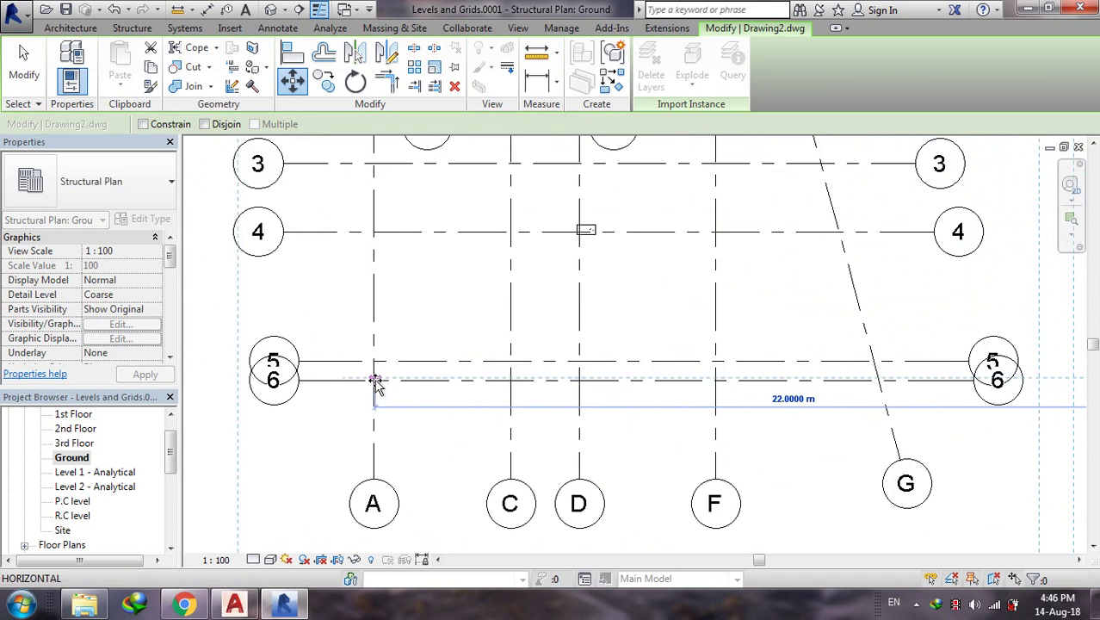
pyautogui.scroll(2, 375, 382)
pyautogui.scroll(1, 374, 381)
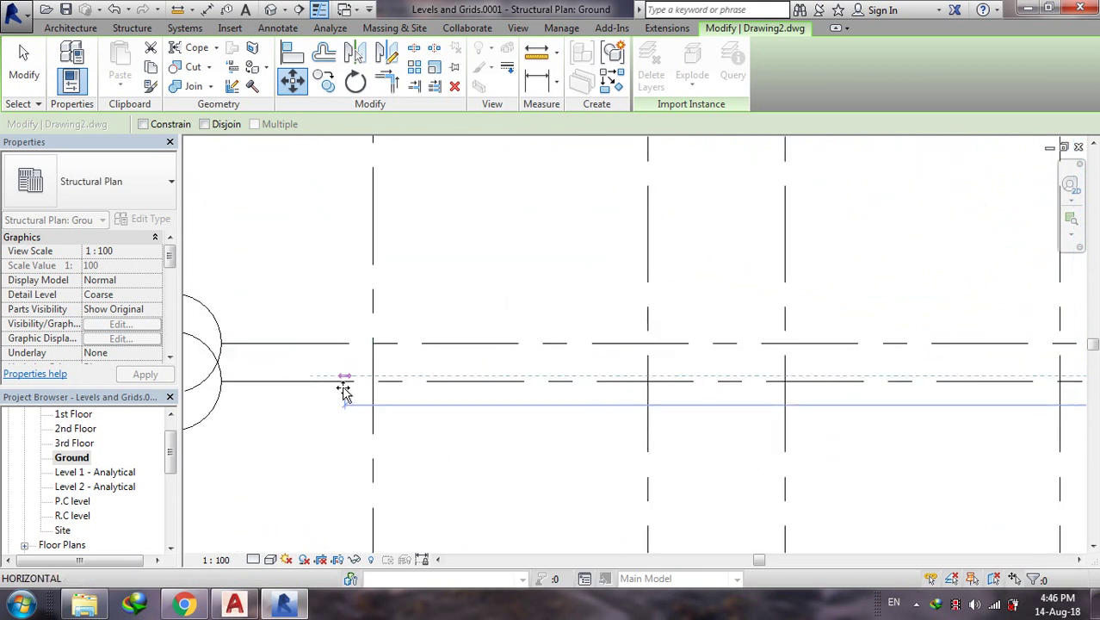
# - Check the Manage > Snaps settings, then zoom out to view the grids beside Drawing2
pyautogui.click(561, 28)
pyautogui.click(105, 66)
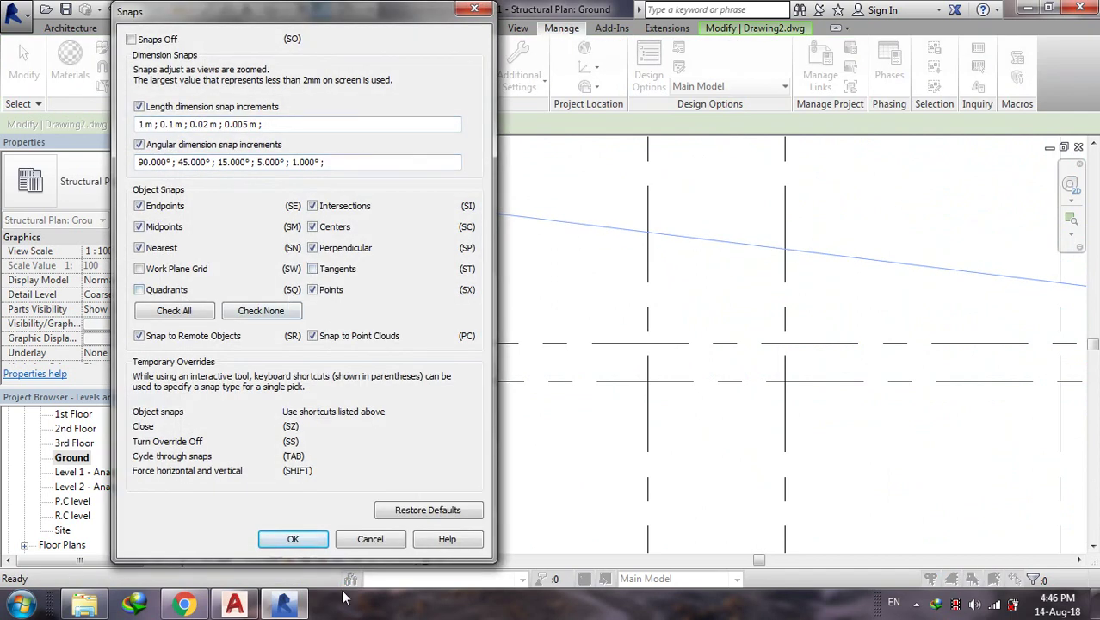
pyautogui.click(311, 542)
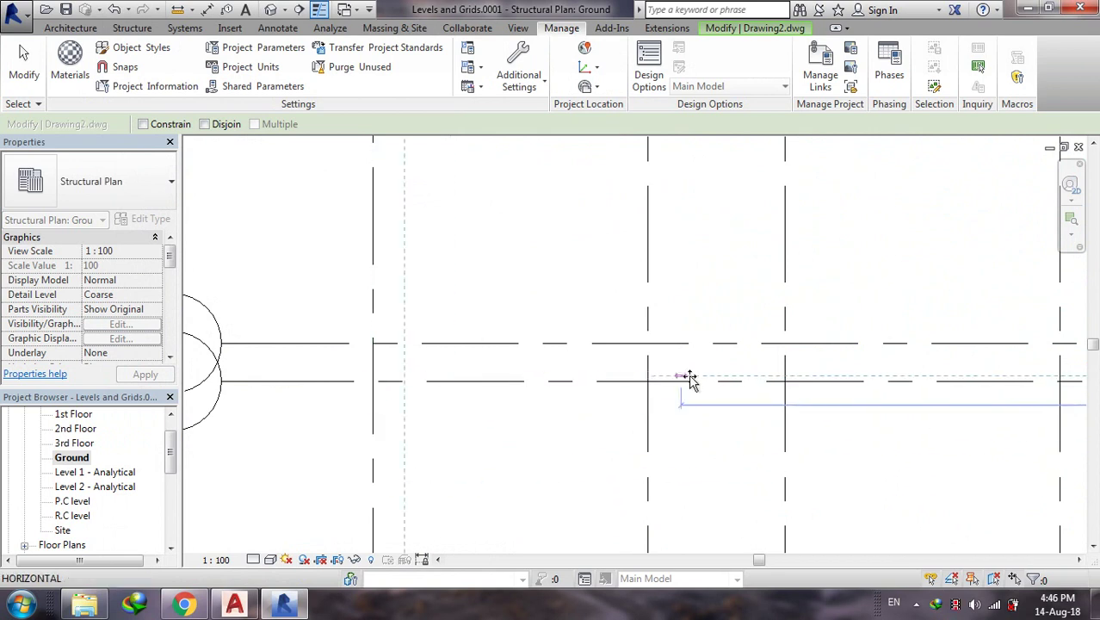
pyautogui.scroll(-2, 646, 387)
pyautogui.scroll(-3, 516, 351)
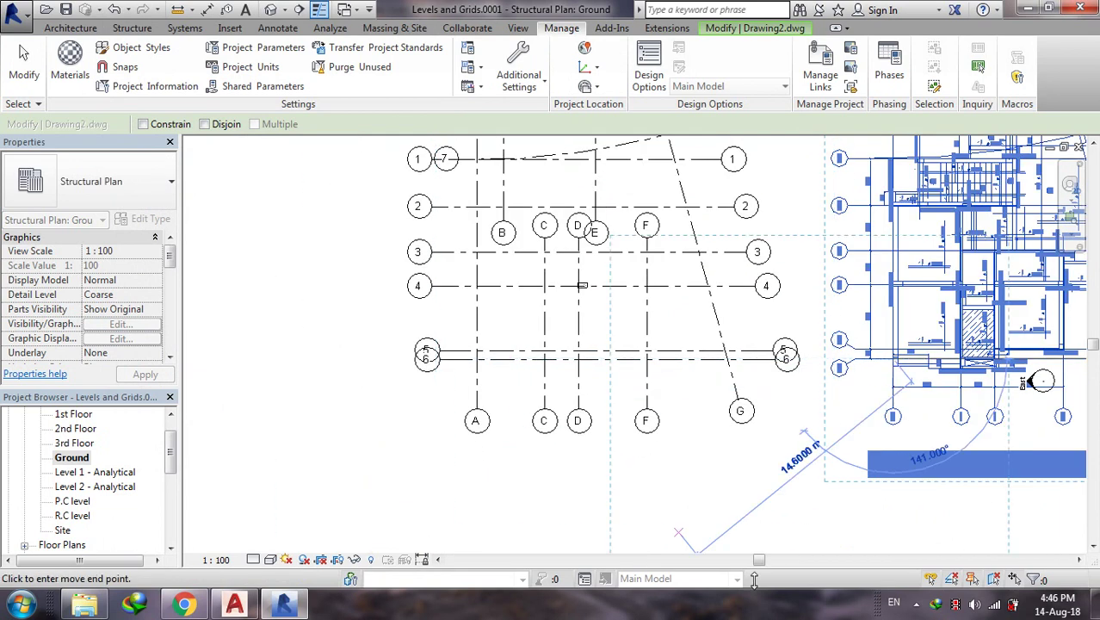
pyautogui.scroll(3, 940, 437)
pyautogui.scroll(3, 836, 386)
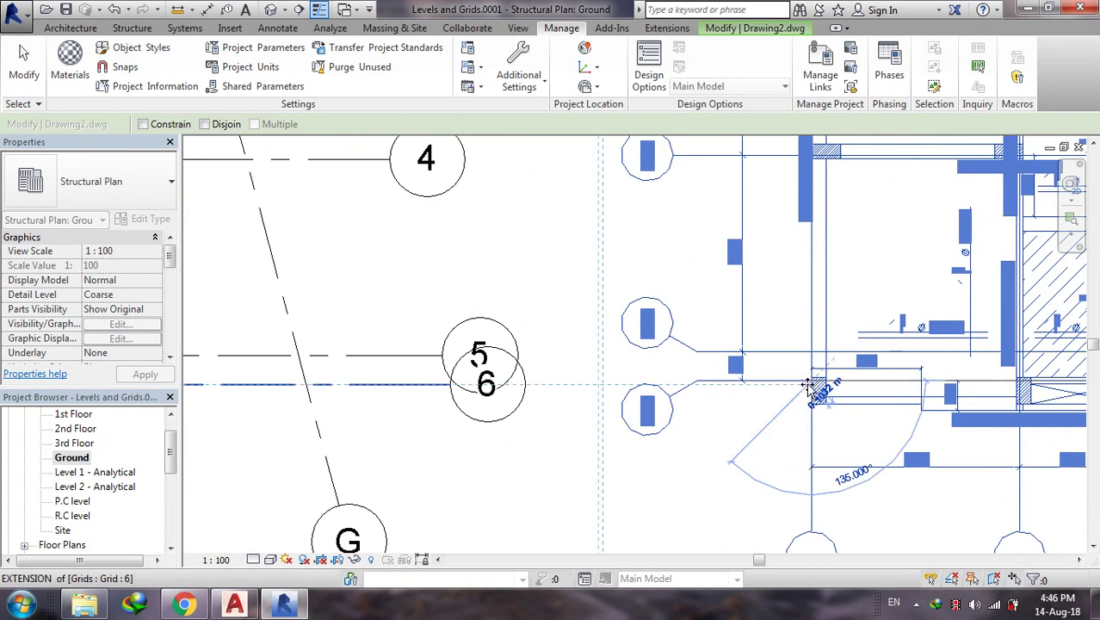
pyautogui.scroll(-3, 848, 379)
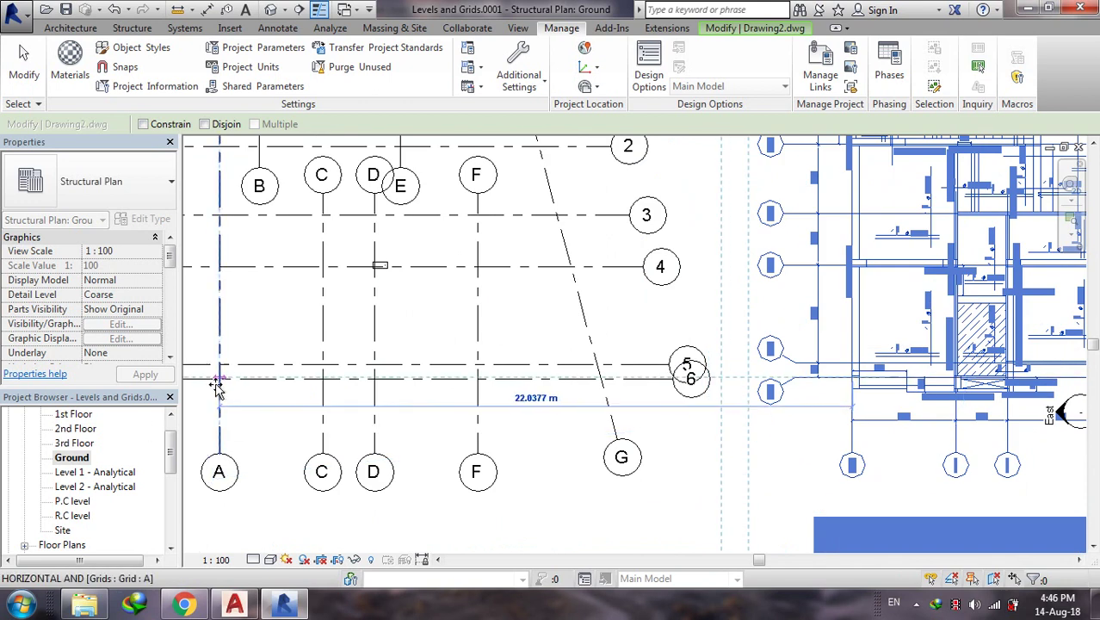
pyautogui.scroll(-3, 413, 457)
pyautogui.scroll(2, 344, 437)
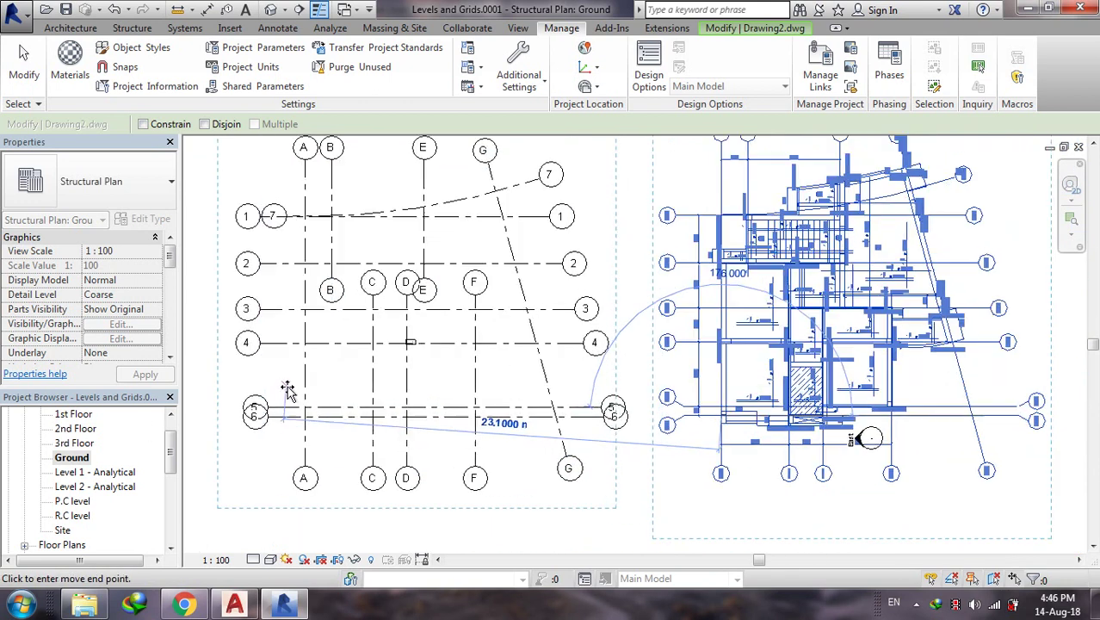
pyautogui.scroll(1, 344, 436)
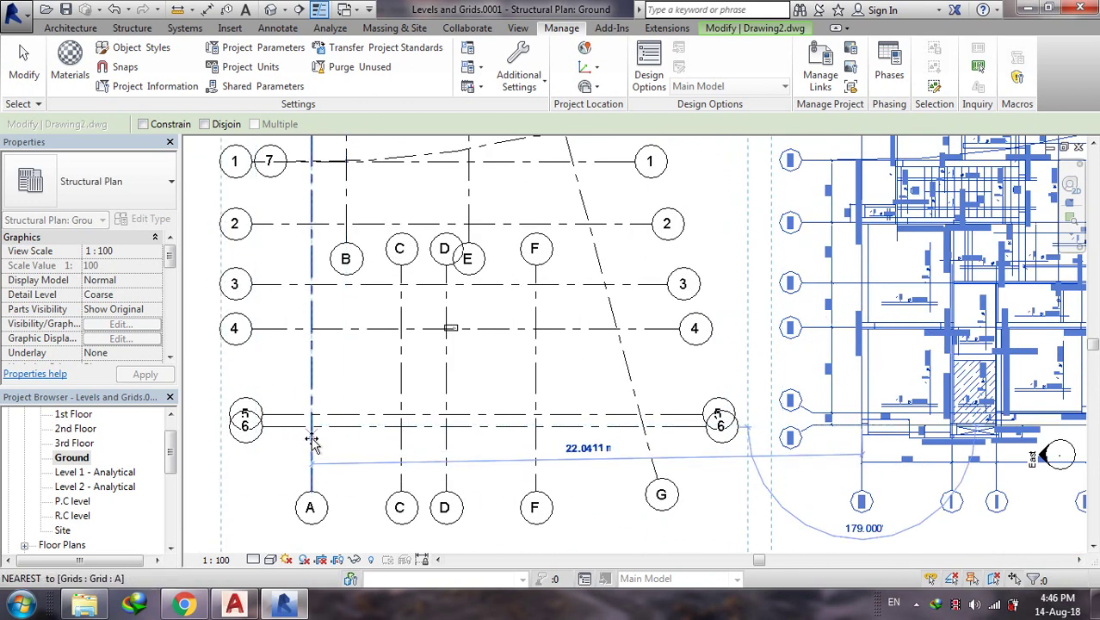
pyautogui.scroll(2, 312, 438)
pyautogui.scroll(1, 312, 438)
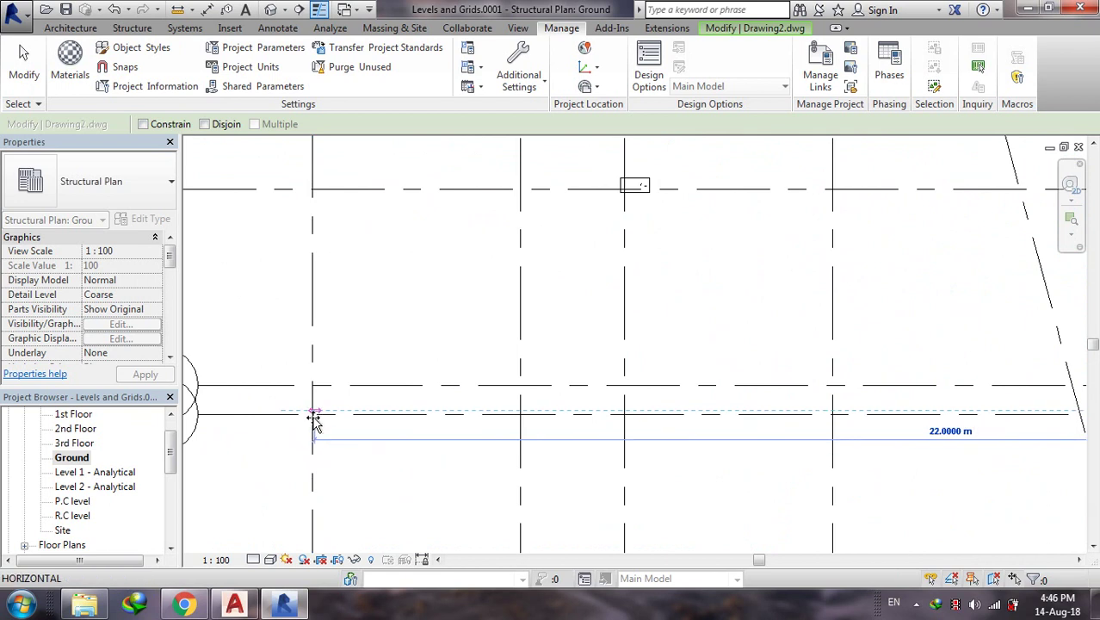
pyautogui.scroll(-1, 469, 380)
pyautogui.scroll(-1, 421, 405)
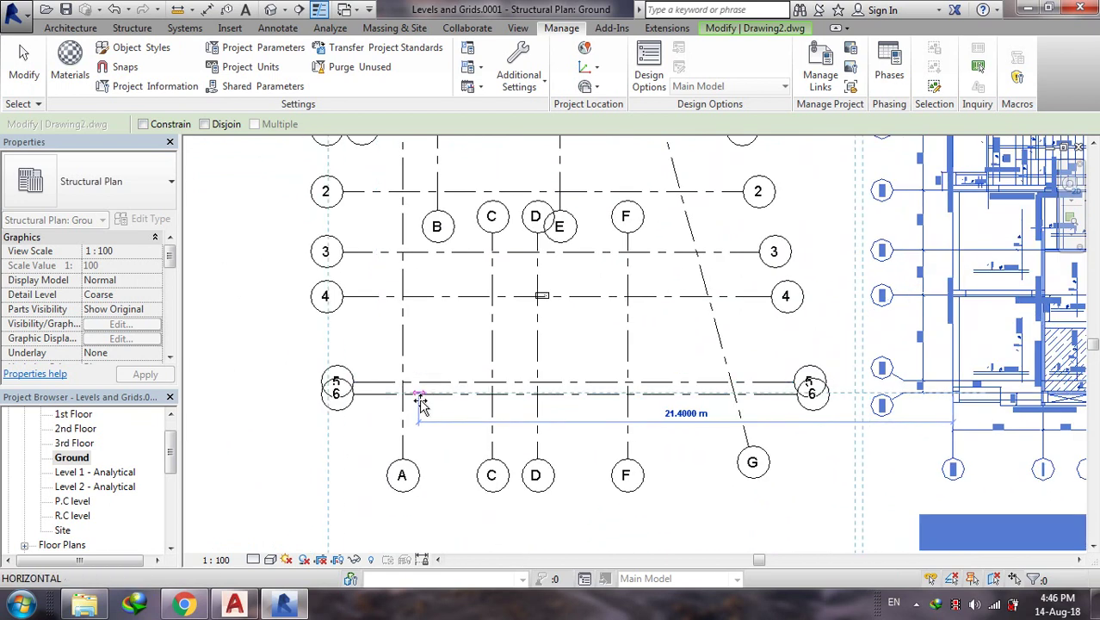
pyautogui.scroll(-1, 375, 410)
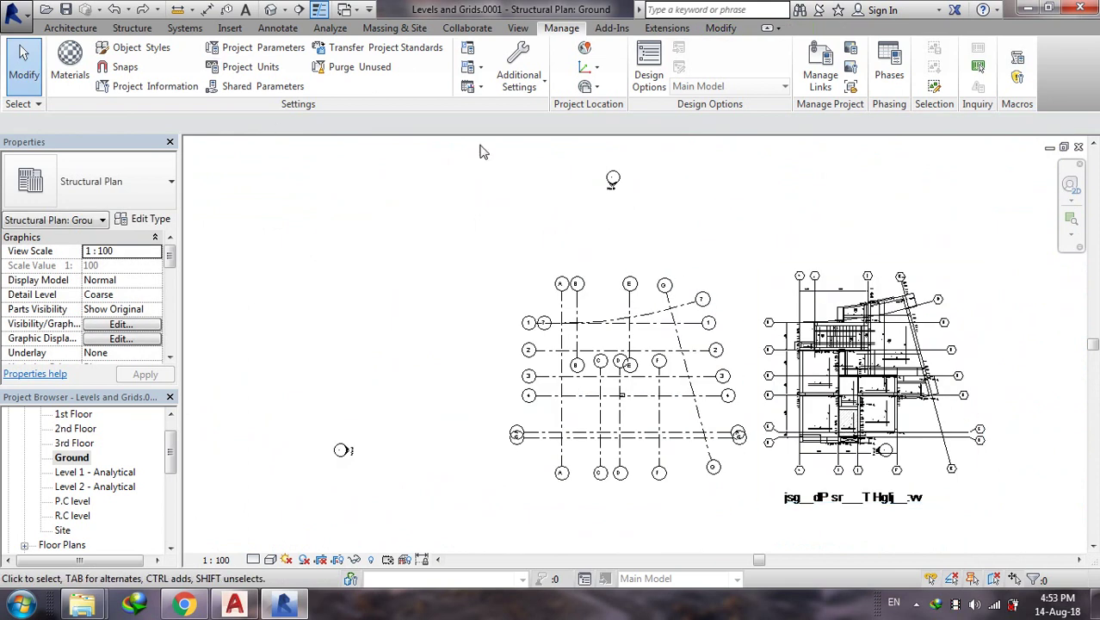
# - Select Drawing2.dwg again and start the Move command
pyautogui.click(404, 207)
pyautogui.click(292, 80)
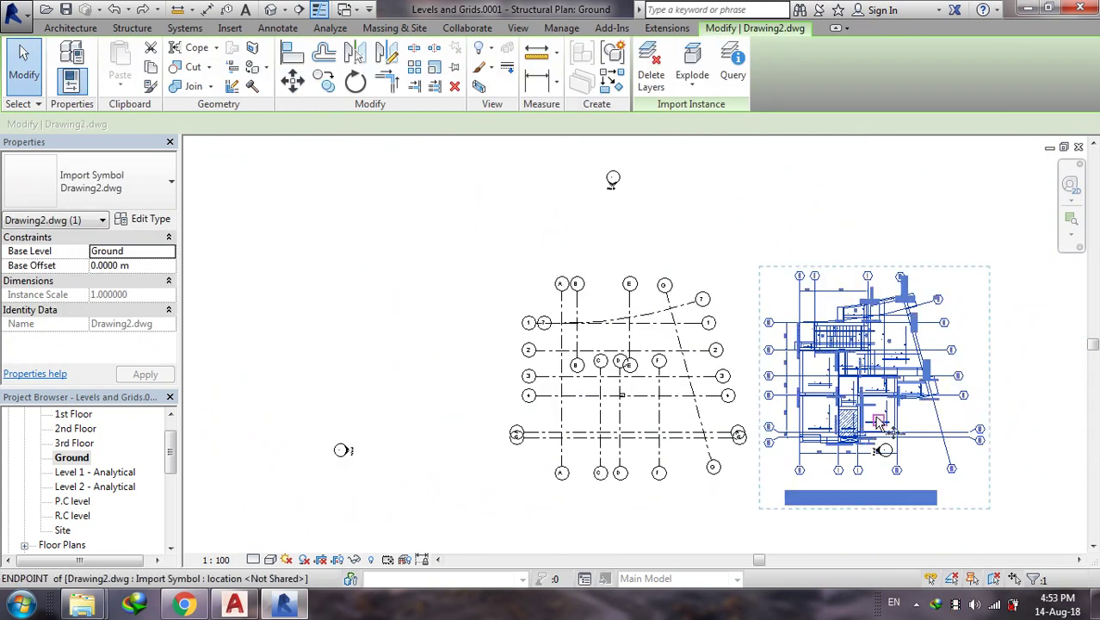
pyautogui.scroll(2, 865, 447)
pyautogui.scroll(3, 797, 418)
pyautogui.scroll(2, 797, 418)
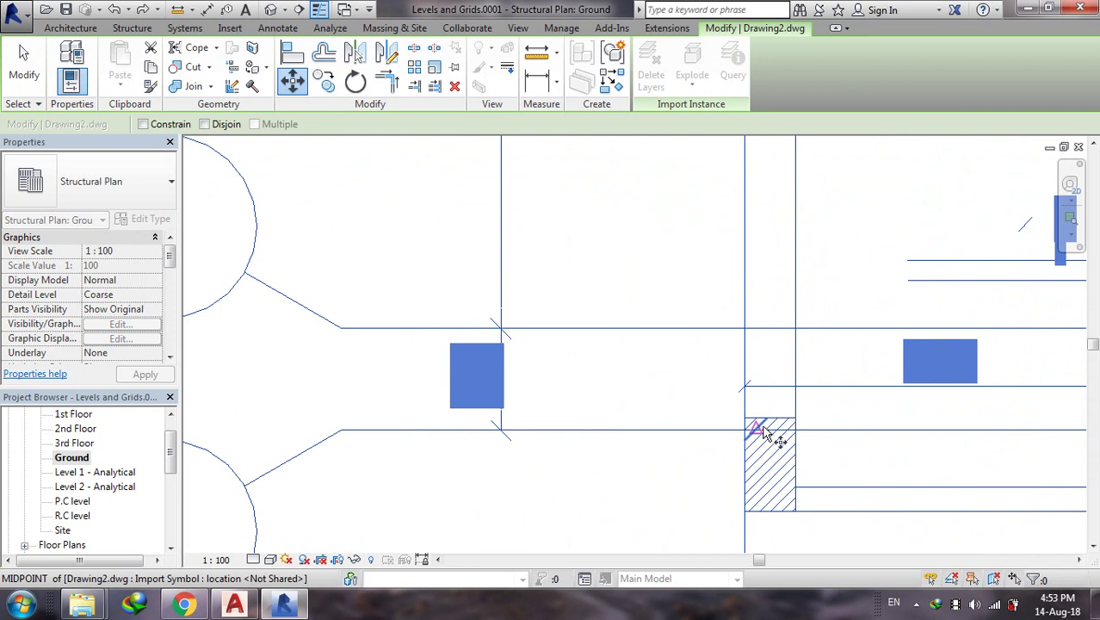
pyautogui.scroll(2, 744, 441)
pyautogui.scroll(2, 787, 419)
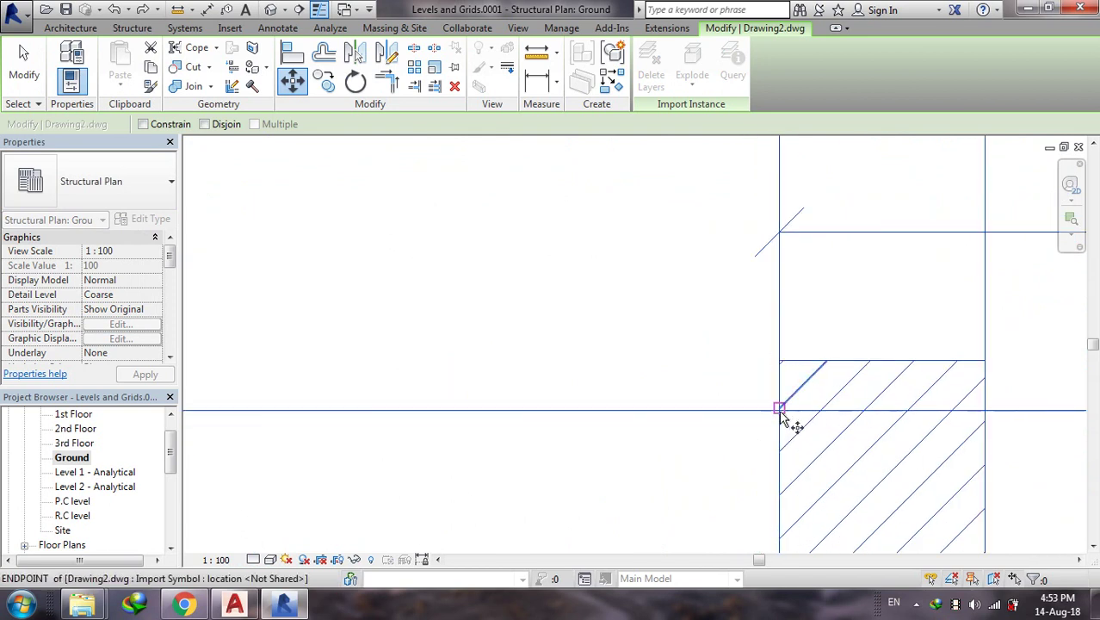
pyautogui.scroll(-3, 784, 271)
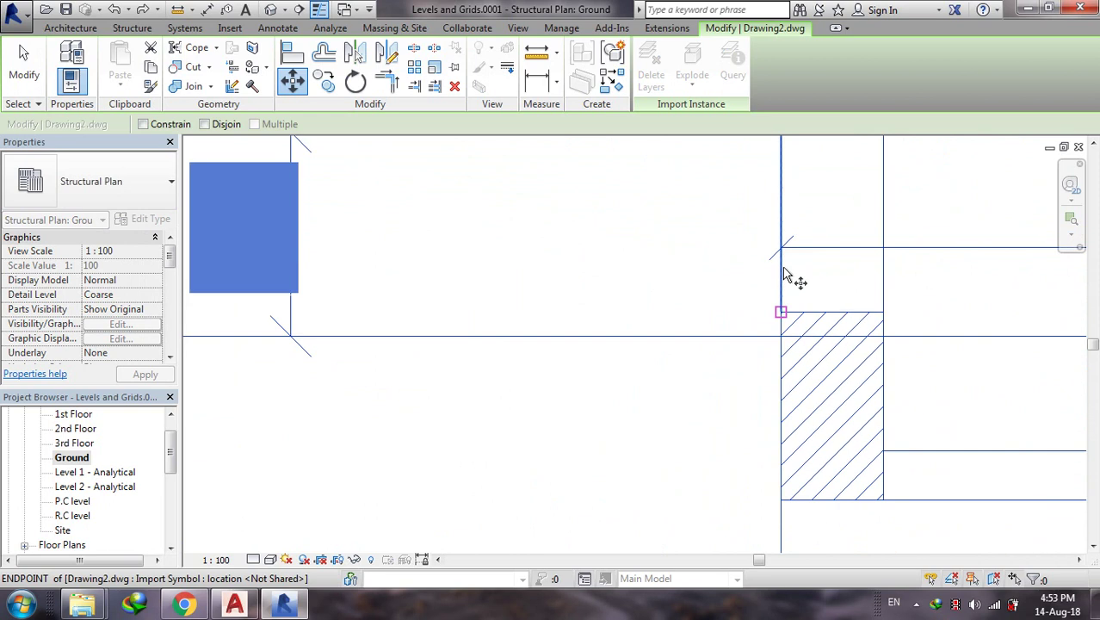
# - Turn off Endpoints and Midpoints snapping in the Manage > Snaps settings
pyautogui.click(568, 27)
pyautogui.click(120, 65)
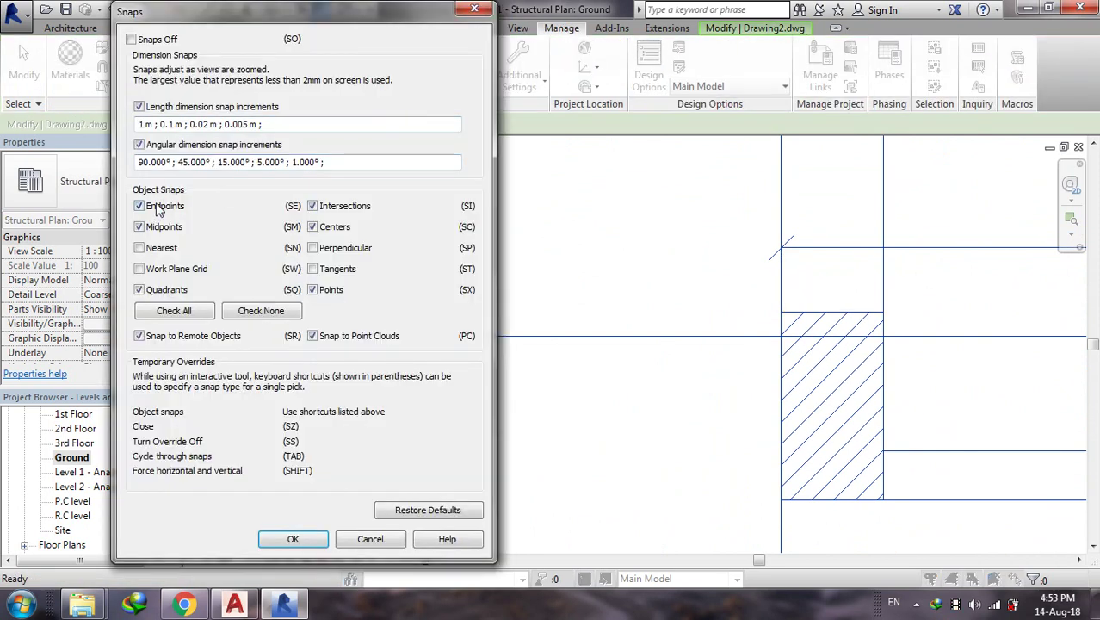
pyautogui.click(292, 539)
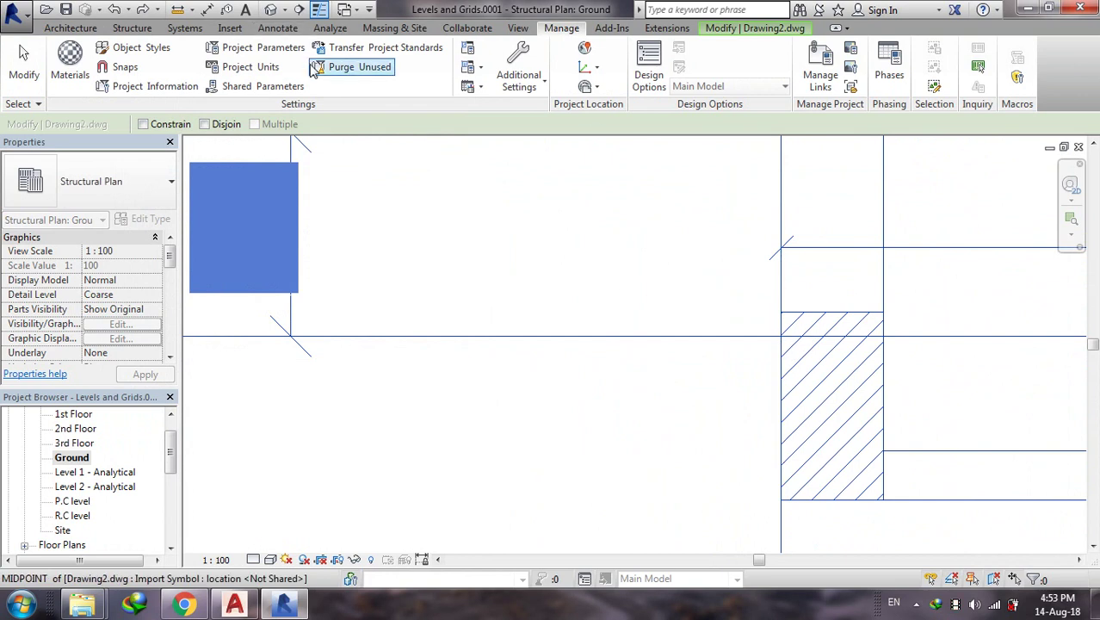
pyautogui.click(121, 67)
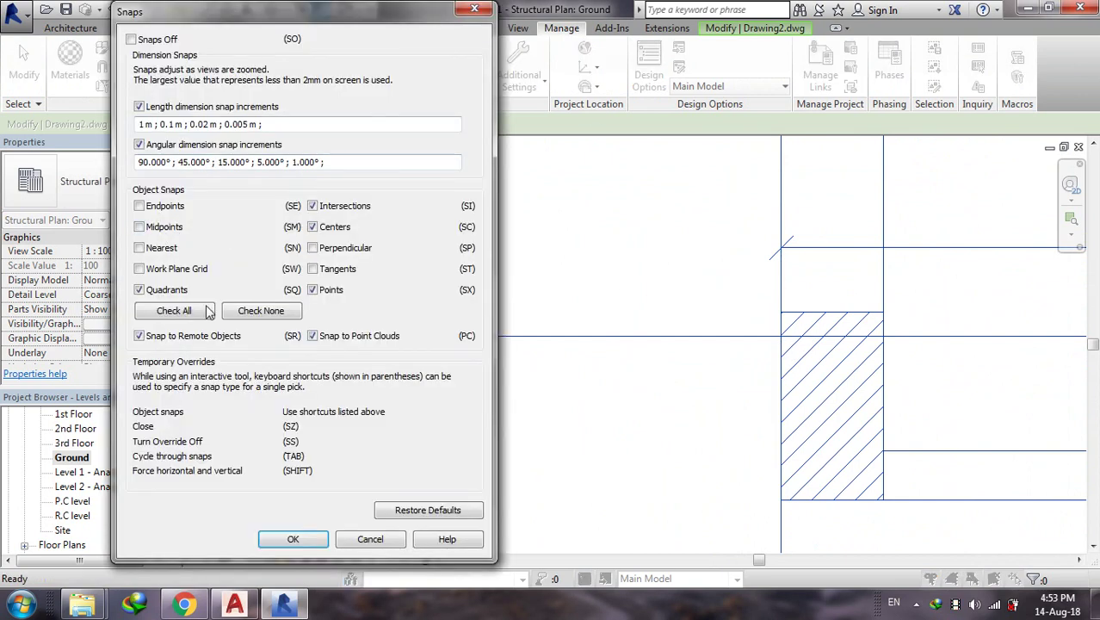
pyautogui.click(297, 539)
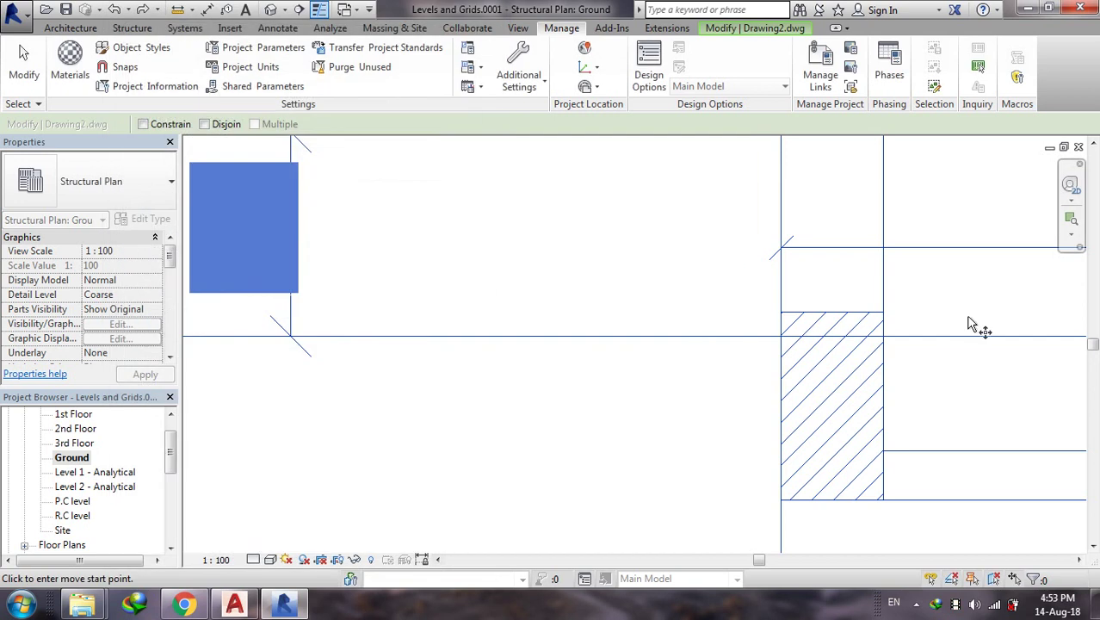
# - Pick the Drawing2 corner intersection as the move start point
pyautogui.click(781, 337)
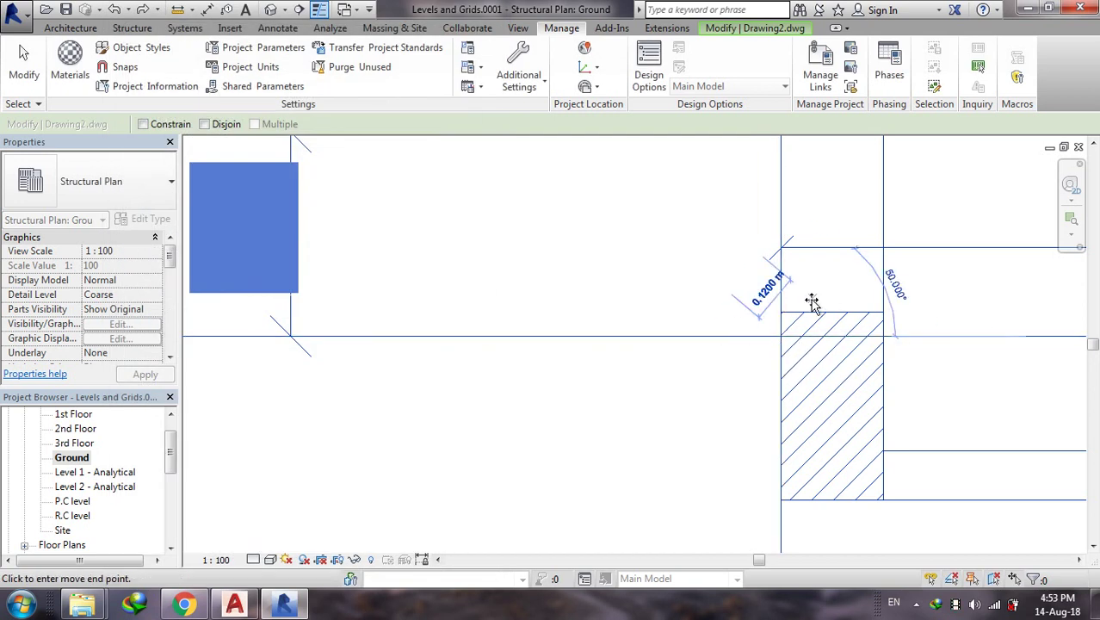
pyautogui.scroll(-2, 861, 310)
pyautogui.scroll(-2, 861, 318)
pyautogui.scroll(-2, 695, 337)
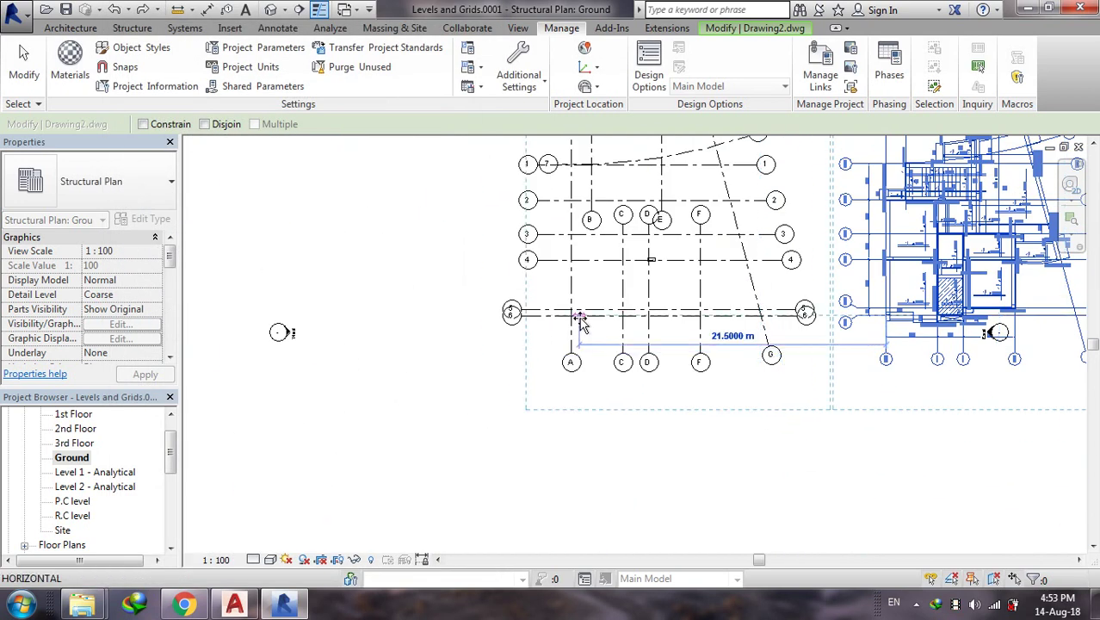
pyautogui.scroll(3, 579, 315)
pyautogui.scroll(2, 570, 314)
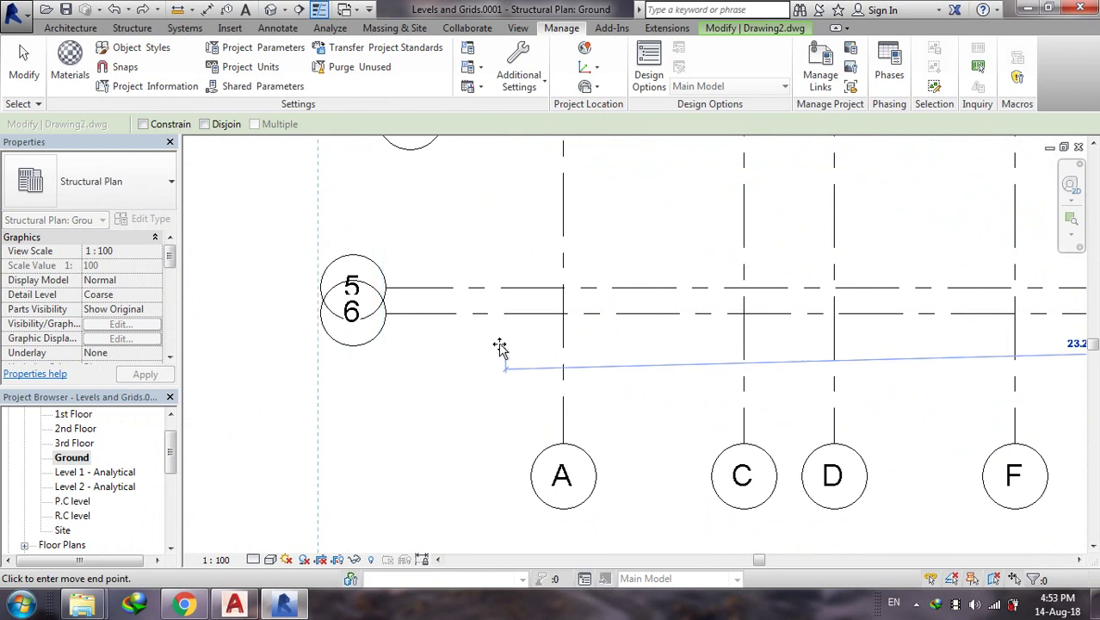
pyautogui.scroll(-3, 498, 348)
pyautogui.scroll(-2, 432, 395)
# - Finish the trial move, then reselect Drawing2 and shift it upward
pyautogui.click(765, 340)
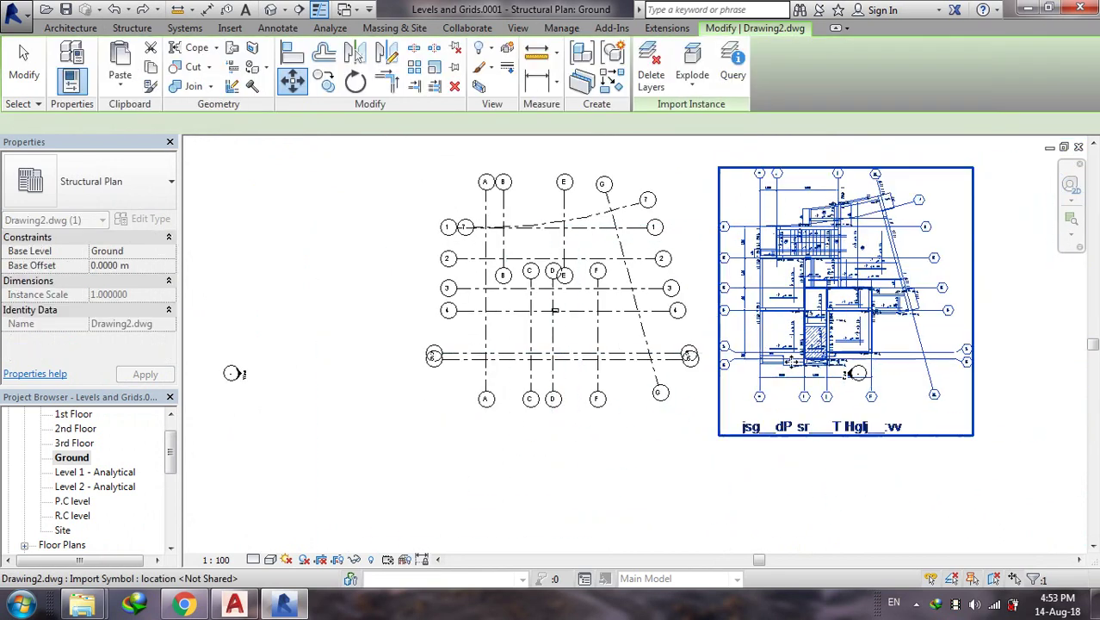
pyautogui.scroll(-2, 800, 392)
pyautogui.scroll(1, 814, 385)
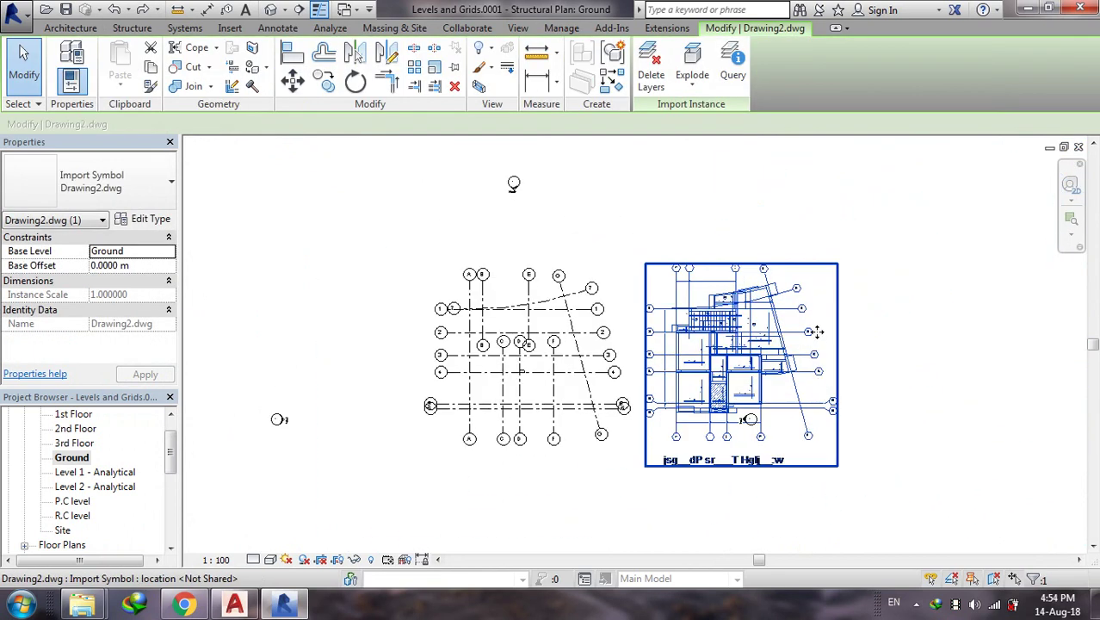
pyautogui.click(840, 347)
pyautogui.click(797, 330)
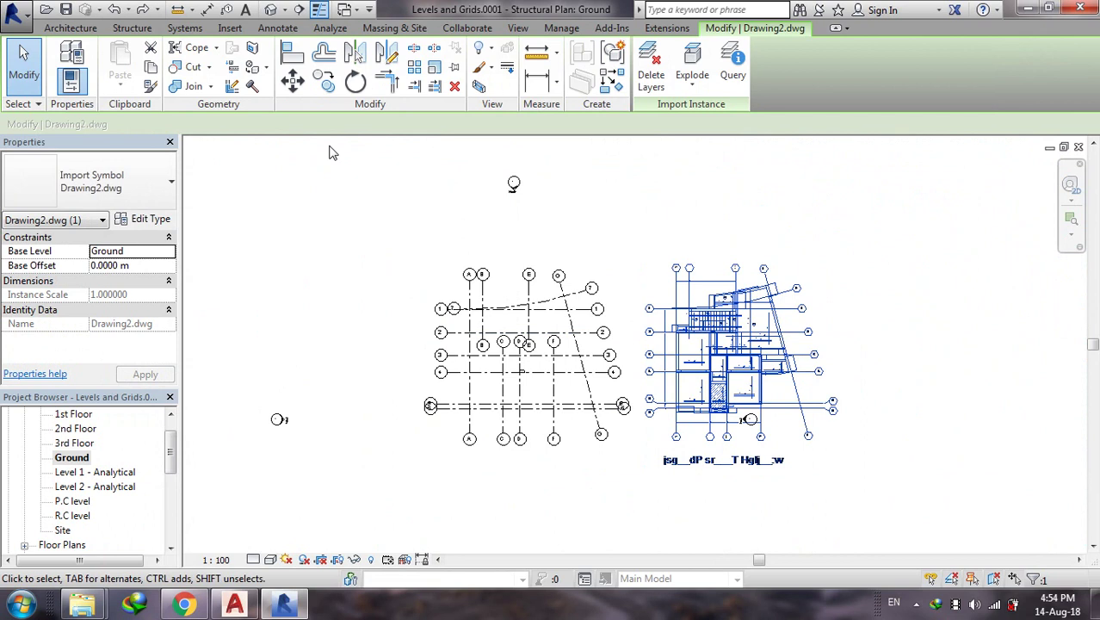
pyautogui.click(294, 83)
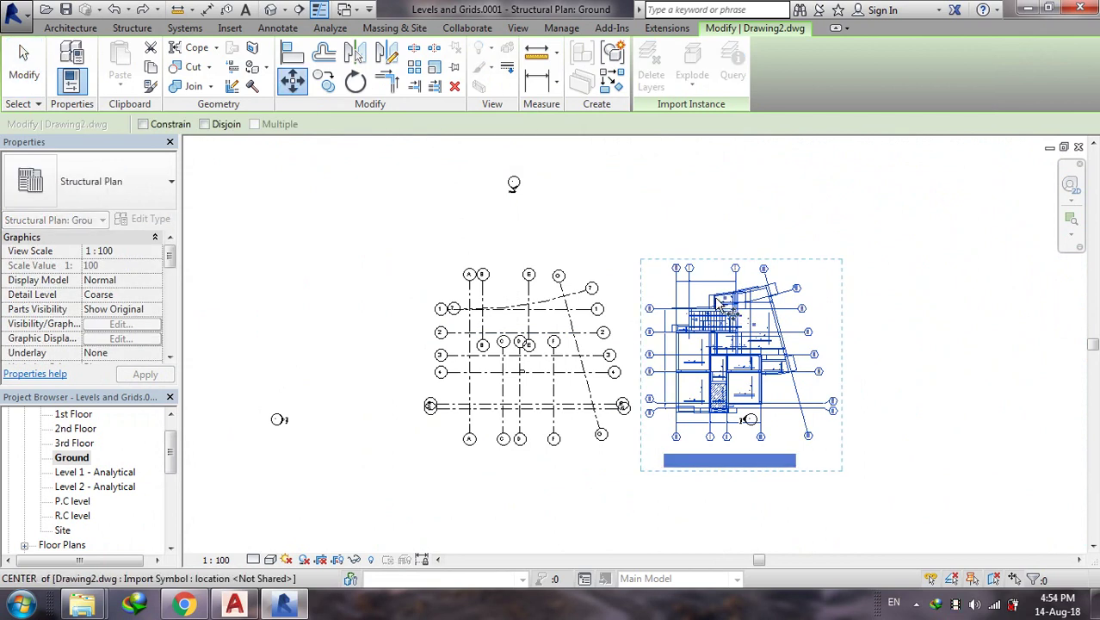
pyautogui.click(708, 303)
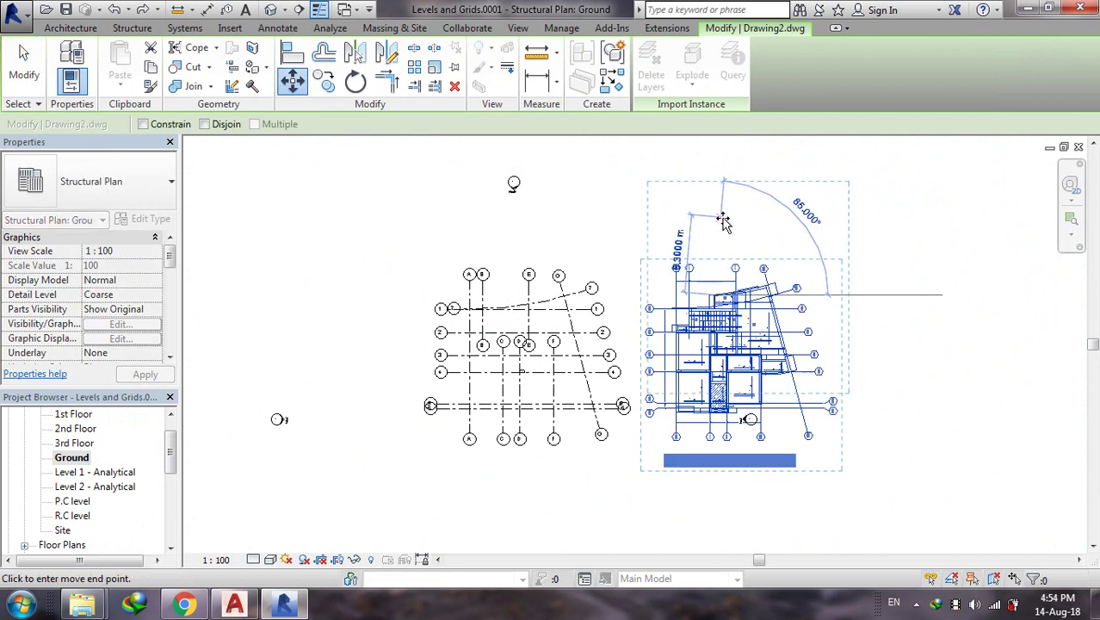
pyautogui.click(715, 226)
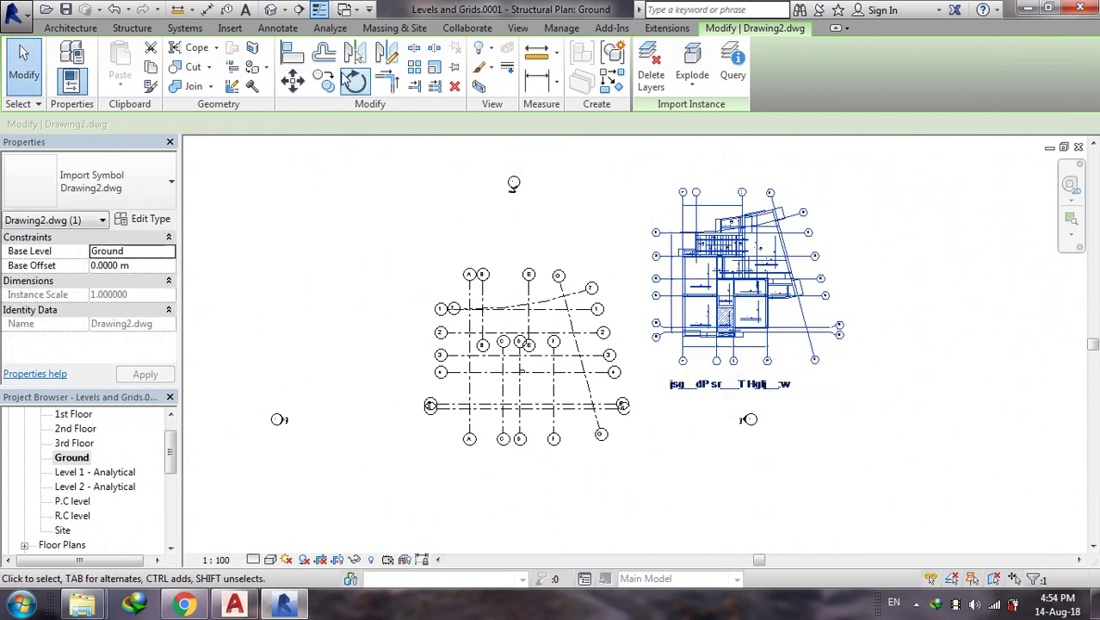
# - Start another move of Drawing2 from its hatched corner intersection
pyautogui.click(303, 88)
pyautogui.scroll(1, 663, 370)
pyautogui.scroll(3, 663, 370)
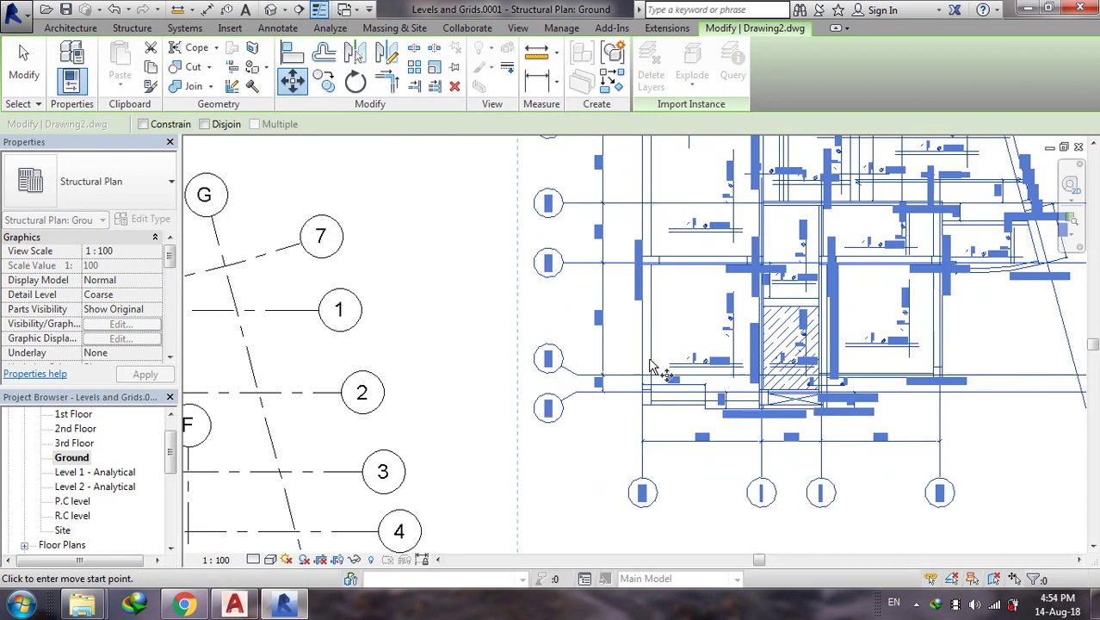
pyautogui.scroll(2, 655, 385)
pyautogui.scroll(2, 635, 439)
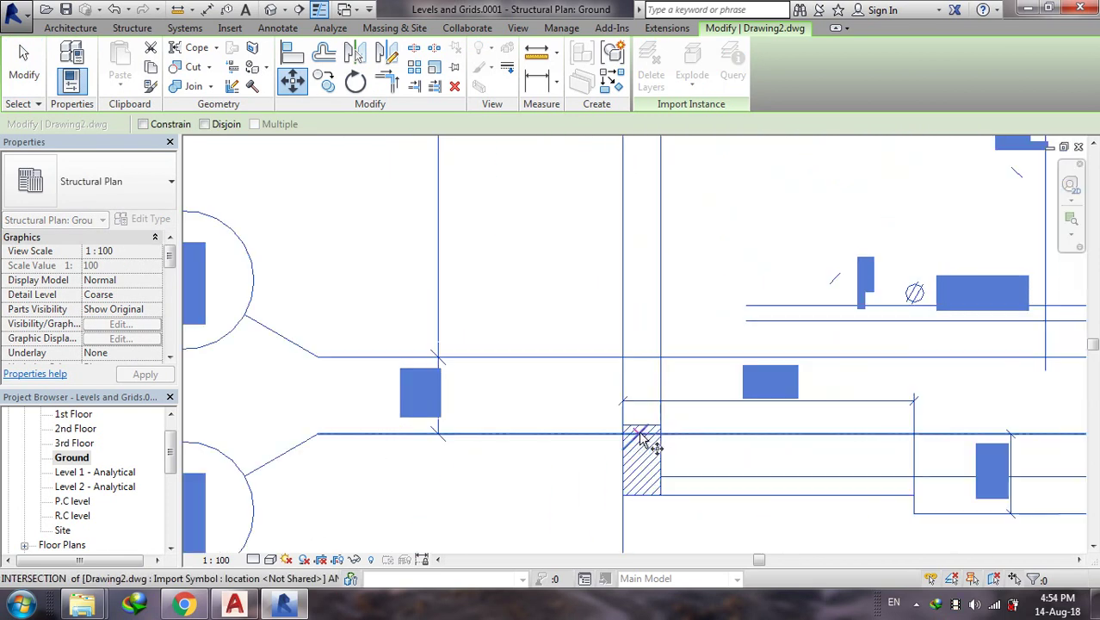
pyautogui.scroll(2, 607, 438)
pyautogui.scroll(2, 622, 439)
pyautogui.scroll(2, 624, 444)
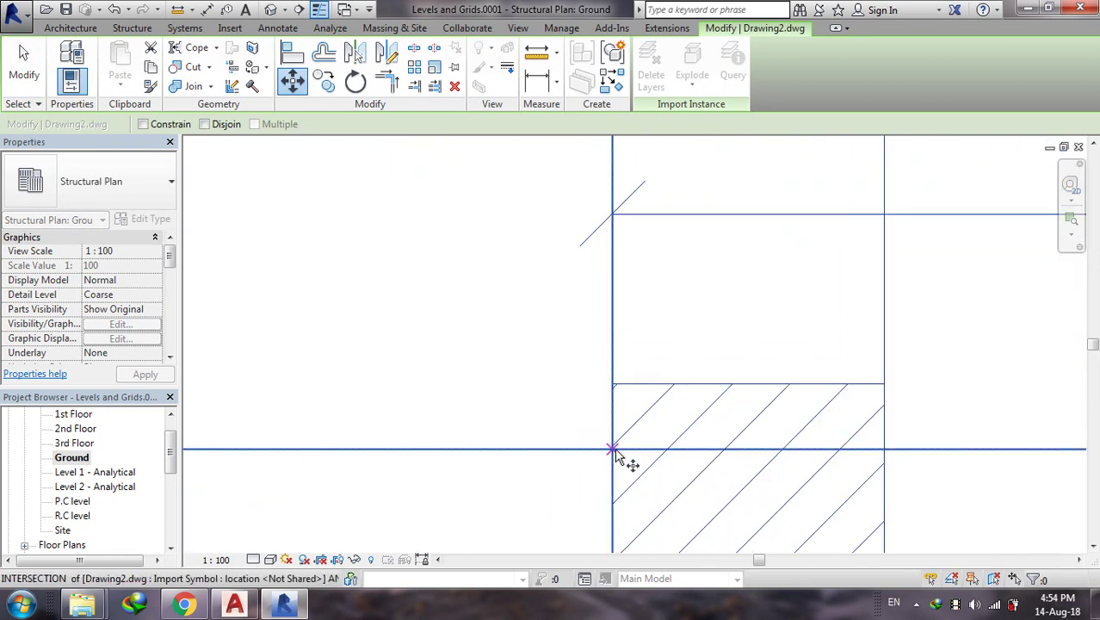
pyautogui.click(612, 451)
# - Drop that corner on the Grid A / Grid 6 intersection so both grids overlap
pyautogui.scroll(-2, 688, 404)
pyautogui.scroll(-2, 912, 284)
pyautogui.scroll(-2, 919, 288)
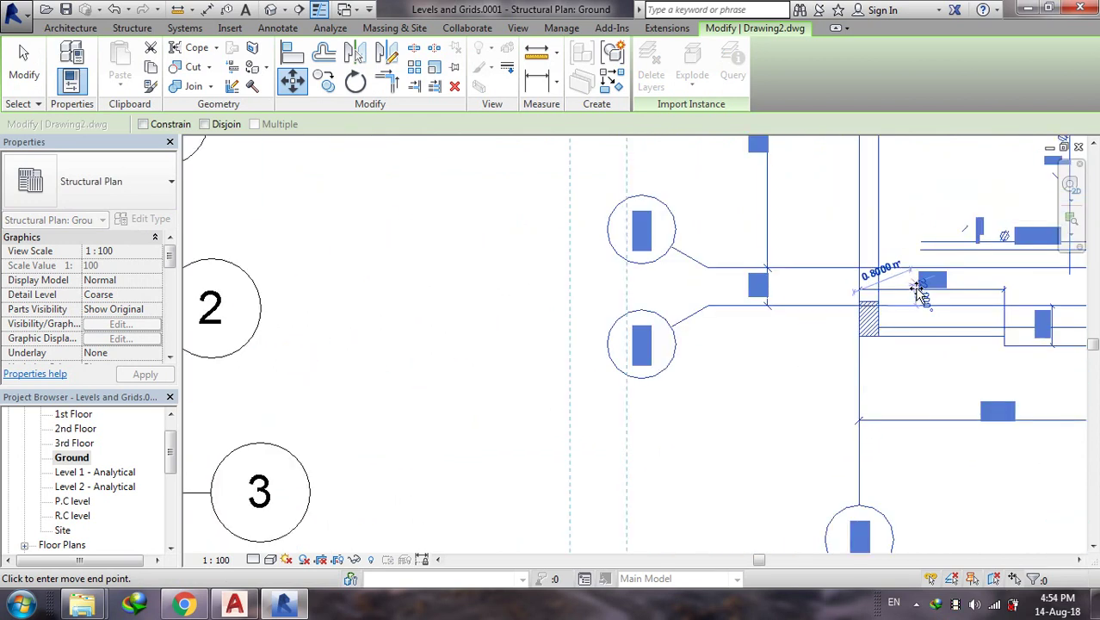
pyautogui.scroll(-2, 917, 310)
pyautogui.scroll(-3, 917, 319)
pyautogui.scroll(5, 594, 431)
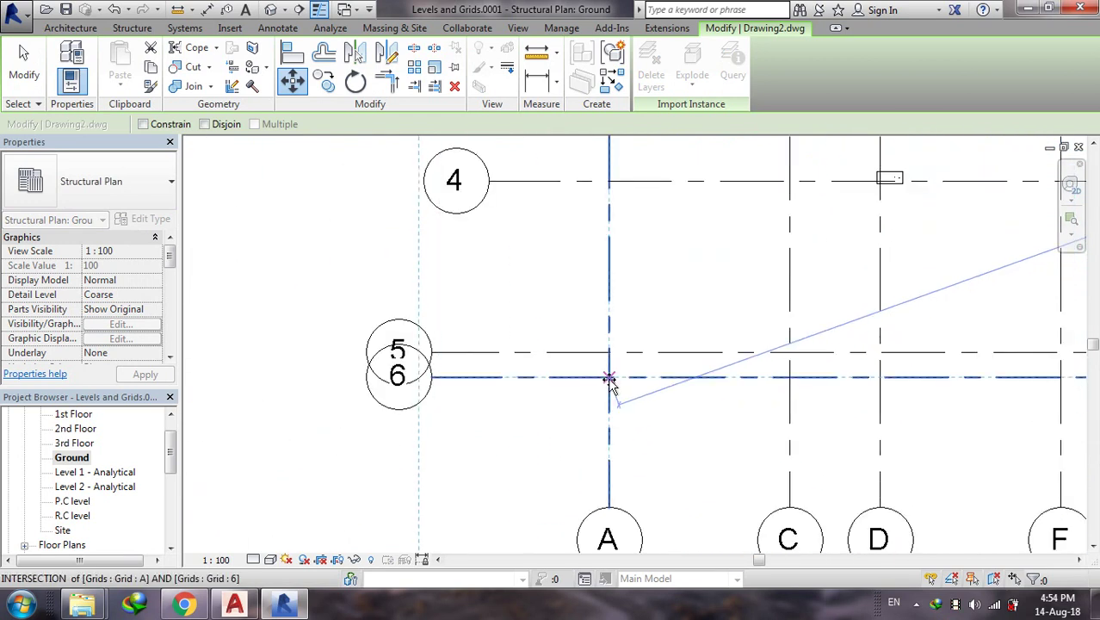
pyautogui.click(609, 380)
pyautogui.scroll(-2, 540, 435)
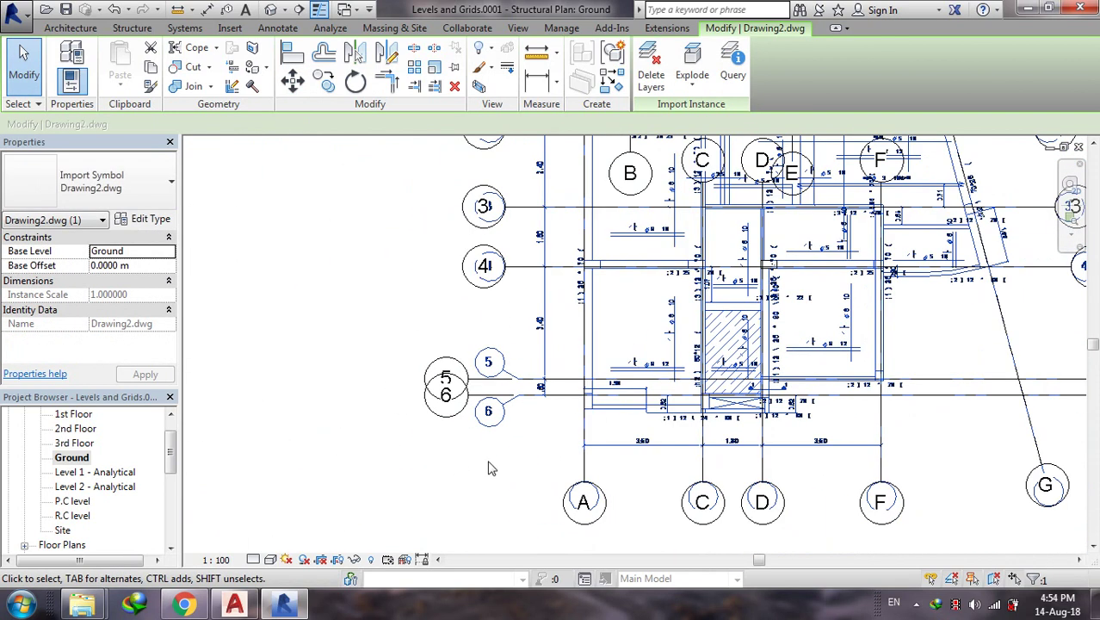
pyautogui.scroll(-3, 465, 357)
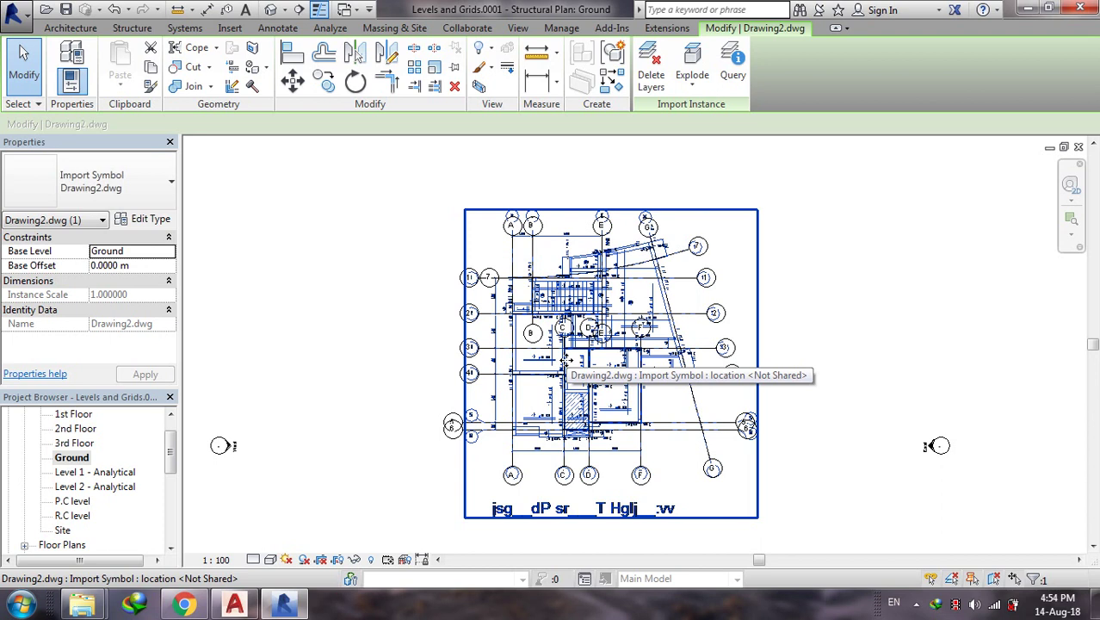
pyautogui.scroll(3, 539, 349)
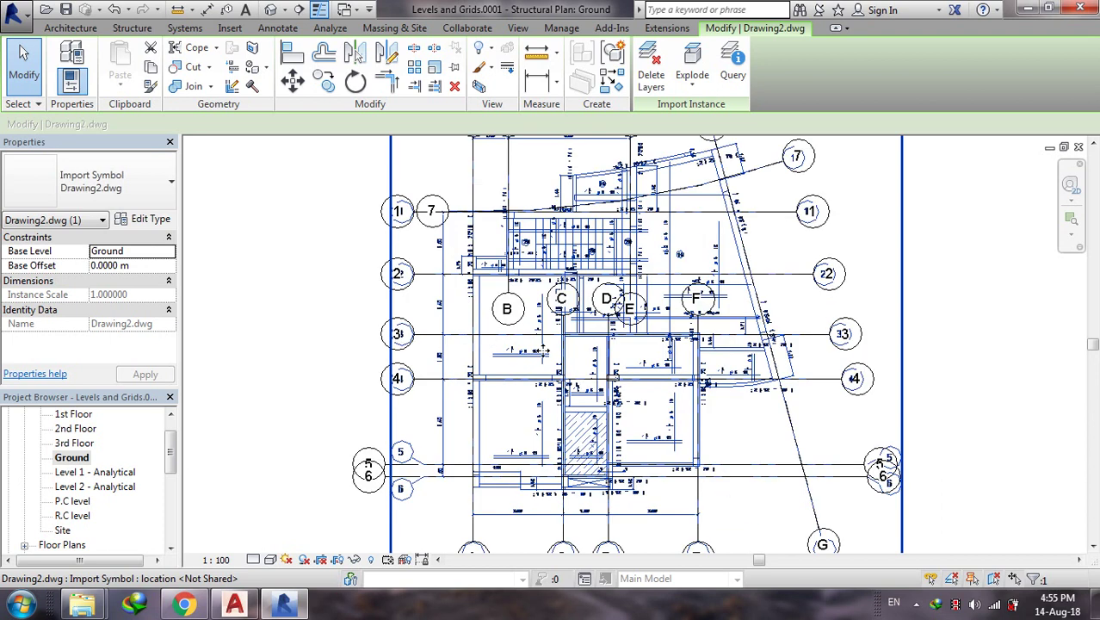
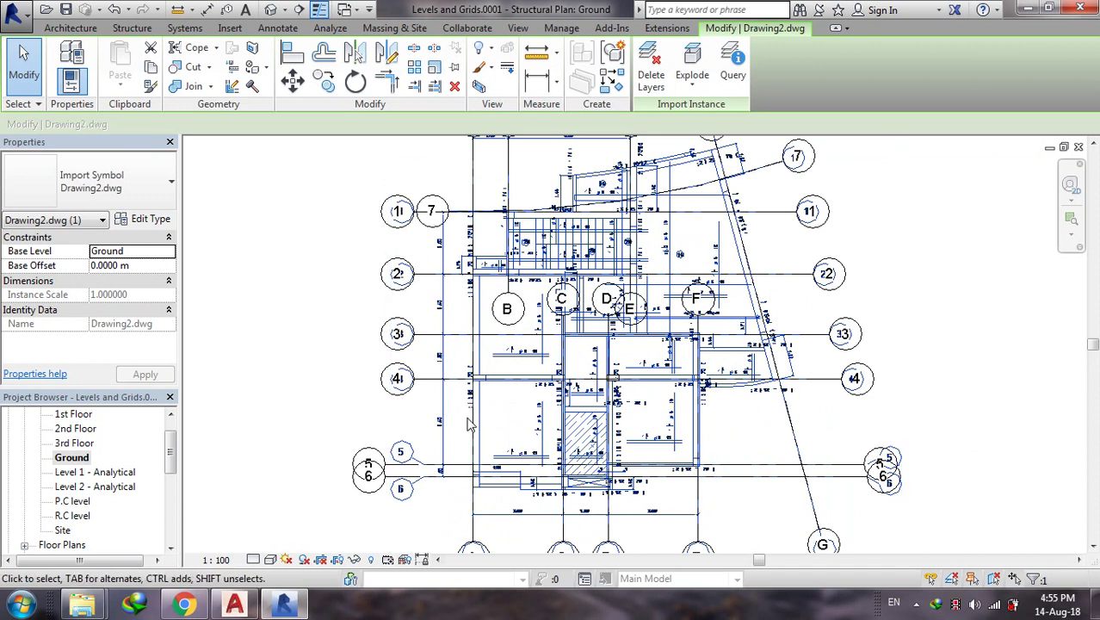
# - Start placing beams with M_Concrete-Rectangular Beam 300 x 600mm and duplicate that type
pyautogui.scroll(1, 478, 440)
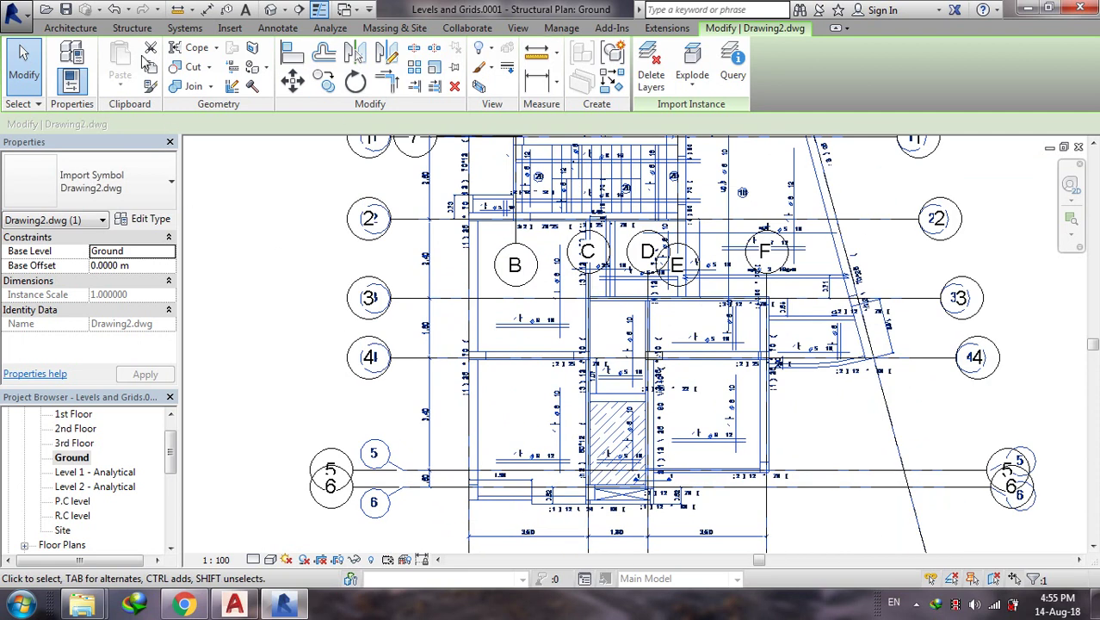
pyautogui.click(131, 28)
pyautogui.click(69, 62)
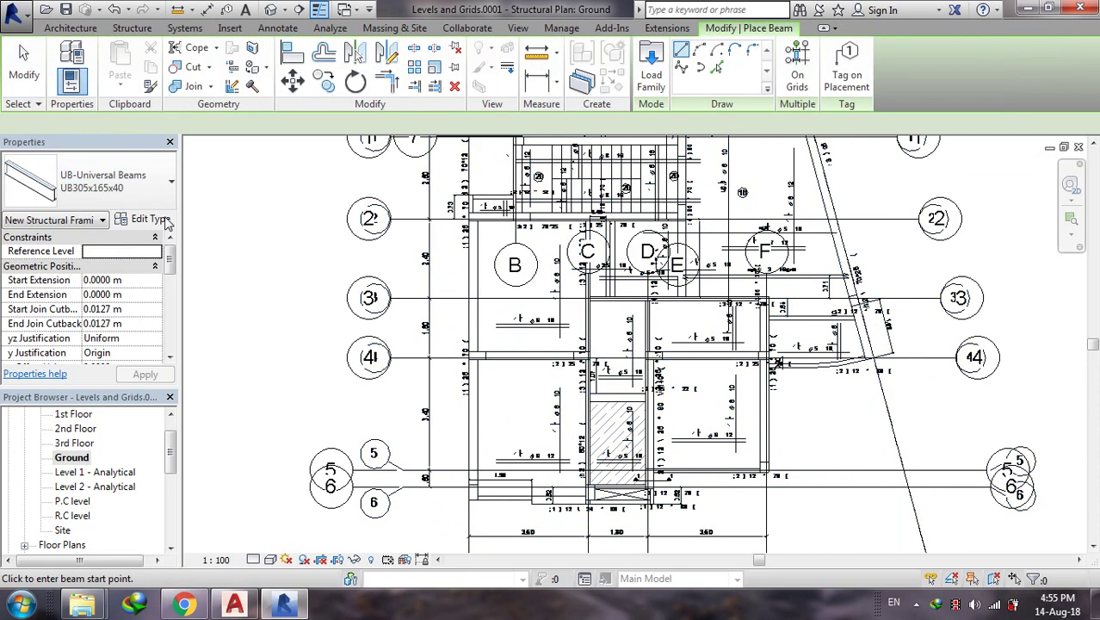
pyautogui.click(160, 182)
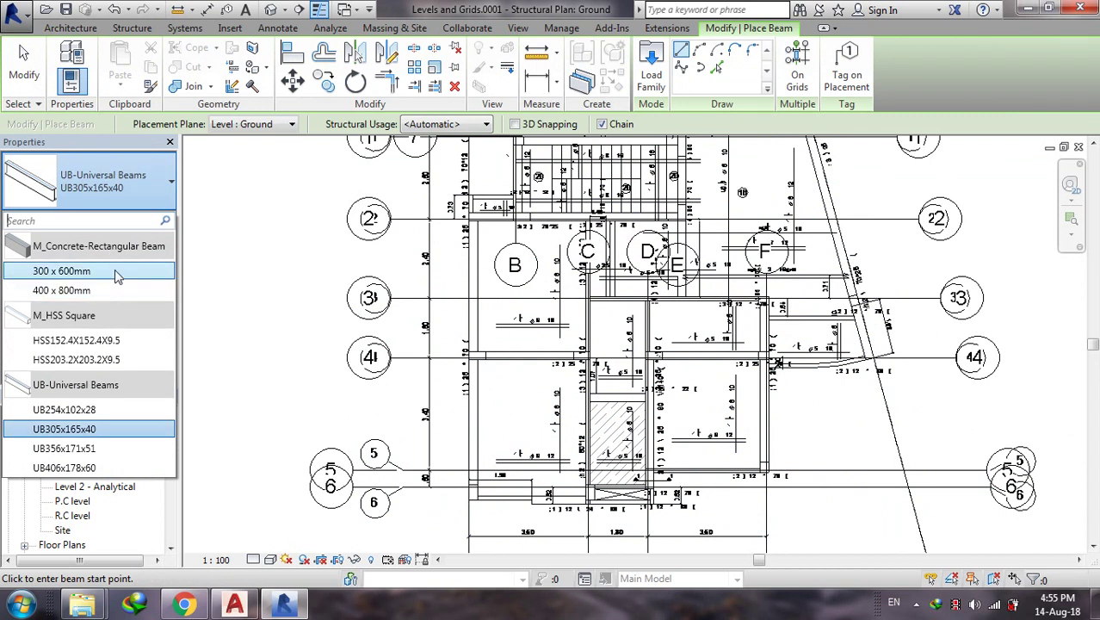
pyautogui.click(118, 275)
pyautogui.click(163, 216)
pyautogui.click(366, 120)
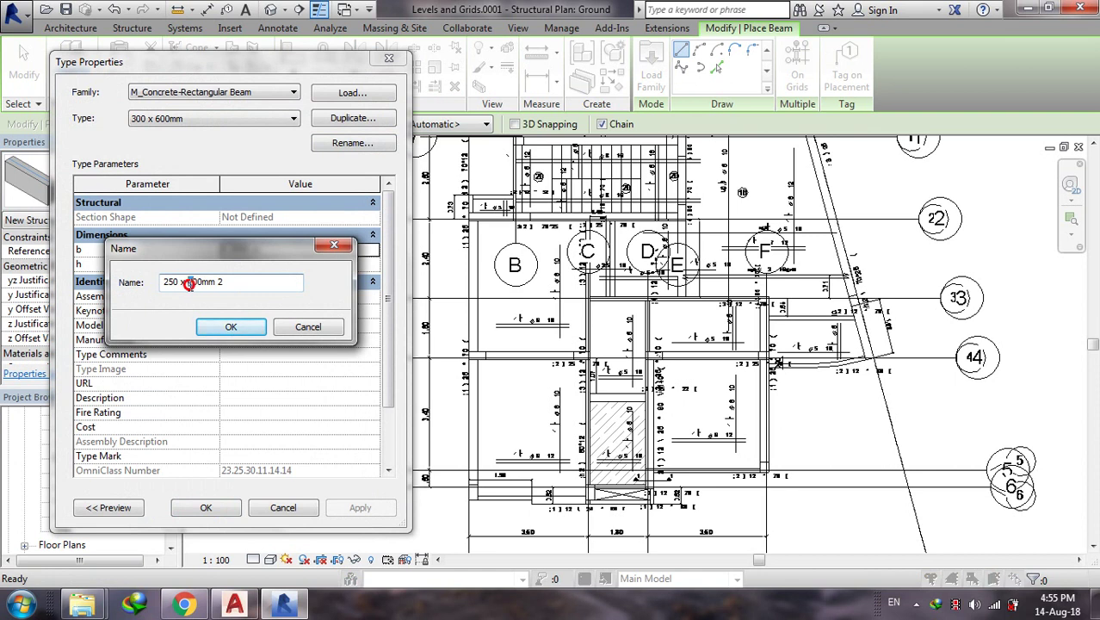
# - Check beam sizes in the AutoCAD drawing, then return to Revit to name the type 250 x 700mm
pyautogui.click(234, 606)
pyautogui.scroll(5, 386, 392)
pyautogui.scroll(-2, 396, 387)
pyautogui.scroll(2, 423, 475)
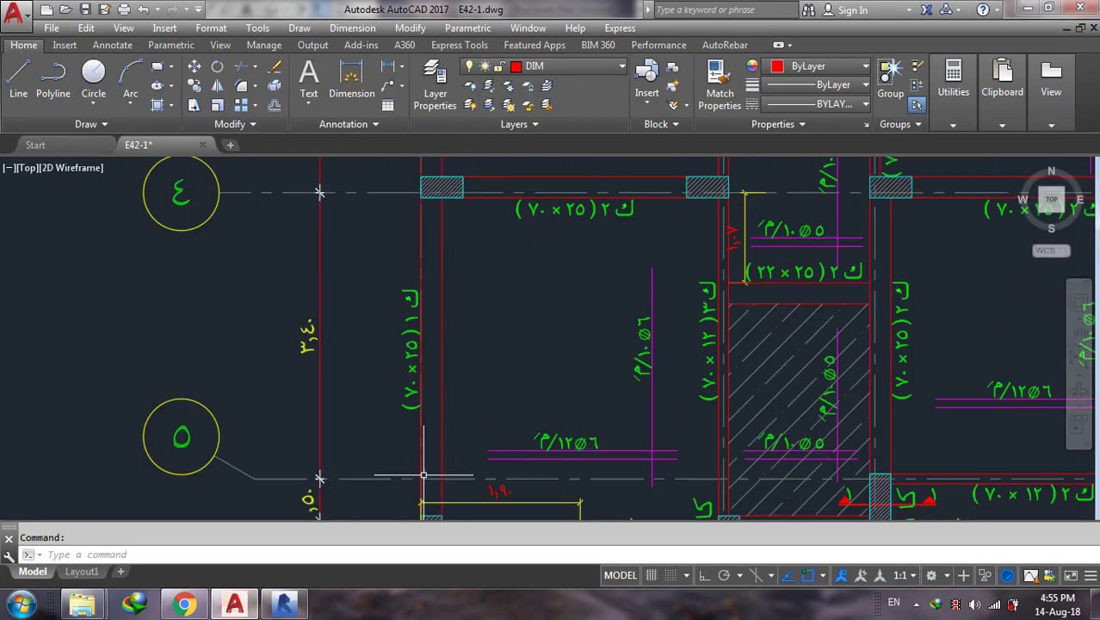
pyautogui.scroll(2, 423, 475)
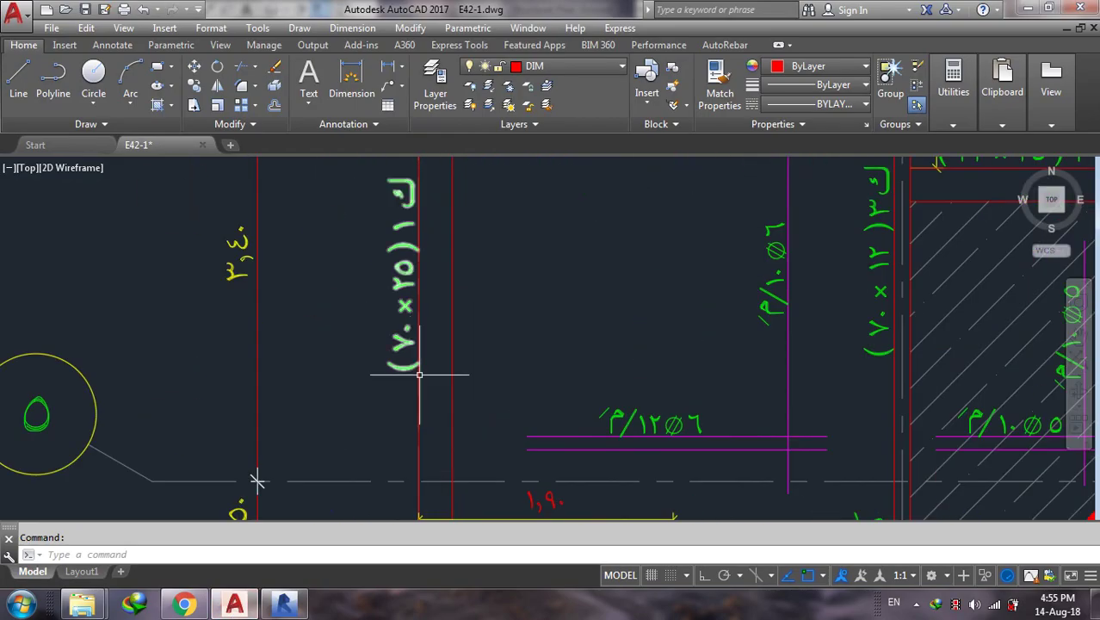
pyautogui.click(283, 606)
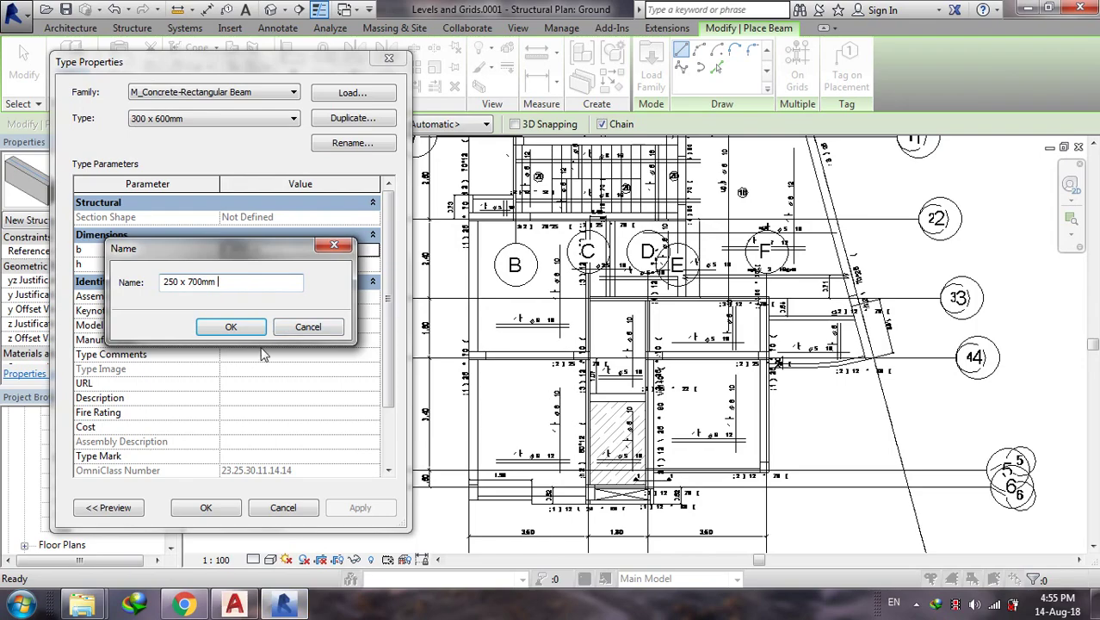
# - Confirm the 250 x 700mm type name and set its b to 0.25 m and h to 0.7 m
pyautogui.click(230, 327)
pyautogui.click(302, 251)
pyautogui.write('0.25')
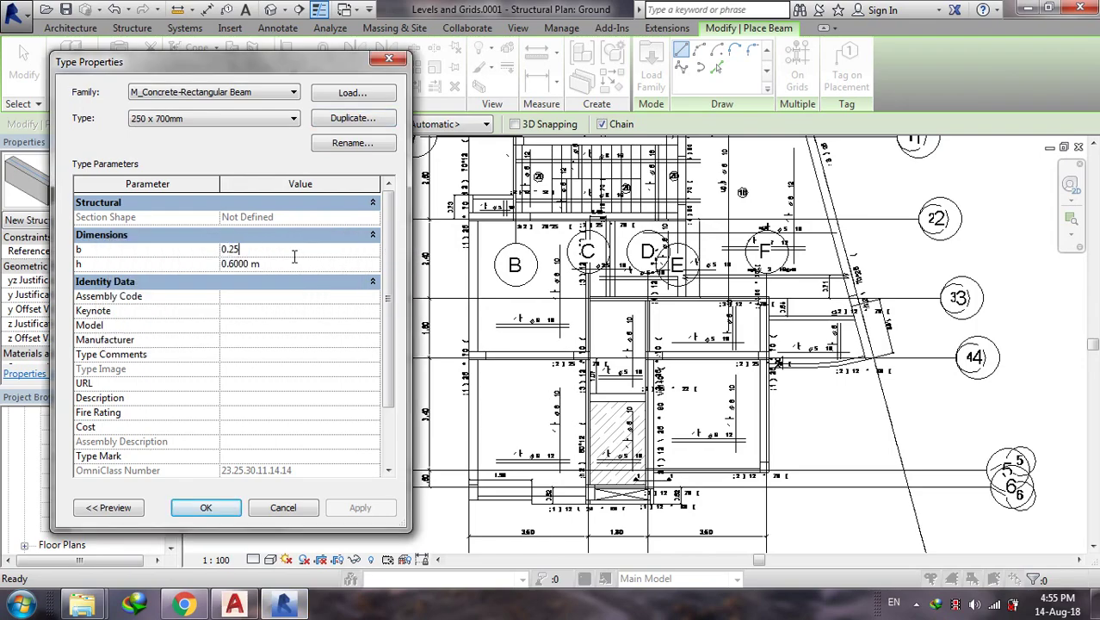
pyautogui.click(281, 266)
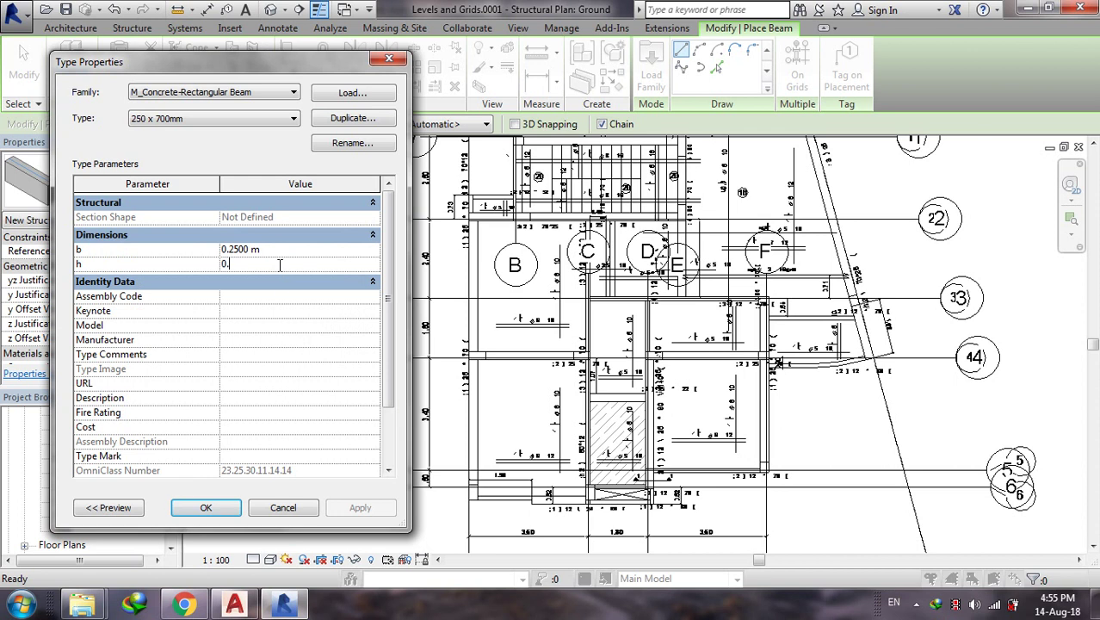
pyautogui.click(210, 507)
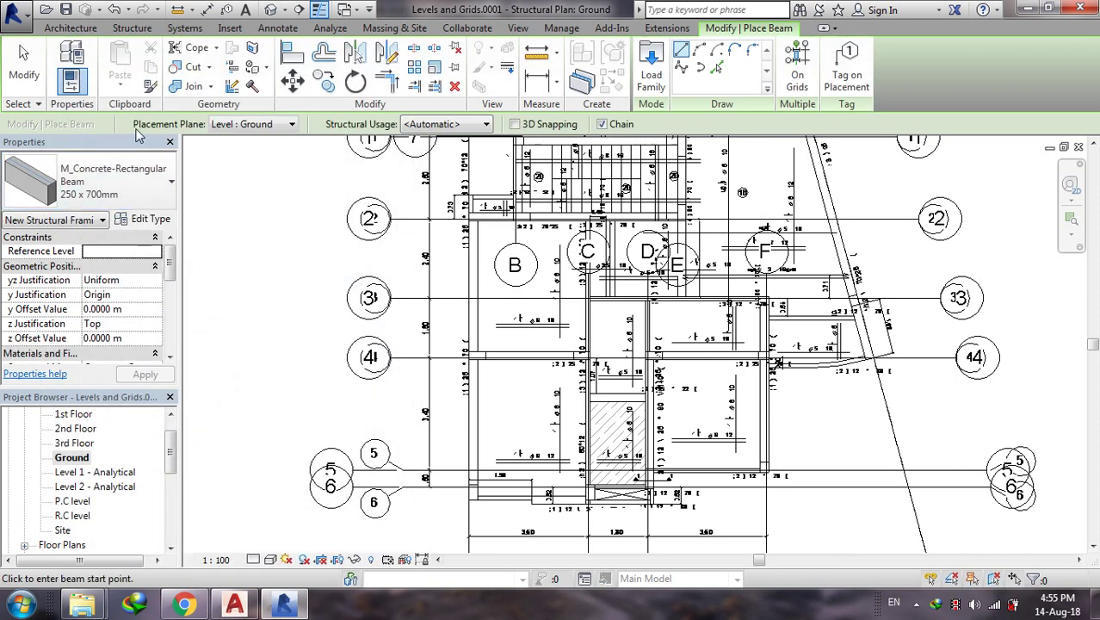
# - Restart beam placement with the new 250 x 700mm type and its drawing options
pyautogui.click(132, 28)
pyautogui.click(69, 80)
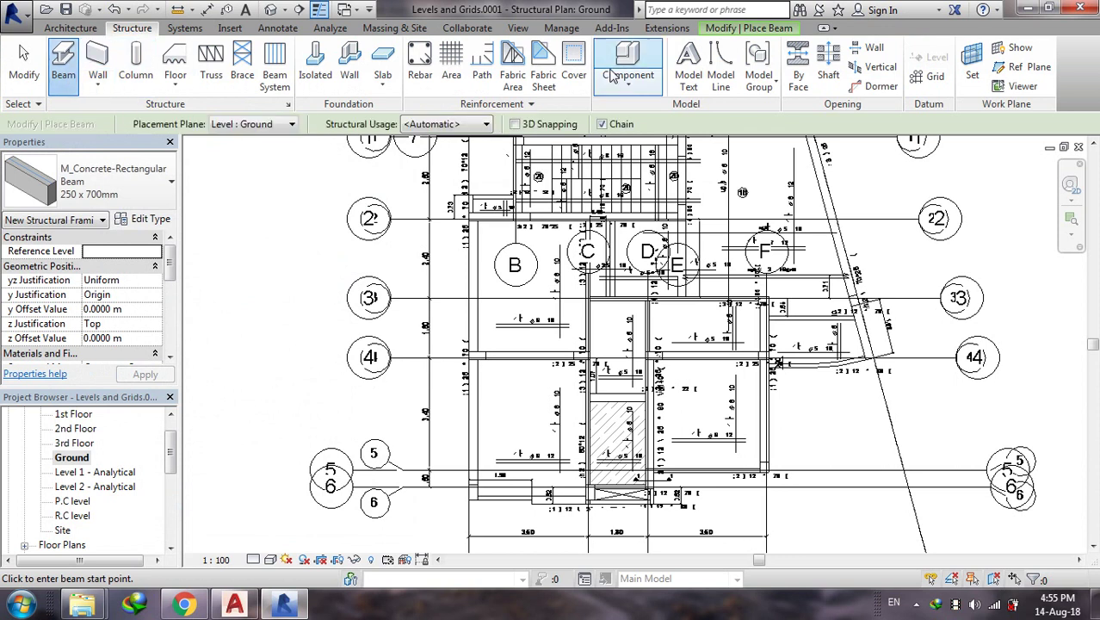
pyautogui.click(746, 28)
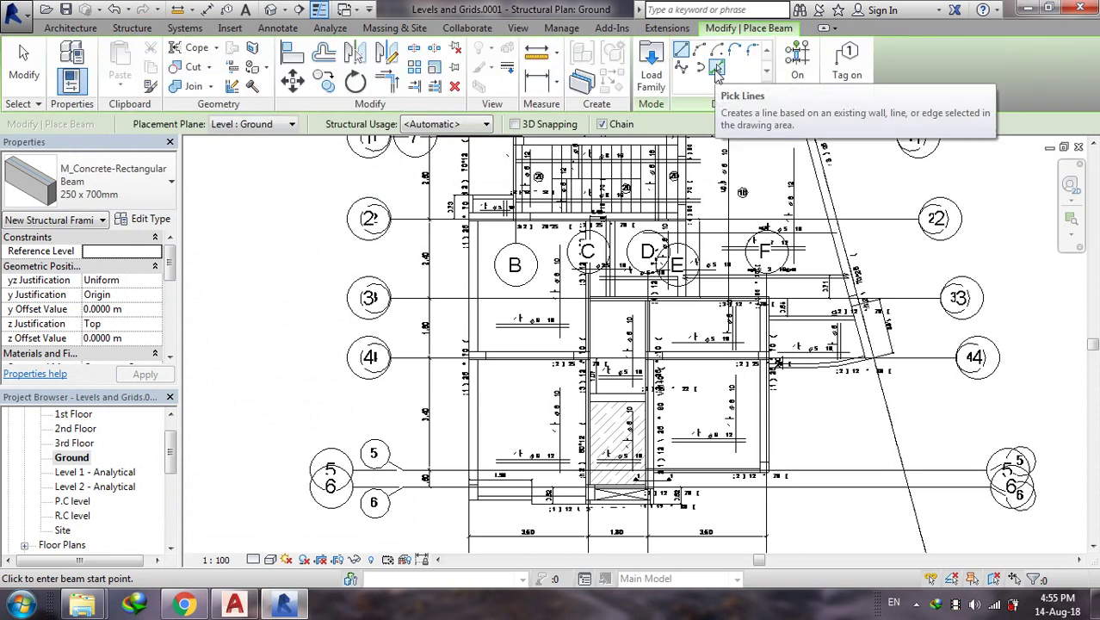
# - With Pick Lines and y Justification Right, place a beam along the line below grid 4
pyautogui.click(718, 69)
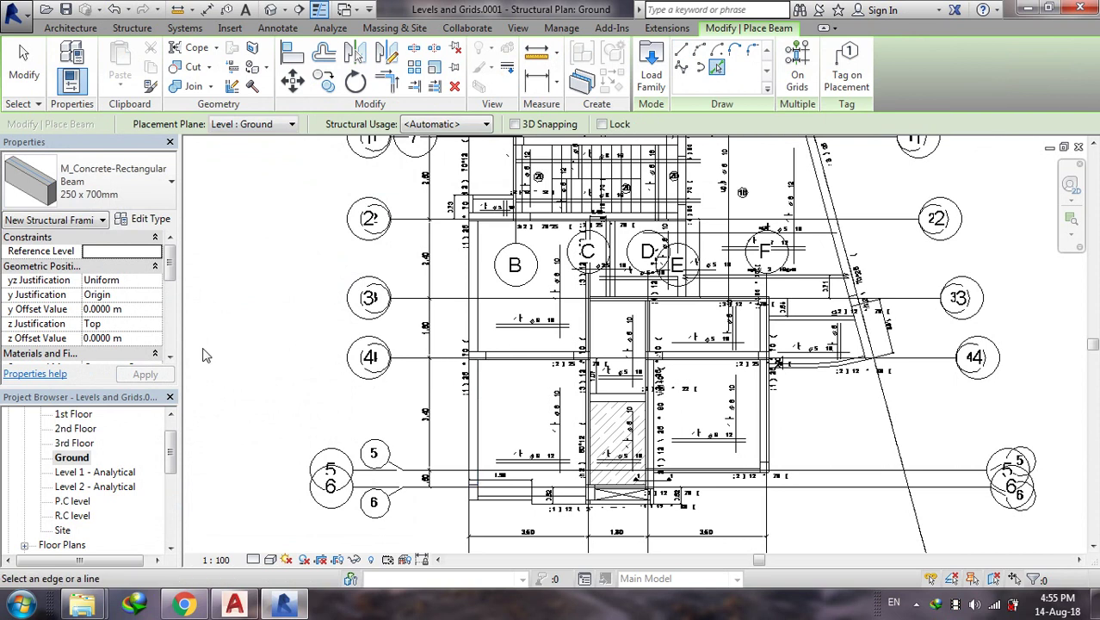
pyautogui.click(159, 299)
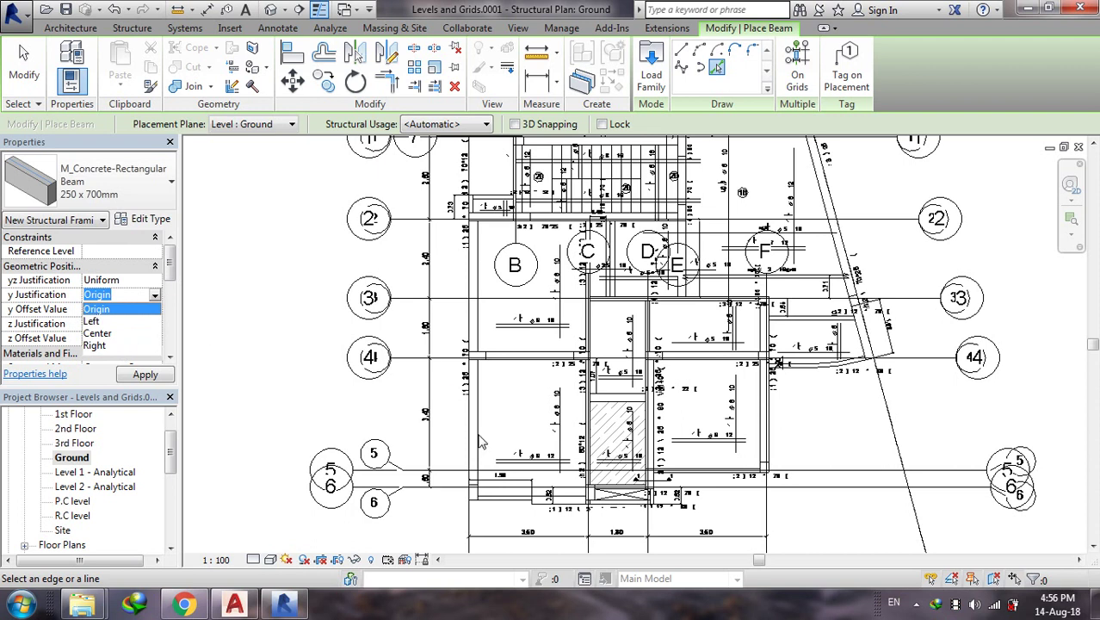
pyautogui.click(116, 345)
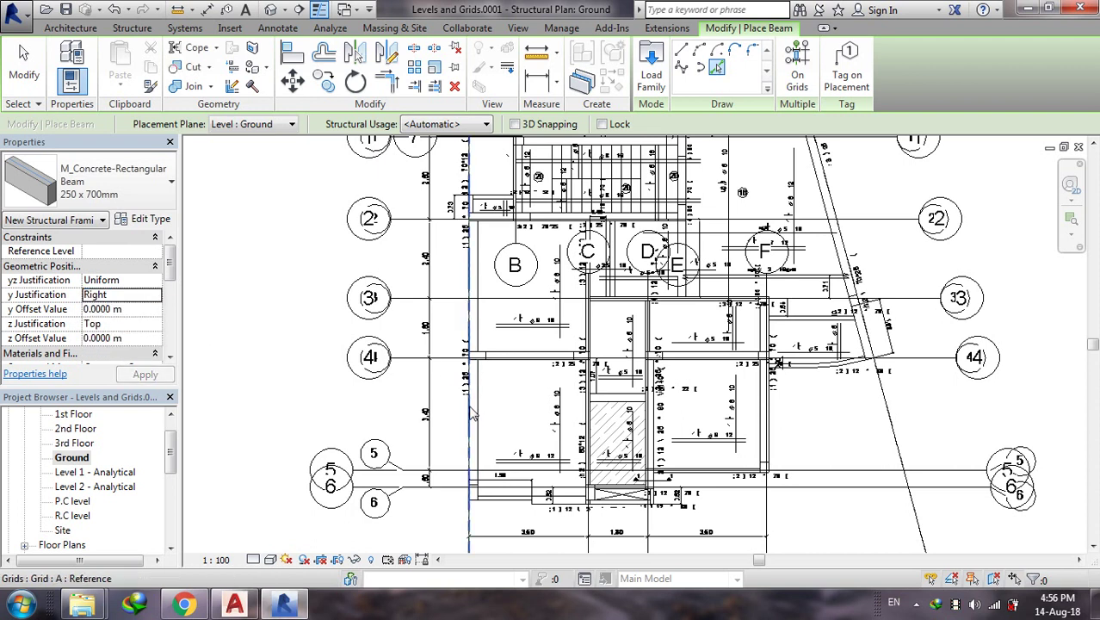
pyautogui.scroll(2, 472, 420)
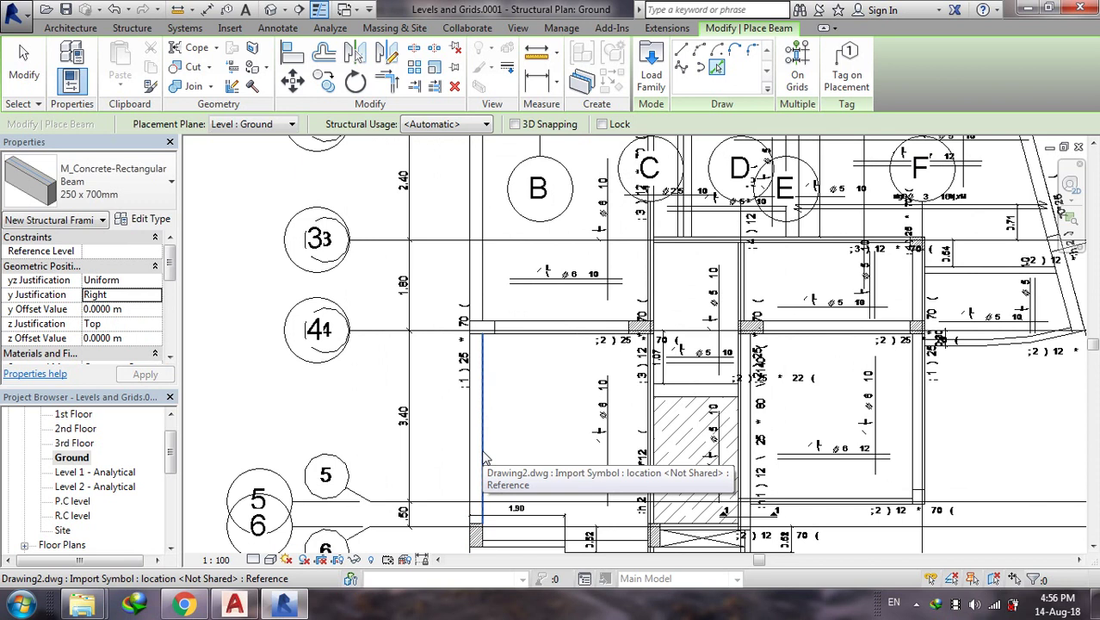
pyautogui.click(483, 445)
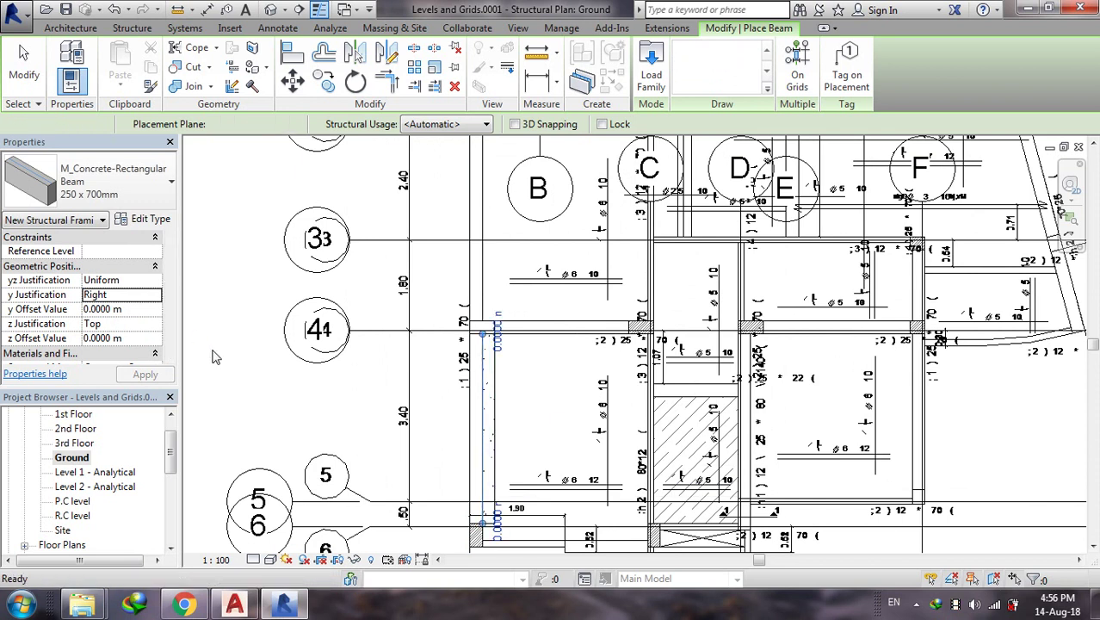
# - With y Justification Left, place beams along grid 4 and above the hatched bay, then switch to AutoCAD
pyautogui.click(149, 296)
pyautogui.click(156, 295)
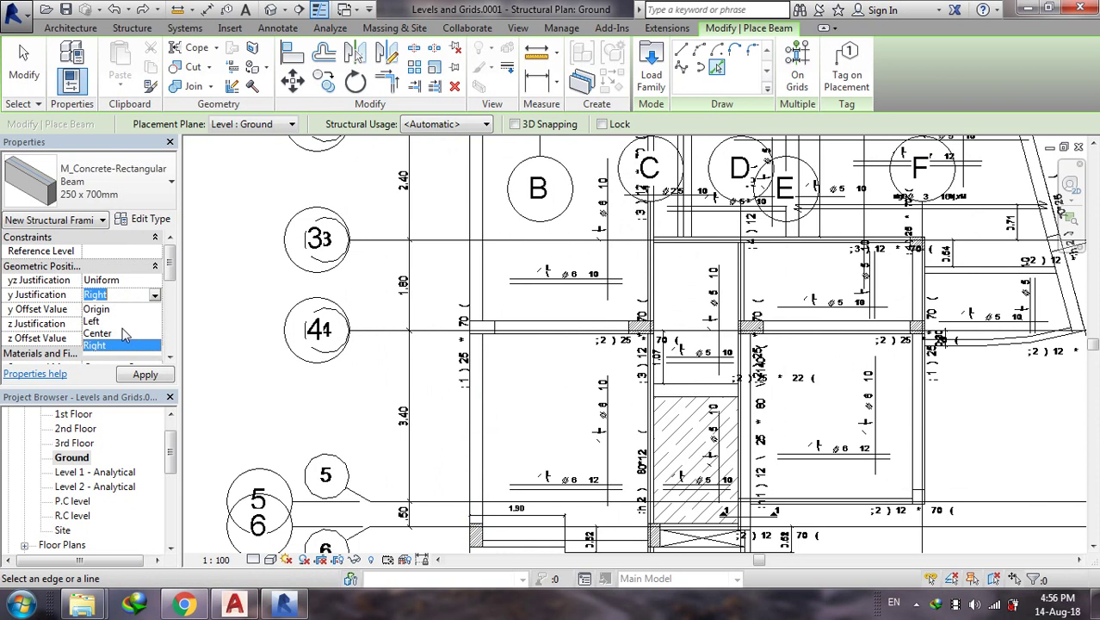
pyautogui.click(95, 310)
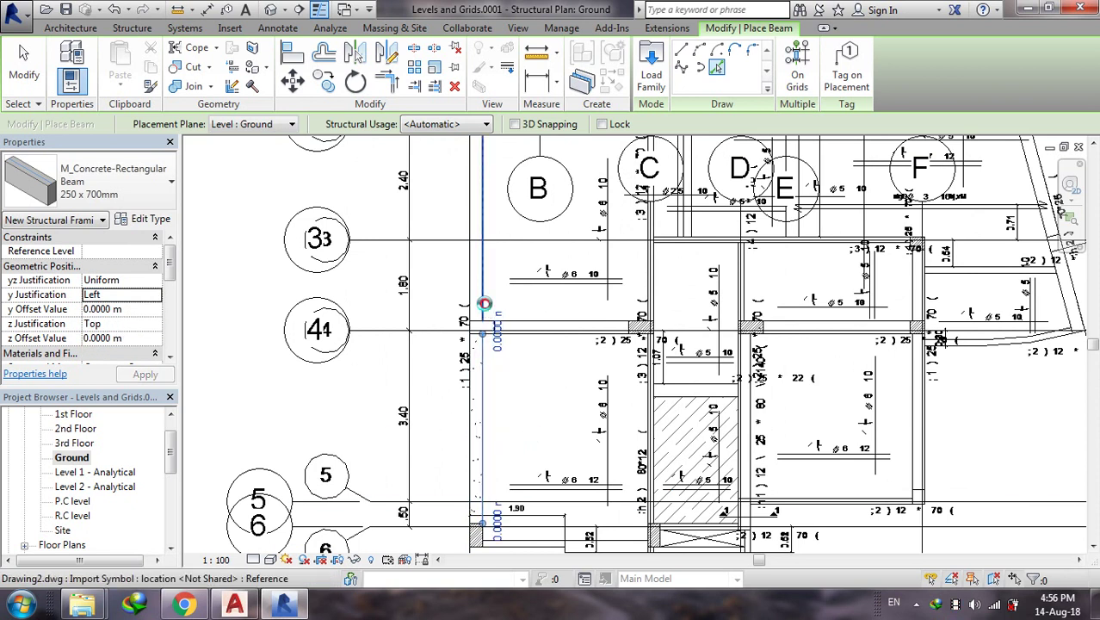
pyautogui.scroll(-3, 484, 303)
pyautogui.scroll(1, 594, 404)
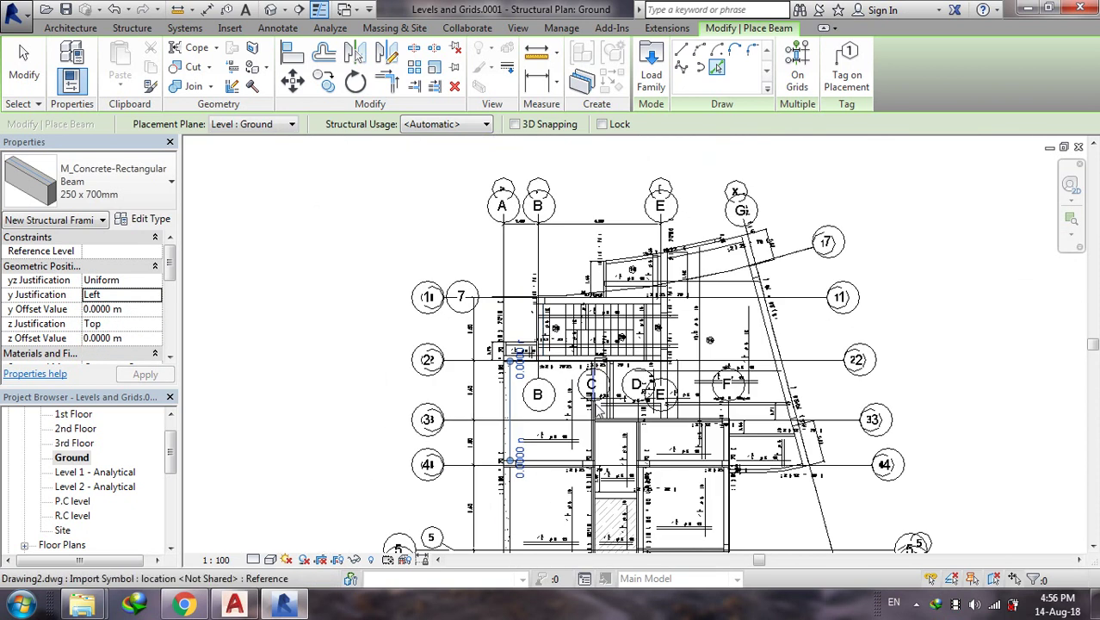
pyautogui.scroll(2, 597, 408)
pyautogui.scroll(1, 568, 379)
pyautogui.scroll(1, 482, 366)
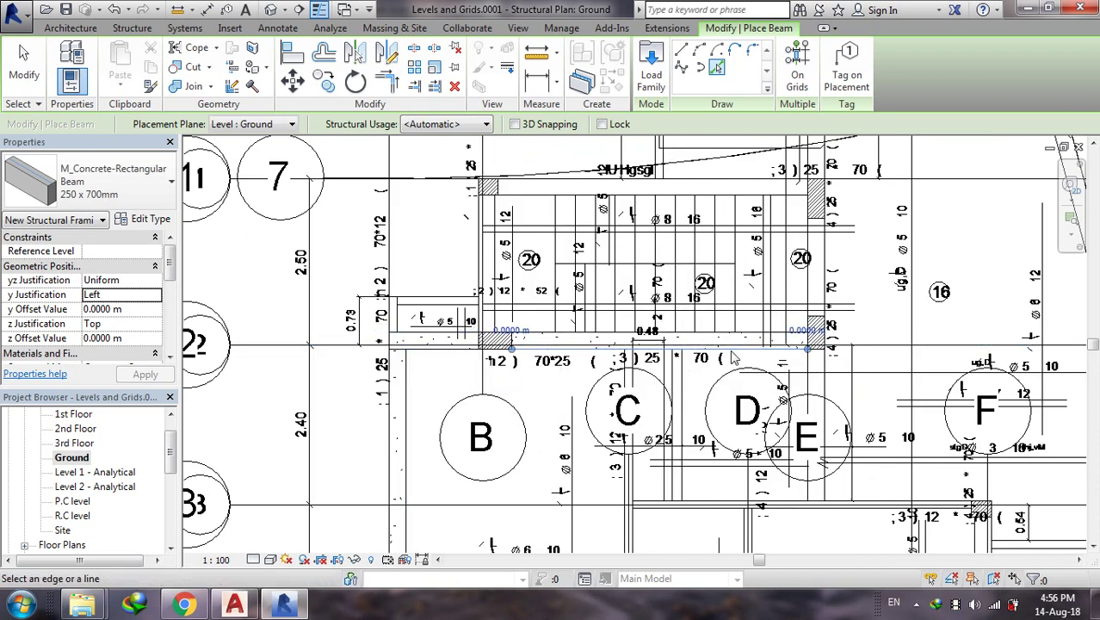
pyautogui.scroll(-2, 543, 254)
pyautogui.scroll(1, 603, 448)
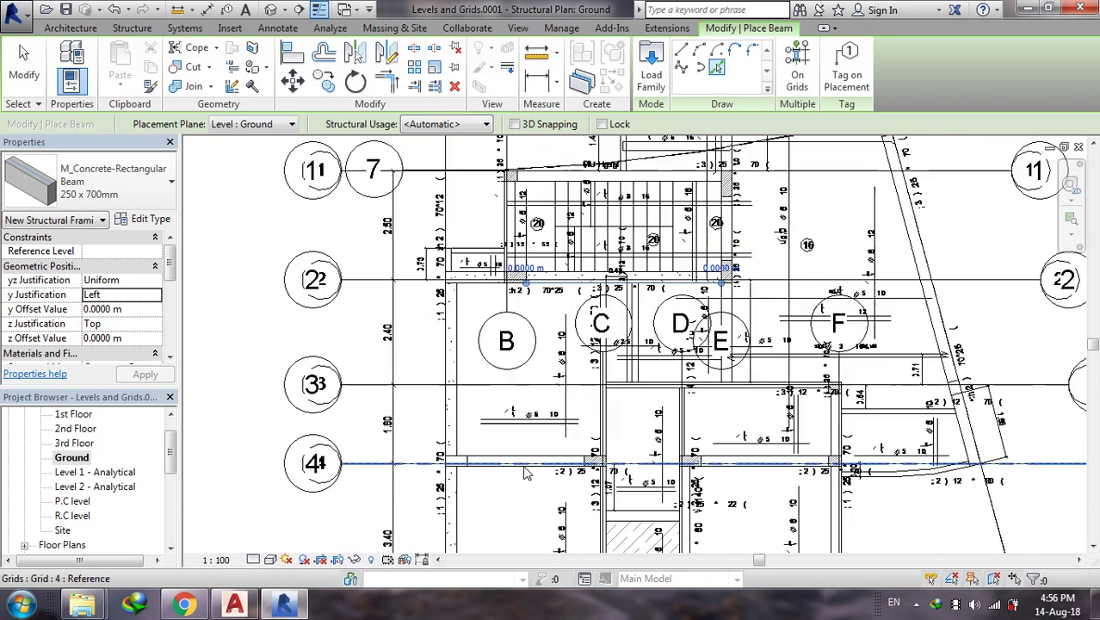
pyautogui.scroll(2, 527, 456)
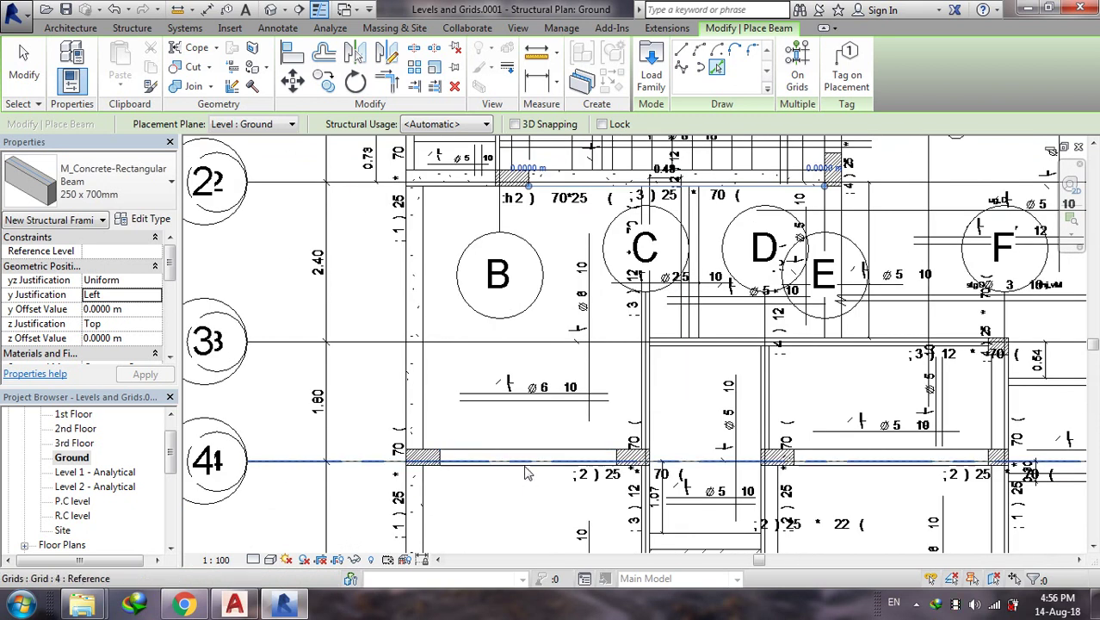
pyautogui.click(527, 458)
pyautogui.scroll(-2, 497, 381)
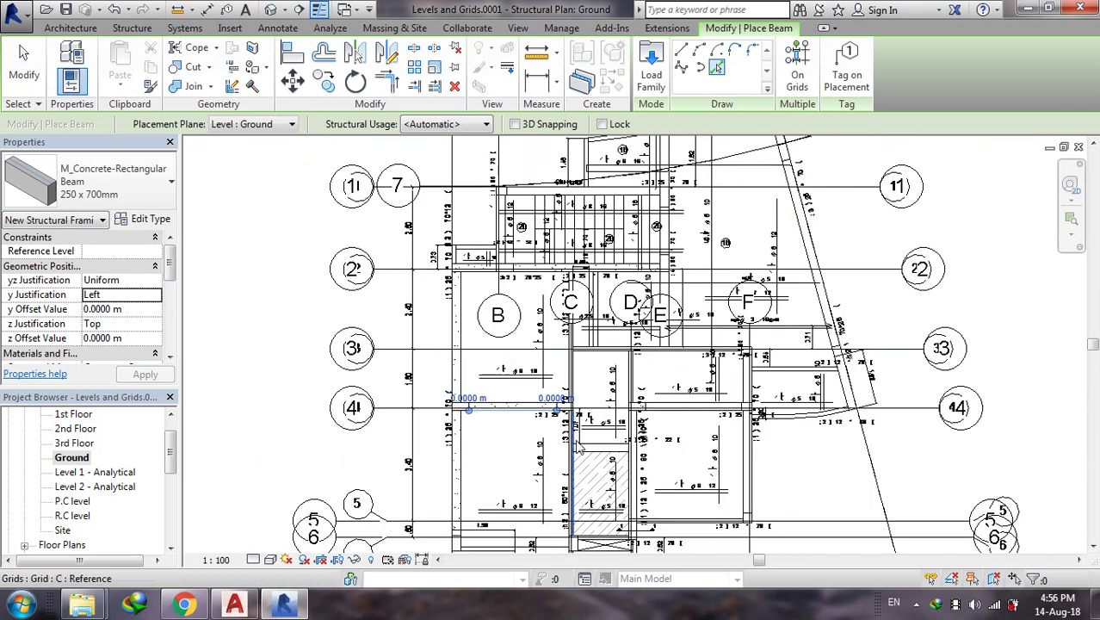
pyautogui.click(612, 457)
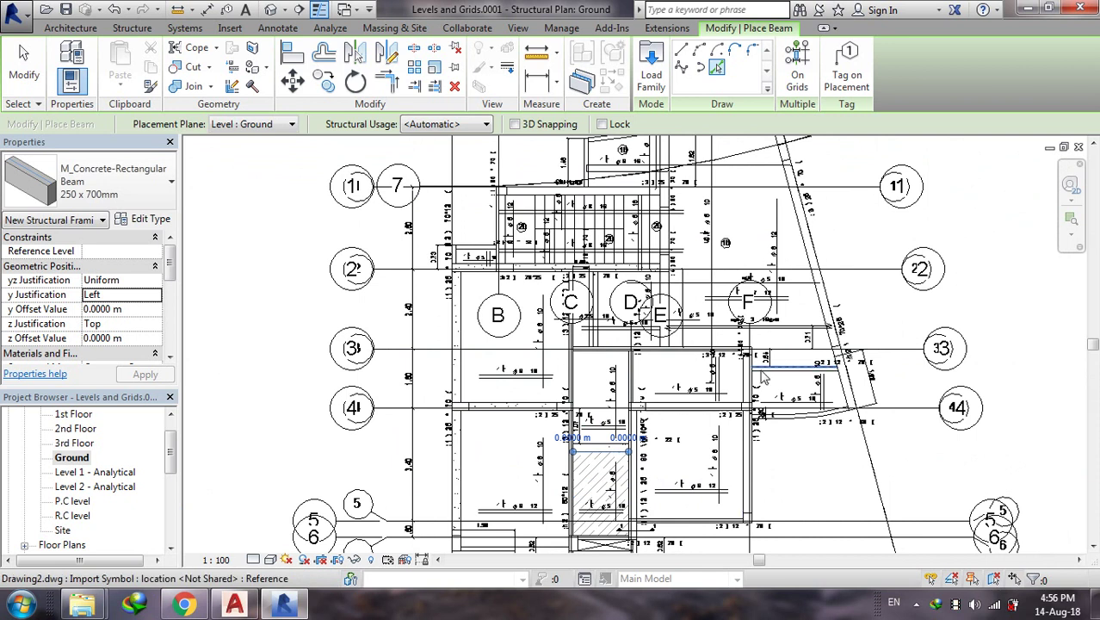
pyautogui.scroll(-1, 508, 472)
pyautogui.scroll(-1, 508, 472)
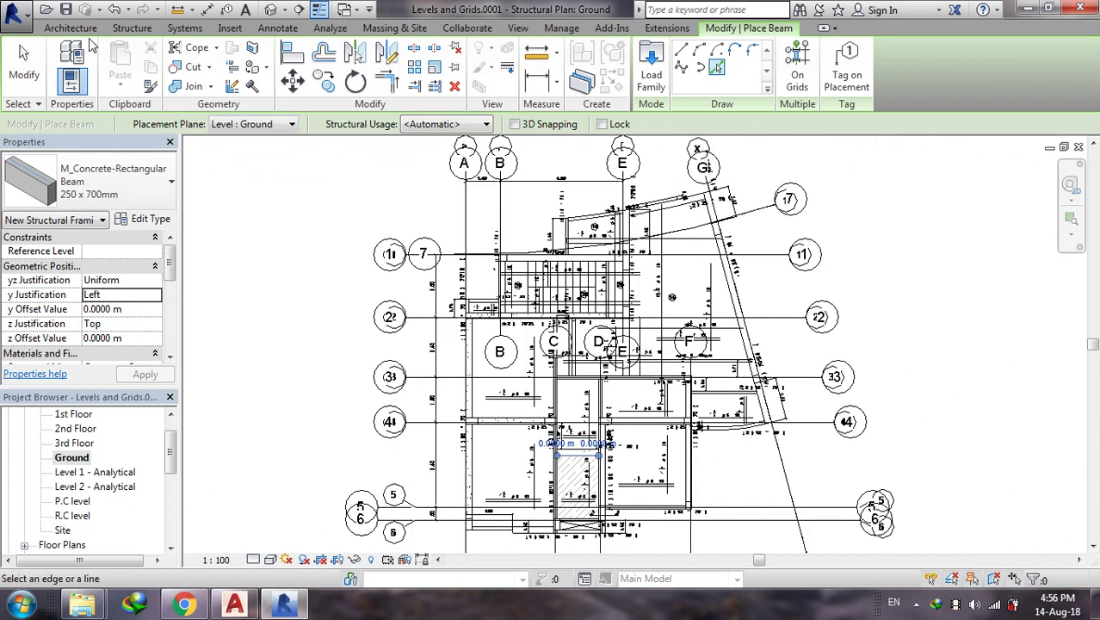
pyautogui.click(132, 28)
pyautogui.click(235, 604)
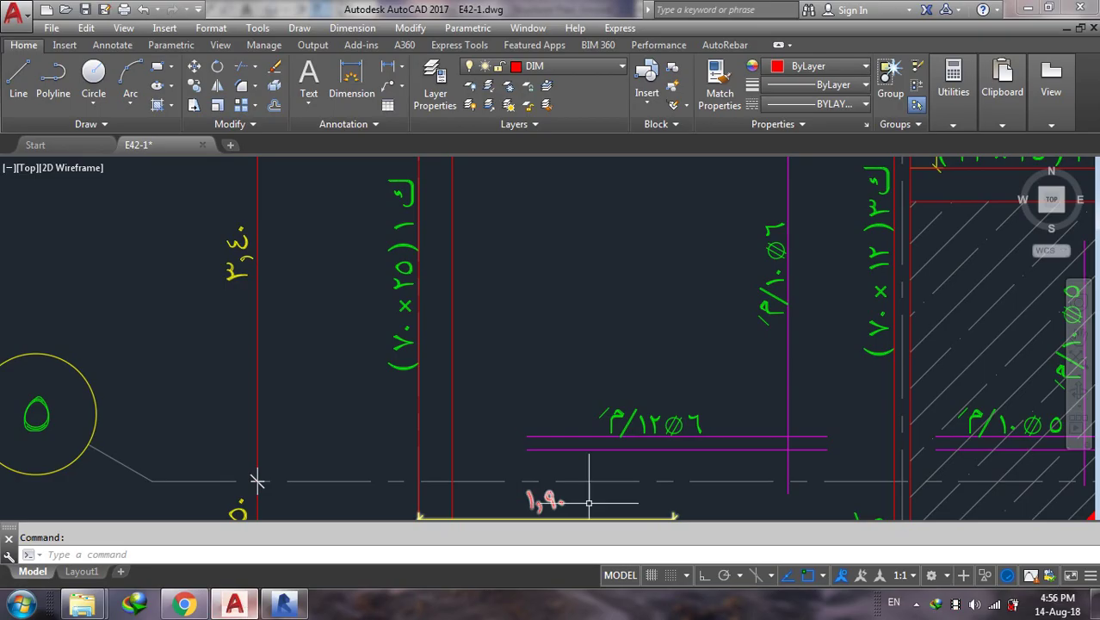
# - Zoom around the E42-1 plan to read its beam labels, then return to Revit
pyautogui.scroll(-5, 589, 503)
pyautogui.scroll(2, 501, 449)
pyautogui.scroll(1, 500, 448)
pyautogui.scroll(-1, 500, 449)
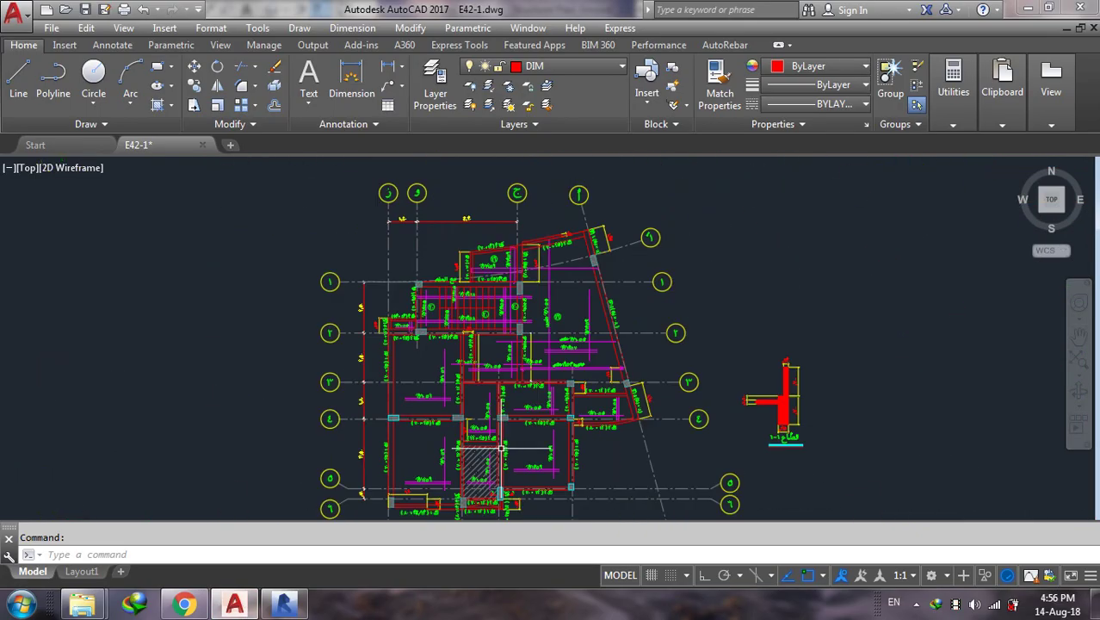
pyautogui.scroll(4, 598, 287)
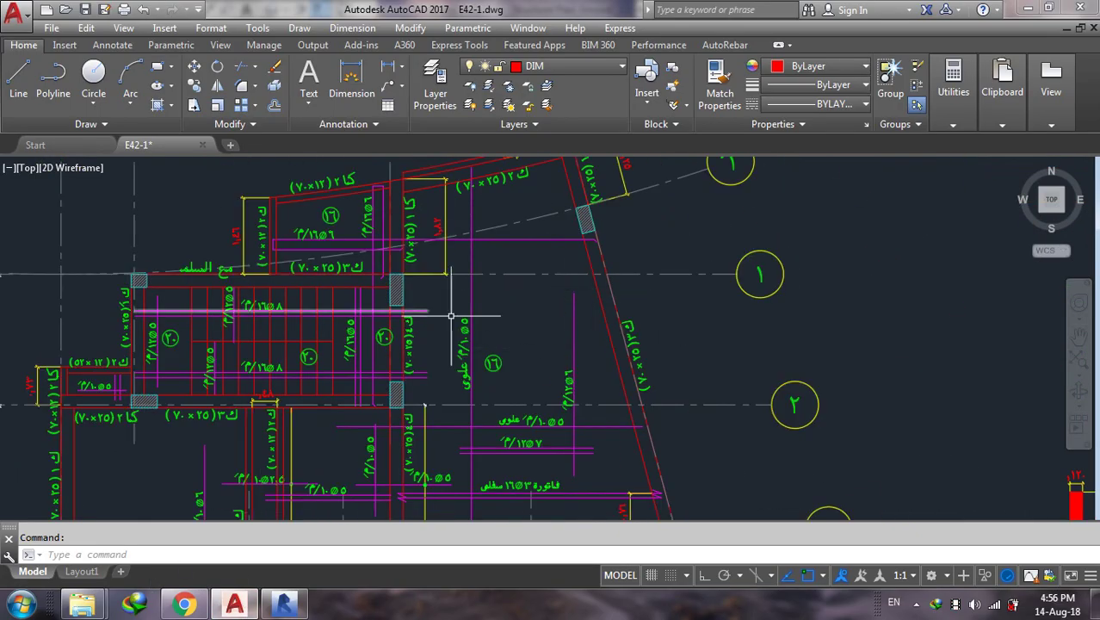
pyautogui.scroll(-3, 385, 496)
pyautogui.click(283, 605)
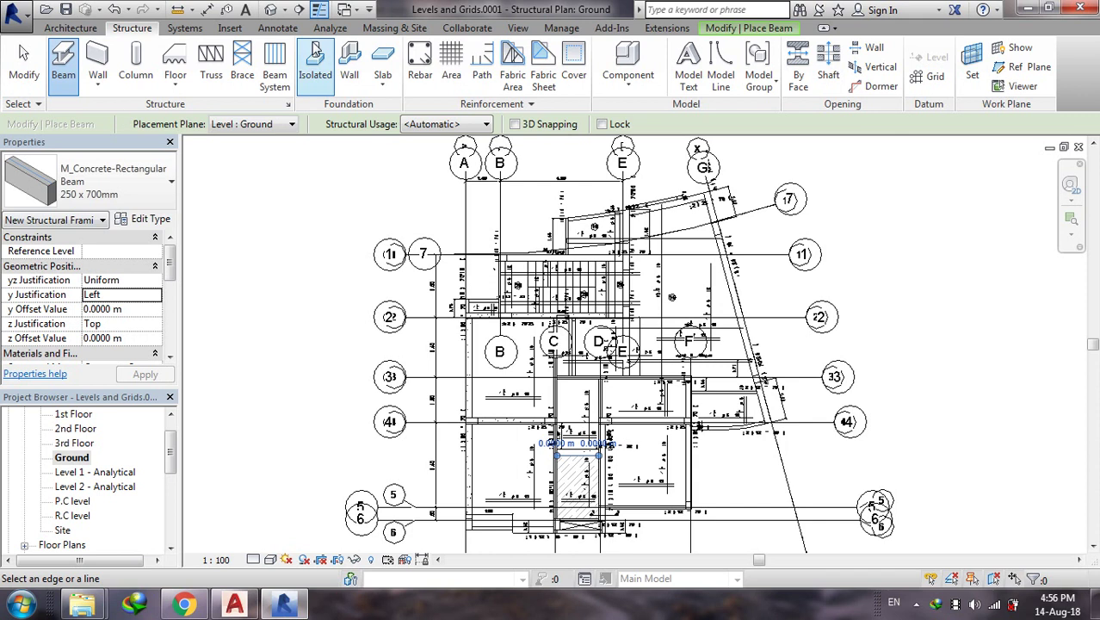
# - Start a structural floor and duplicate Generic 300mm as a new Generic 160mm type
pyautogui.click(176, 84)
pyautogui.click(217, 119)
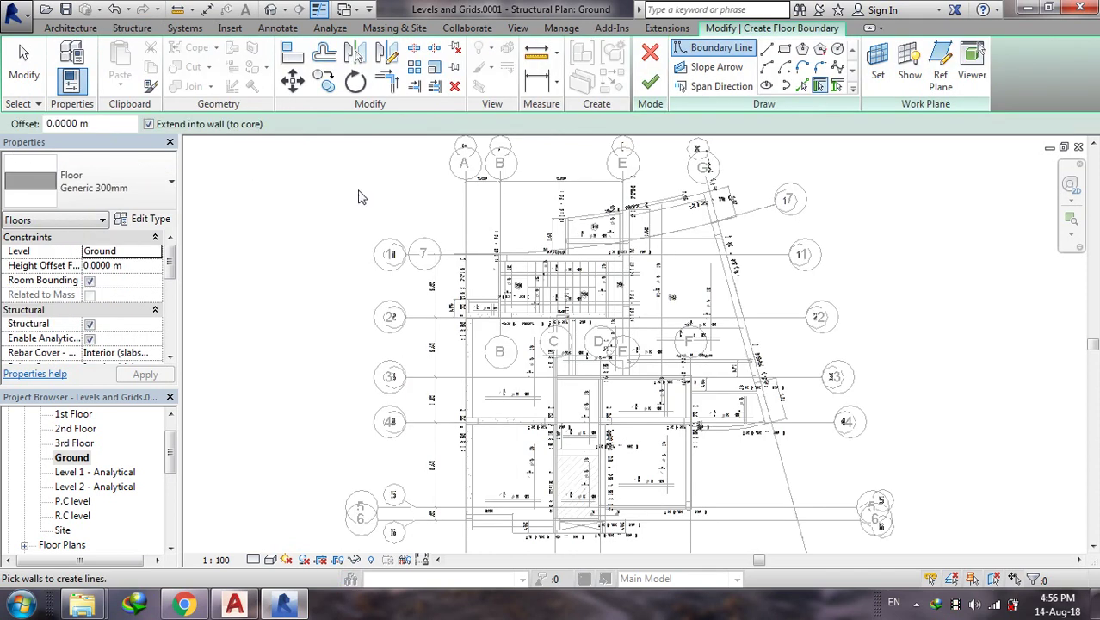
pyautogui.click(162, 199)
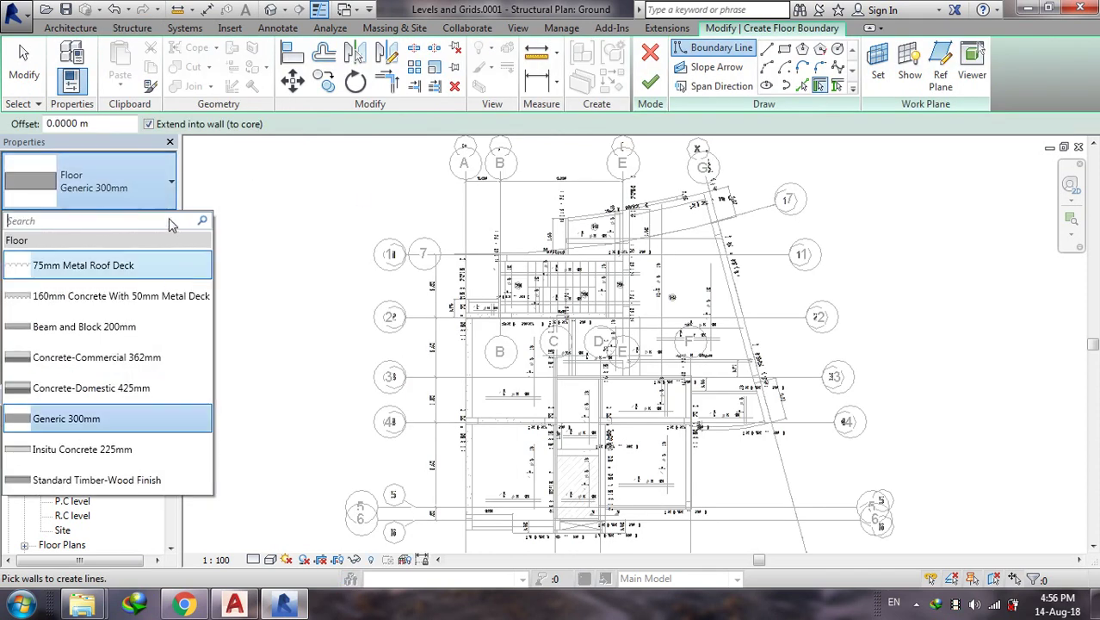
pyautogui.press('Escape')
pyautogui.click(161, 221)
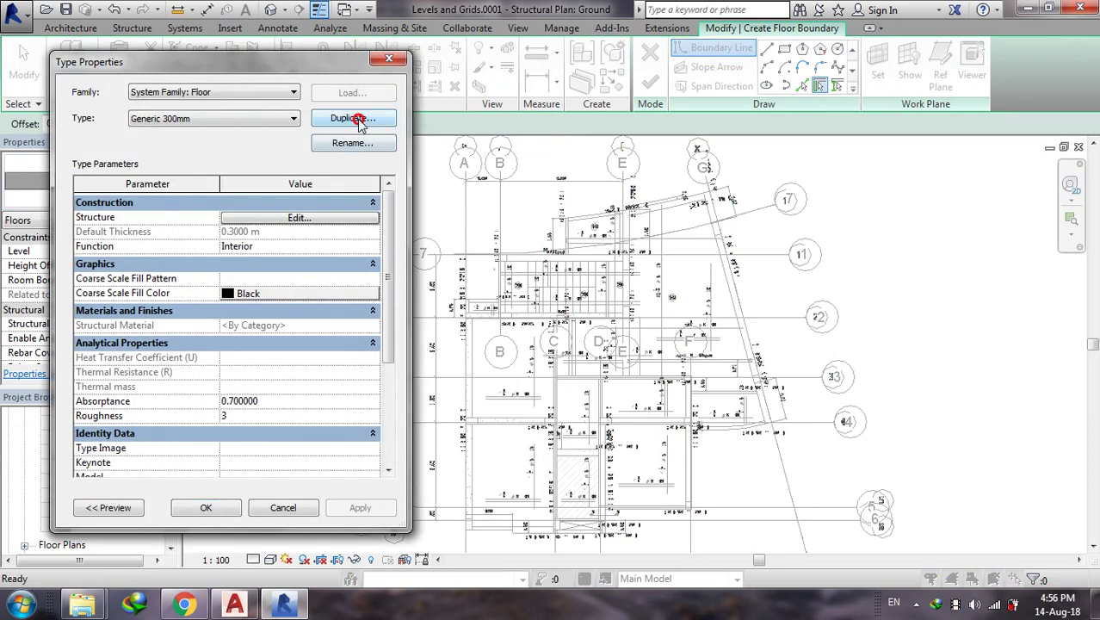
pyautogui.click(358, 119)
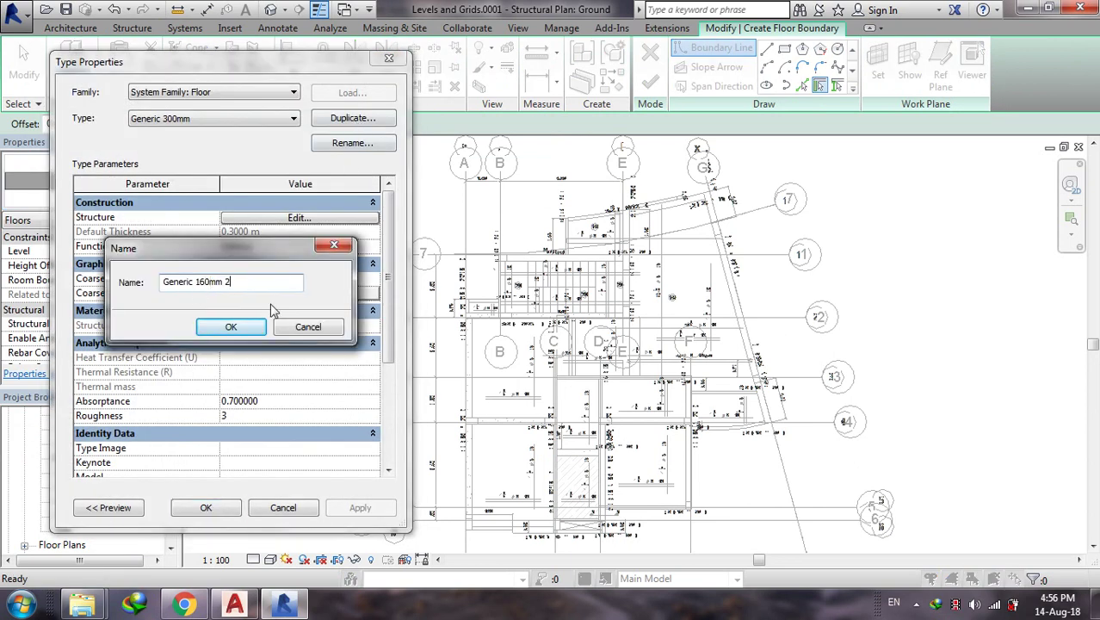
pyautogui.click(254, 327)
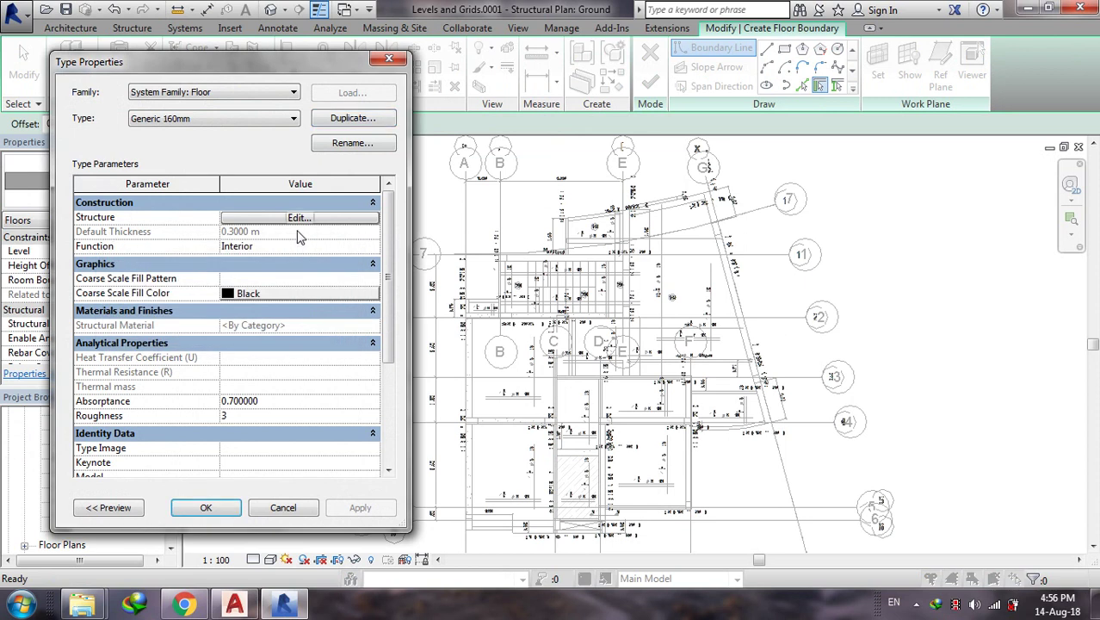
# - Set the Generic 160mm structure layer thickness to 0.16 m and accept the type
pyautogui.click(359, 217)
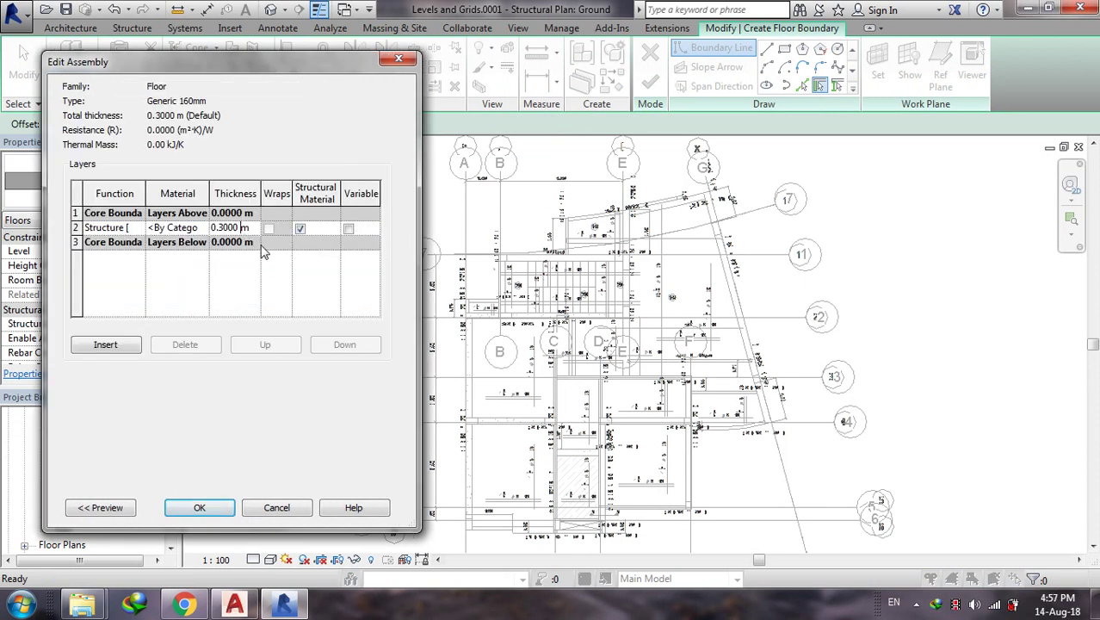
pyautogui.write('16')
pyautogui.click(219, 504)
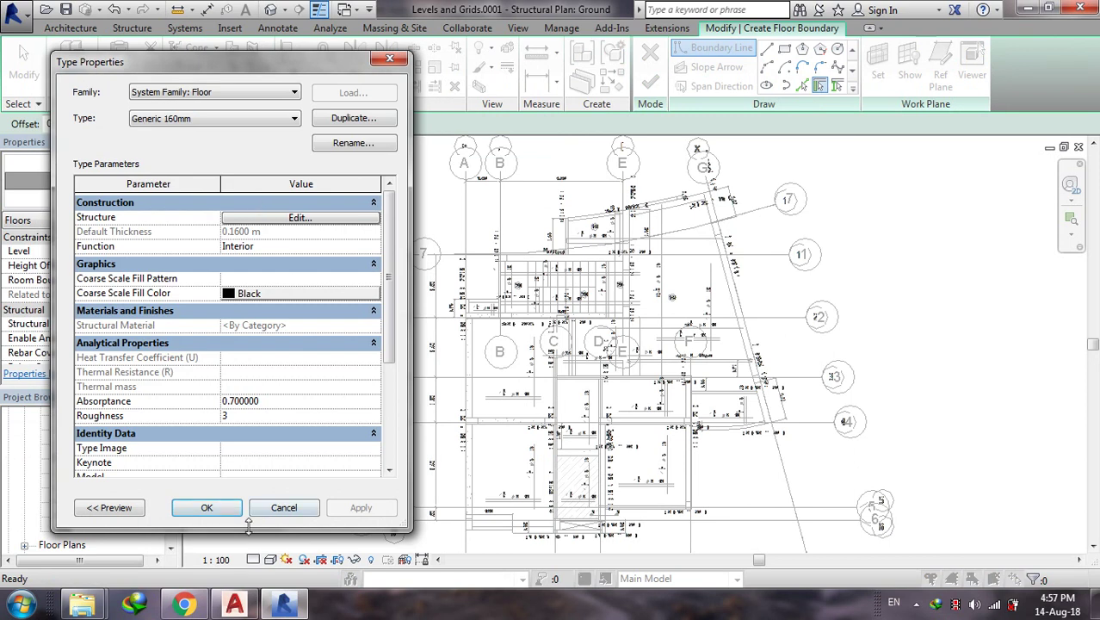
pyautogui.click(229, 510)
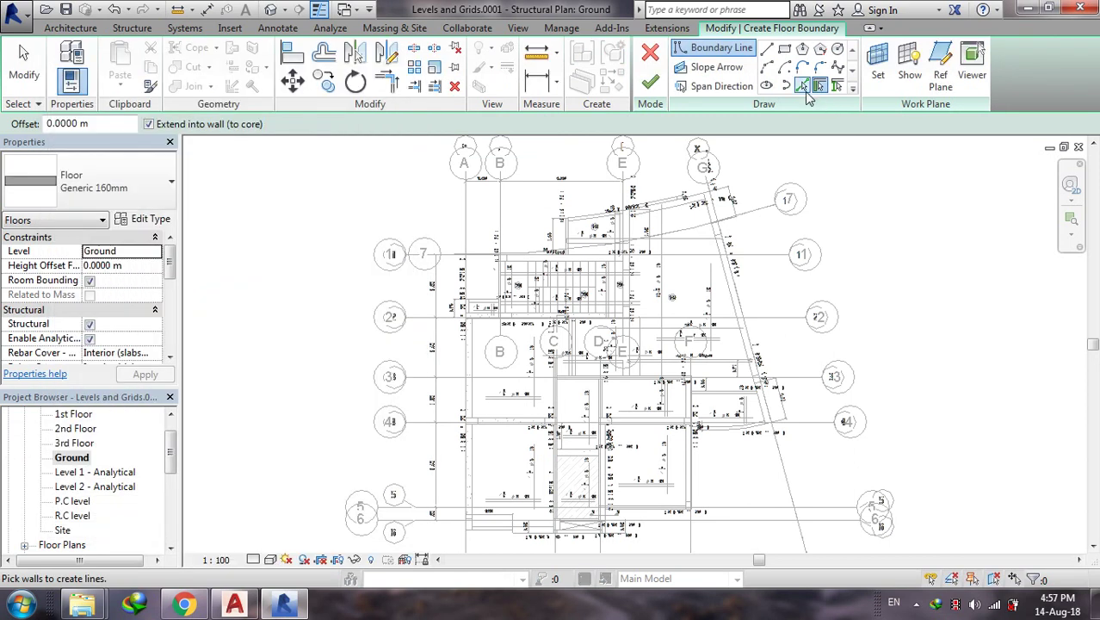
# - Choose Pick Lines for the floor boundary, then switch to the AutoCAD drawing
pyautogui.click(803, 87)
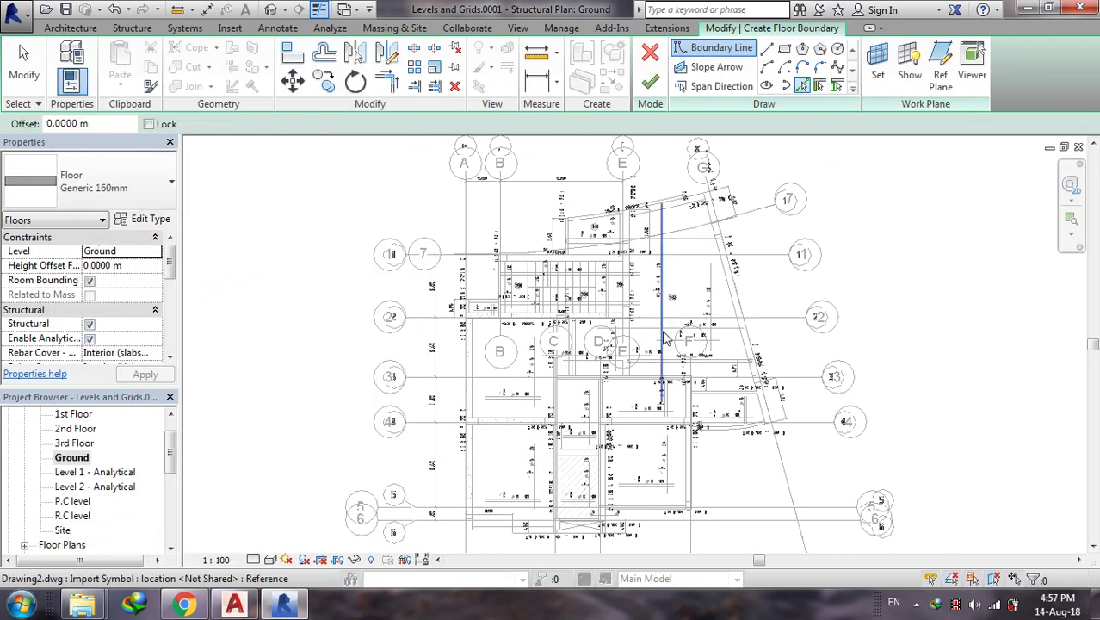
pyautogui.scroll(1, 676, 481)
pyautogui.scroll(1, 676, 480)
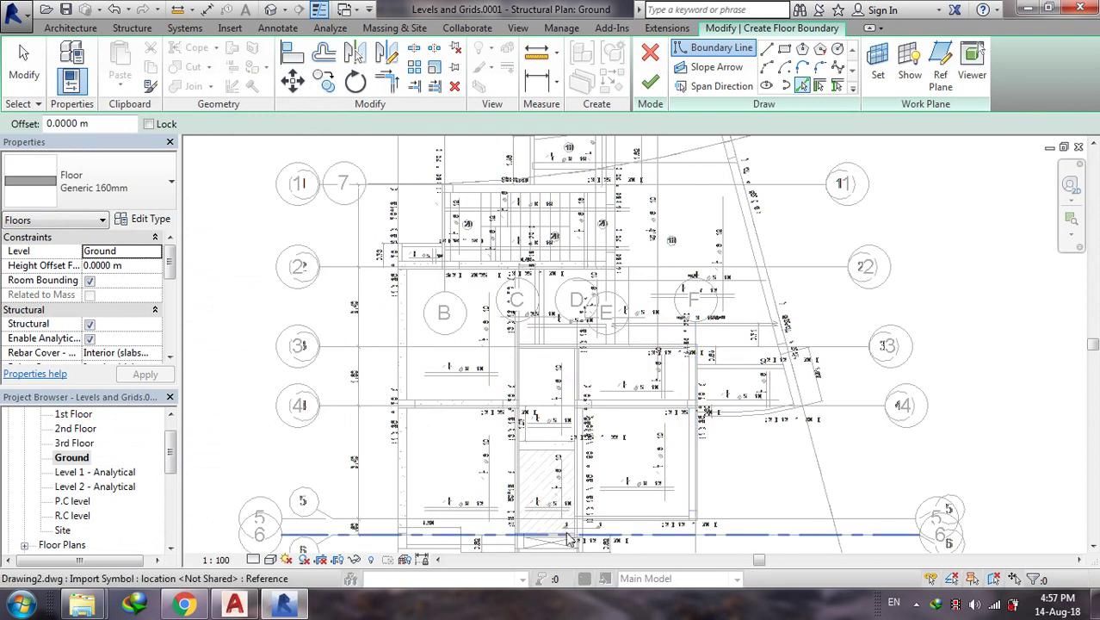
pyautogui.click(234, 604)
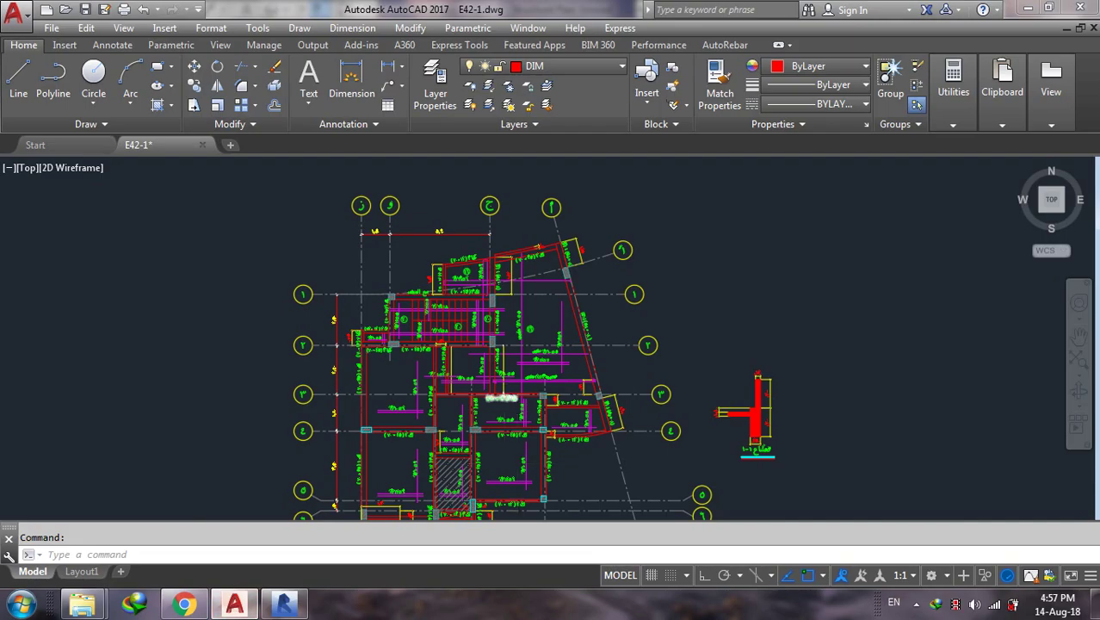
# - Zoom in and out on the E42-1 beams between grids 2 and 6
pyautogui.scroll(3, 508, 430)
pyautogui.scroll(3, 527, 436)
pyautogui.scroll(-2, 490, 452)
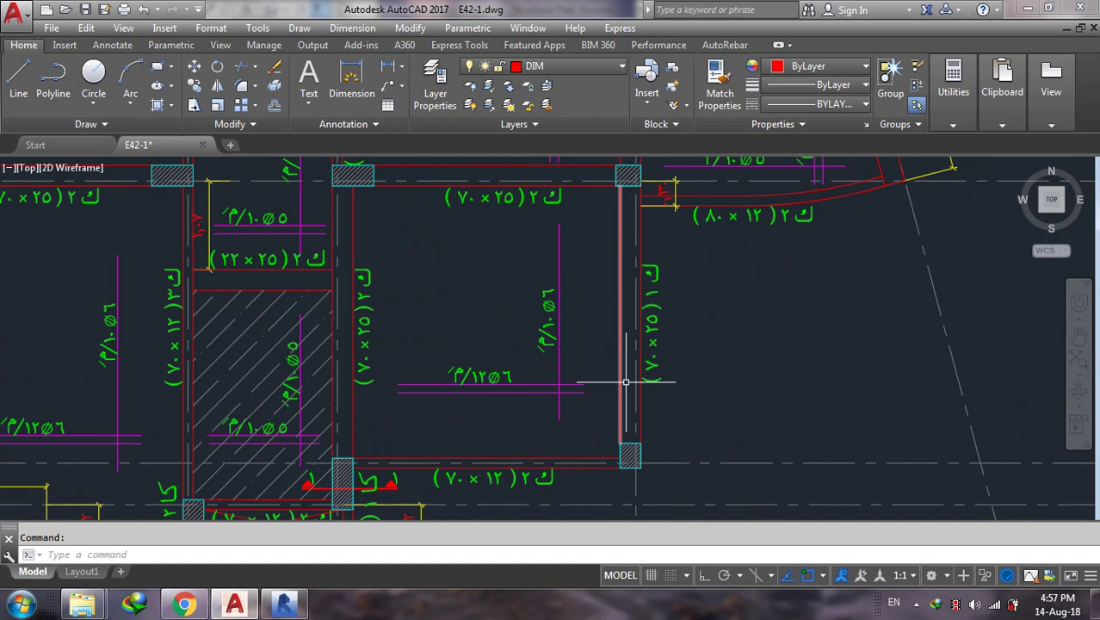
pyautogui.scroll(-2, 548, 496)
pyautogui.scroll(-2, 551, 479)
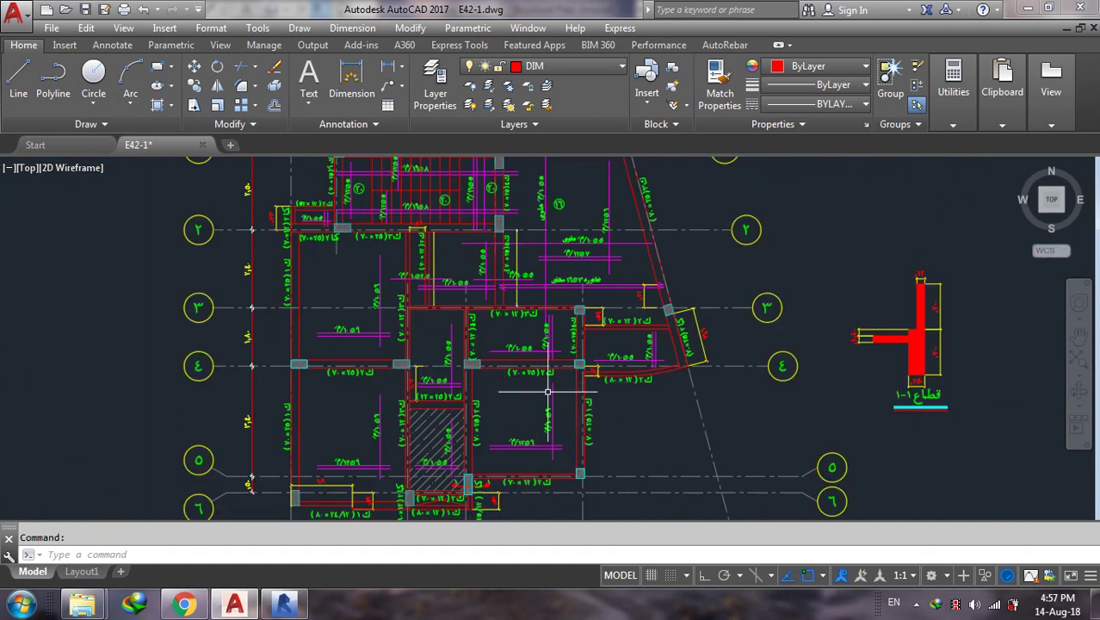
# - Sketch a rectangular boundary over the middle bay and finish the Generic 160mm floor slab
pyautogui.click(1027, 9)
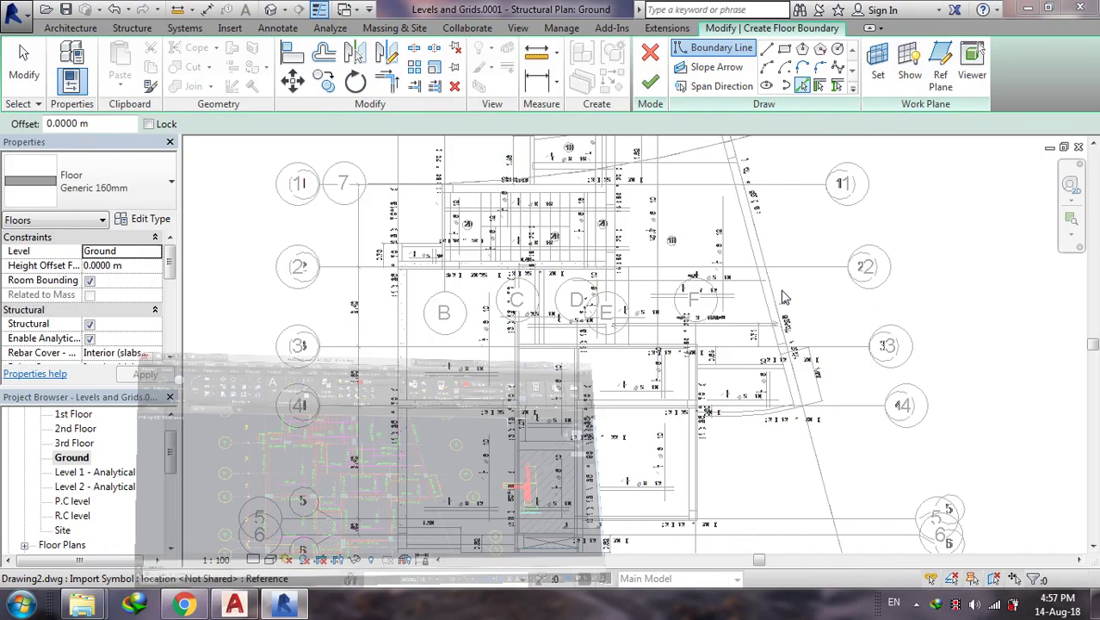
pyautogui.click(804, 87)
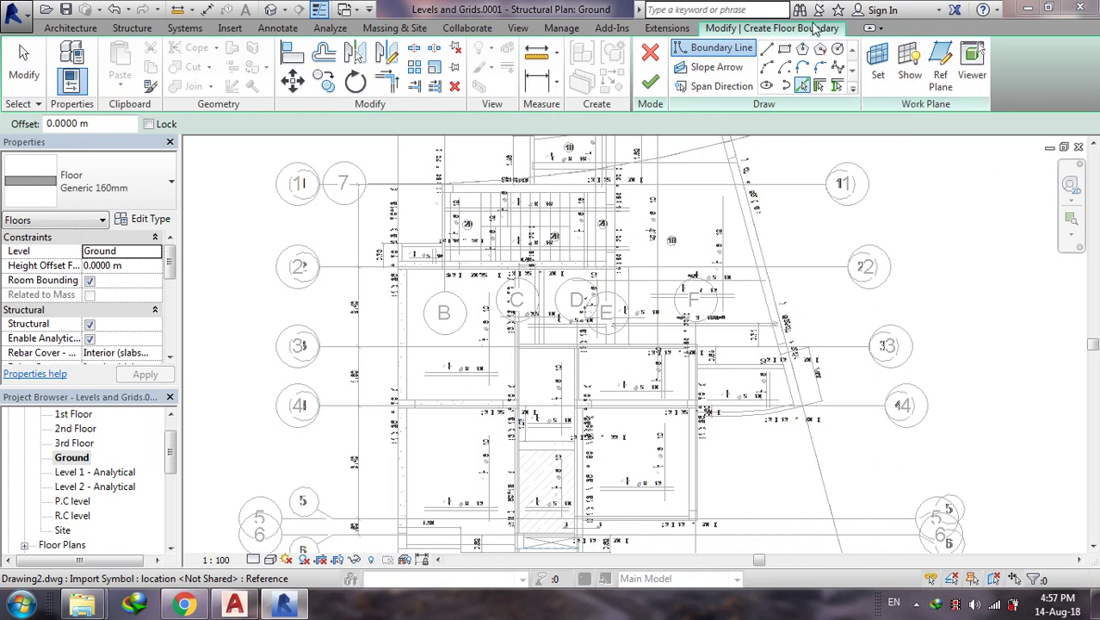
pyautogui.click(785, 49)
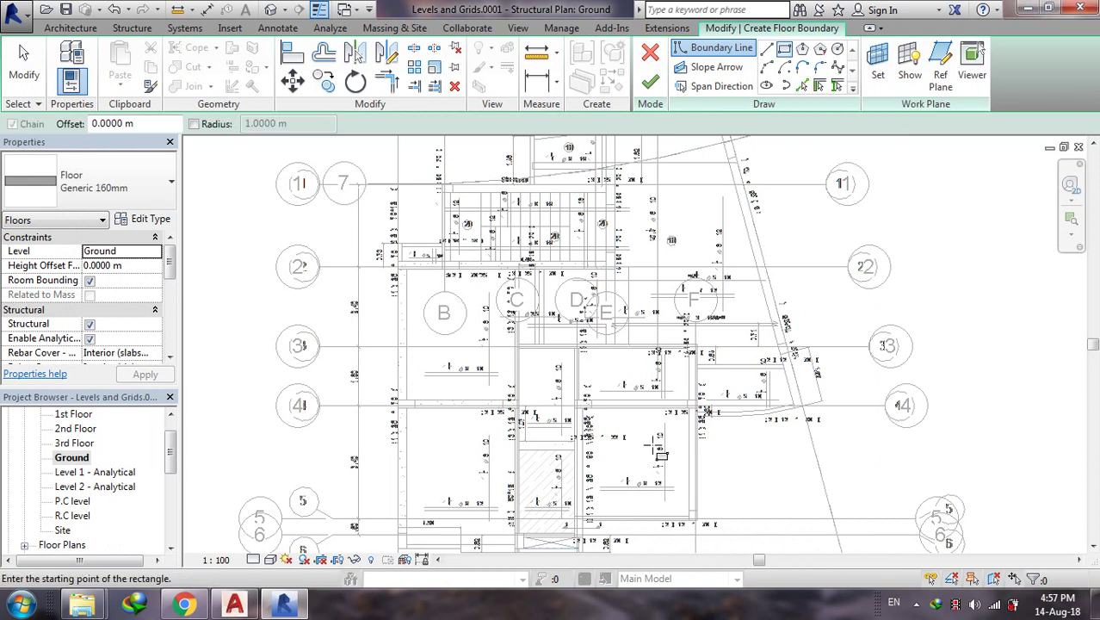
pyautogui.scroll(1, 656, 448)
pyautogui.scroll(1, 656, 456)
pyautogui.scroll(2, 675, 479)
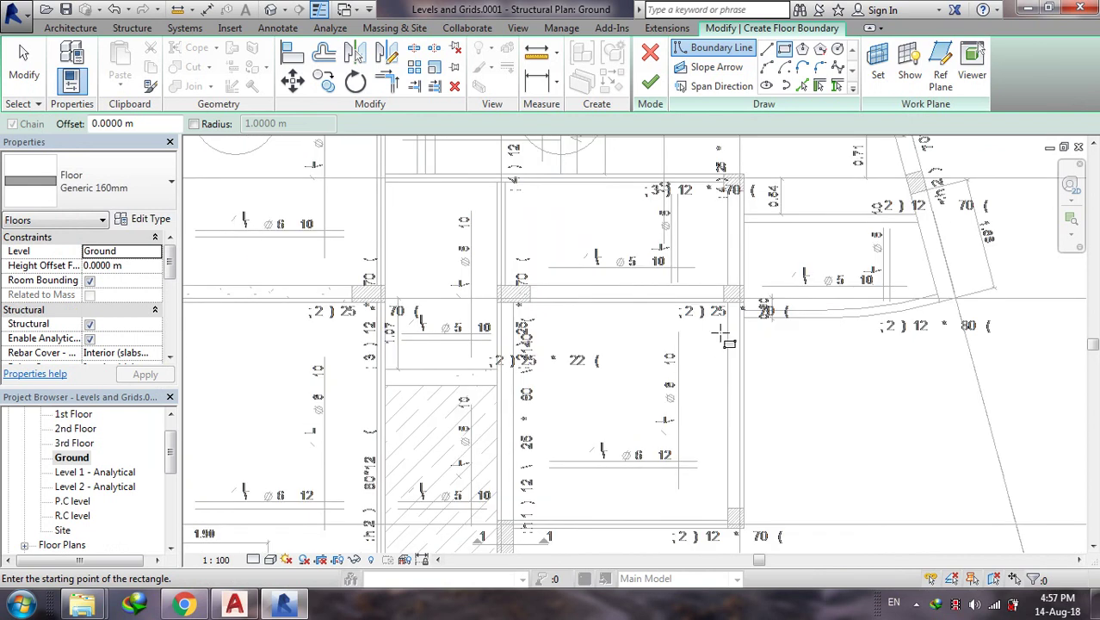
pyautogui.click(728, 303)
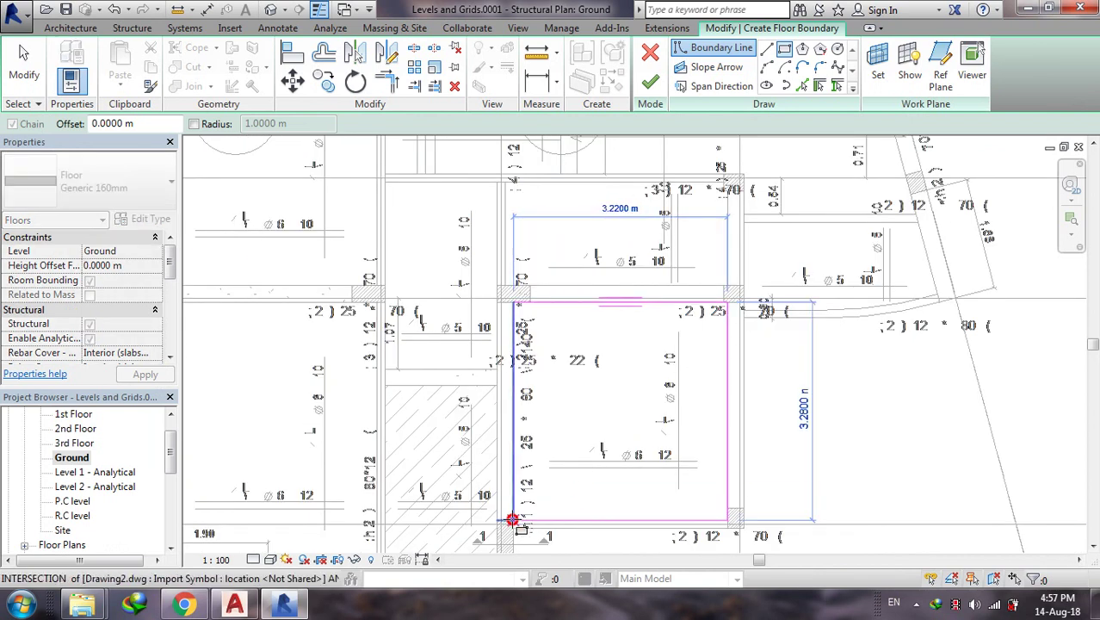
pyautogui.click(514, 522)
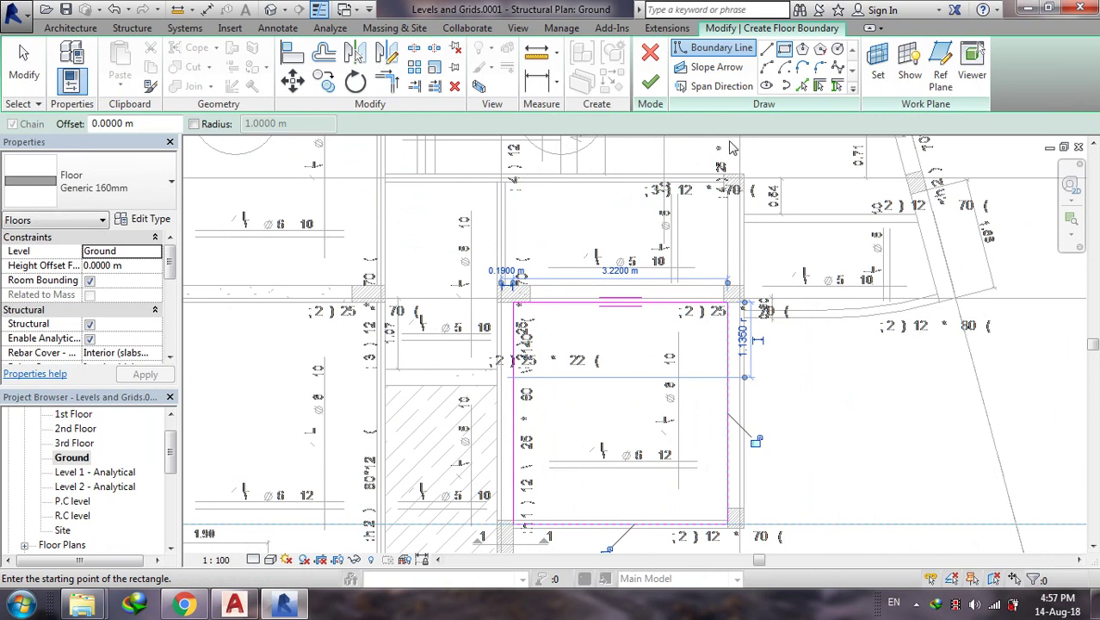
pyautogui.click(650, 81)
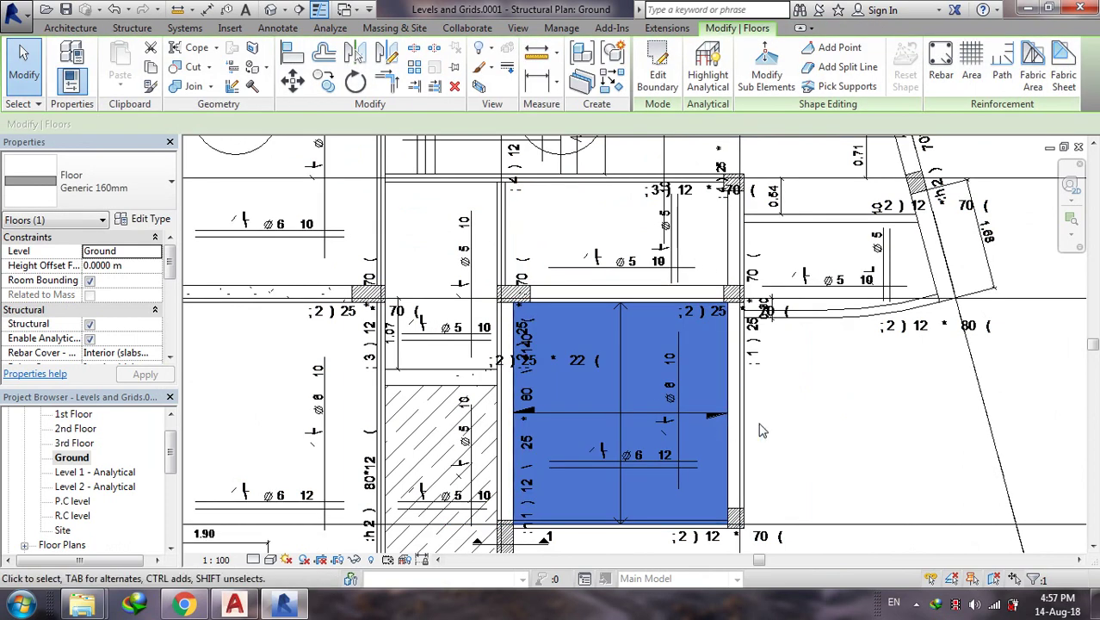
pyautogui.click(763, 429)
pyautogui.scroll(-2, 675, 442)
pyautogui.scroll(-1, 675, 442)
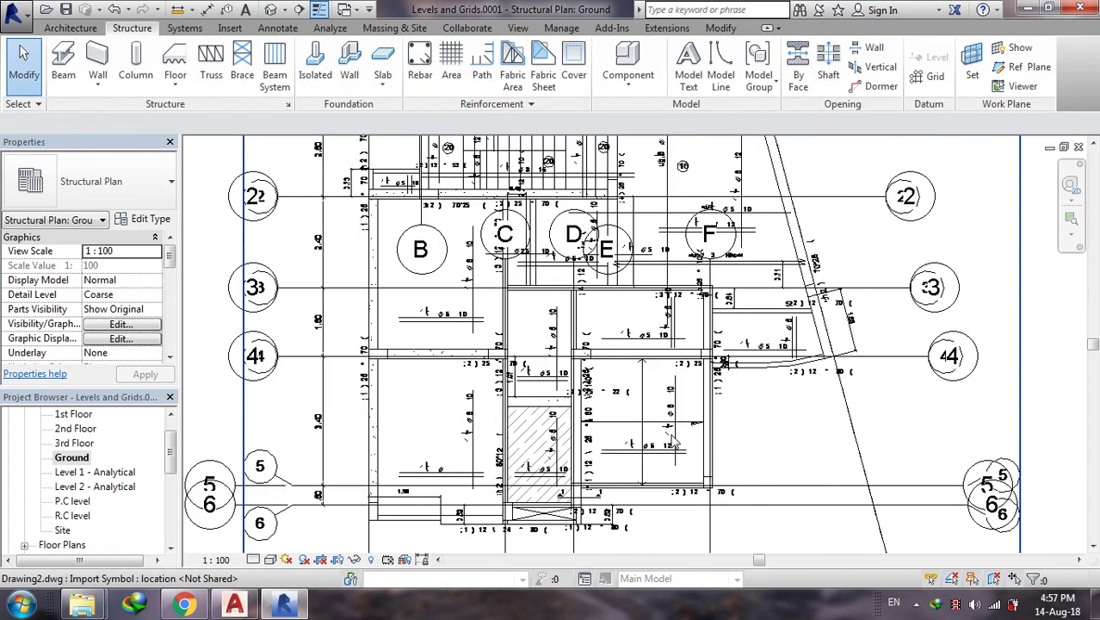
pyautogui.scroll(-1, 676, 440)
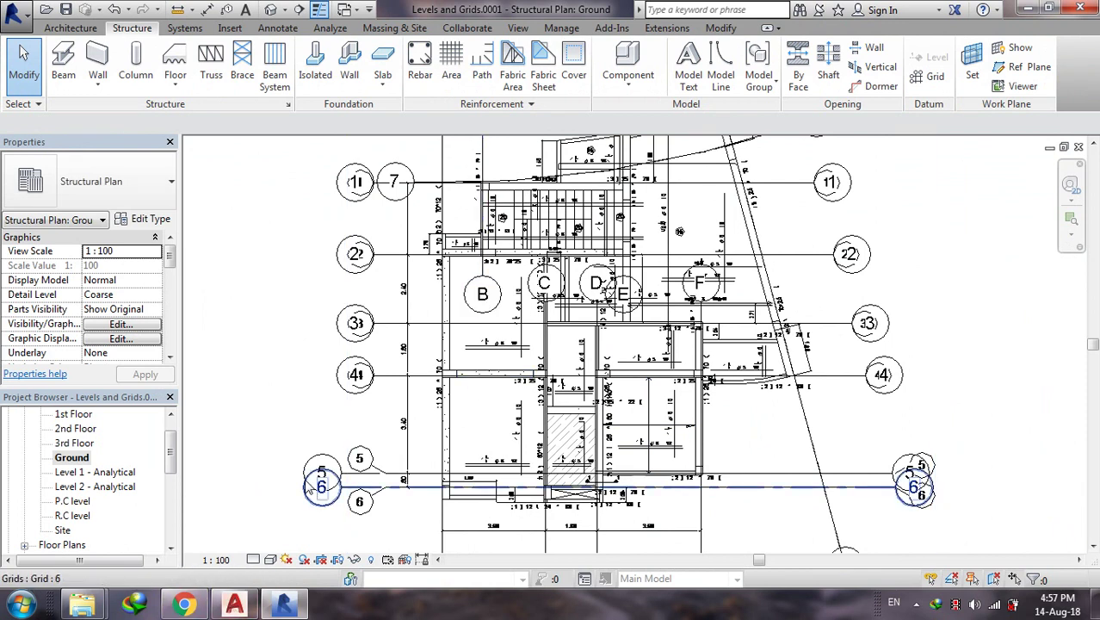
# - Compare the slab against the AutoCAD drawing, then return to the Revit plan
pyautogui.click(234, 604)
pyautogui.scroll(-6, 377, 394)
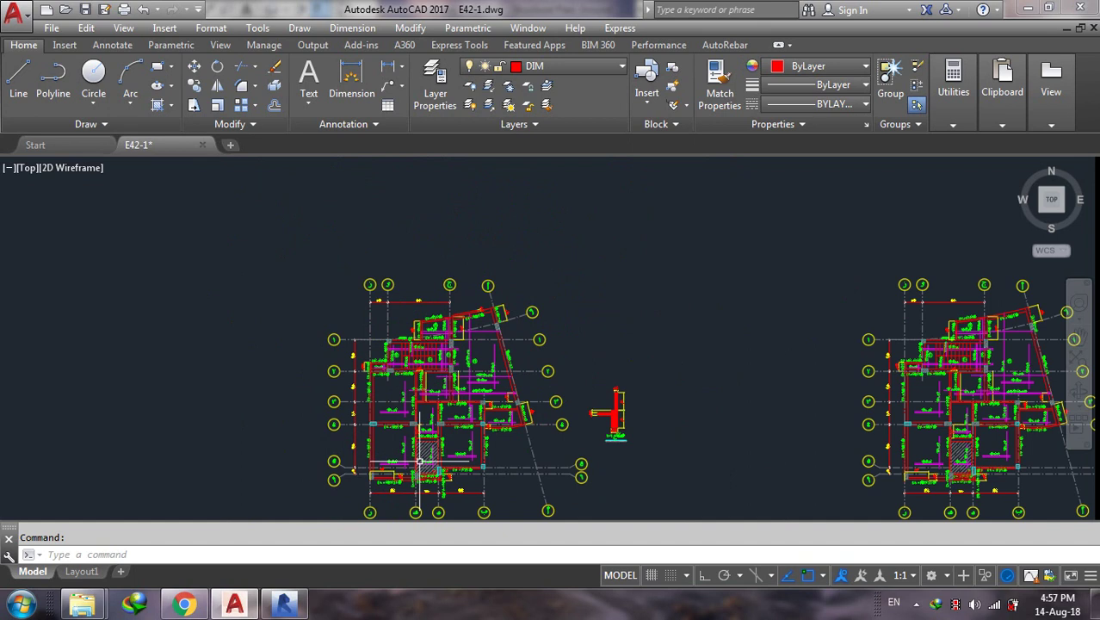
pyautogui.scroll(7, 369, 364)
pyautogui.scroll(-4, 393, 385)
pyautogui.scroll(5, 400, 436)
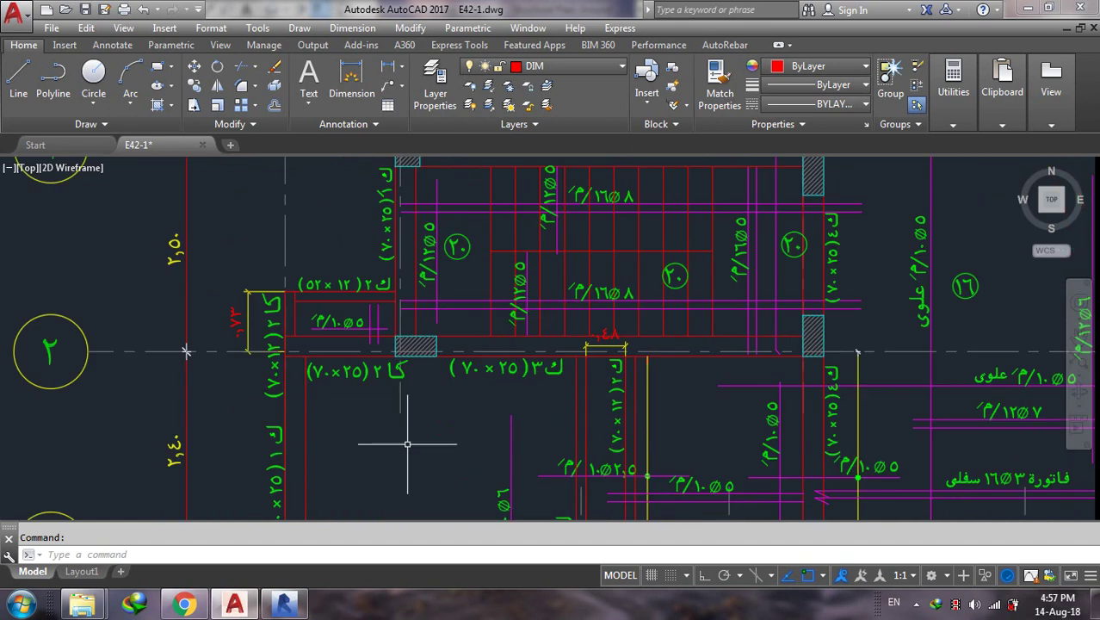
pyautogui.scroll(-7, 385, 415)
pyautogui.scroll(4, 469, 368)
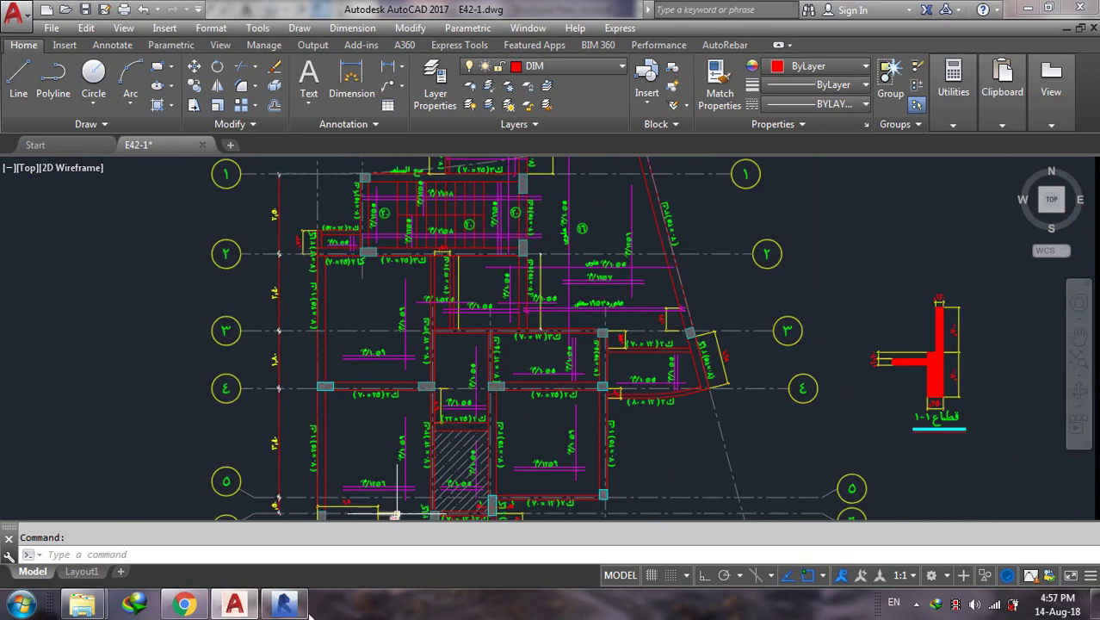
pyautogui.click(284, 604)
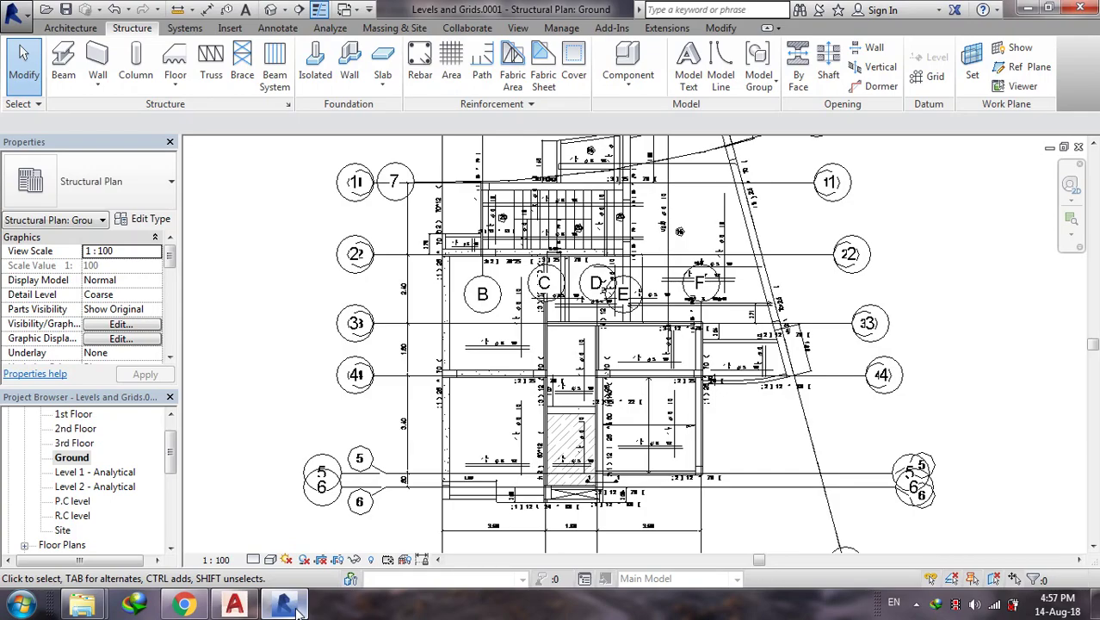
# - Change grid B's type end-bubble setting, confirm it, and reopen the Ground plan
pyautogui.click(482, 284)
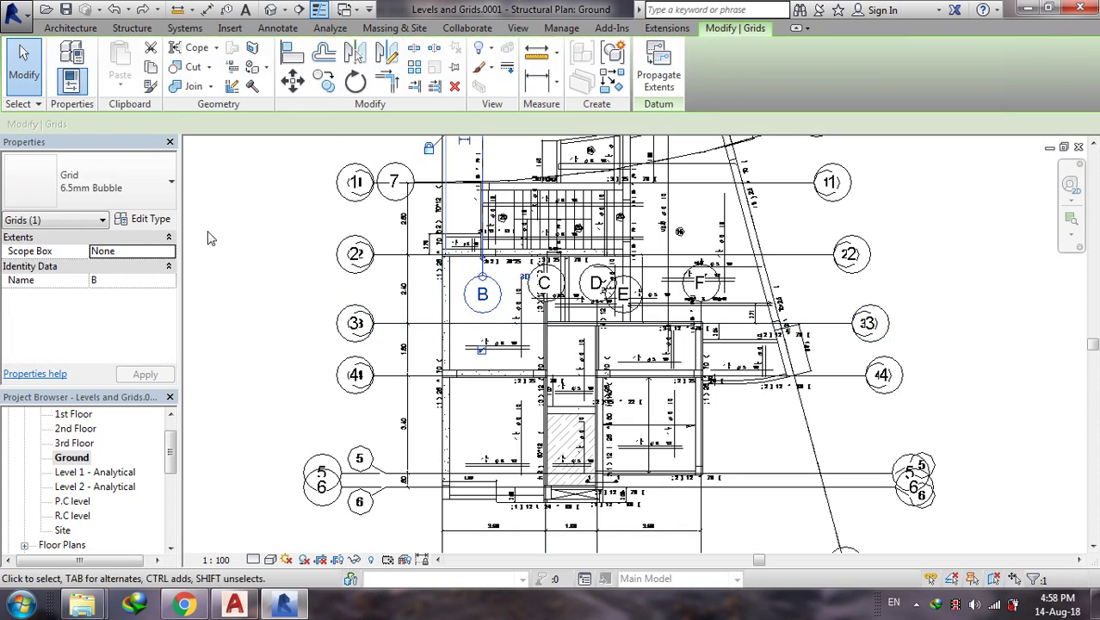
pyautogui.click(146, 219)
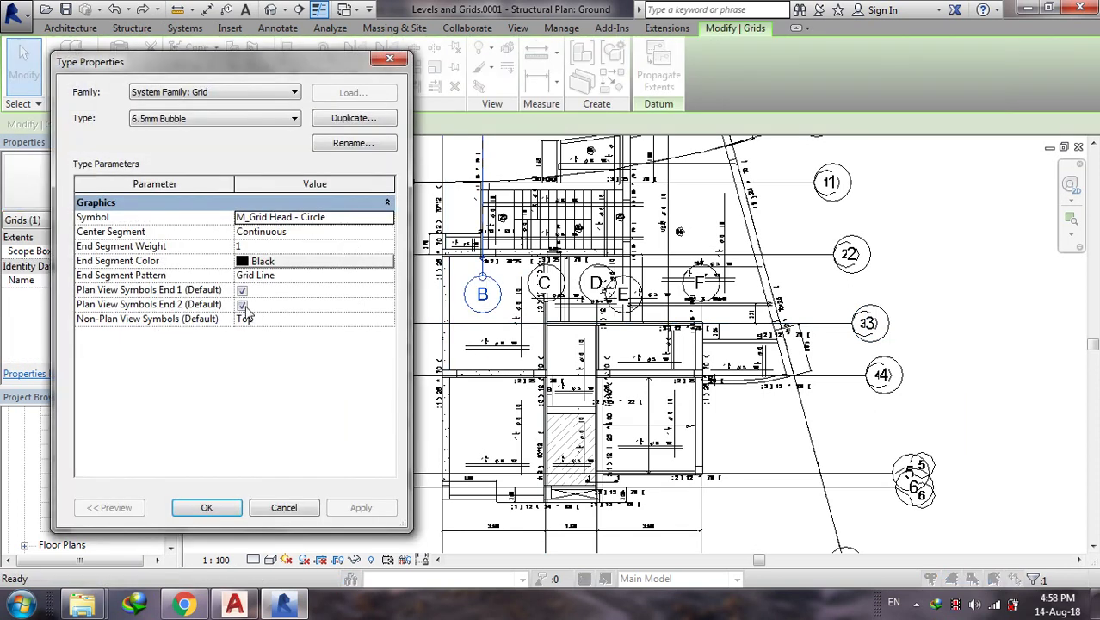
pyautogui.click(242, 305)
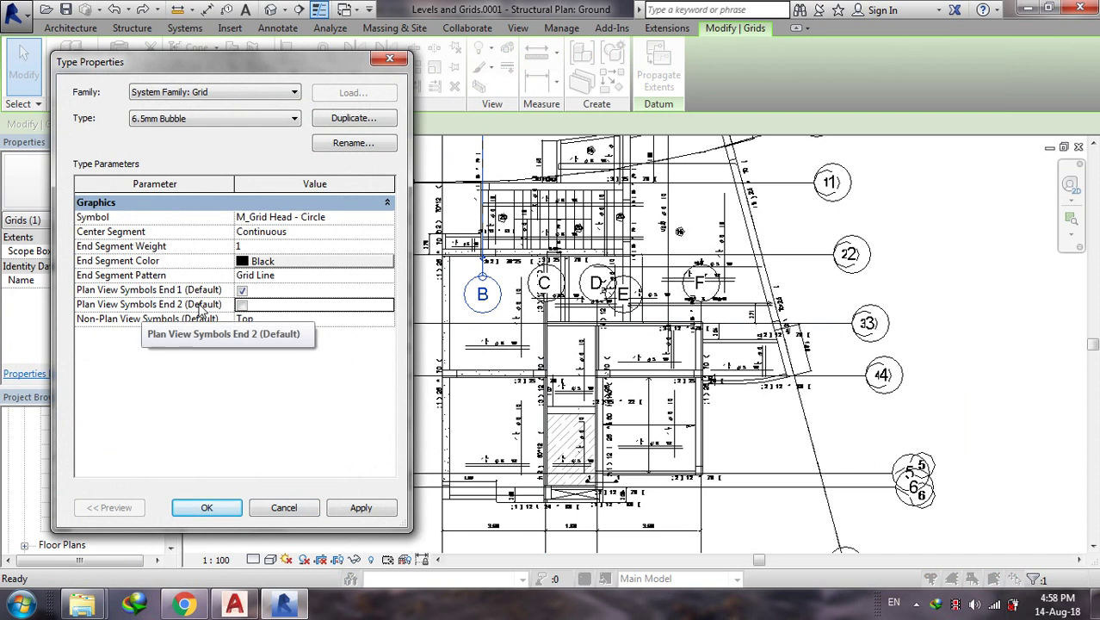
pyautogui.click(202, 508)
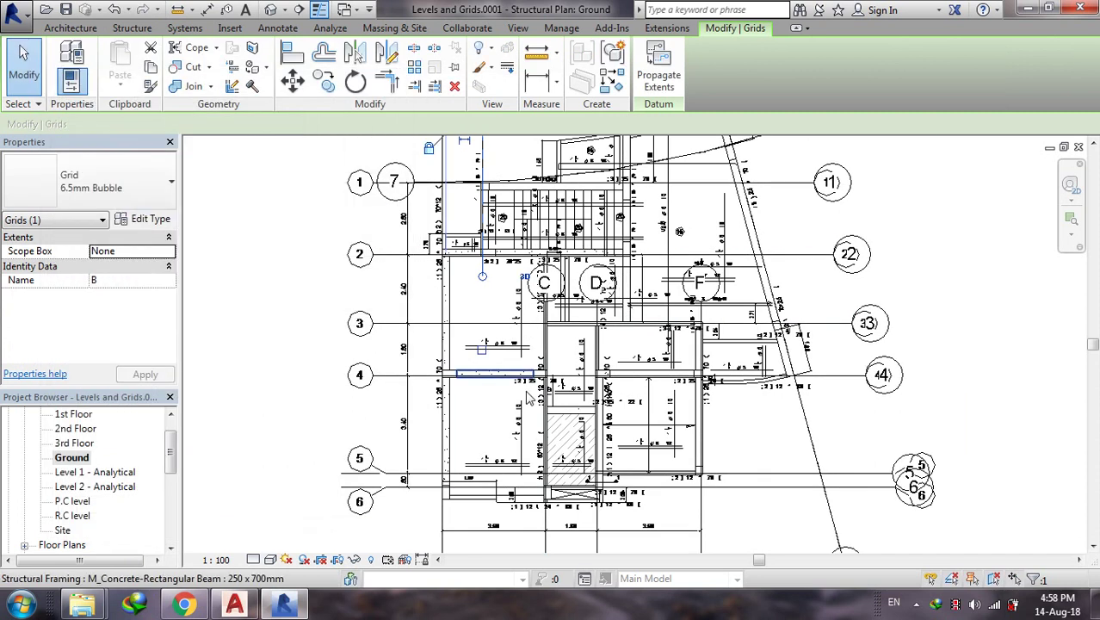
pyautogui.scroll(-3, 529, 398)
pyautogui.scroll(1, 499, 226)
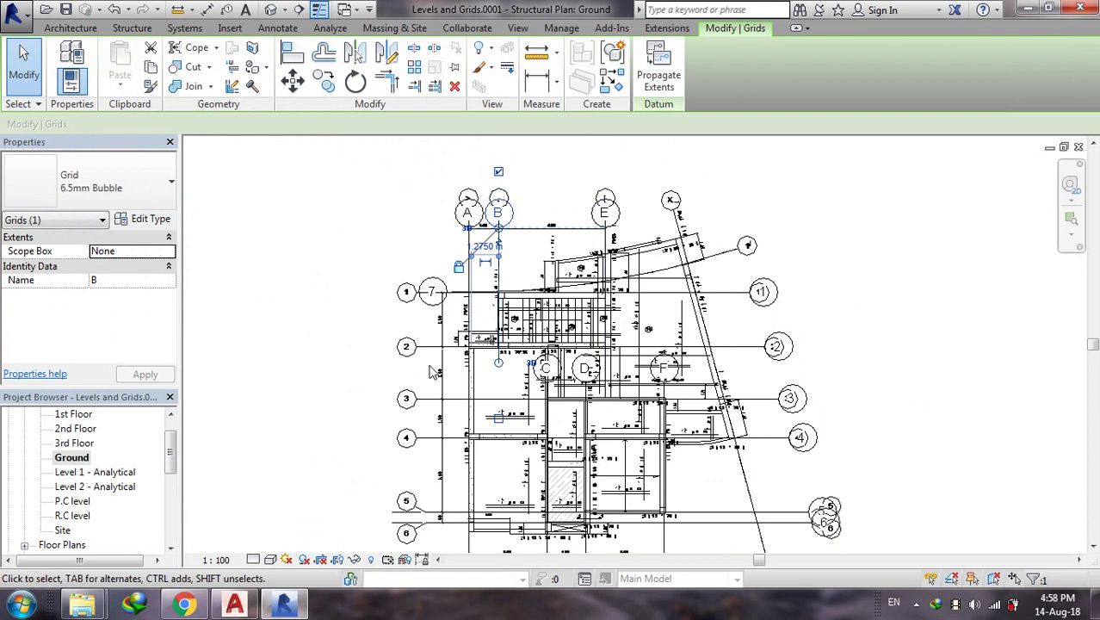
pyautogui.scroll(-1, 435, 274)
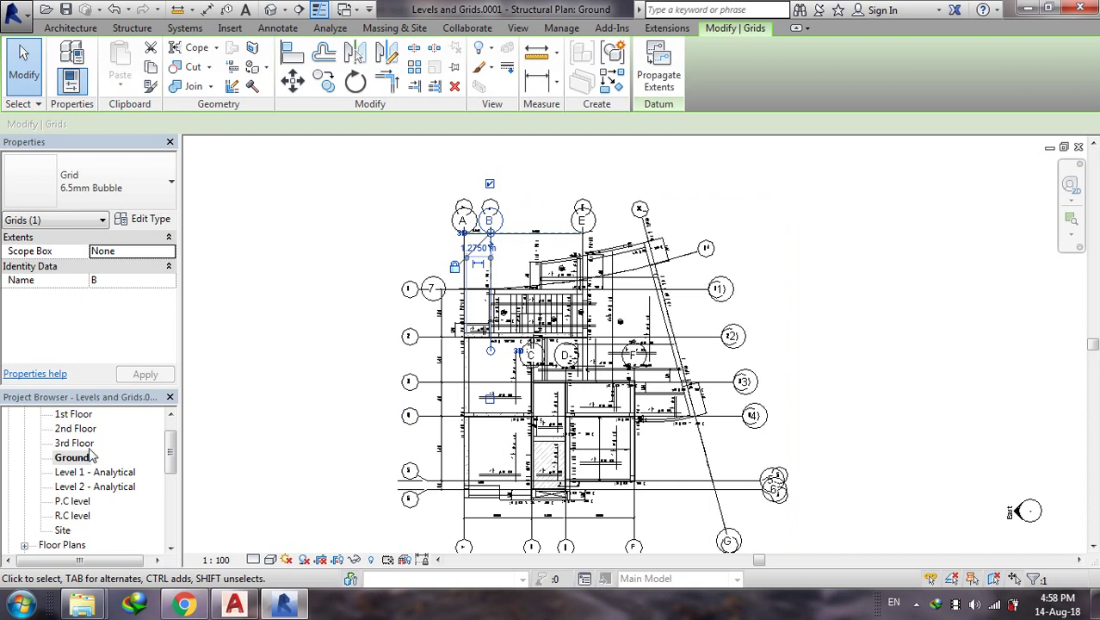
pyautogui.click(170, 415)
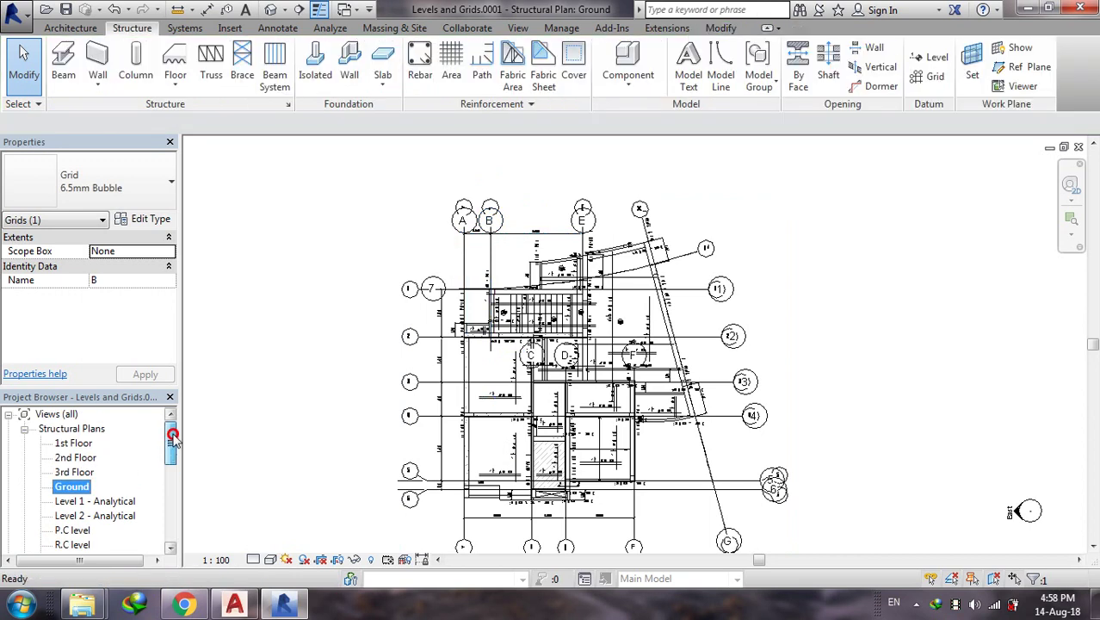
pyautogui.doubleClick(74, 443)
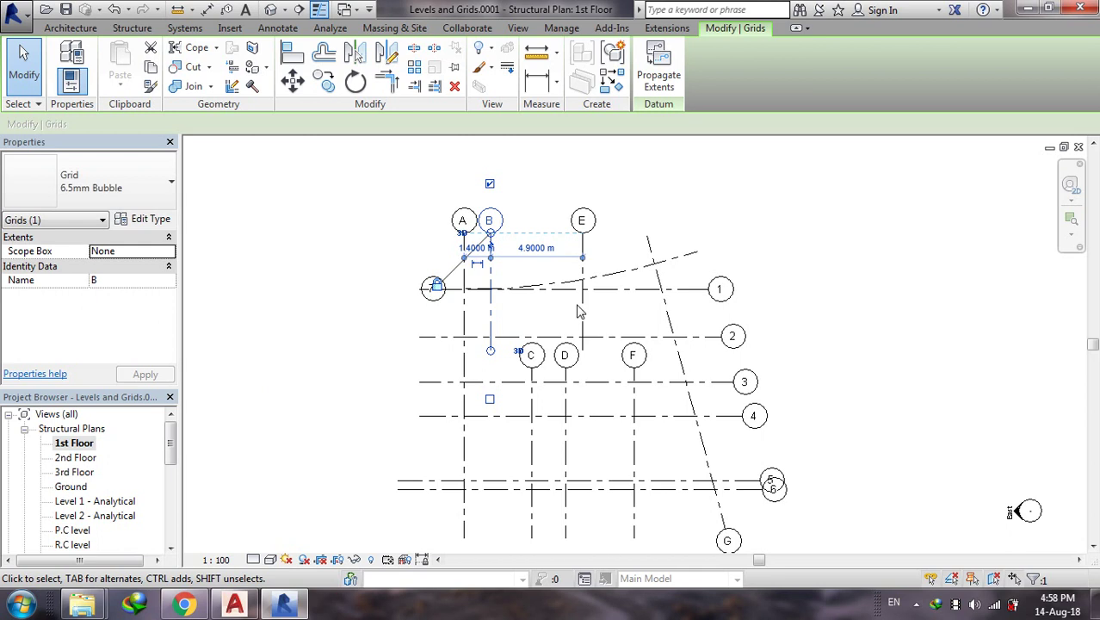
pyautogui.click(145, 33)
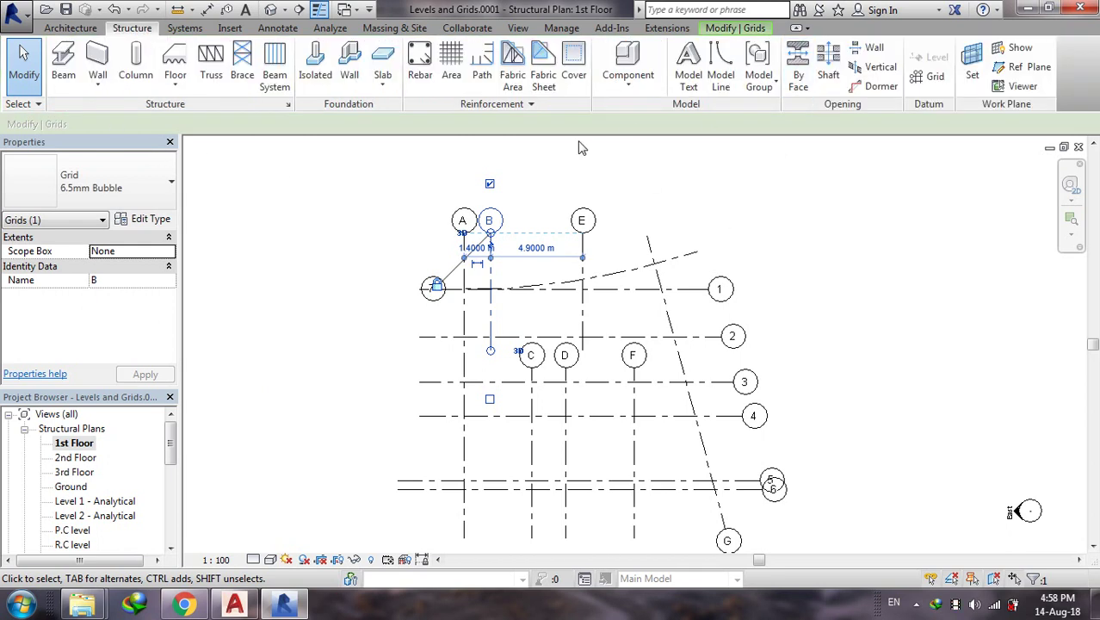
pyautogui.click(63, 67)
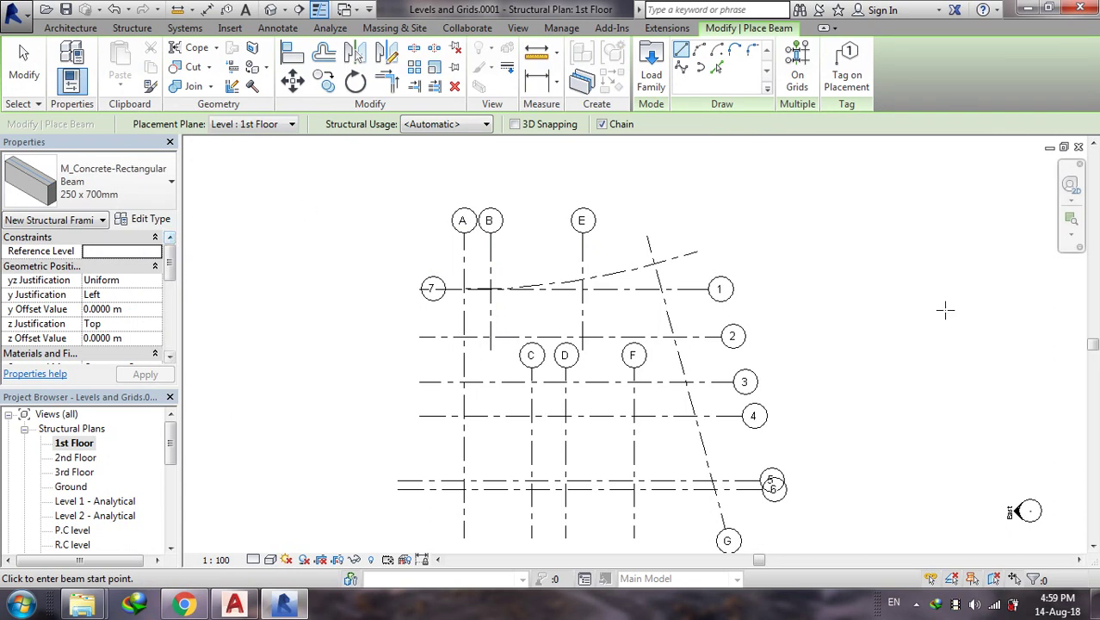
pyautogui.doubleClick(83, 487)
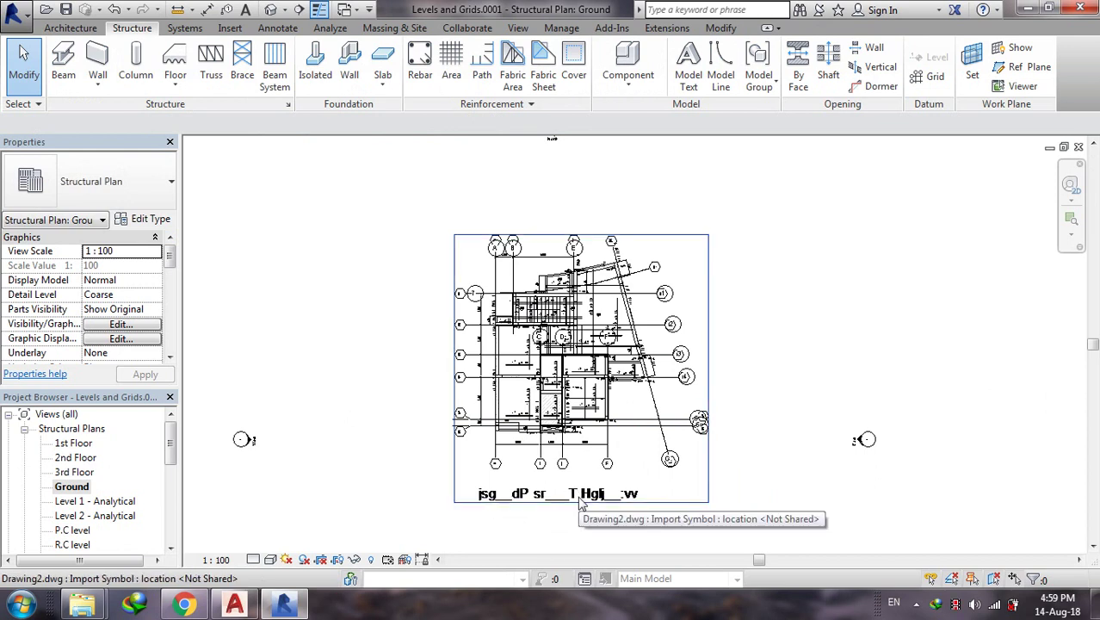
# - Select the imported Drawing2.dwg and remove it from the Ground plan
pyautogui.click(582, 504)
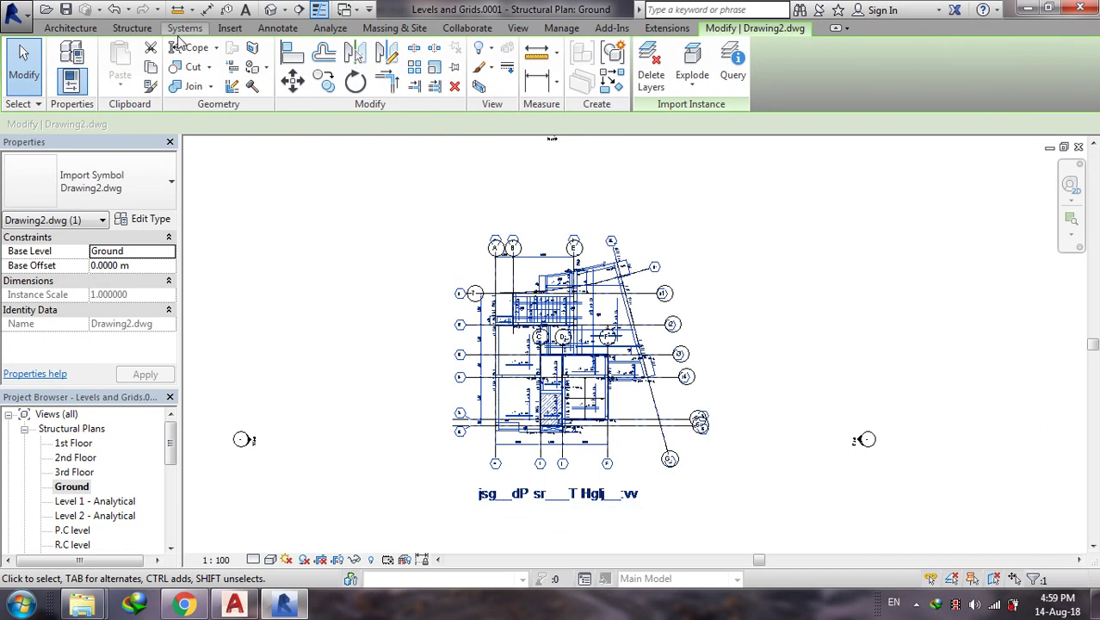
pyautogui.hotkey('ctrl', 'z')
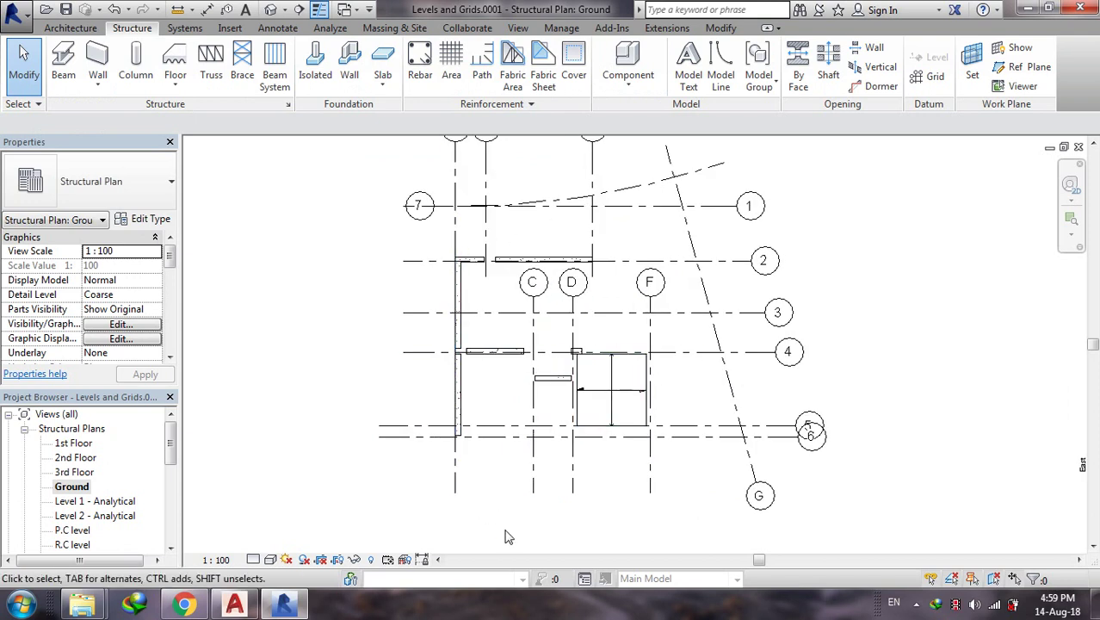
pyautogui.scroll(-1, 506, 536)
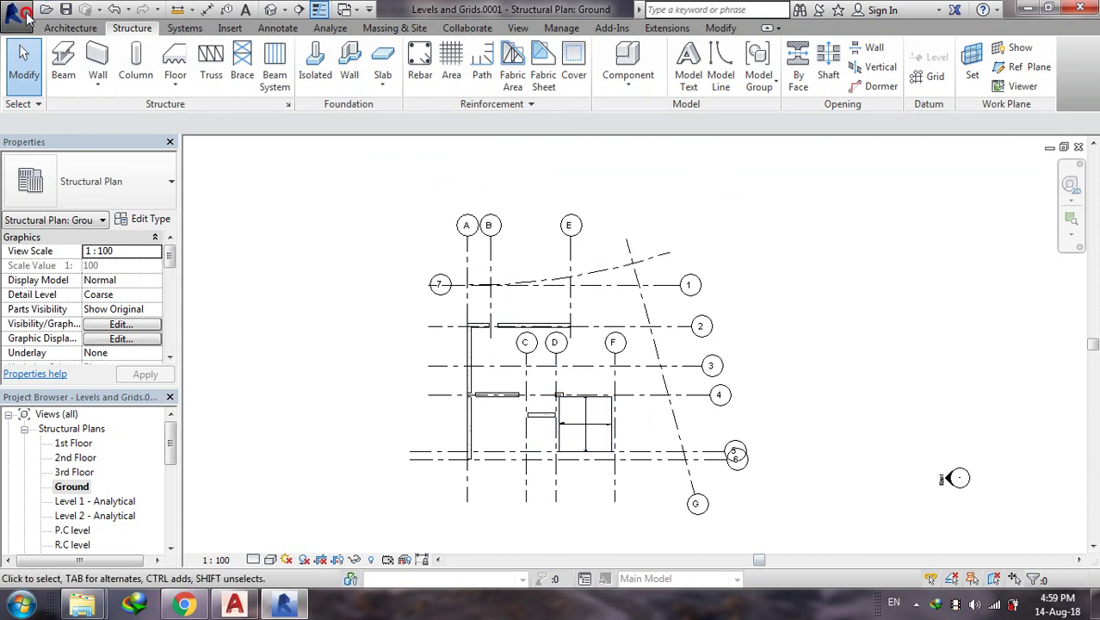
# - Open DWG export setup and review linetype, hatch, text (Exact) and colour settings
pyautogui.click(21, 14)
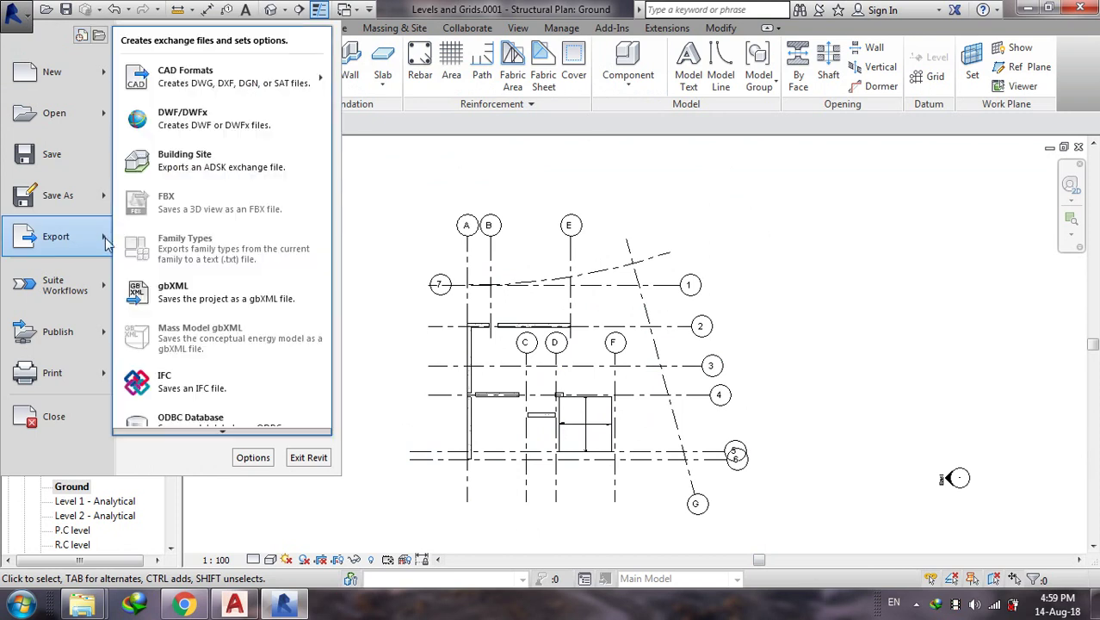
pyautogui.moveTo(56, 236)
pyautogui.moveTo(222, 77)
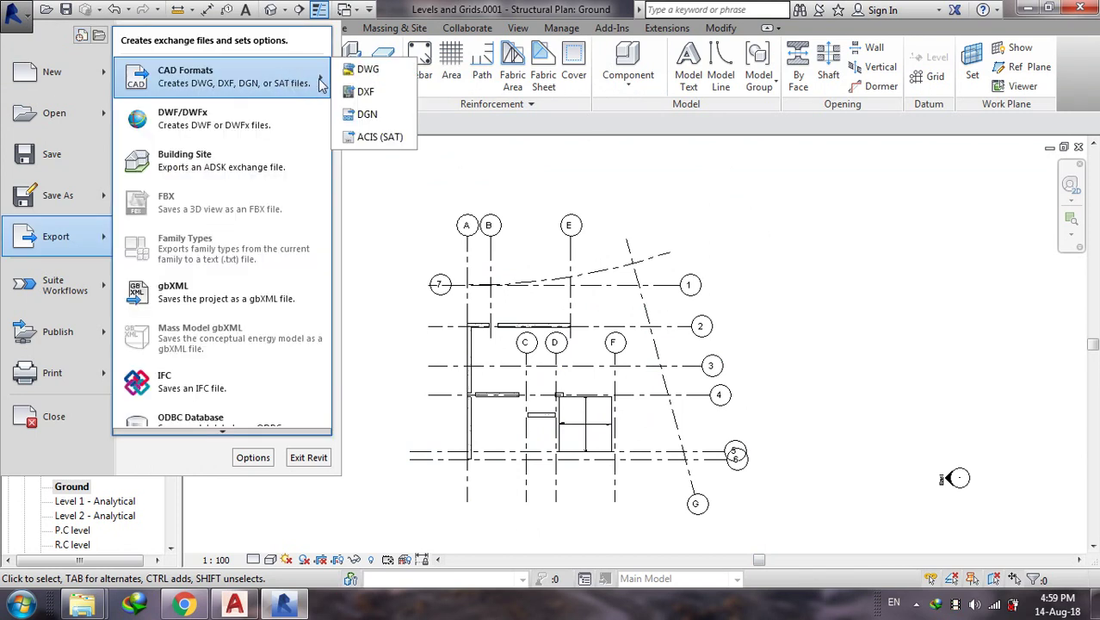
pyautogui.click(359, 80)
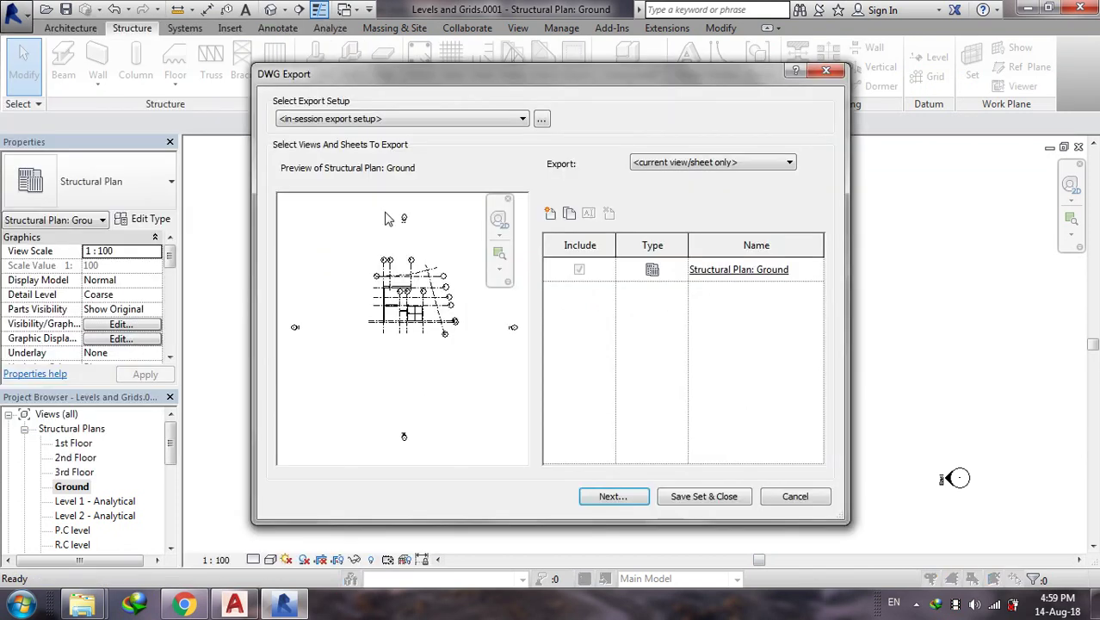
pyautogui.click(543, 121)
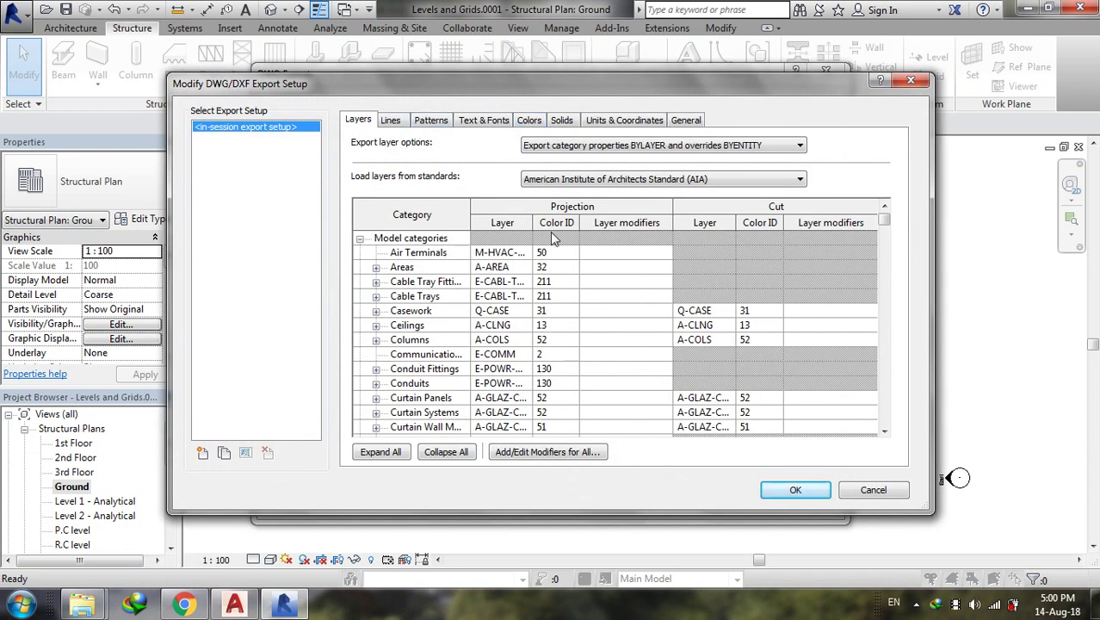
pyautogui.click(394, 119)
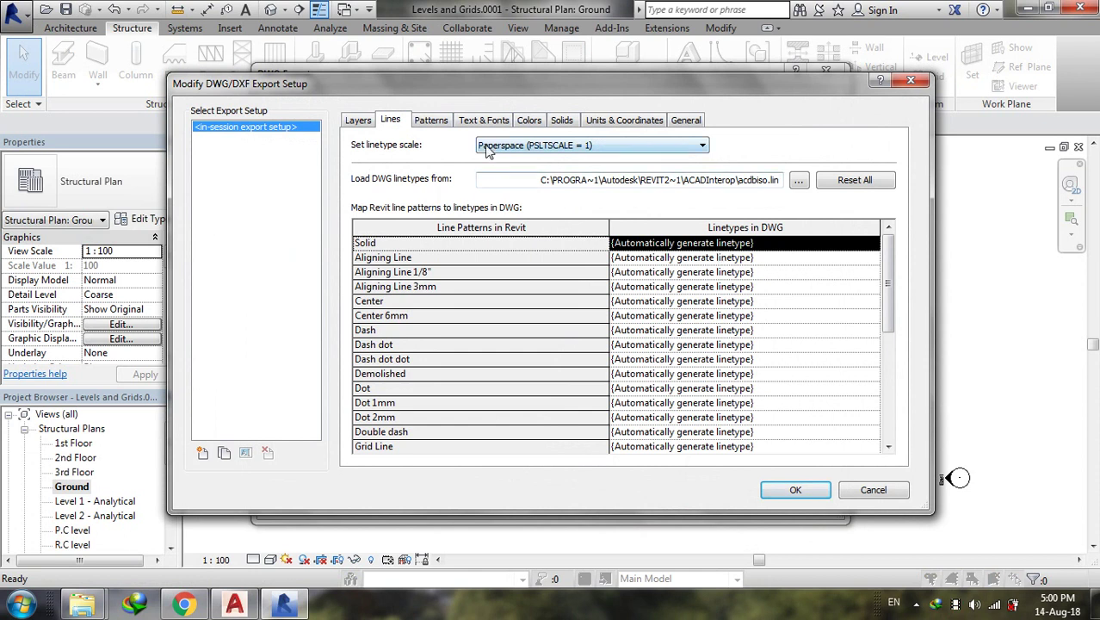
pyautogui.click(431, 121)
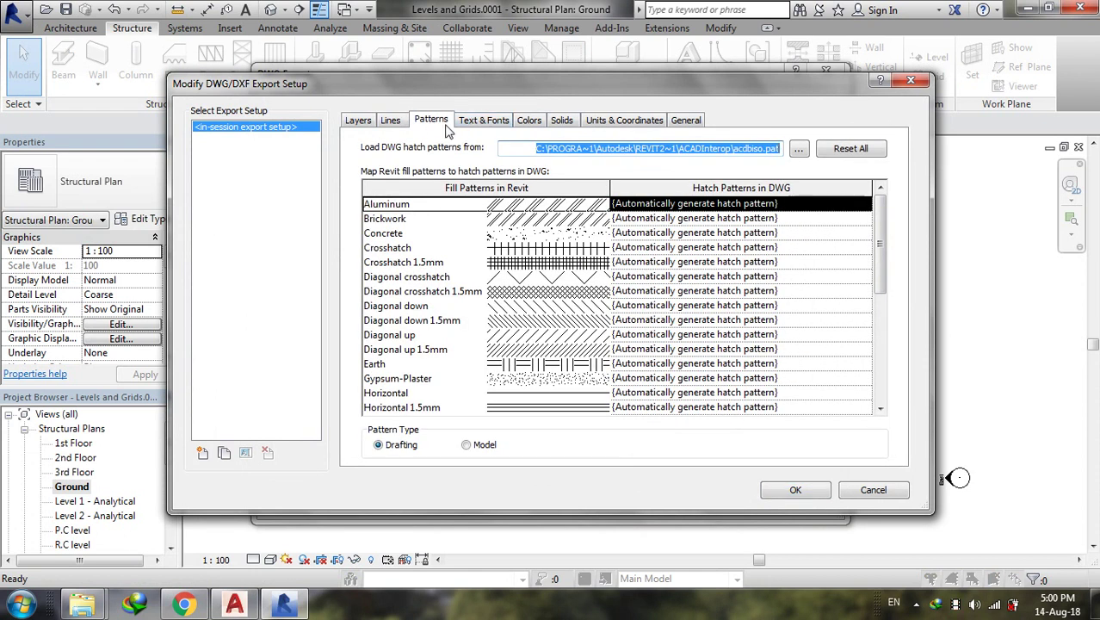
pyautogui.click(498, 123)
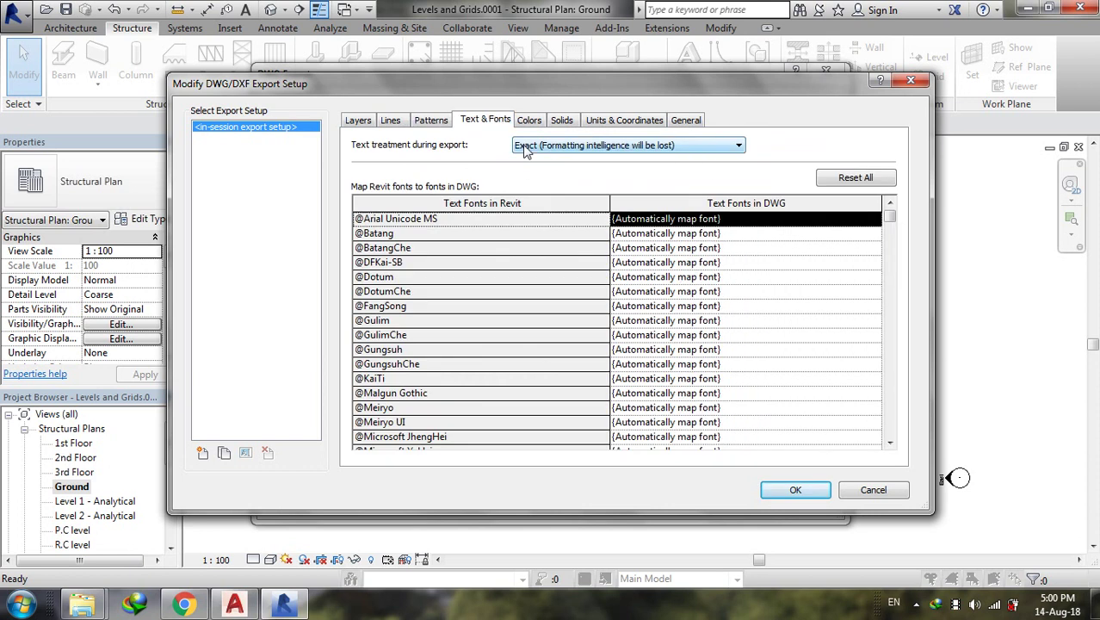
pyautogui.click(523, 145)
pyautogui.click(536, 171)
pyautogui.click(528, 124)
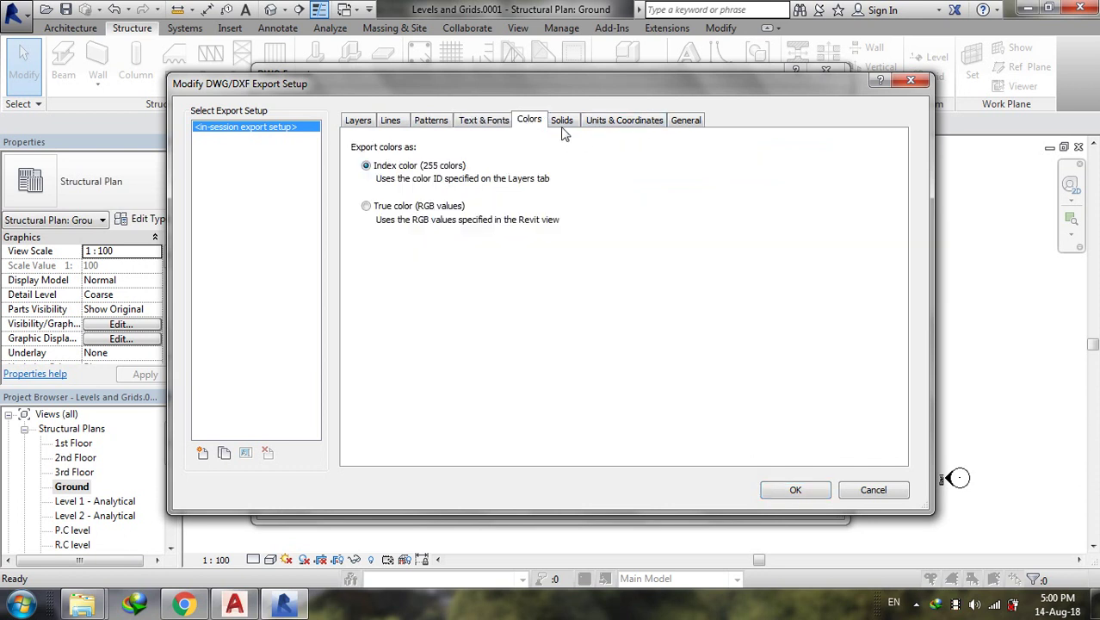
# - Set DWG units to meters, export rooms as polylines, keep AutoCAD 2013 format
pyautogui.click(693, 129)
pyautogui.click(633, 121)
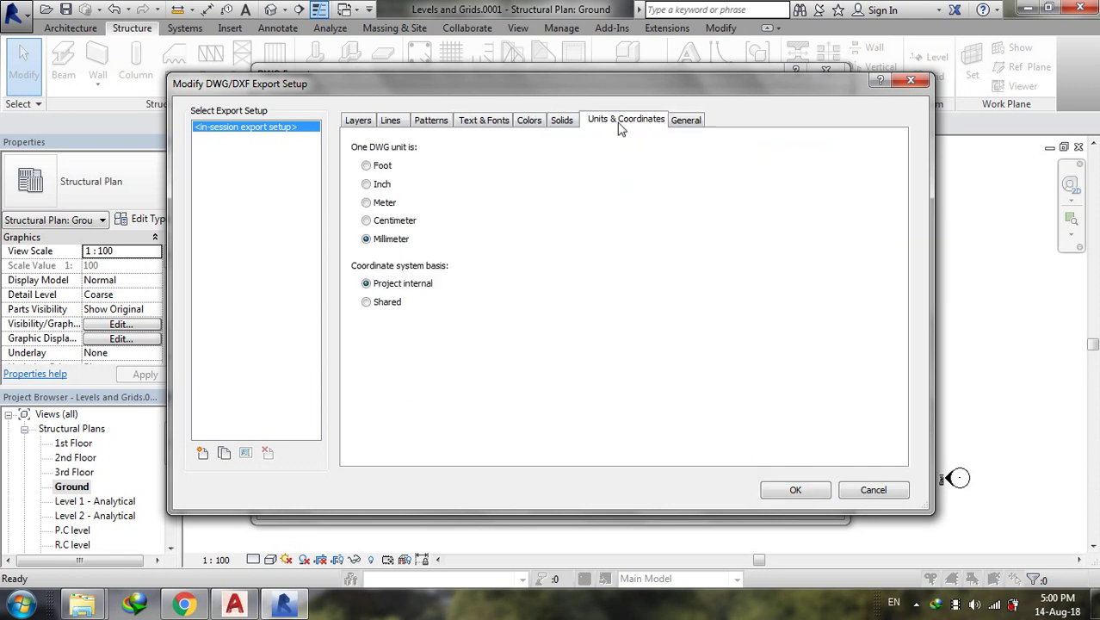
pyautogui.click(368, 205)
pyautogui.click(685, 121)
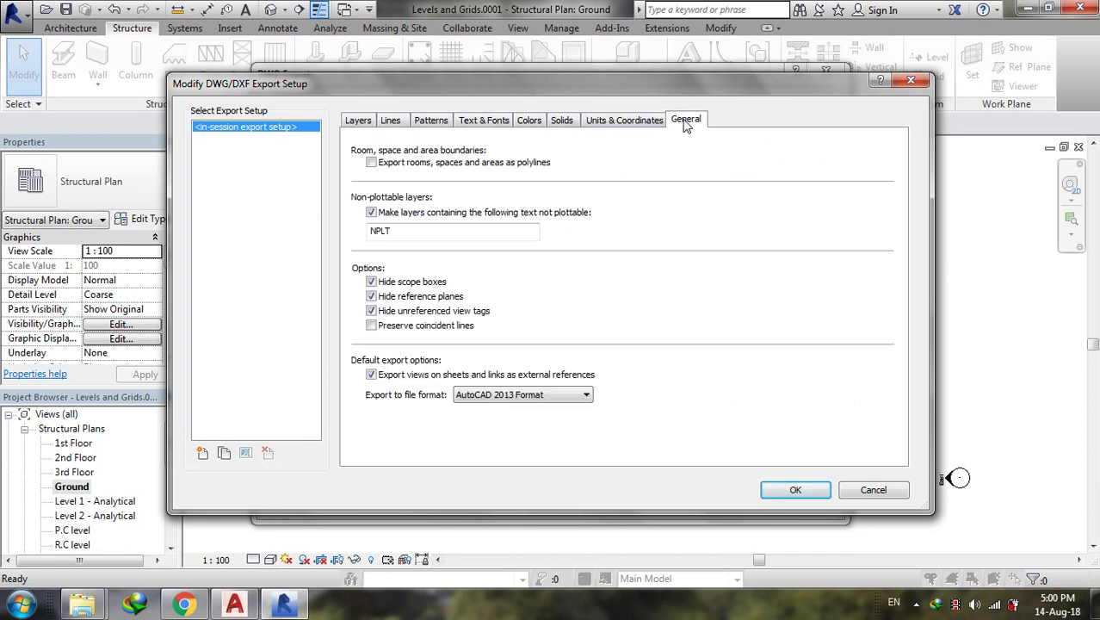
pyautogui.click(372, 166)
pyautogui.click(498, 396)
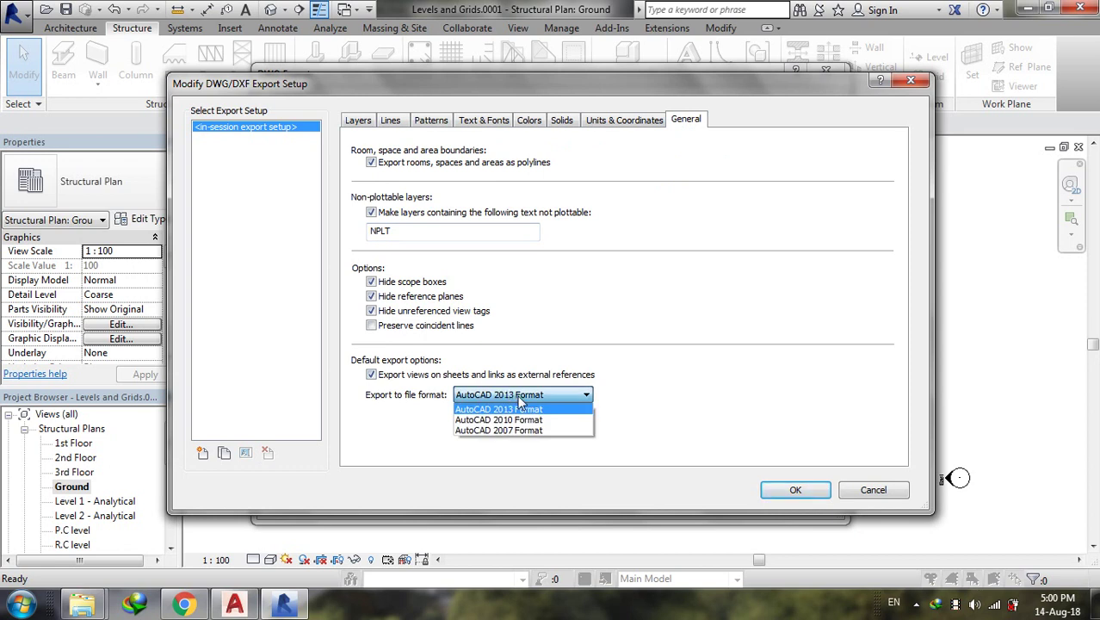
pyautogui.click(520, 398)
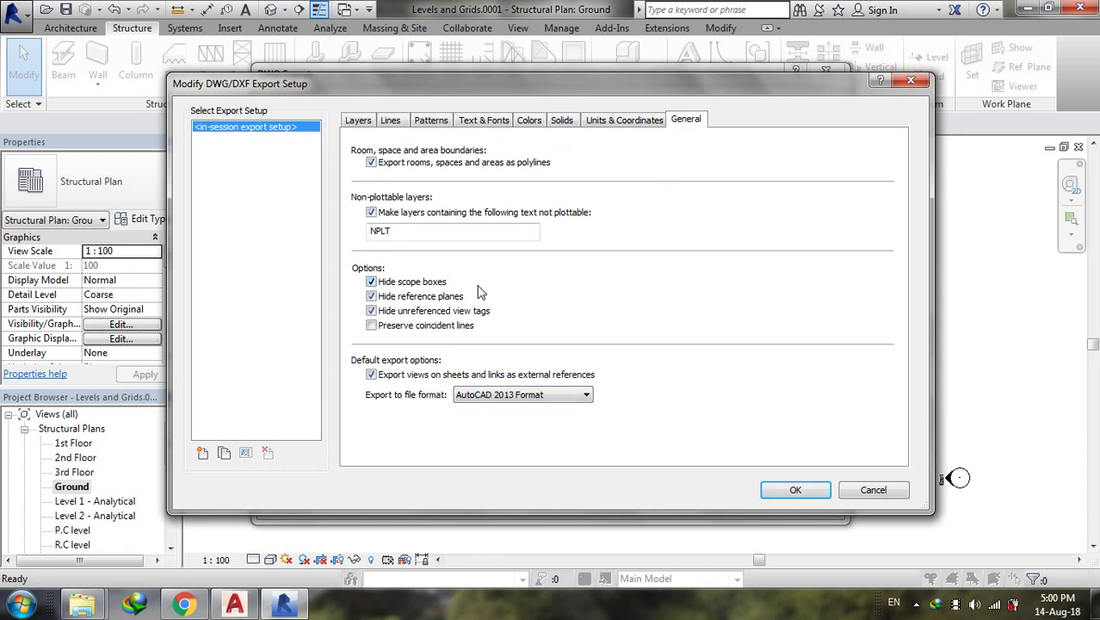
pyautogui.click(780, 494)
# - Name the export 'revit' and save the DWG to the Desktop
pyautogui.click(610, 563)
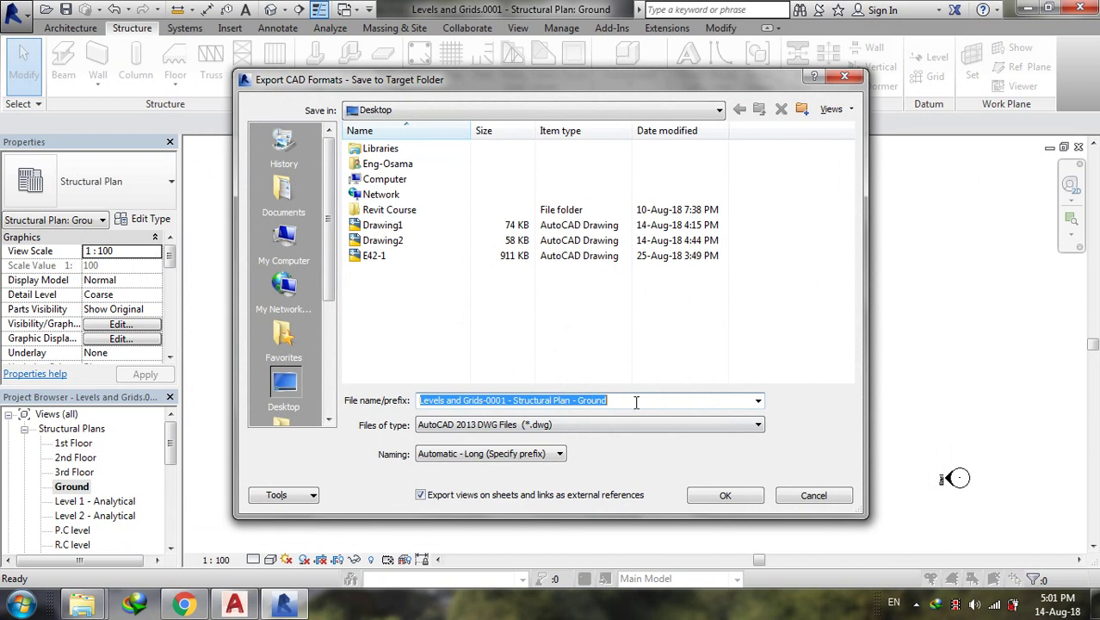
pyautogui.write('revit')
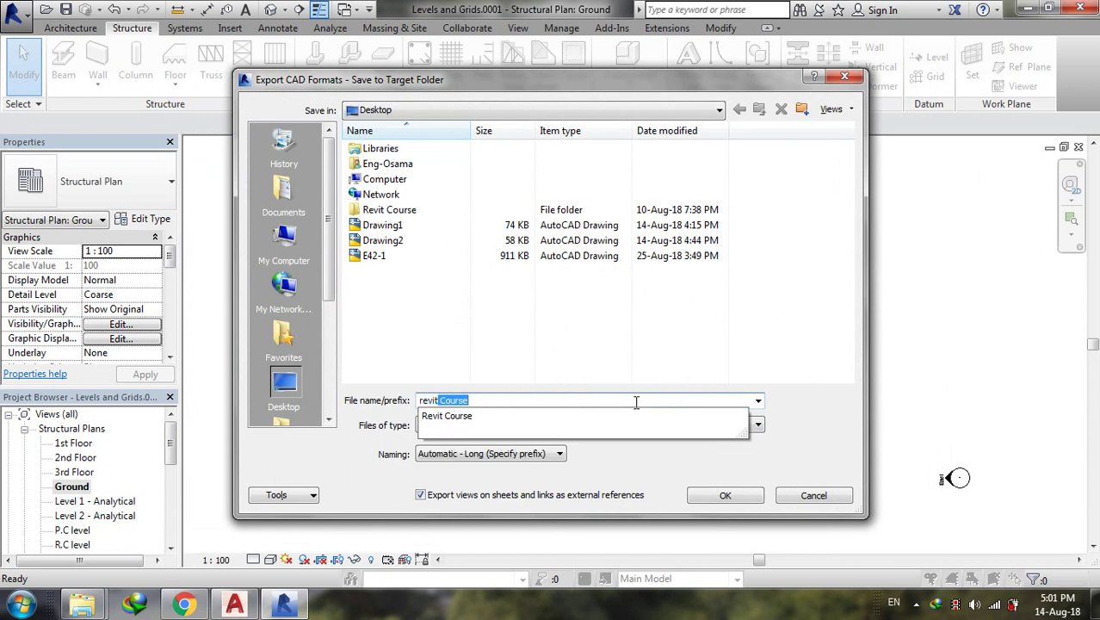
pyautogui.press('BackSpace')
pyautogui.click(372, 435)
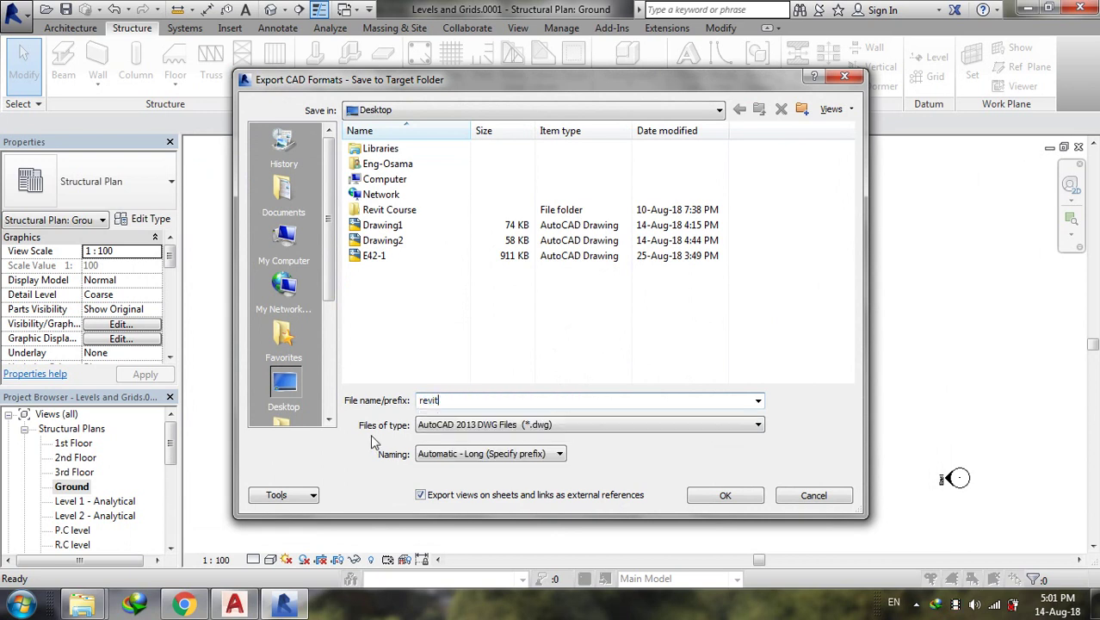
pyautogui.click(714, 501)
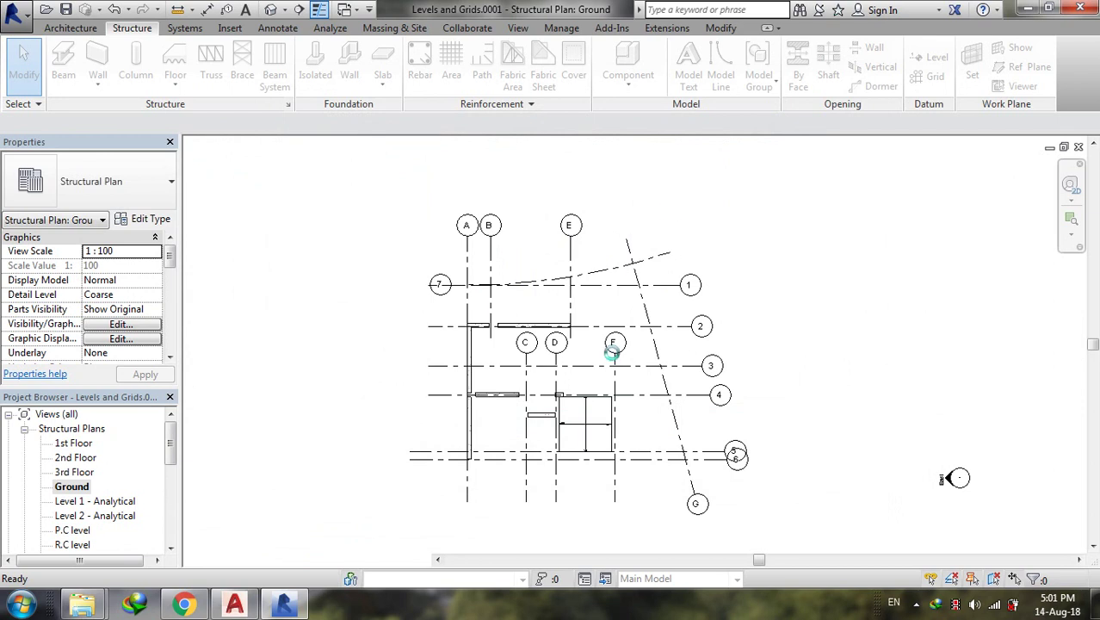
# - Minimise Revit and the file browser and open the exported revit.dwg in AutoCAD
pyautogui.click(1027, 8)
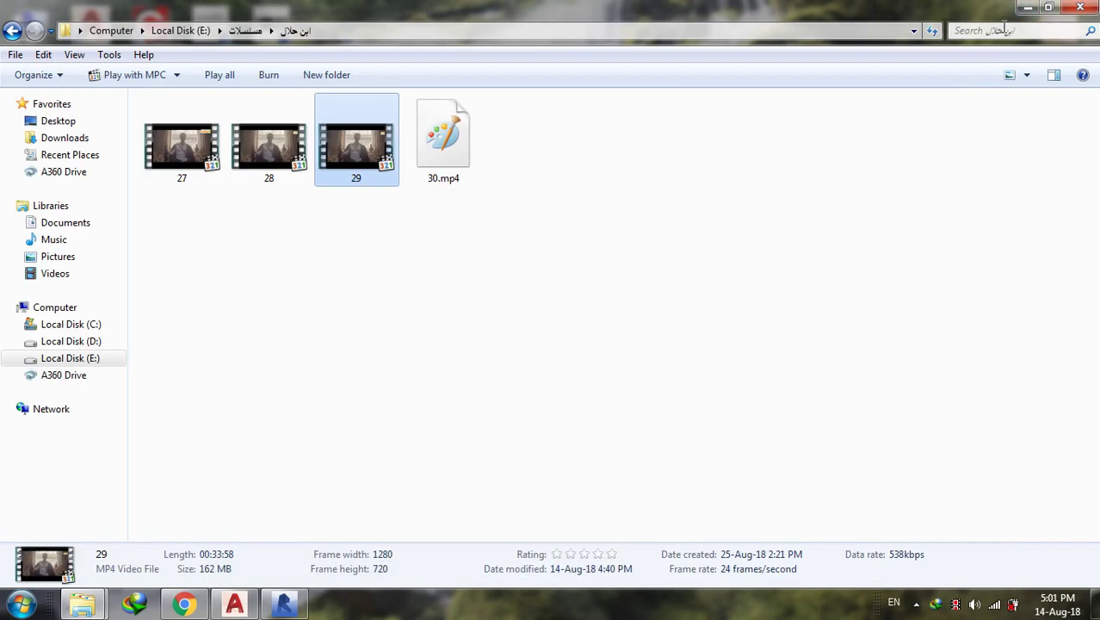
pyautogui.click(1027, 7)
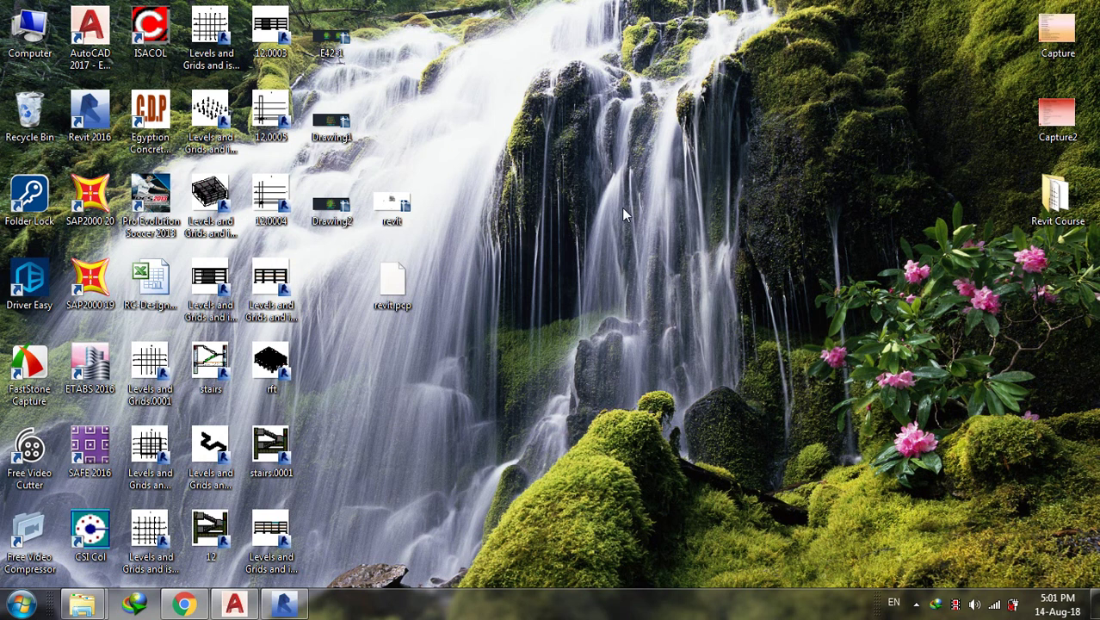
pyautogui.doubleClick(396, 211)
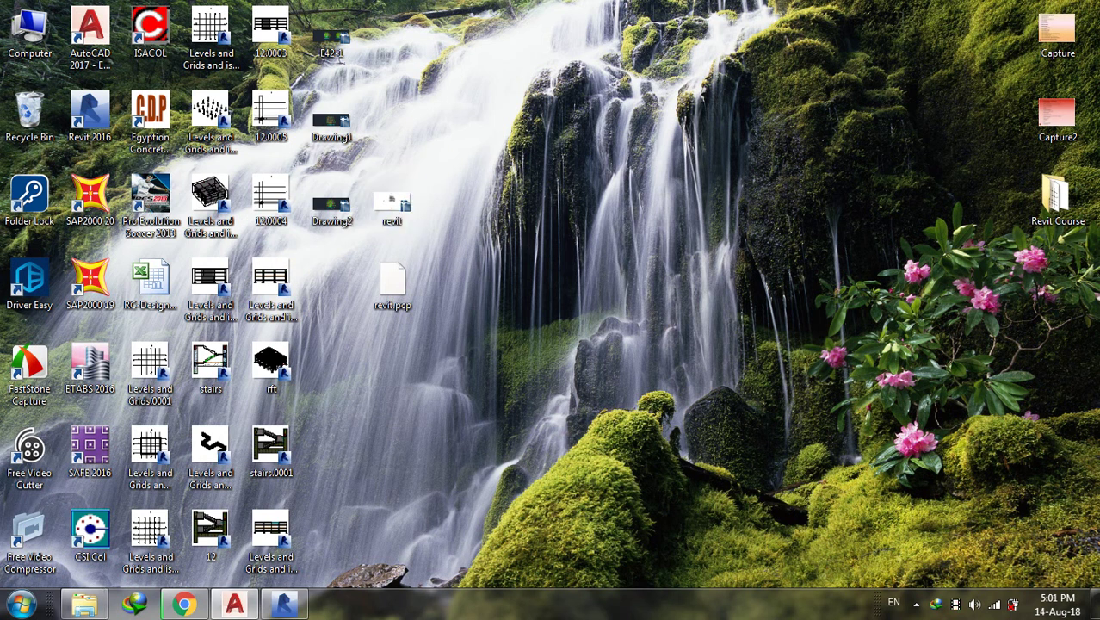
# - Zoom in and out around the plan's red grid lines and bubbles
pyautogui.scroll(-5, 668, 380)
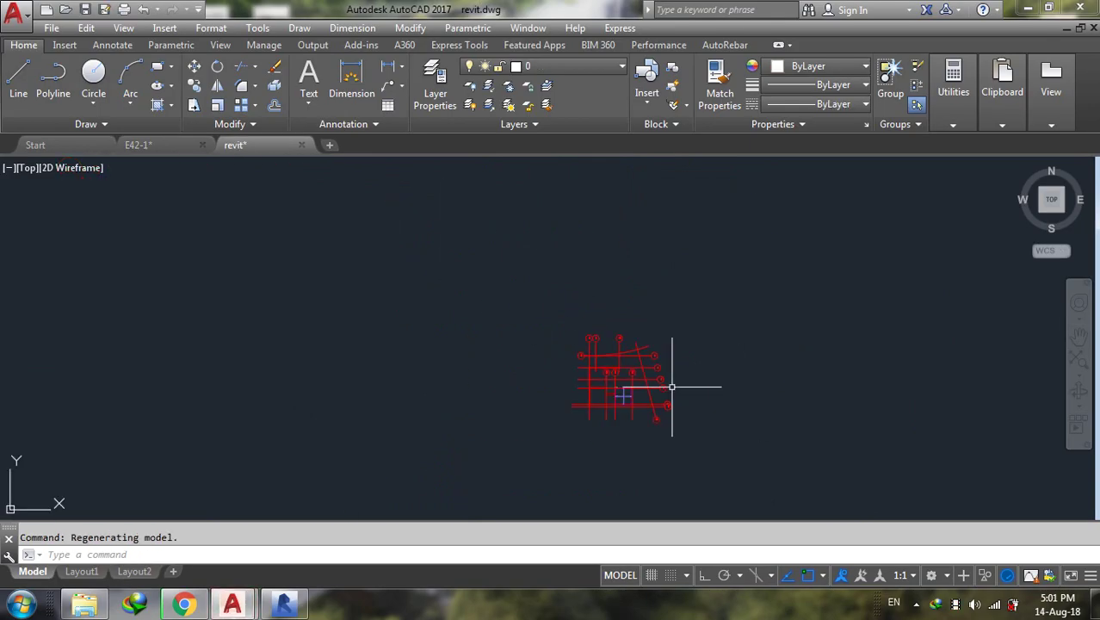
pyautogui.scroll(5, 516, 356)
pyautogui.scroll(2, 435, 337)
pyautogui.scroll(-2, 592, 417)
pyautogui.scroll(4, 530, 383)
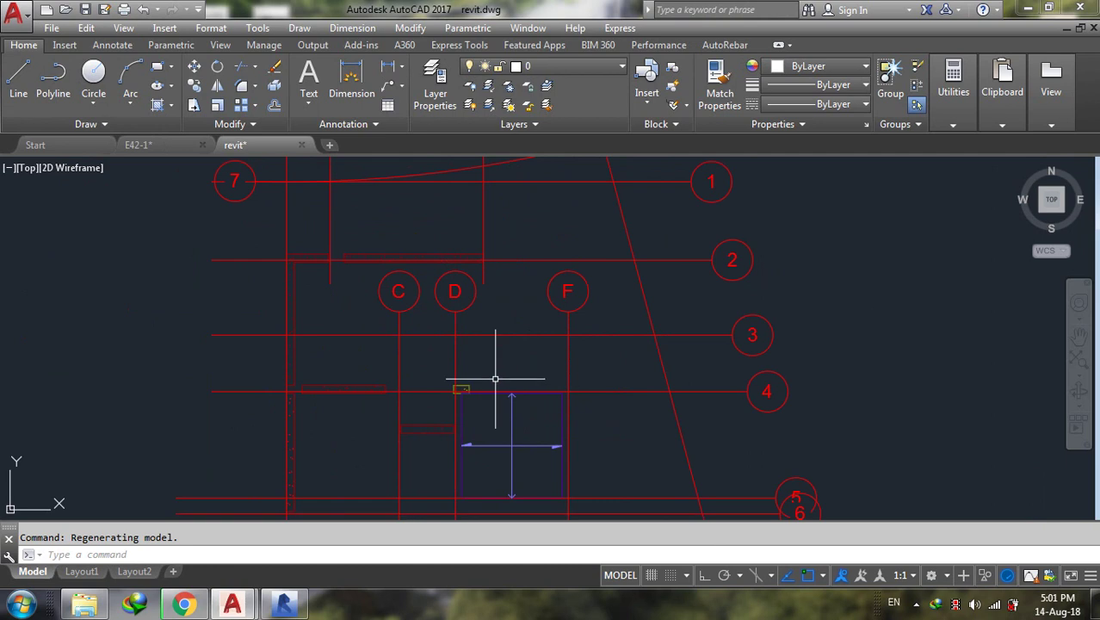
pyautogui.scroll(4, 360, 382)
pyautogui.scroll(-4, 449, 236)
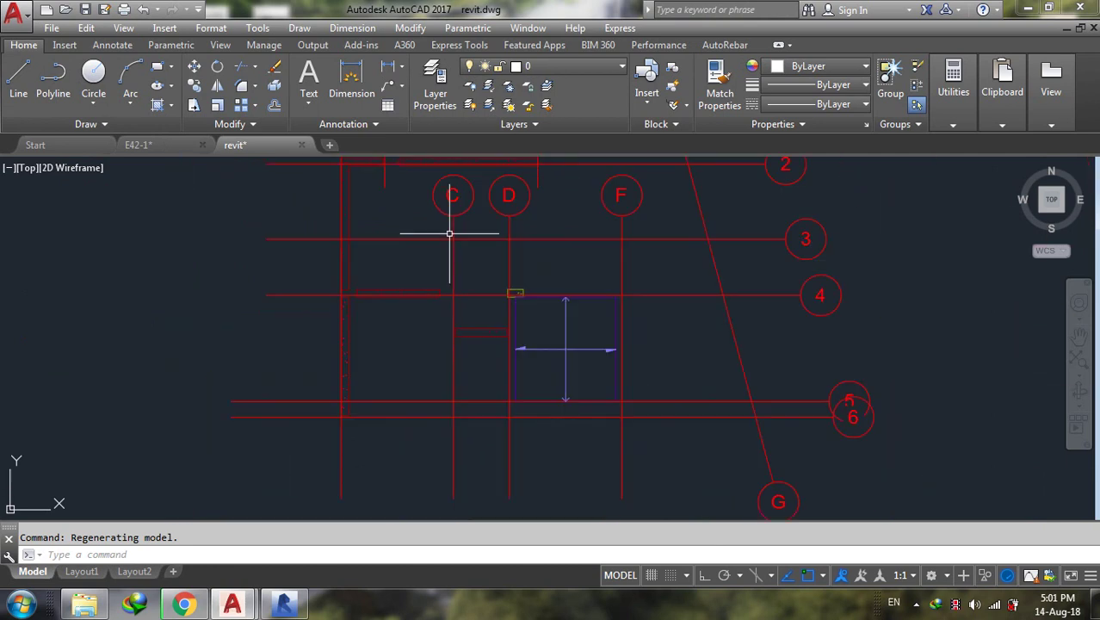
pyautogui.scroll(2, 499, 303)
pyautogui.scroll(2, 524, 276)
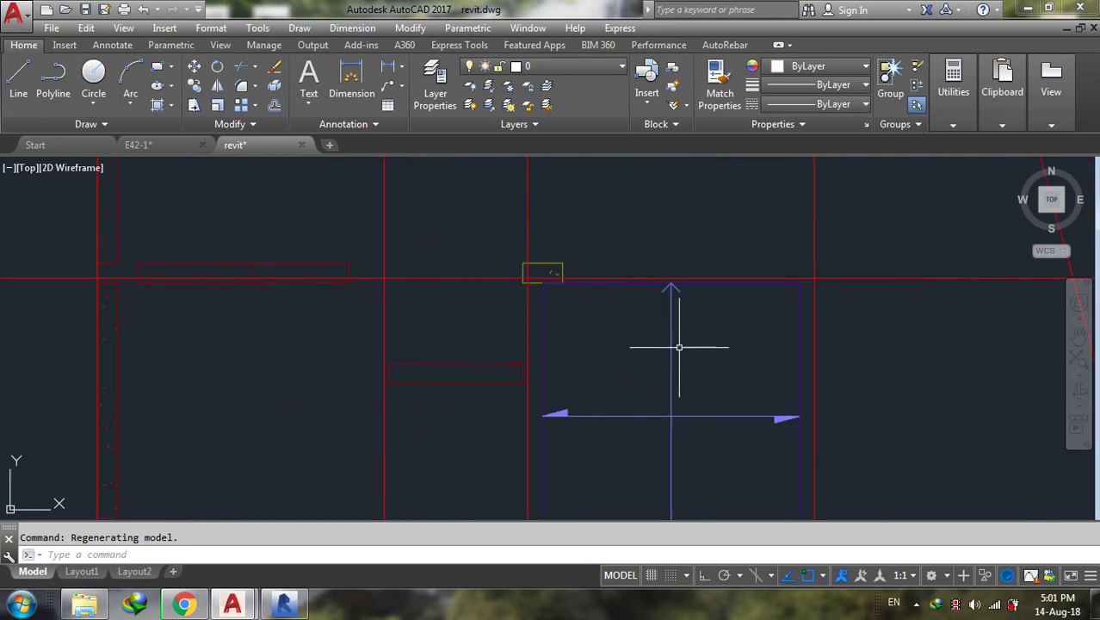
pyautogui.scroll(-4, 605, 314)
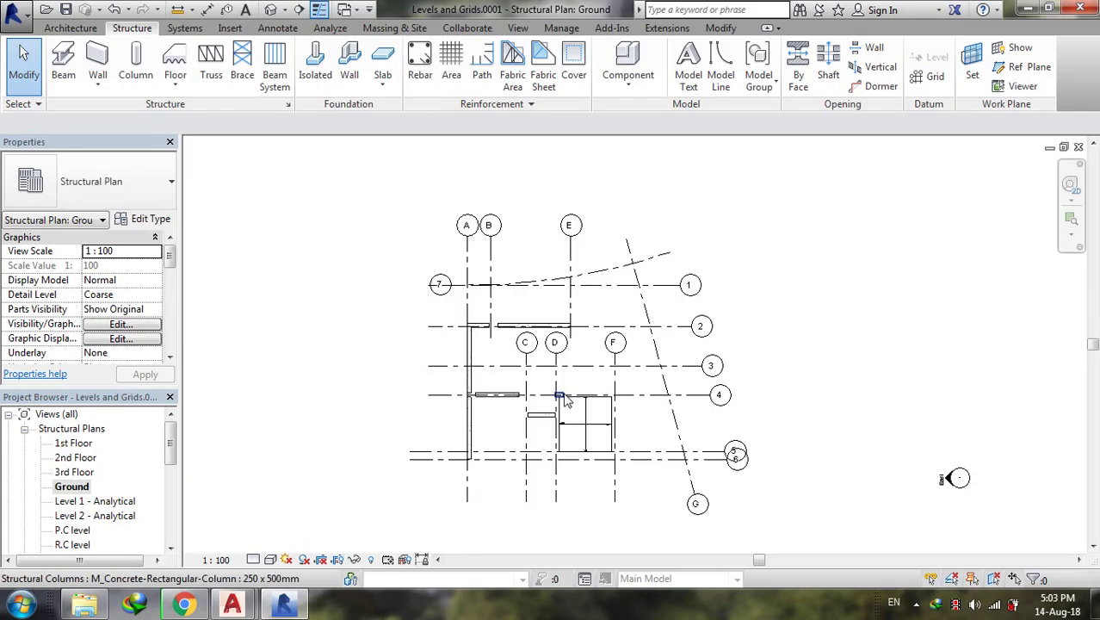
# - From the default {3D} view, start a DWG export and review the setup's units and general settings
pyautogui.scroll(1, 566, 410)
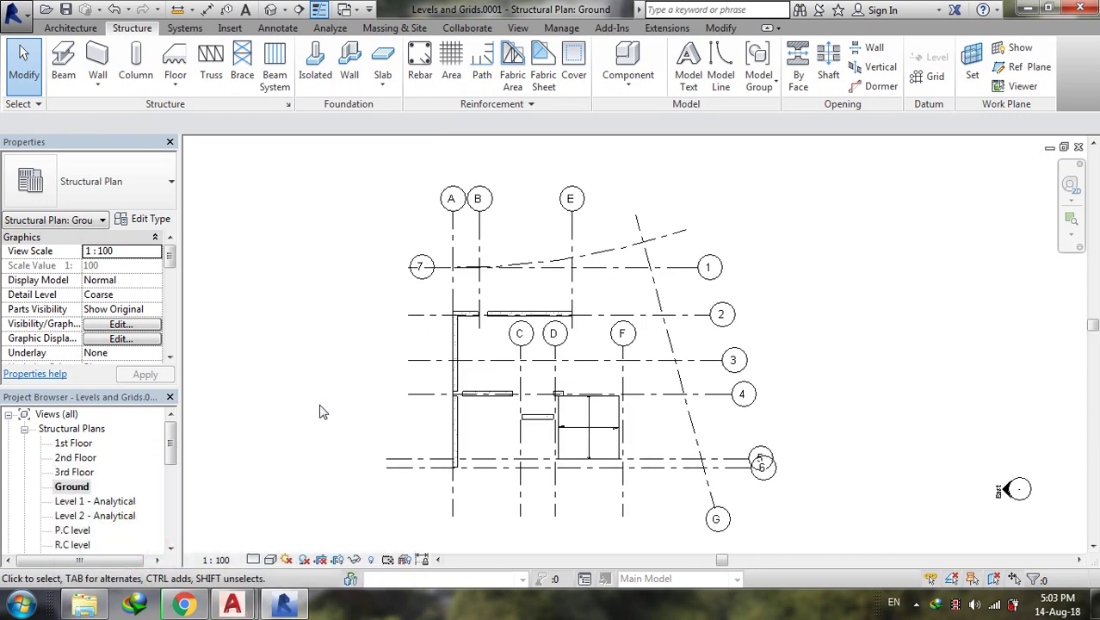
pyautogui.click(271, 10)
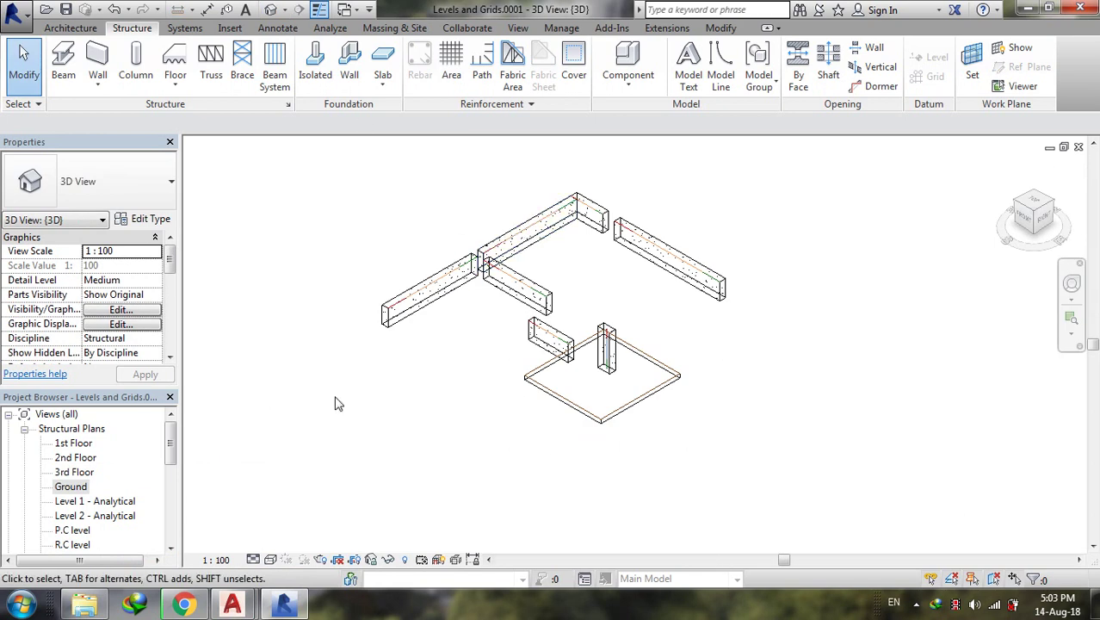
pyautogui.click(14, 11)
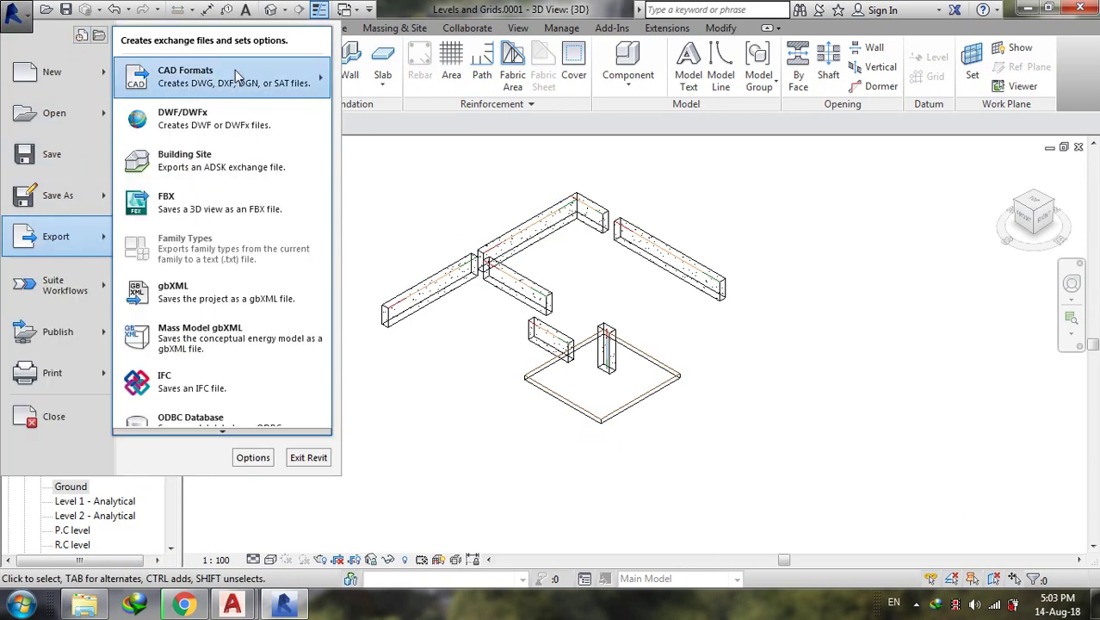
pyautogui.moveTo(223, 76)
pyautogui.click(368, 69)
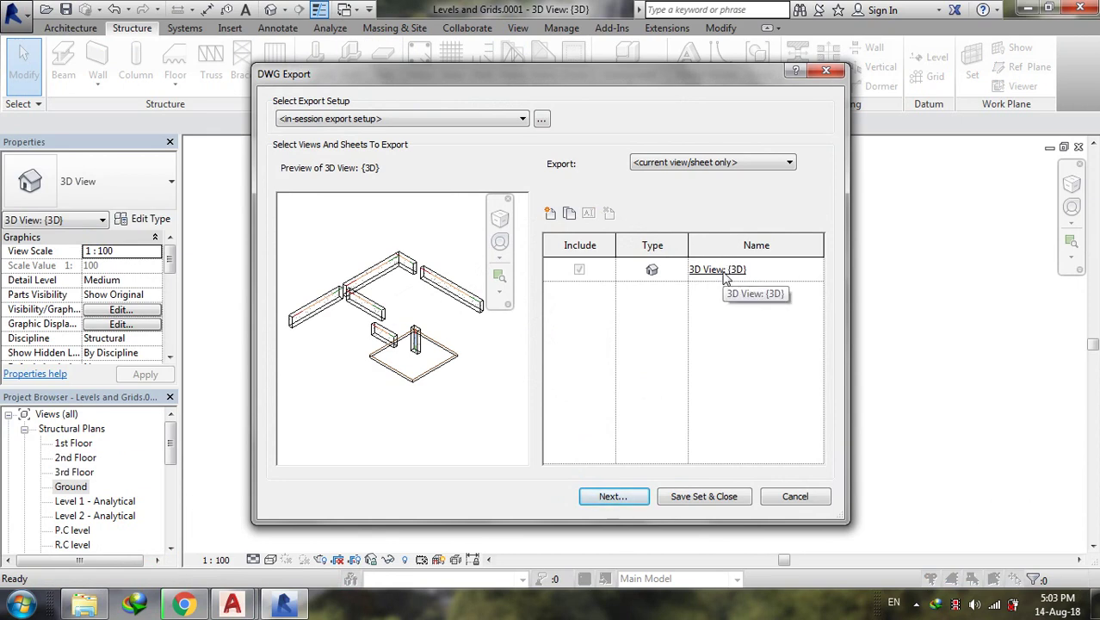
pyautogui.click(542, 118)
pyautogui.click(585, 119)
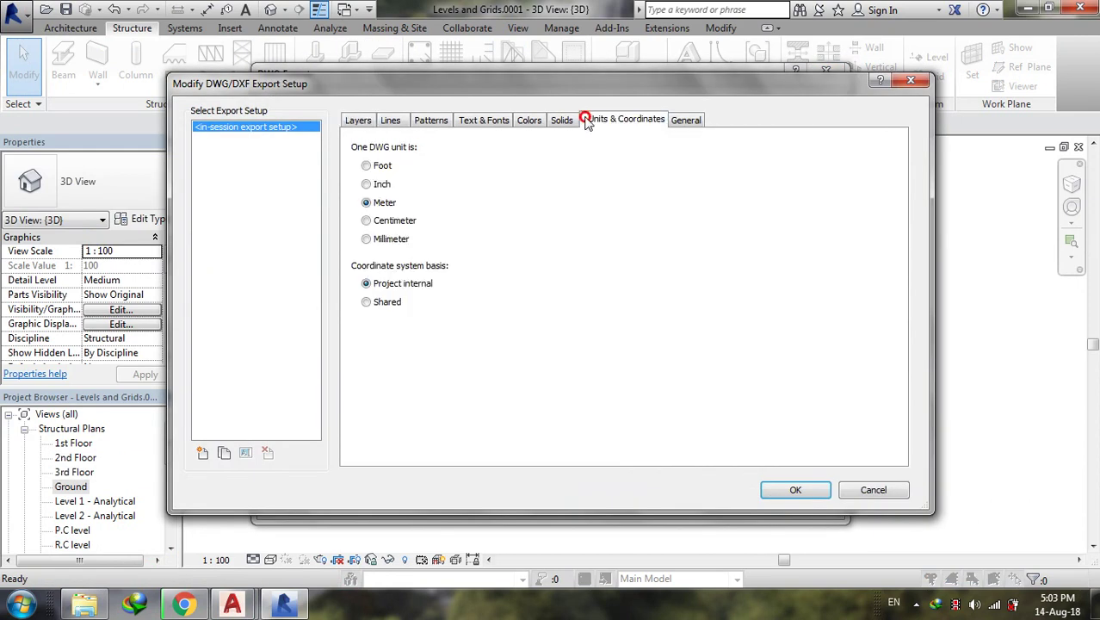
pyautogui.click(680, 120)
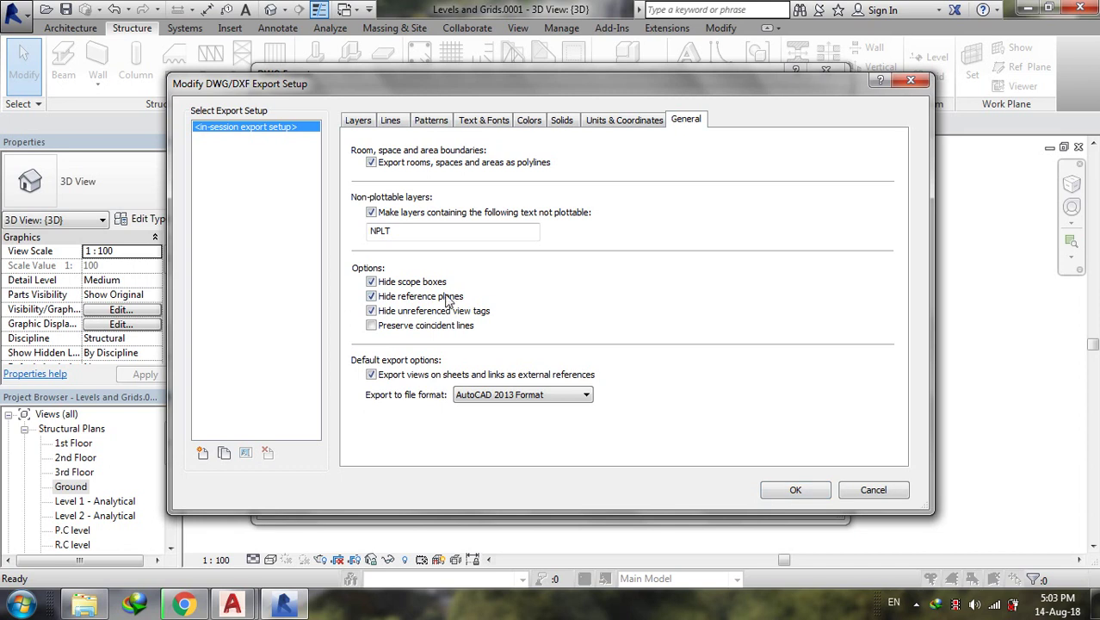
pyautogui.click(790, 490)
# - Save the 3D view export to the Desktop under the name 3d
pyautogui.click(613, 497)
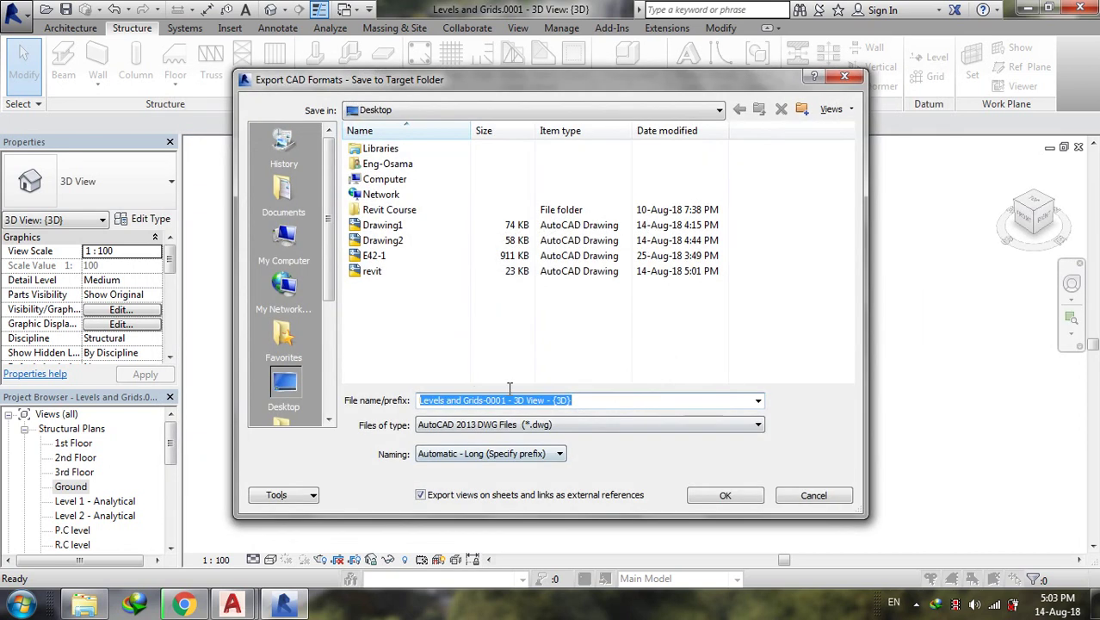
pyautogui.write('3d')
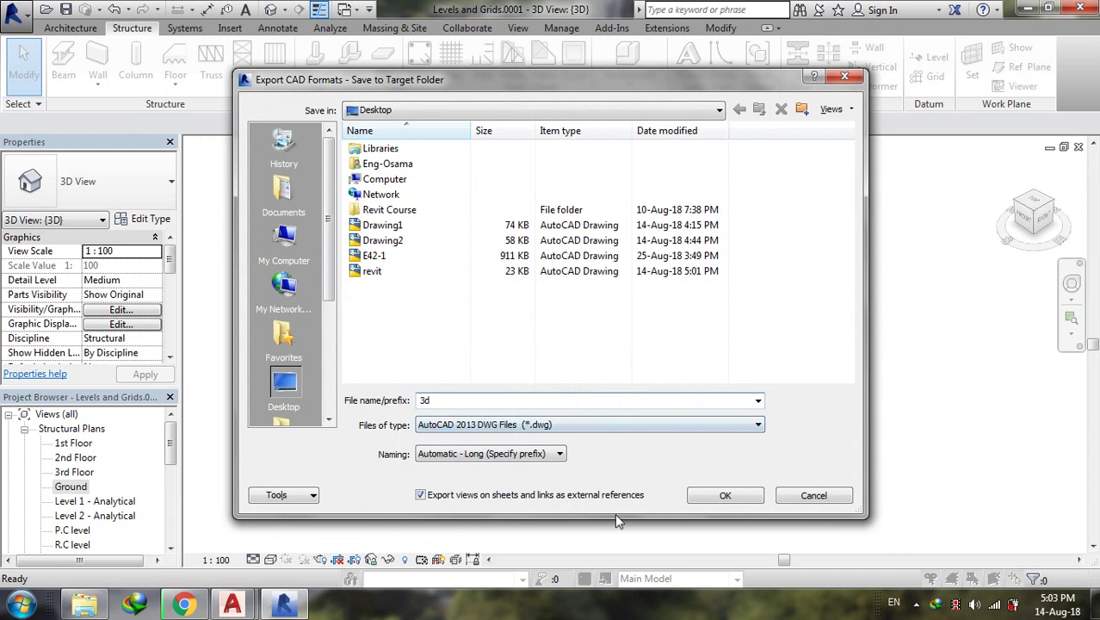
pyautogui.click(725, 495)
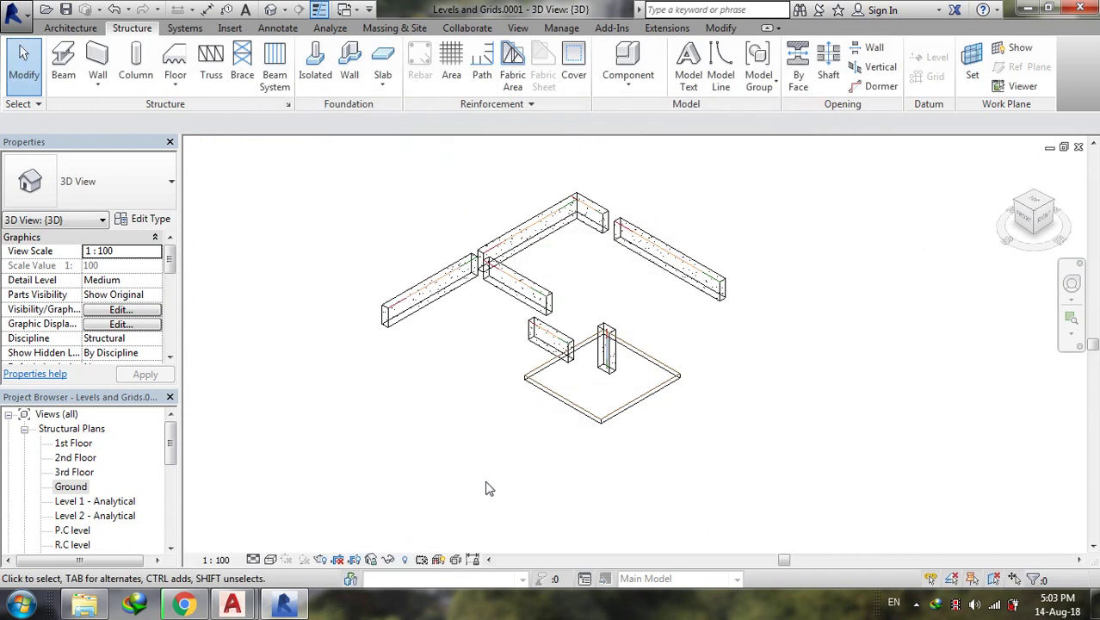
pyautogui.click(1028, 8)
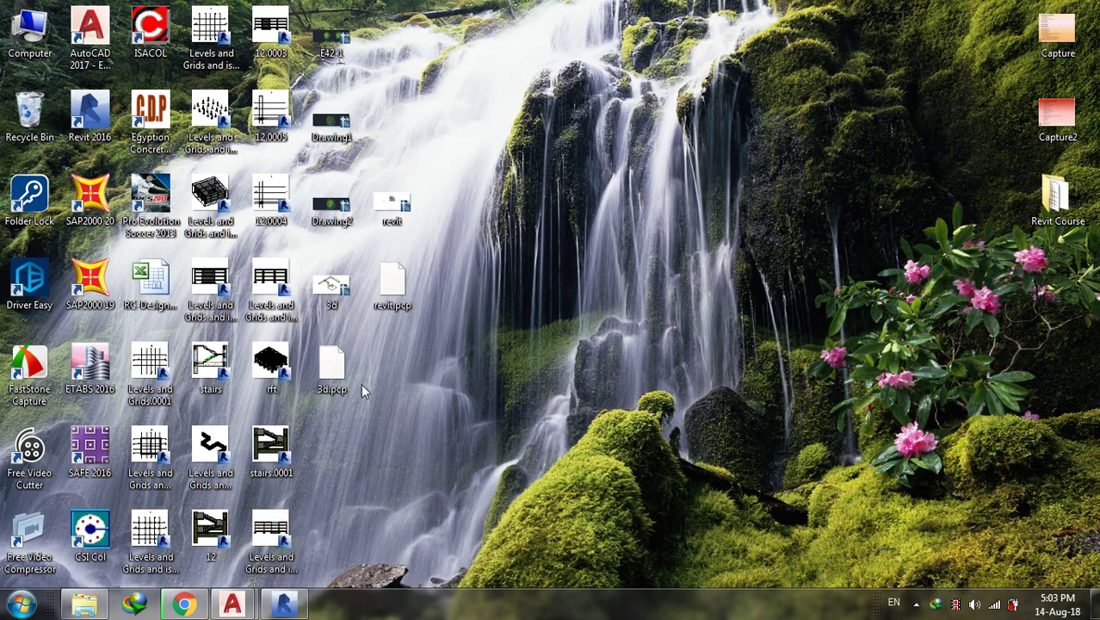
pyautogui.doubleClick(340, 284)
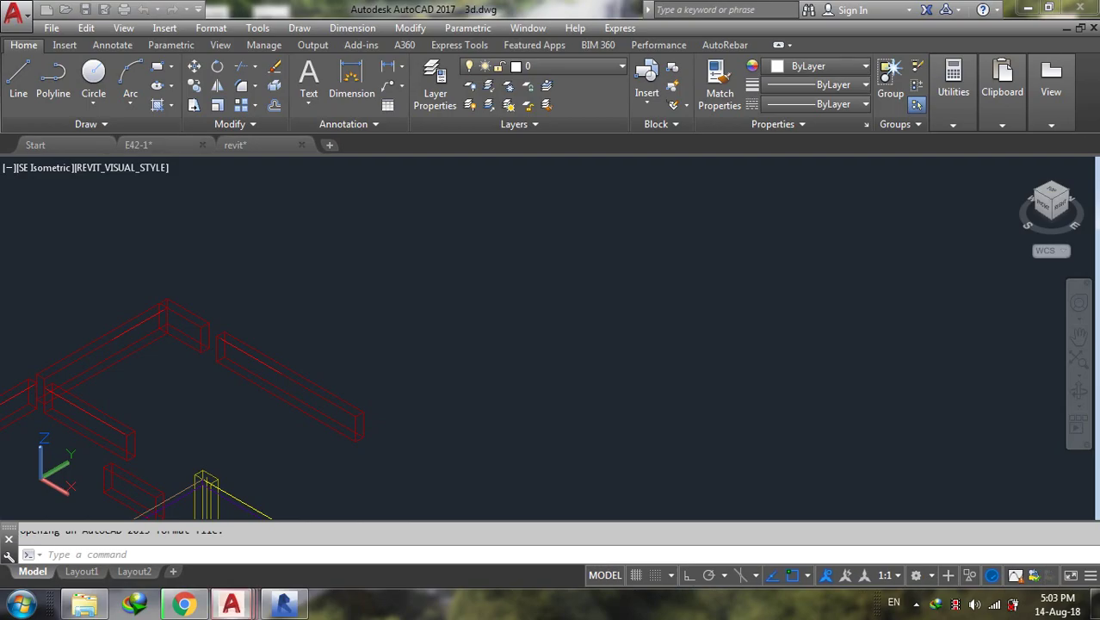
pyautogui.moveTo(523, 352); pyautogui.dragTo(641, 322, button='middle')
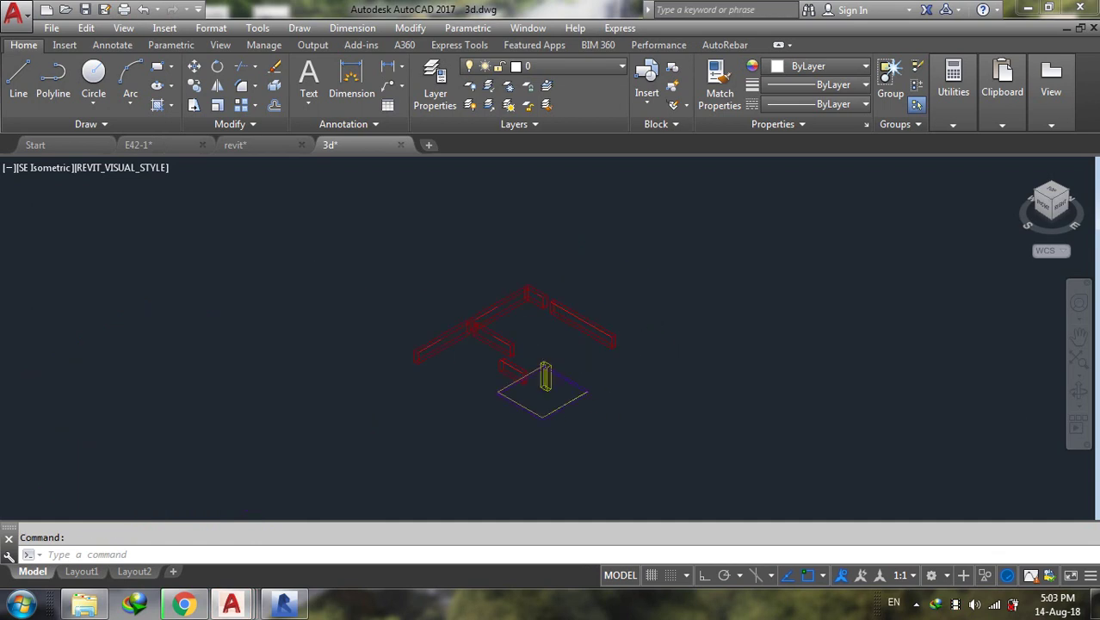
pyautogui.scroll(3, 516, 419)
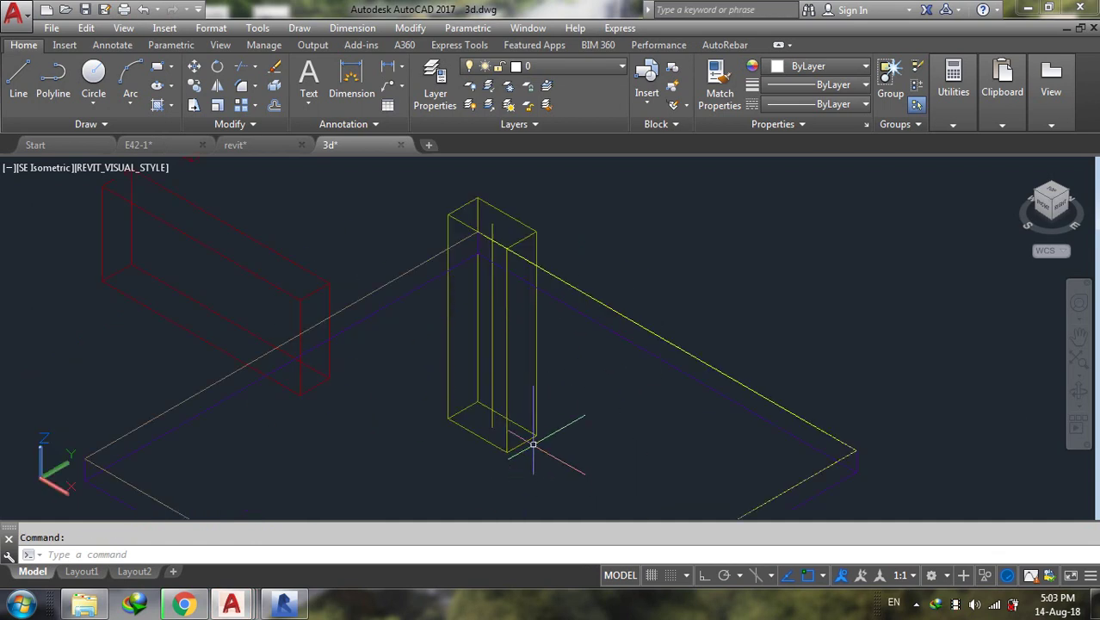
pyautogui.scroll(-3, 516, 393)
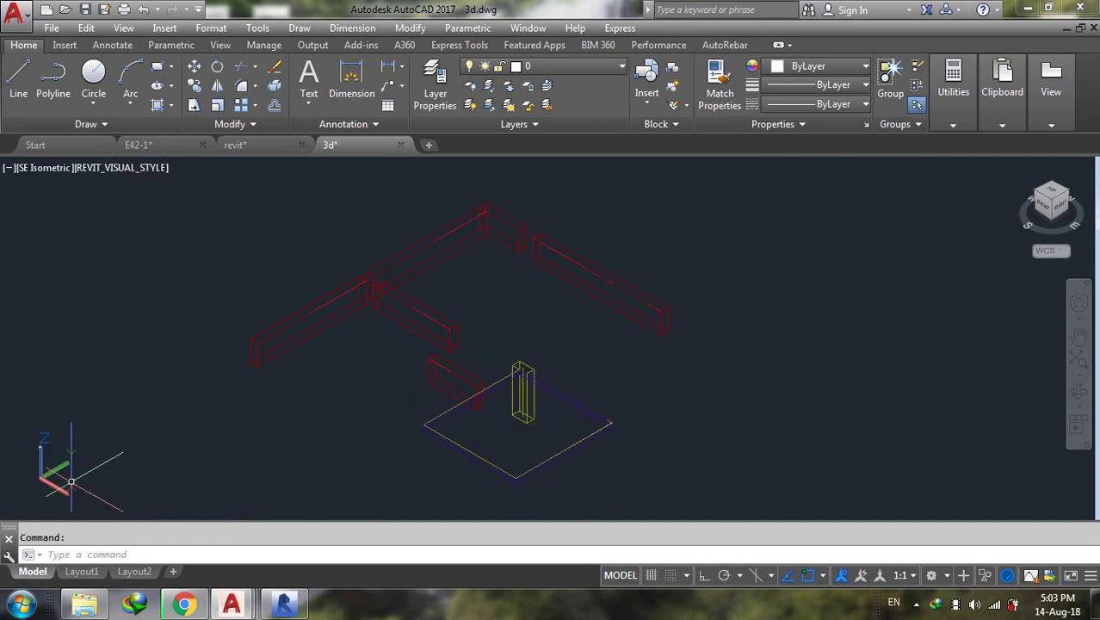
pyautogui.click(402, 145)
pyautogui.click(592, 342)
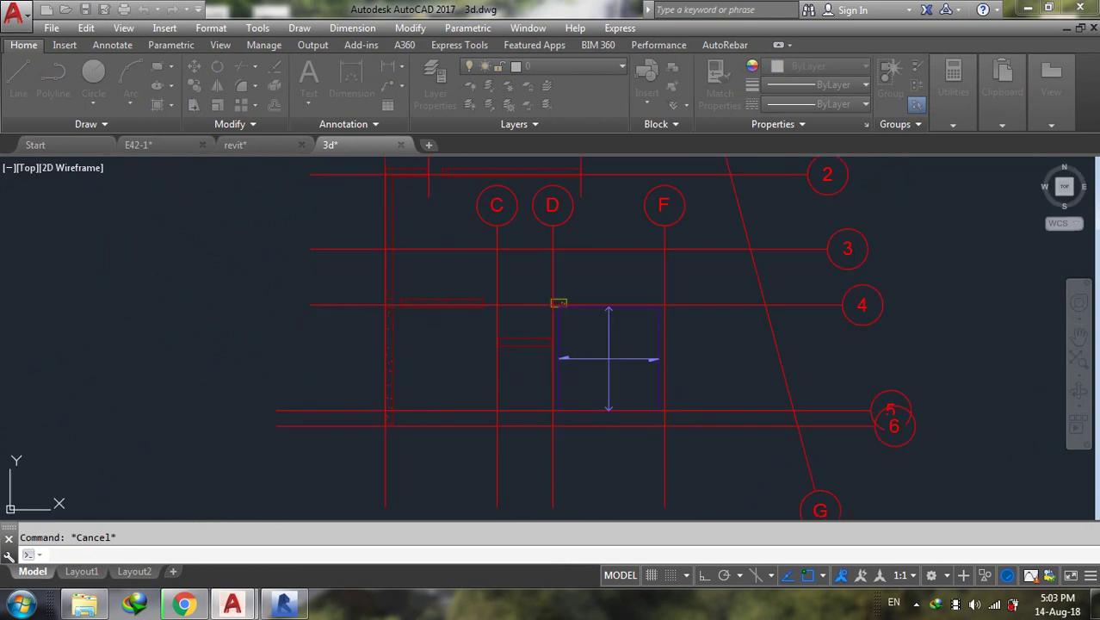
pyautogui.moveTo(284, 604)
pyautogui.click(308, 523)
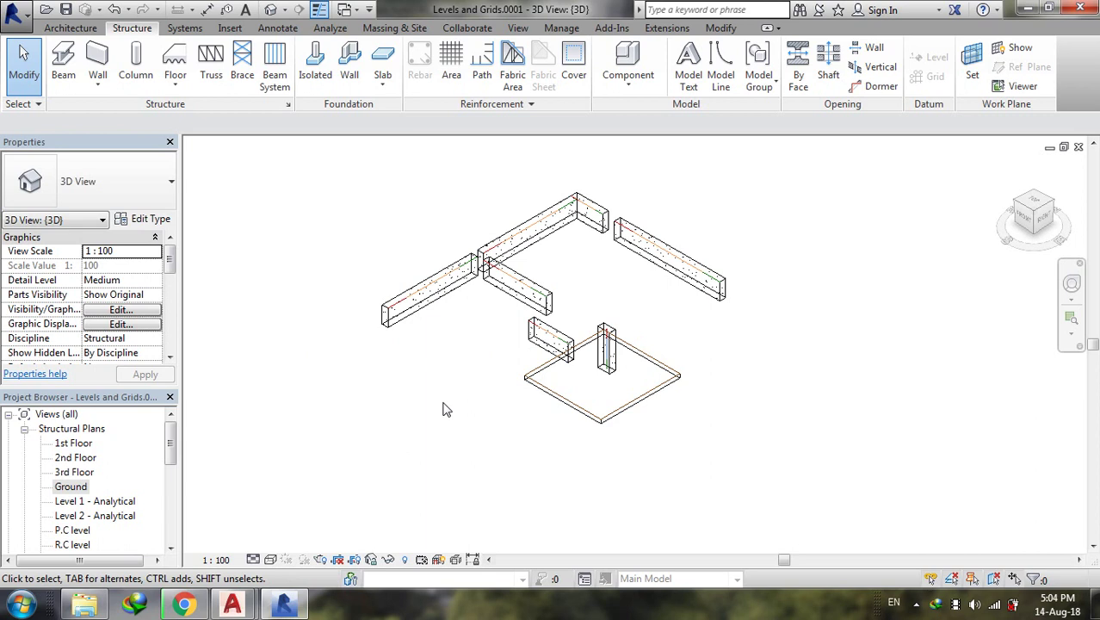
# - Switch the ribbon to the View tab
pyautogui.click(523, 29)
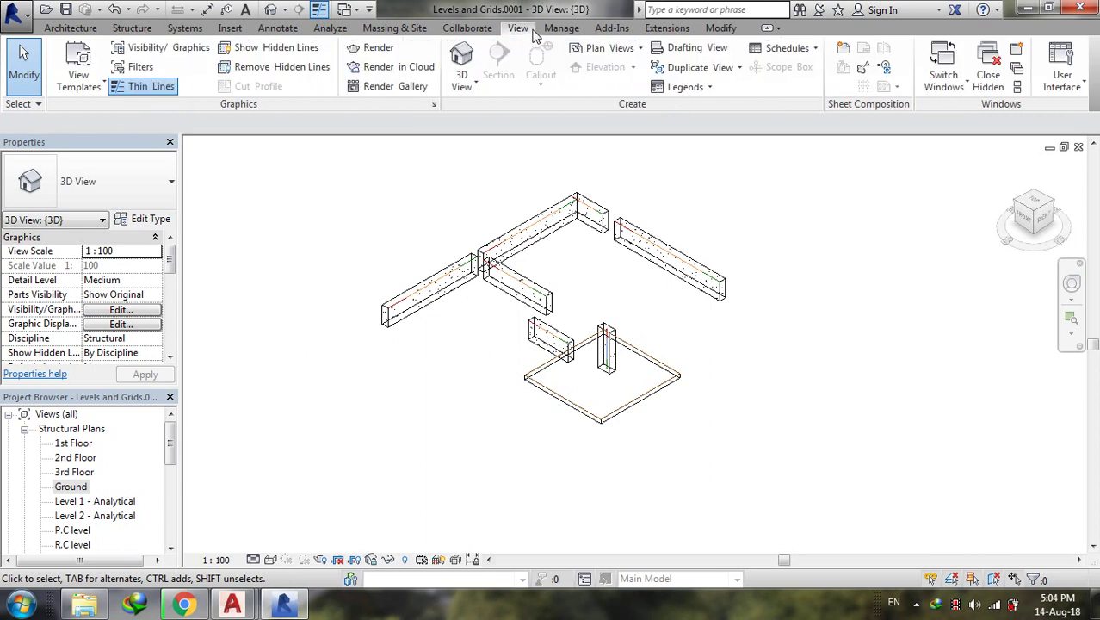
# - Load the A1 metric title block from the Titleblocks folder and create sheet S.1 with it
pyautogui.click(846, 50)
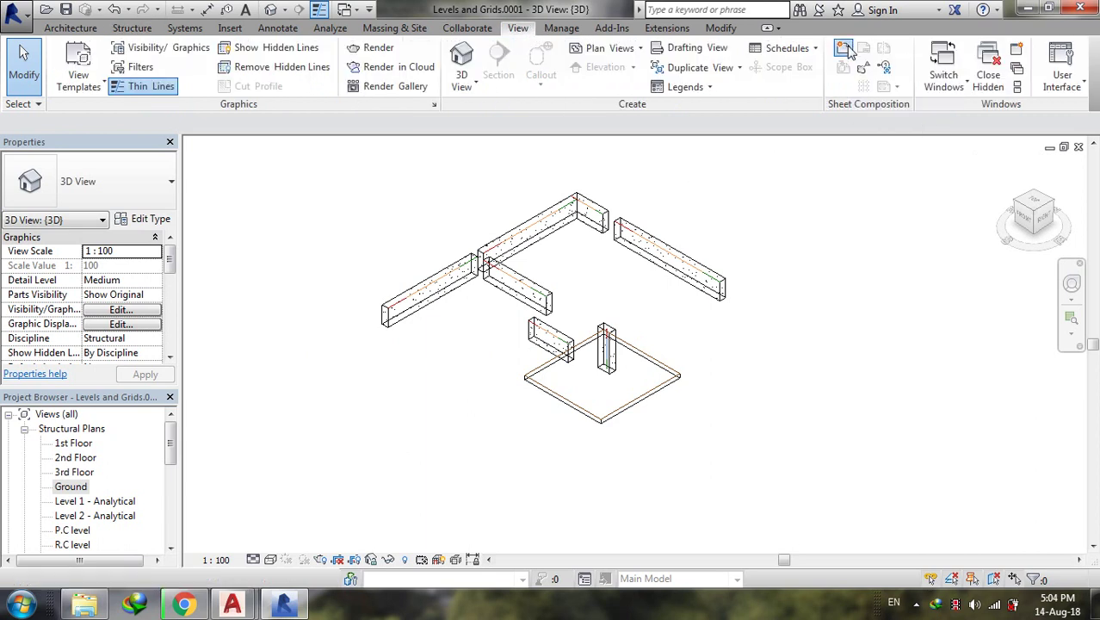
pyautogui.click(671, 122)
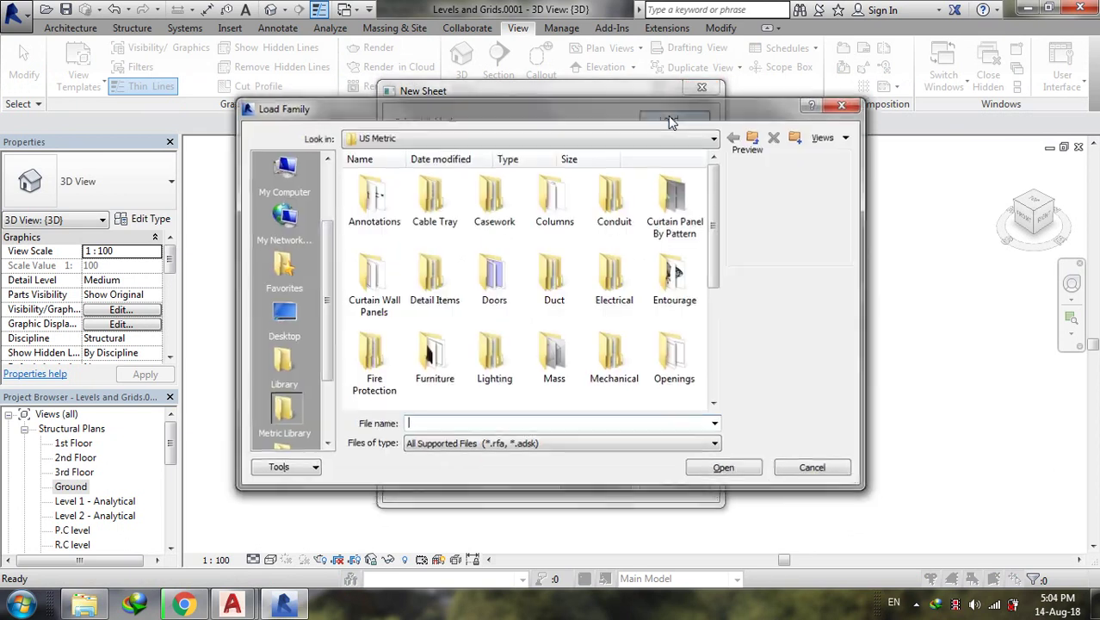
pyautogui.moveTo(715, 248); pyautogui.dragTo(724, 358)
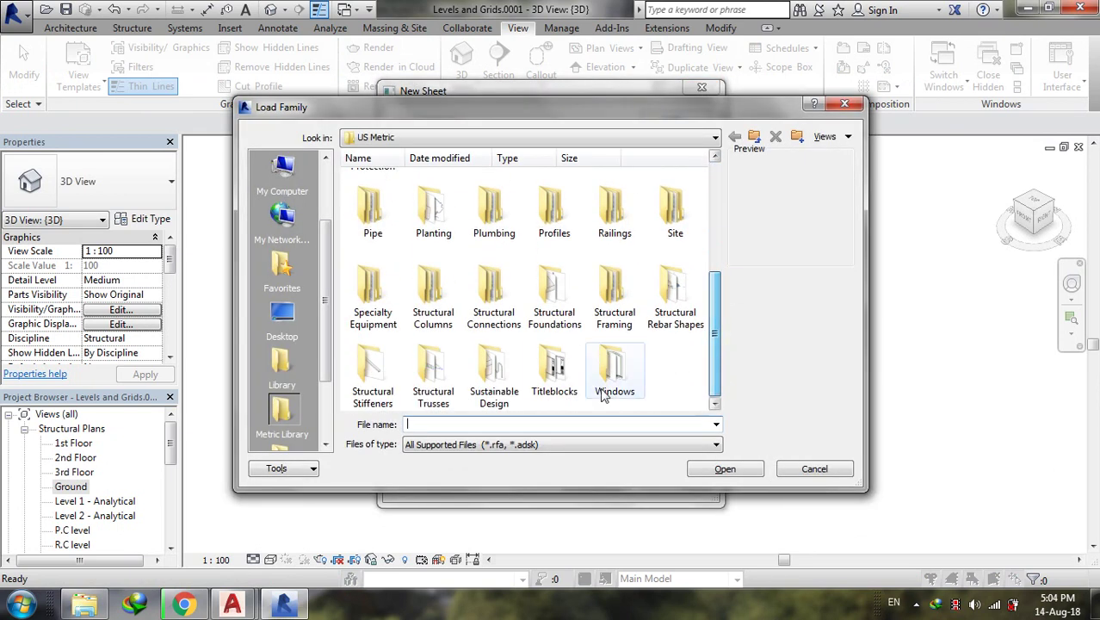
pyautogui.doubleClick(555, 371)
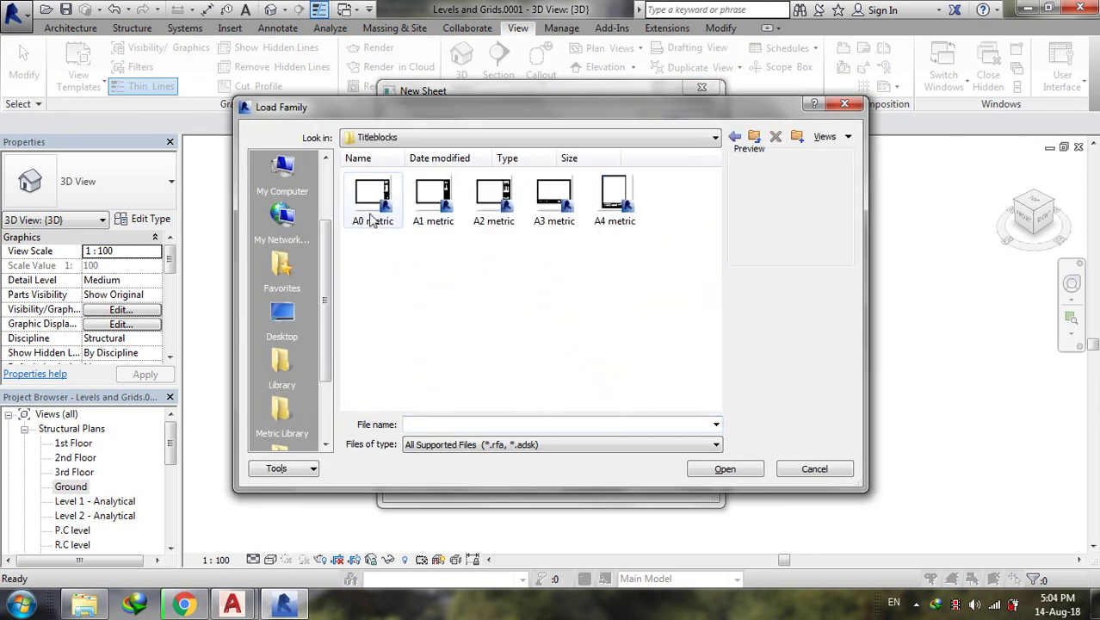
pyautogui.click(434, 207)
pyautogui.click(730, 468)
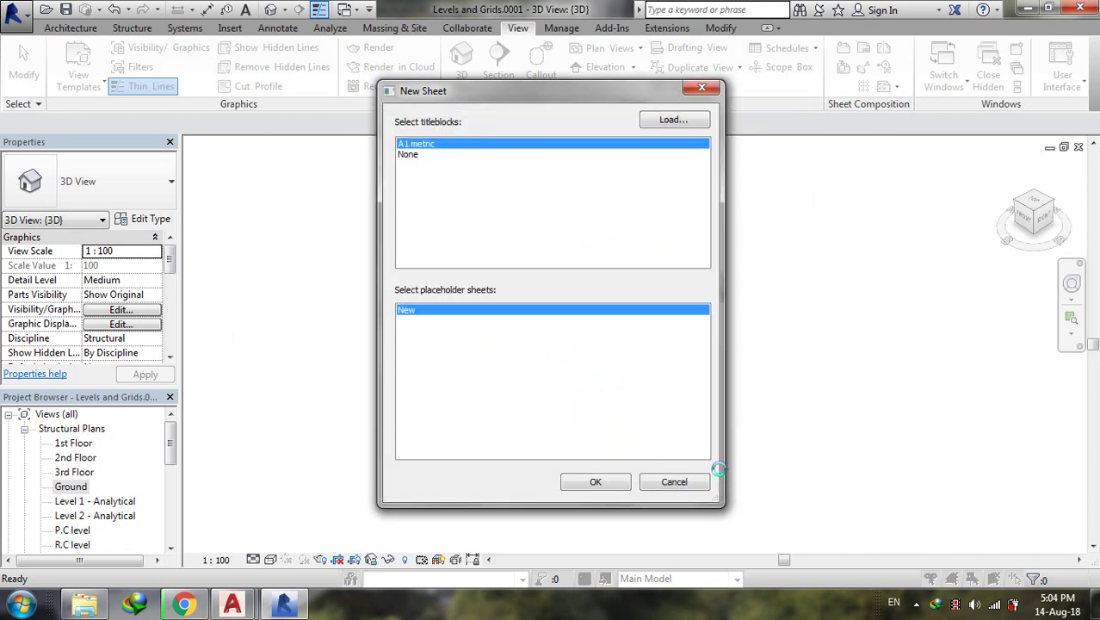
pyautogui.click(596, 253)
pyautogui.click(601, 470)
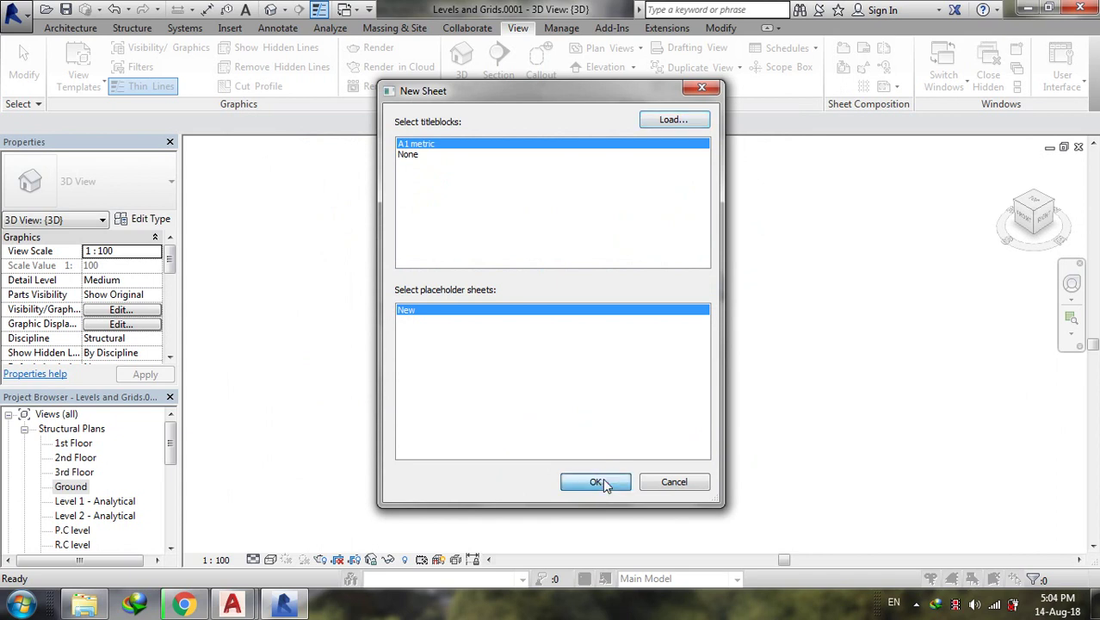
# - Drag the {3D} view from the Project Browser onto sheet S.1 as a viewport
pyautogui.scroll(-2, 704, 405)
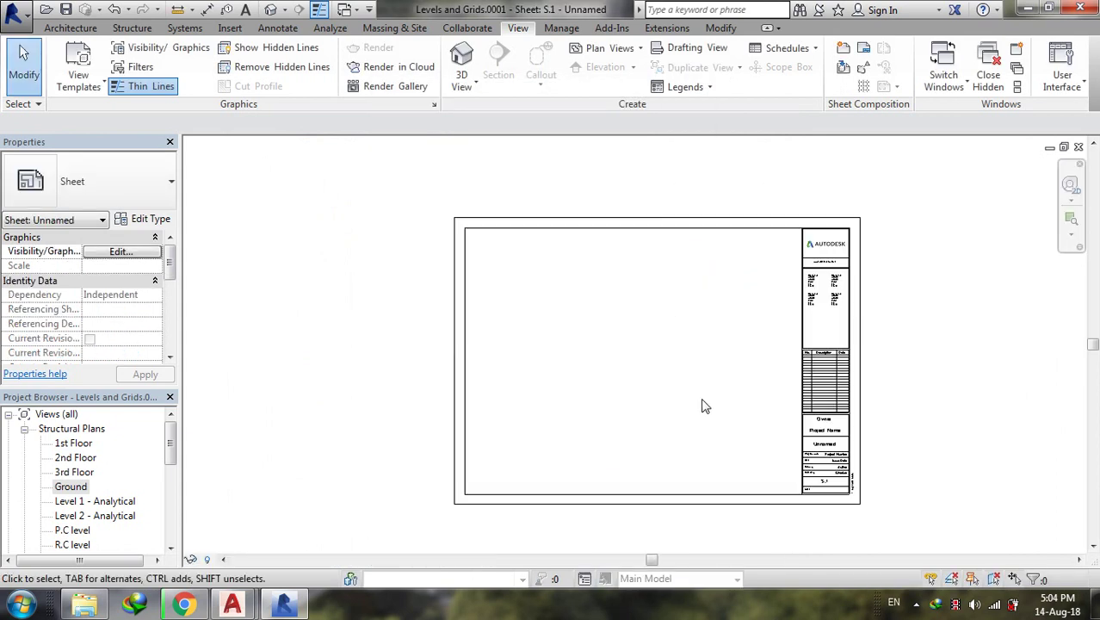
pyautogui.moveTo(172, 439); pyautogui.dragTo(177, 485)
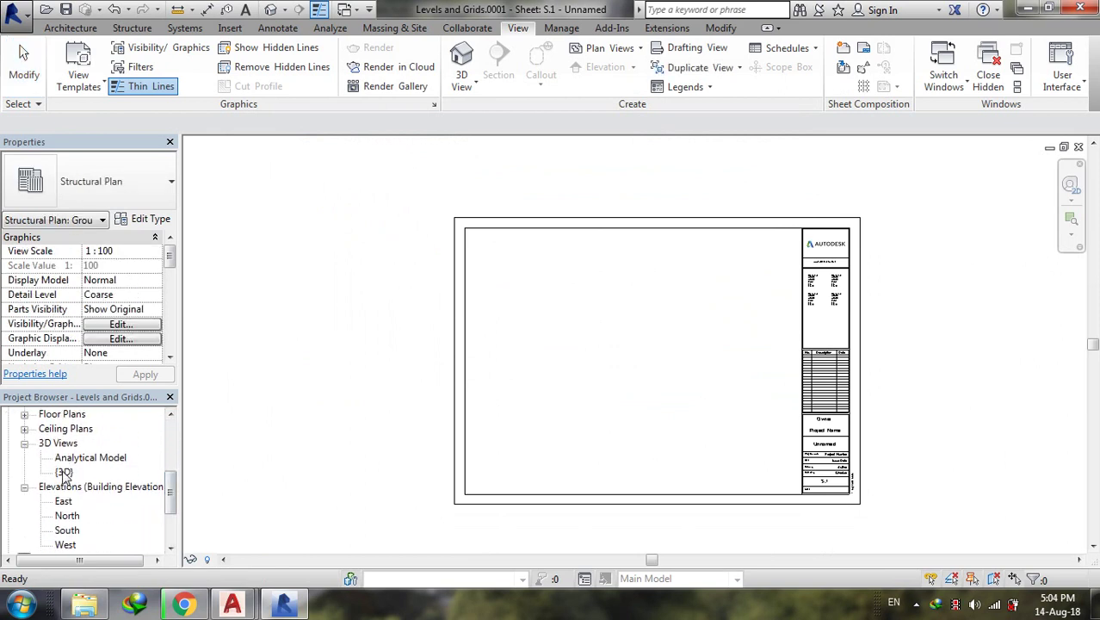
pyautogui.moveTo(63, 473); pyautogui.dragTo(531, 285)
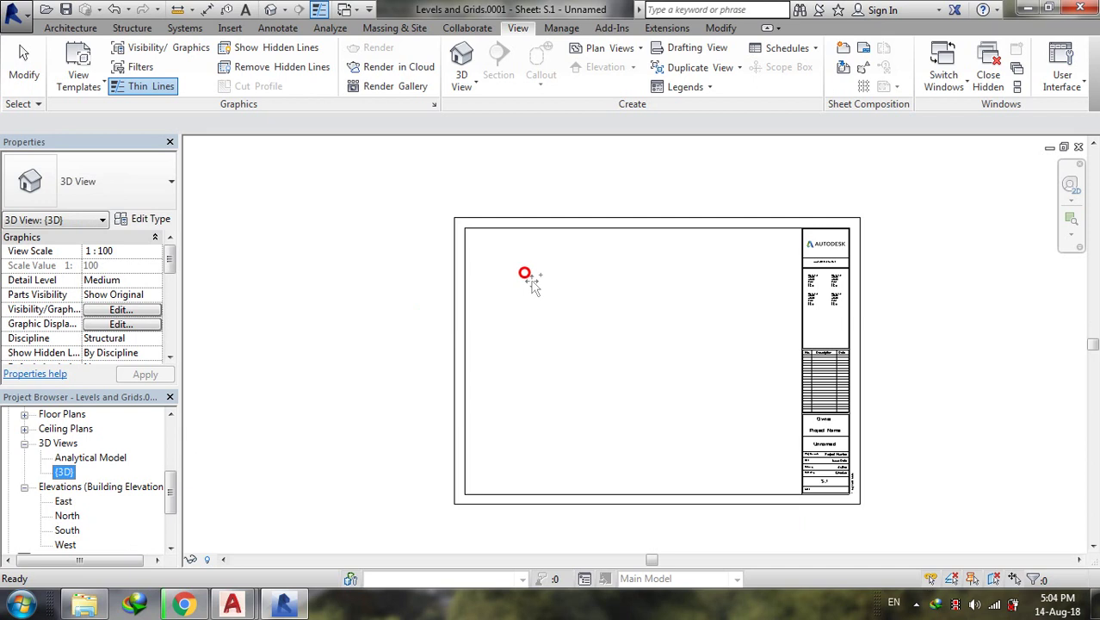
pyautogui.click(566, 321)
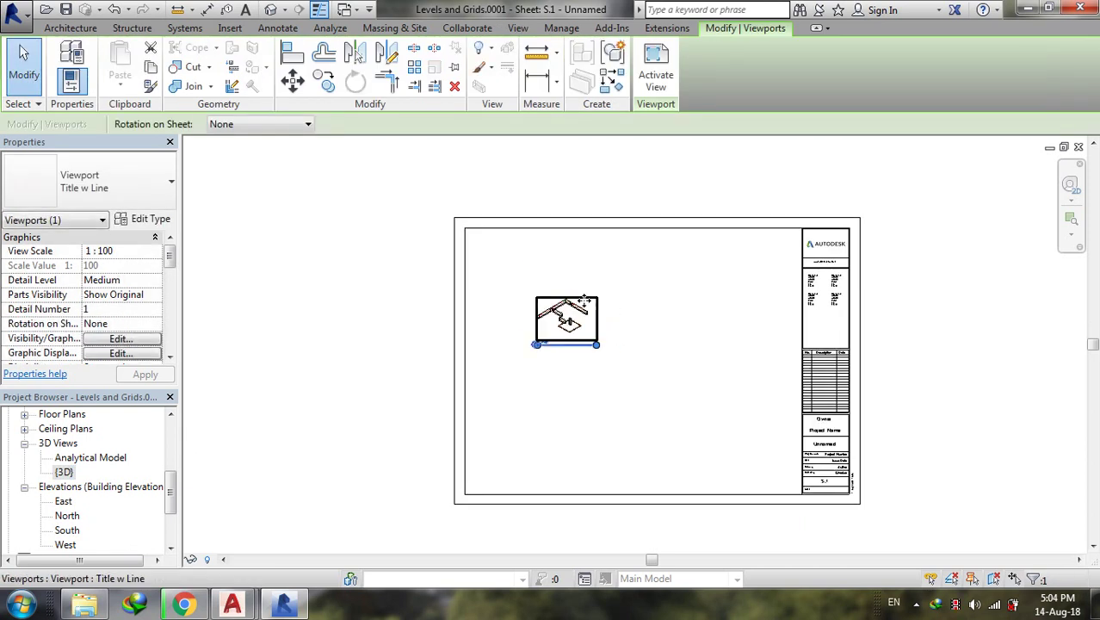
# - Zoom around the sheet, reselect the 3D viewport, and bring up the application menu
pyautogui.scroll(2, 585, 301)
pyautogui.scroll(3, 584, 302)
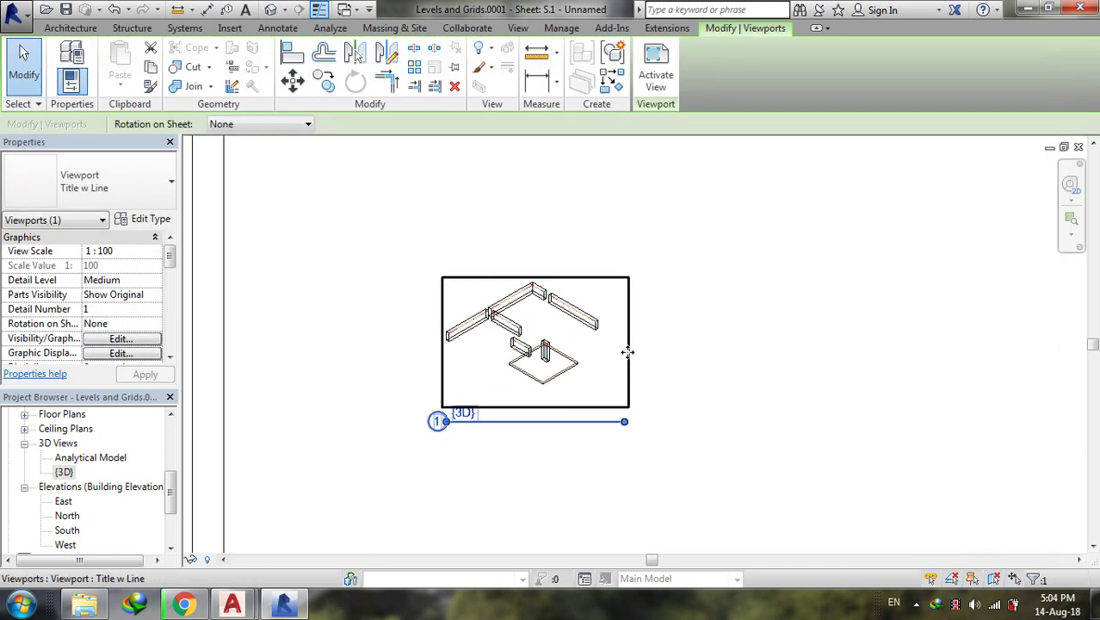
pyautogui.scroll(-2, 608, 332)
pyautogui.click(659, 351)
pyautogui.scroll(-2, 659, 351)
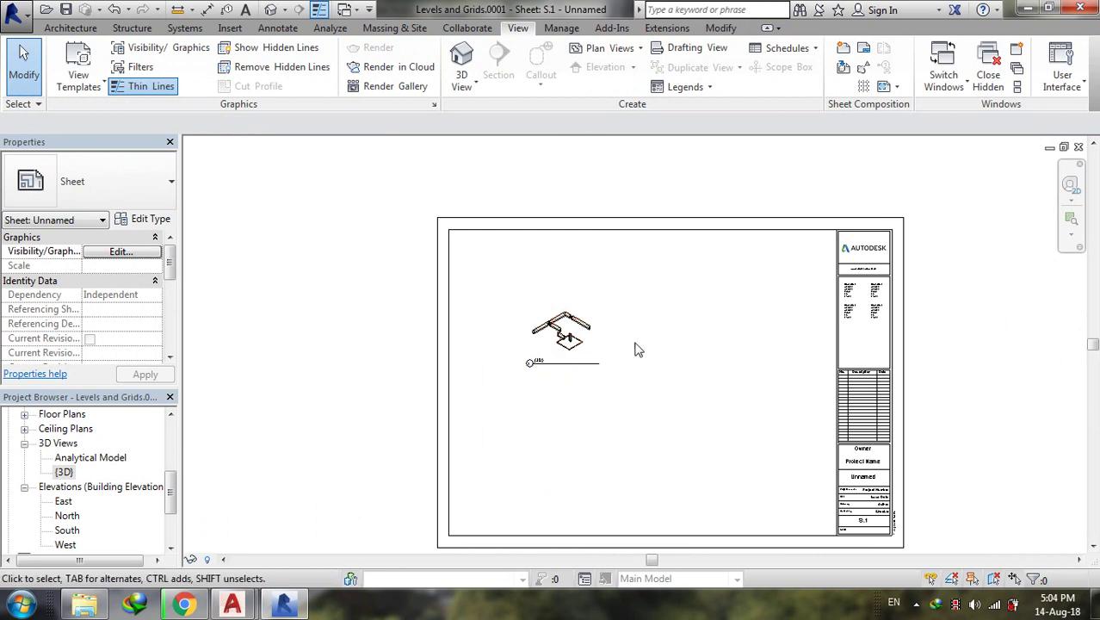
pyautogui.scroll(-1, 566, 336)
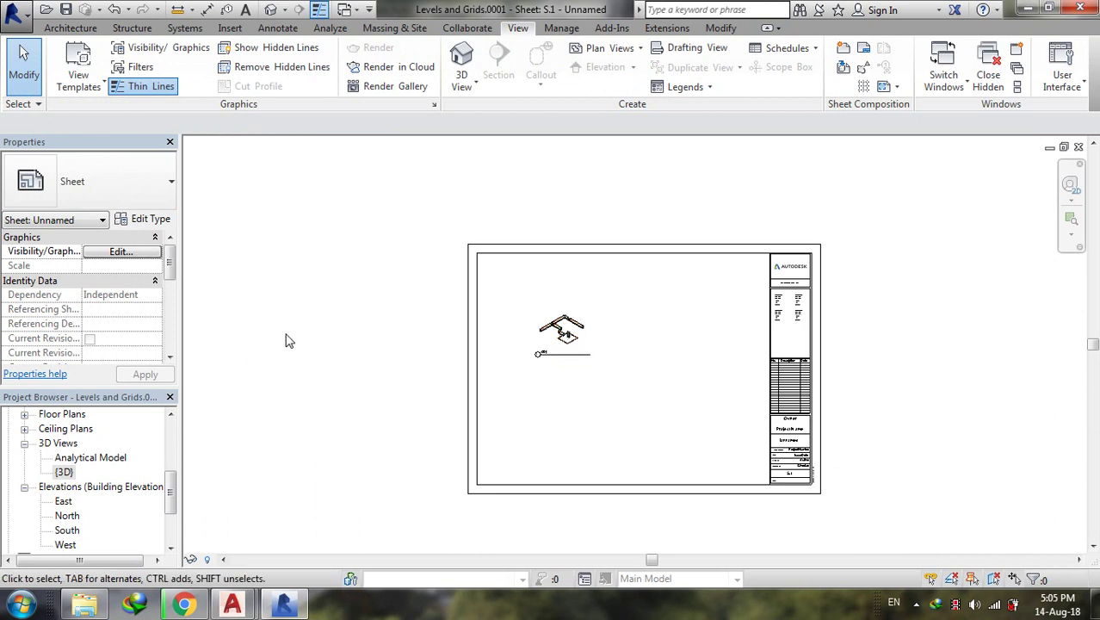
pyautogui.click(565, 338)
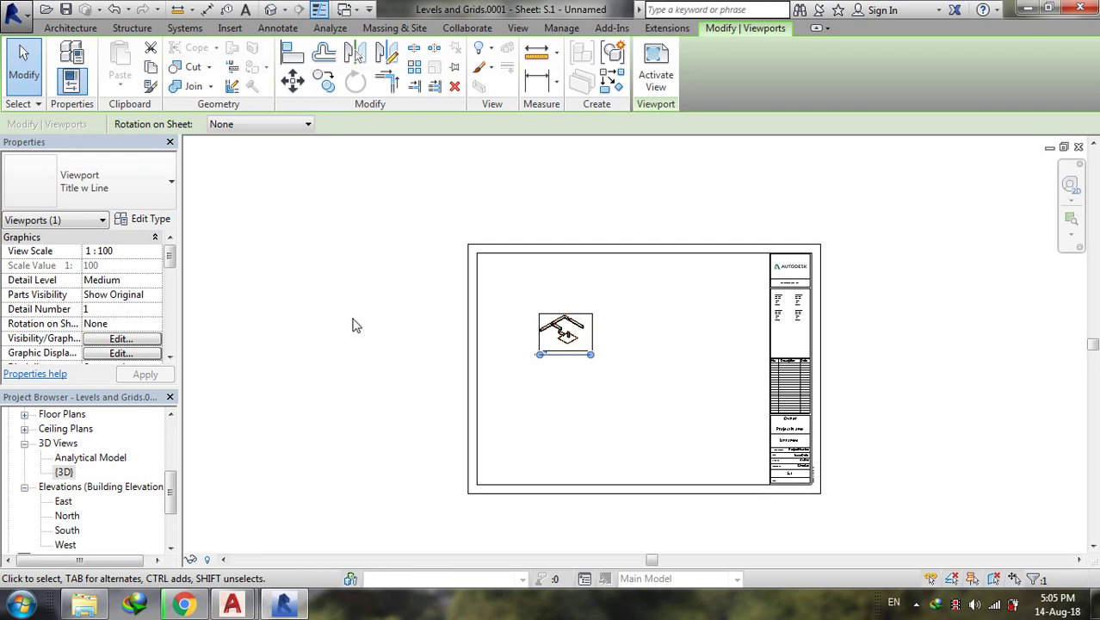
pyautogui.click(29, 12)
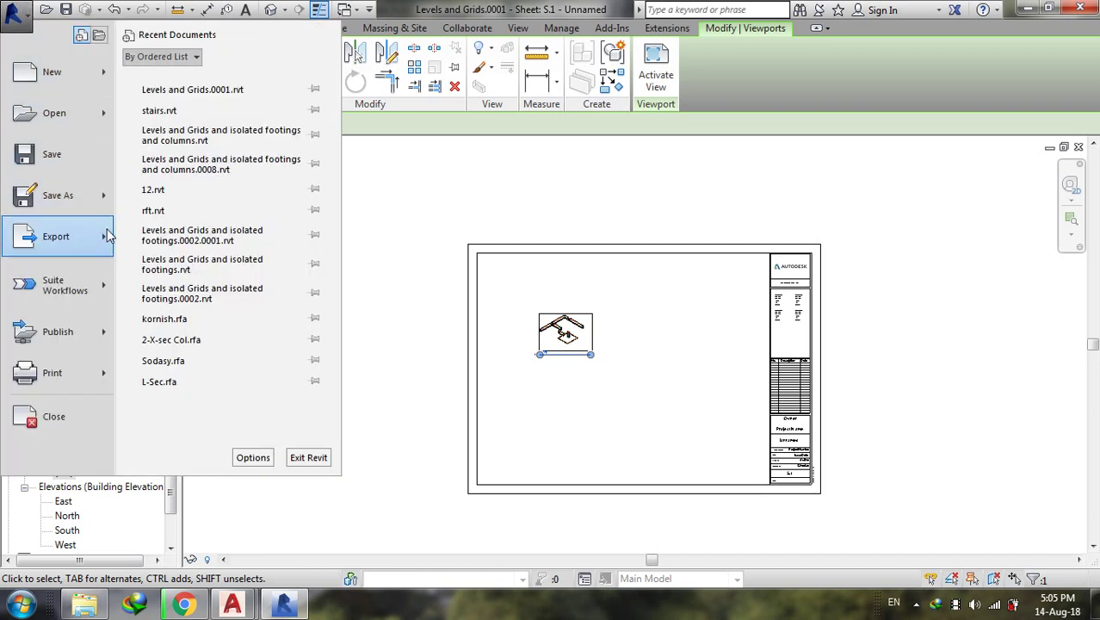
pyautogui.moveTo(55, 236)
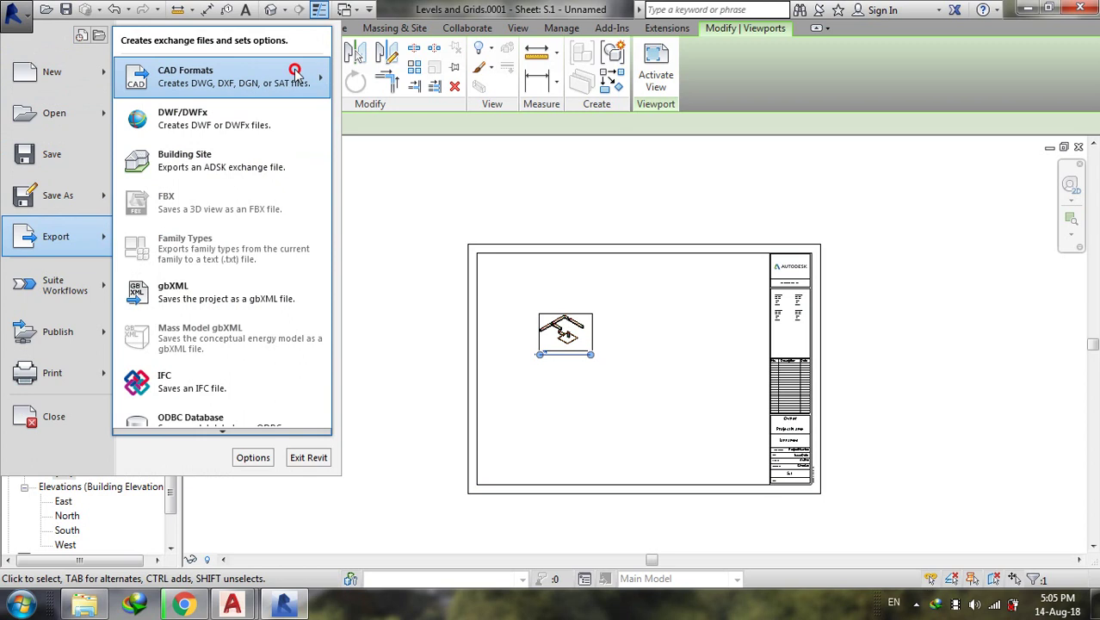
# - Start a DWG export of the sheet and review the setup's units, coordinates and general options
pyautogui.click(296, 69)
pyautogui.click(366, 70)
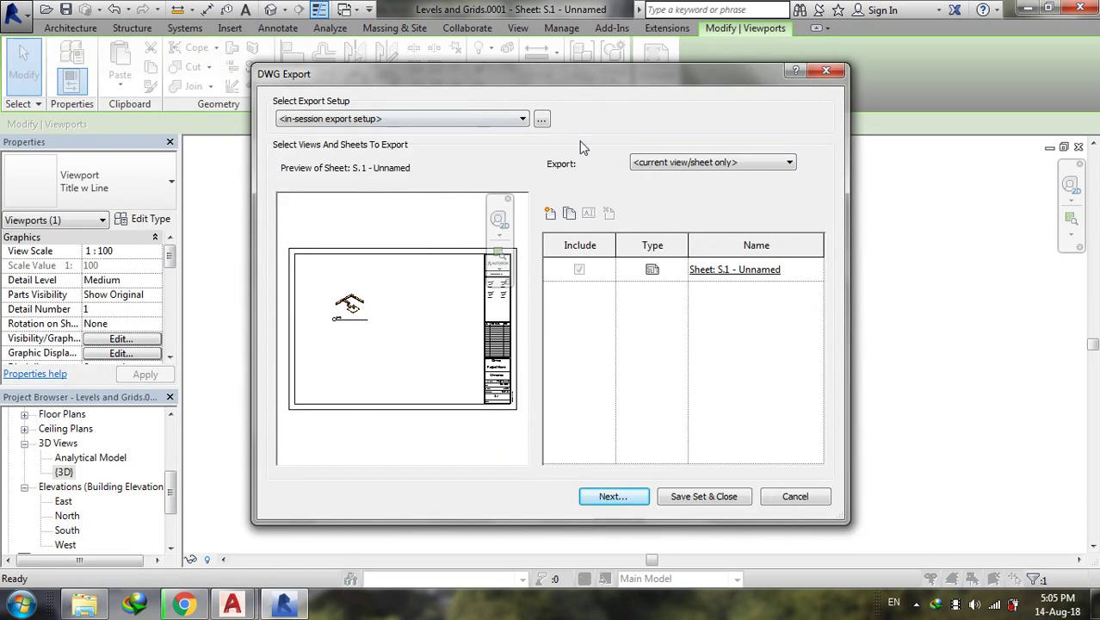
pyautogui.click(542, 119)
pyautogui.click(597, 121)
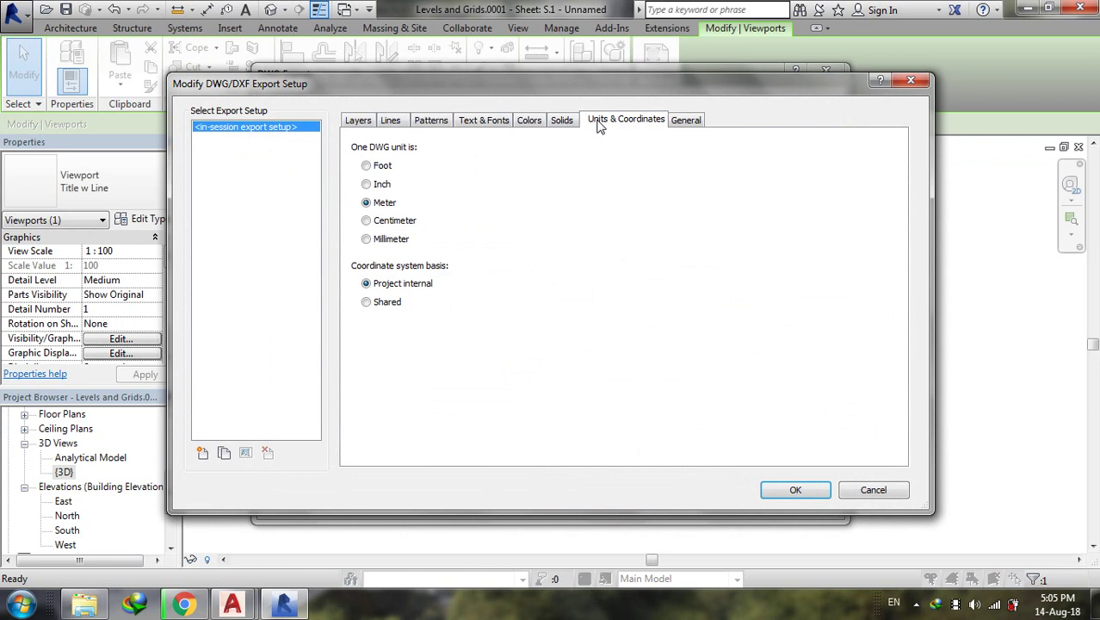
pyautogui.click(681, 123)
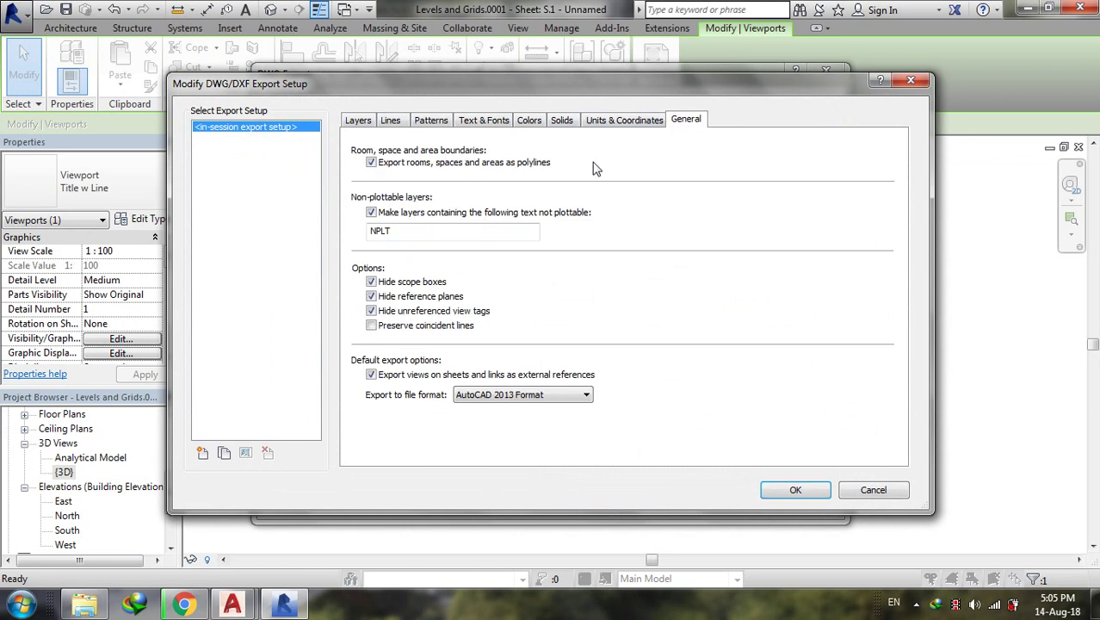
pyautogui.click(794, 489)
# - Save the export to the Desktop as 'sheet', then minimise Revit and AutoCAD
pyautogui.click(603, 497)
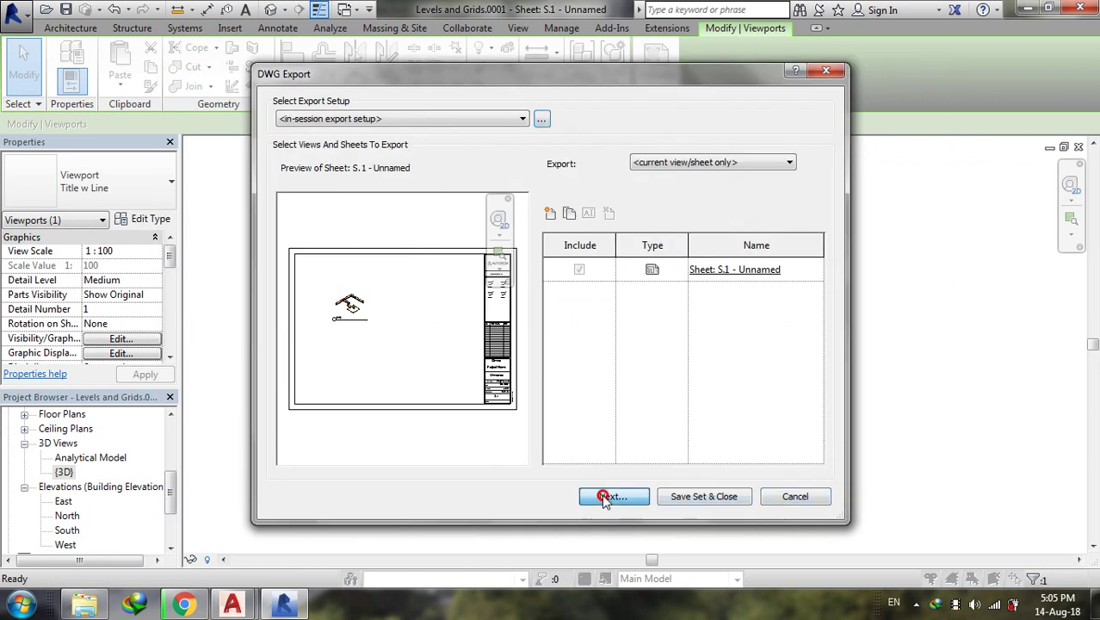
pyautogui.write('s')
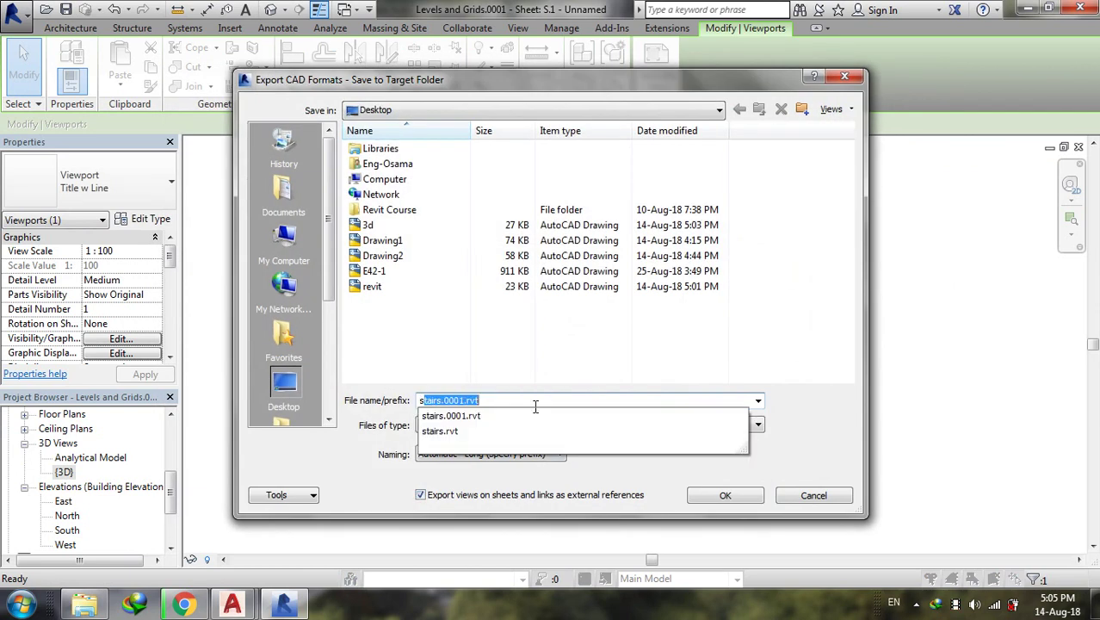
pyautogui.write('heet')
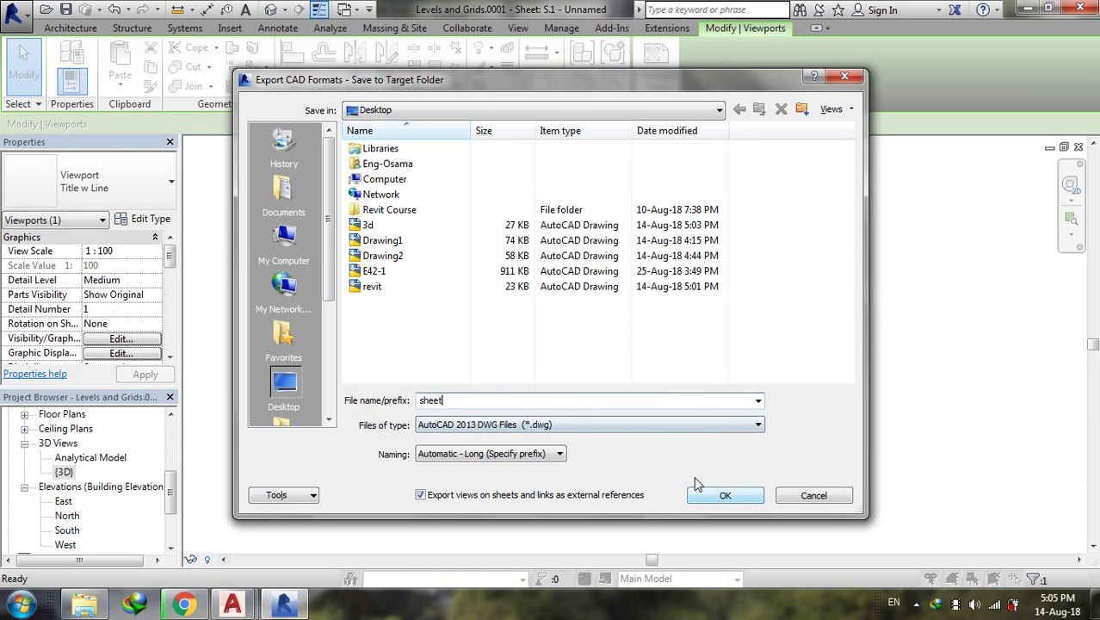
pyautogui.click(721, 497)
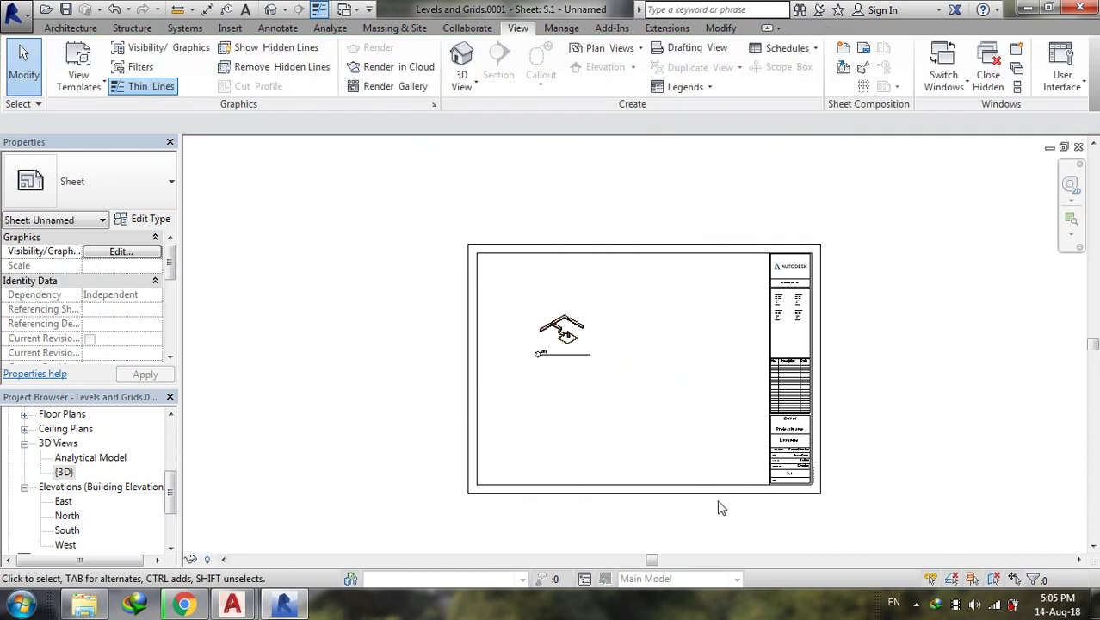
pyautogui.click(1028, 7)
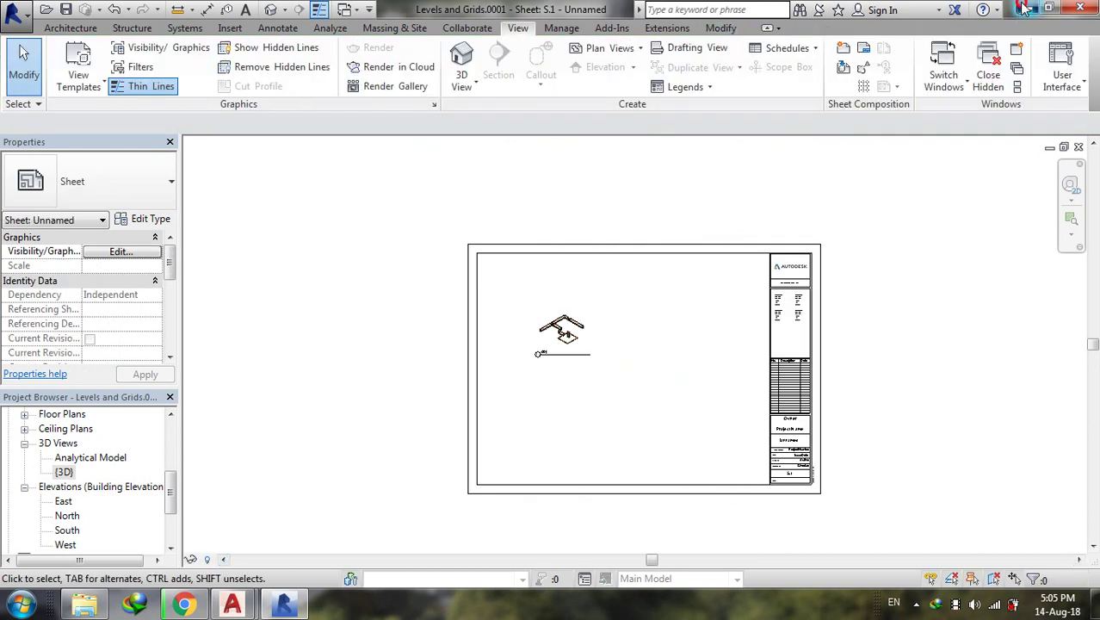
pyautogui.click(1026, 10)
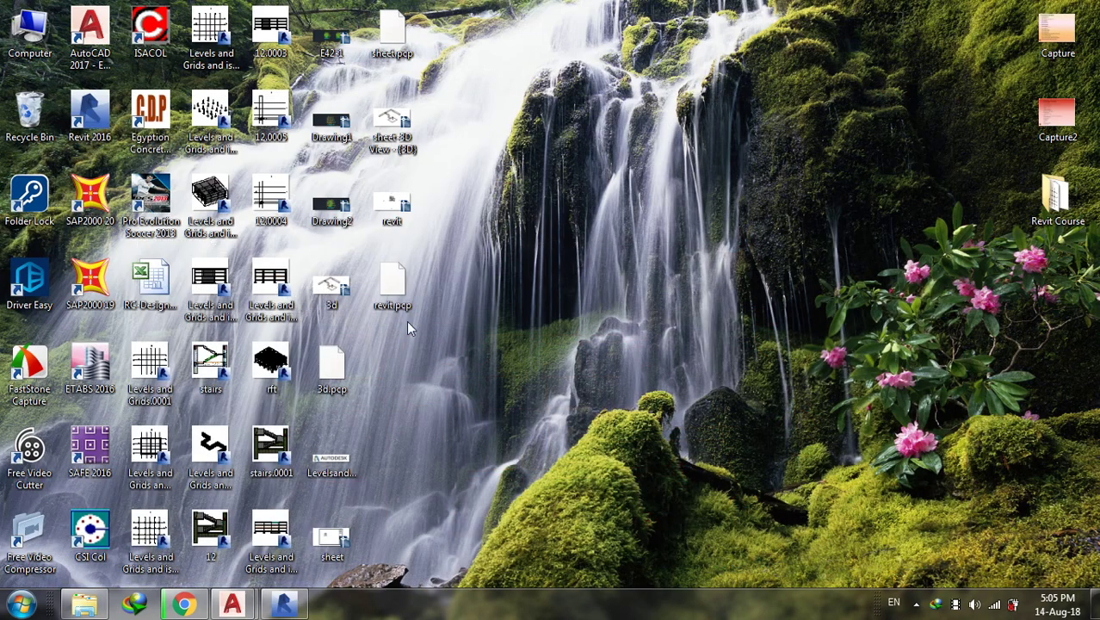
# - Open sheet.dwg, zoom around Layout1's A1 titleblock and 3D viewport, and restore the window size
pyautogui.doubleClick(331, 538)
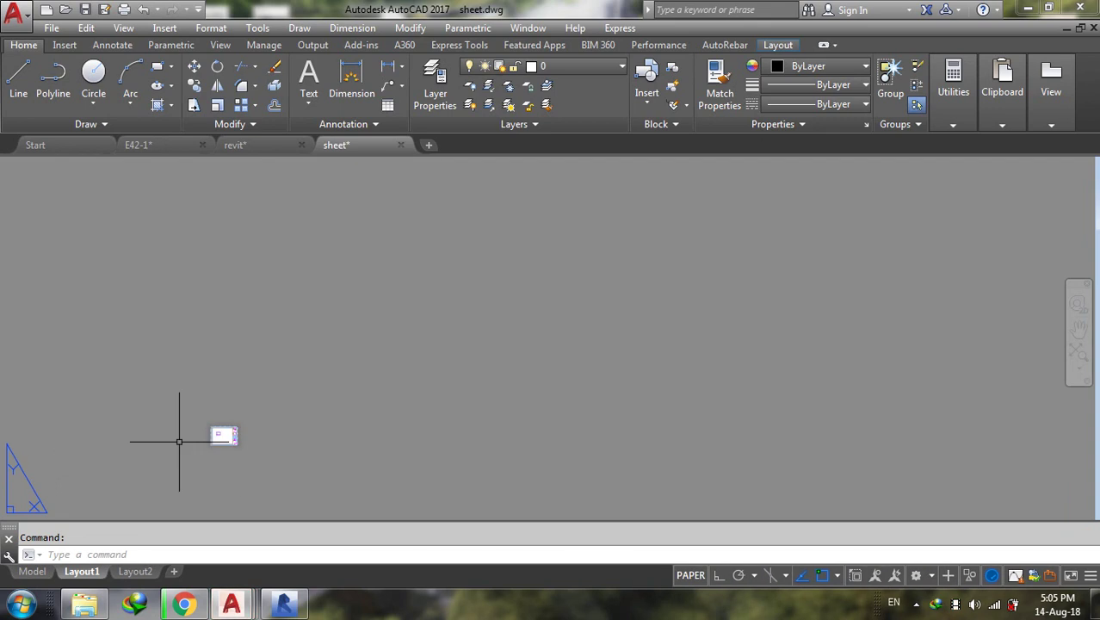
pyautogui.scroll(5, 420, 430)
pyautogui.scroll(-3, 421, 374)
pyautogui.scroll(4, 400, 294)
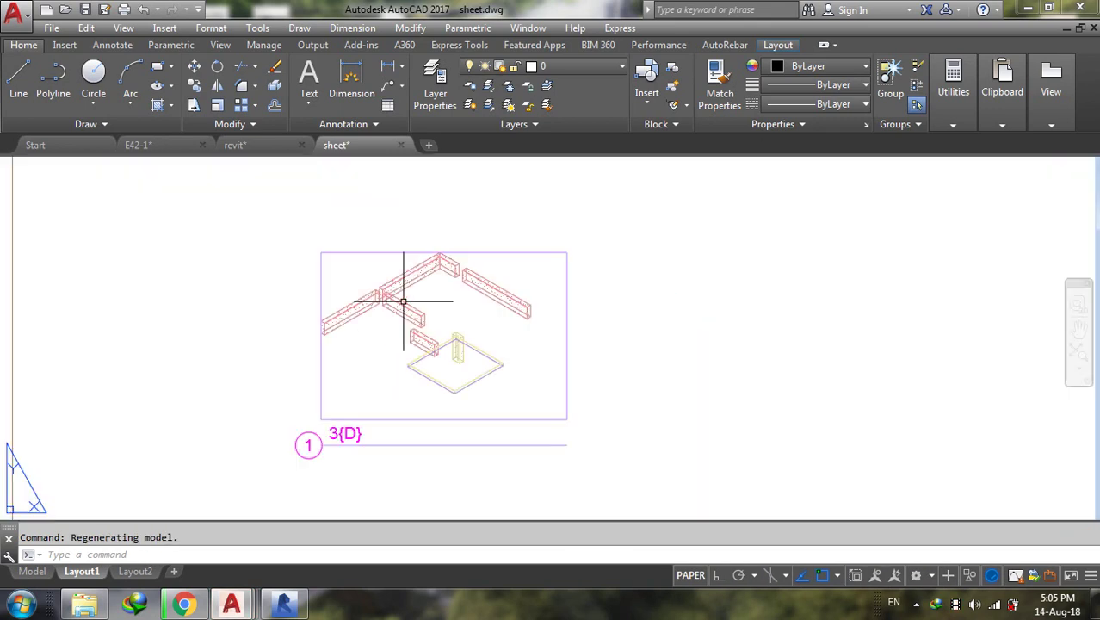
pyautogui.scroll(2, 417, 310)
pyautogui.scroll(-5, 417, 310)
pyautogui.scroll(-2, 412, 314)
pyautogui.scroll(3, 412, 336)
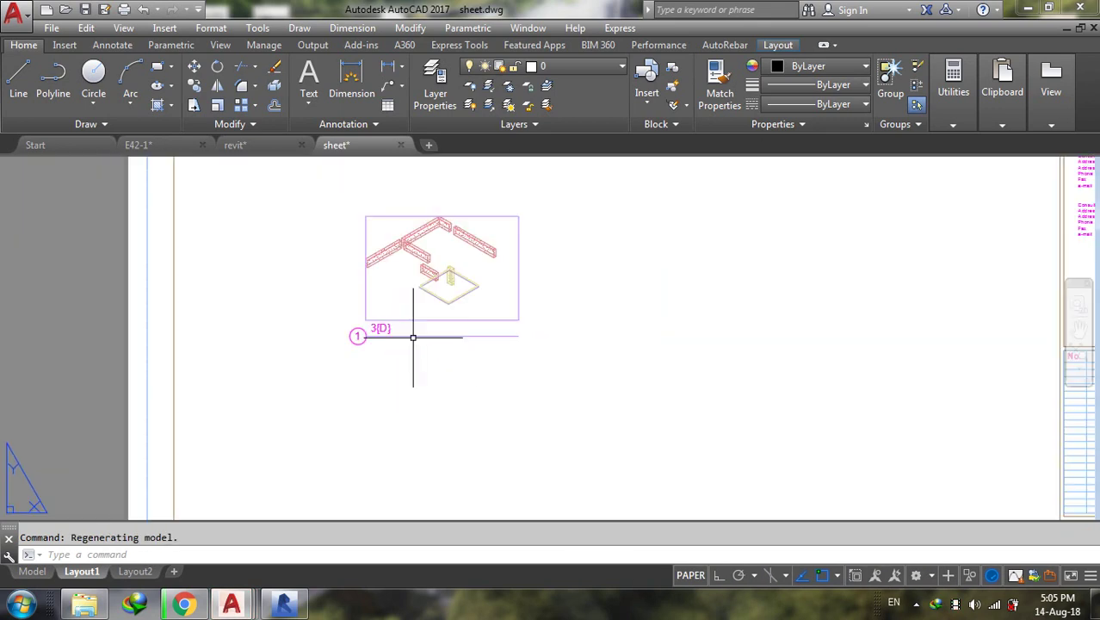
pyautogui.scroll(-3, 427, 345)
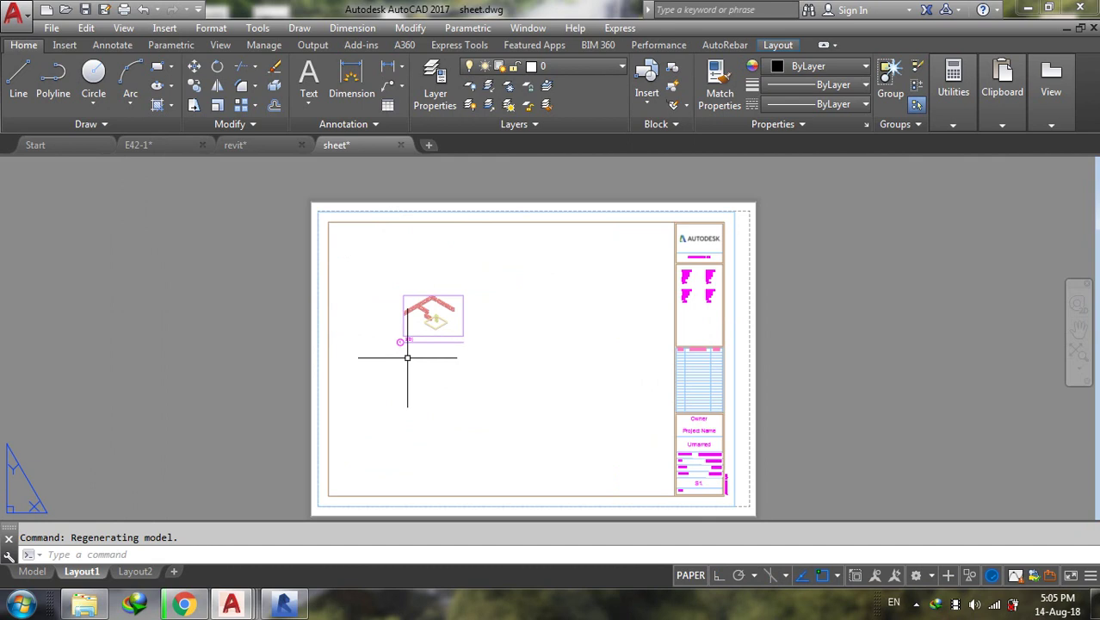
pyautogui.doubleClick(689, 8)
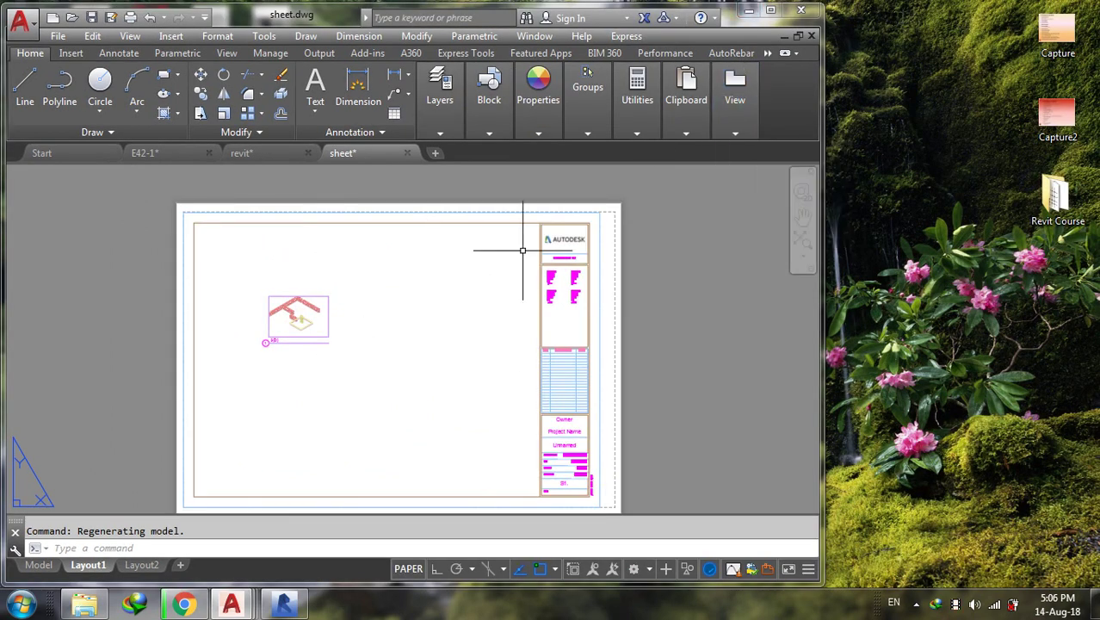
# - Open sheet-3D View - {3D}.dwg from the desktop and zoom around the red beams and yellow column
pyautogui.moveTo(686, 131)
pyautogui.click(750, 11)
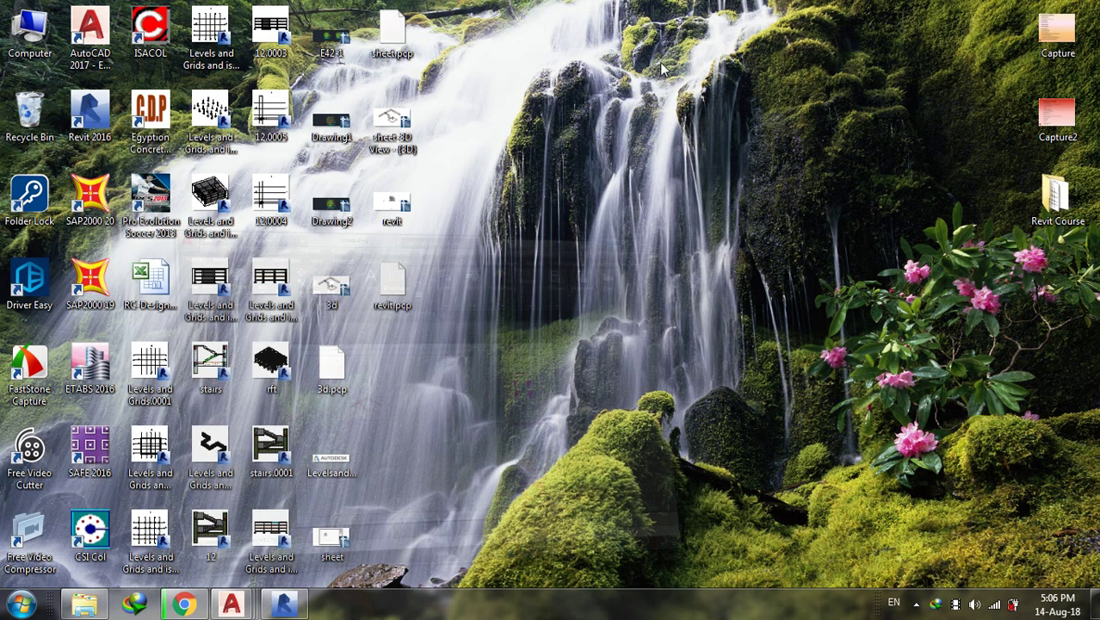
pyautogui.click(402, 139)
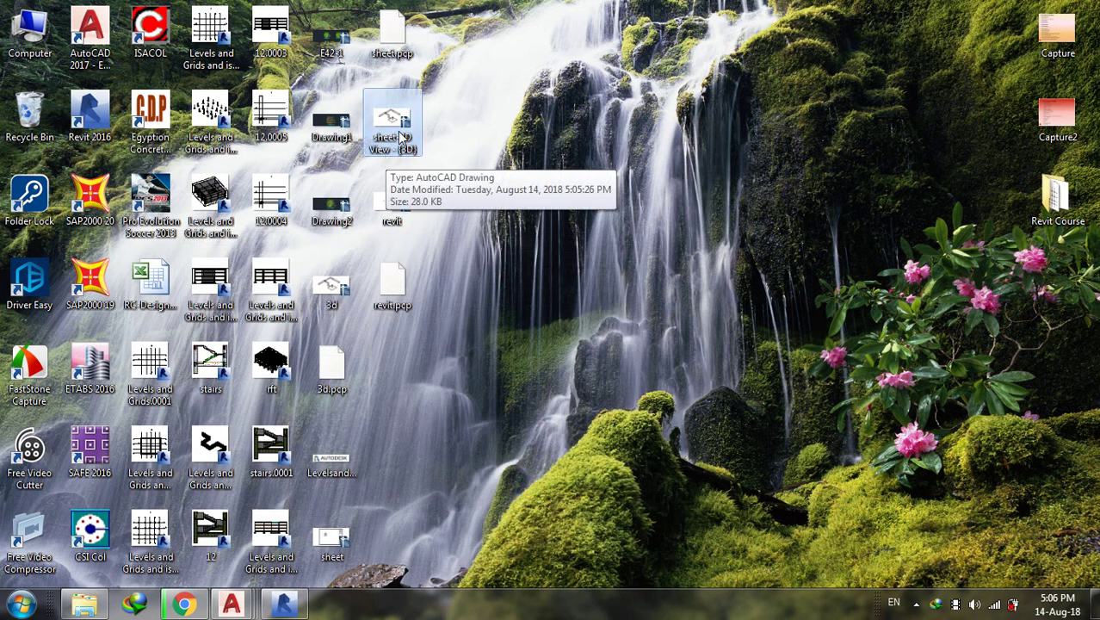
pyautogui.doubleClick(401, 139)
pyautogui.scroll(-5, 564, 349)
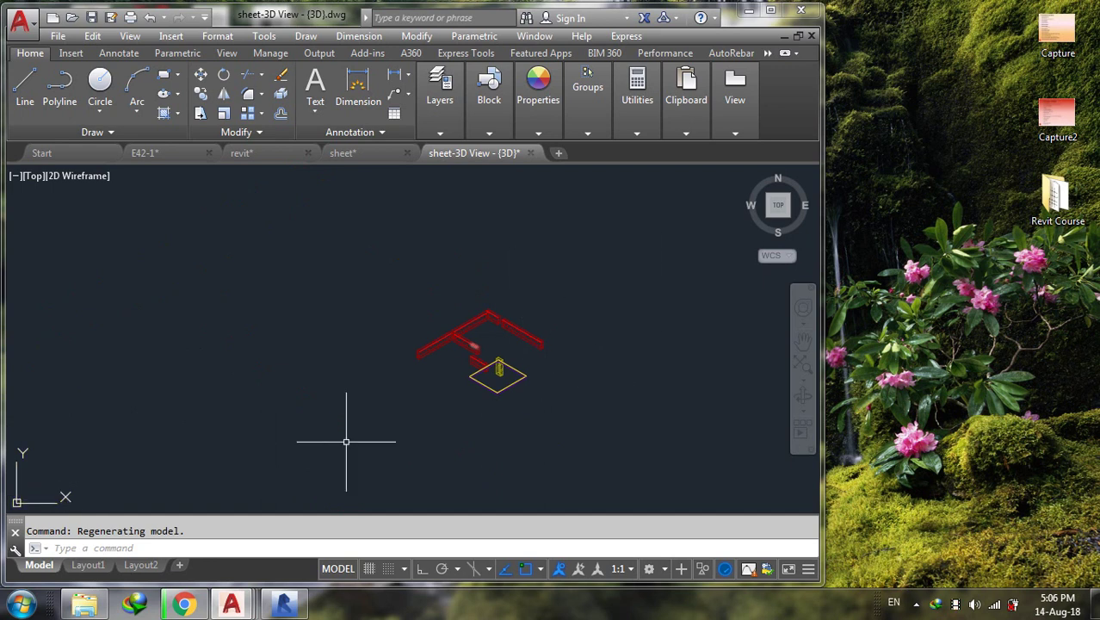
pyautogui.scroll(4, 487, 320)
pyautogui.scroll(2, 511, 337)
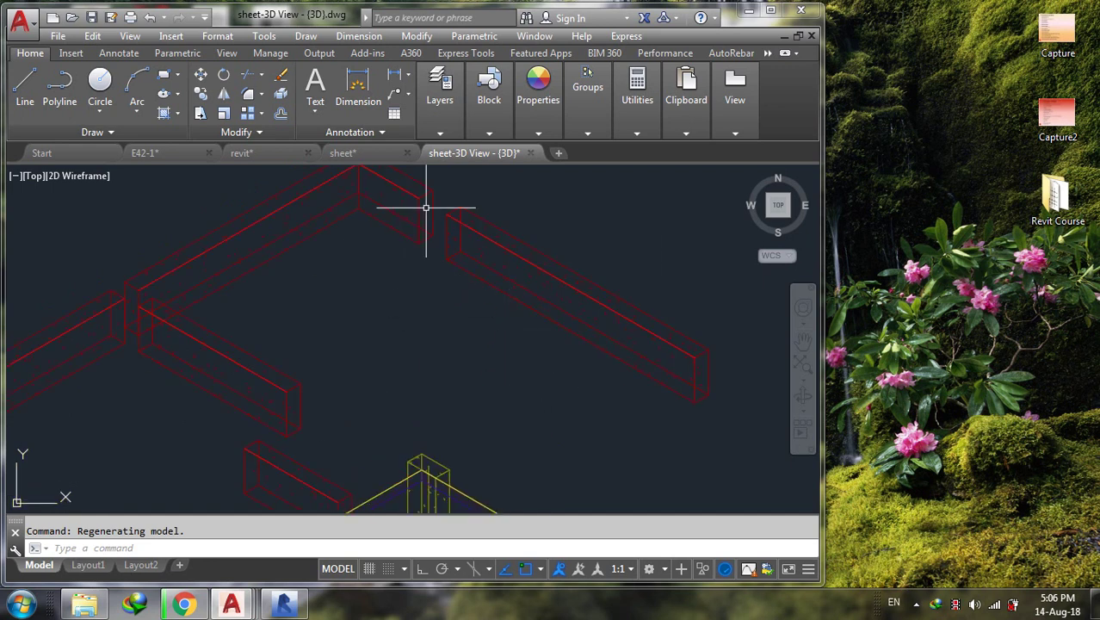
pyautogui.scroll(-5, 444, 271)
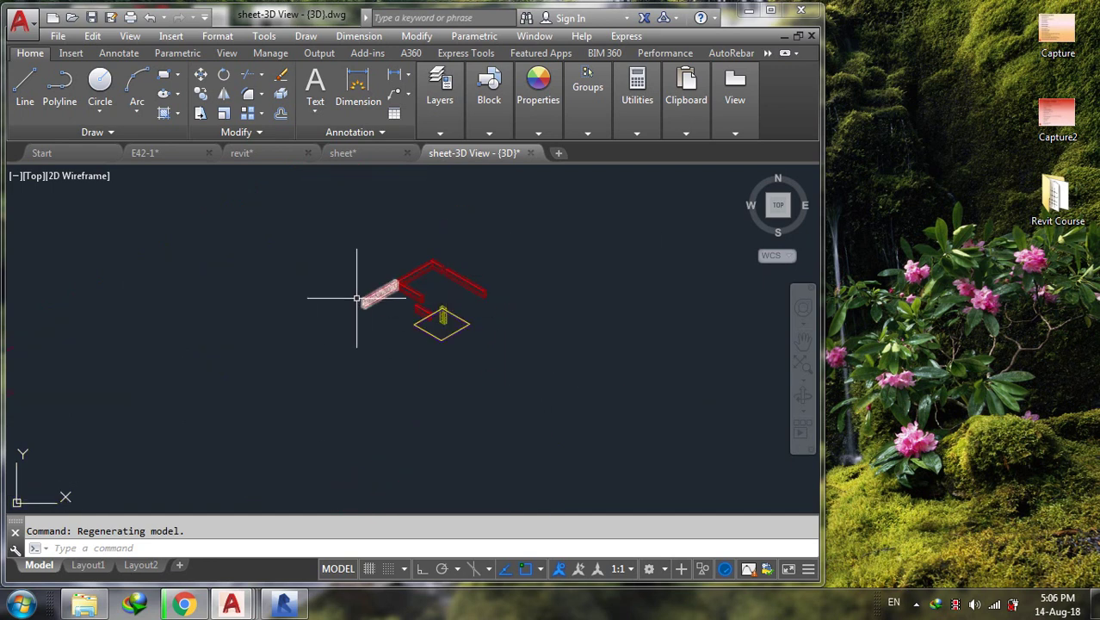
pyautogui.scroll(4, 450, 265)
pyautogui.scroll(-3, 147, 449)
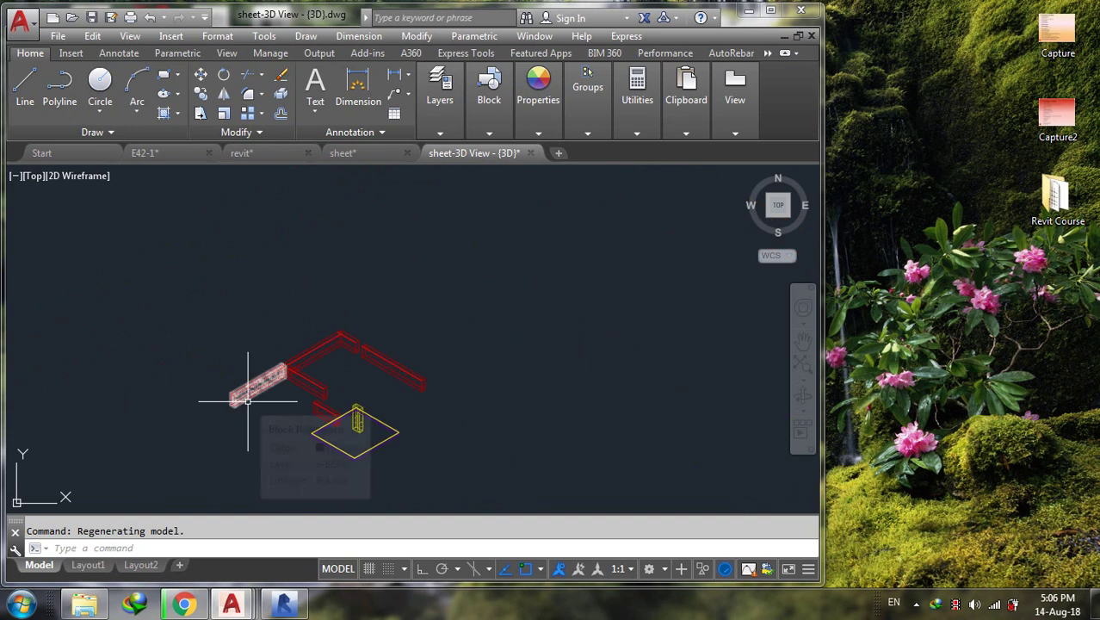